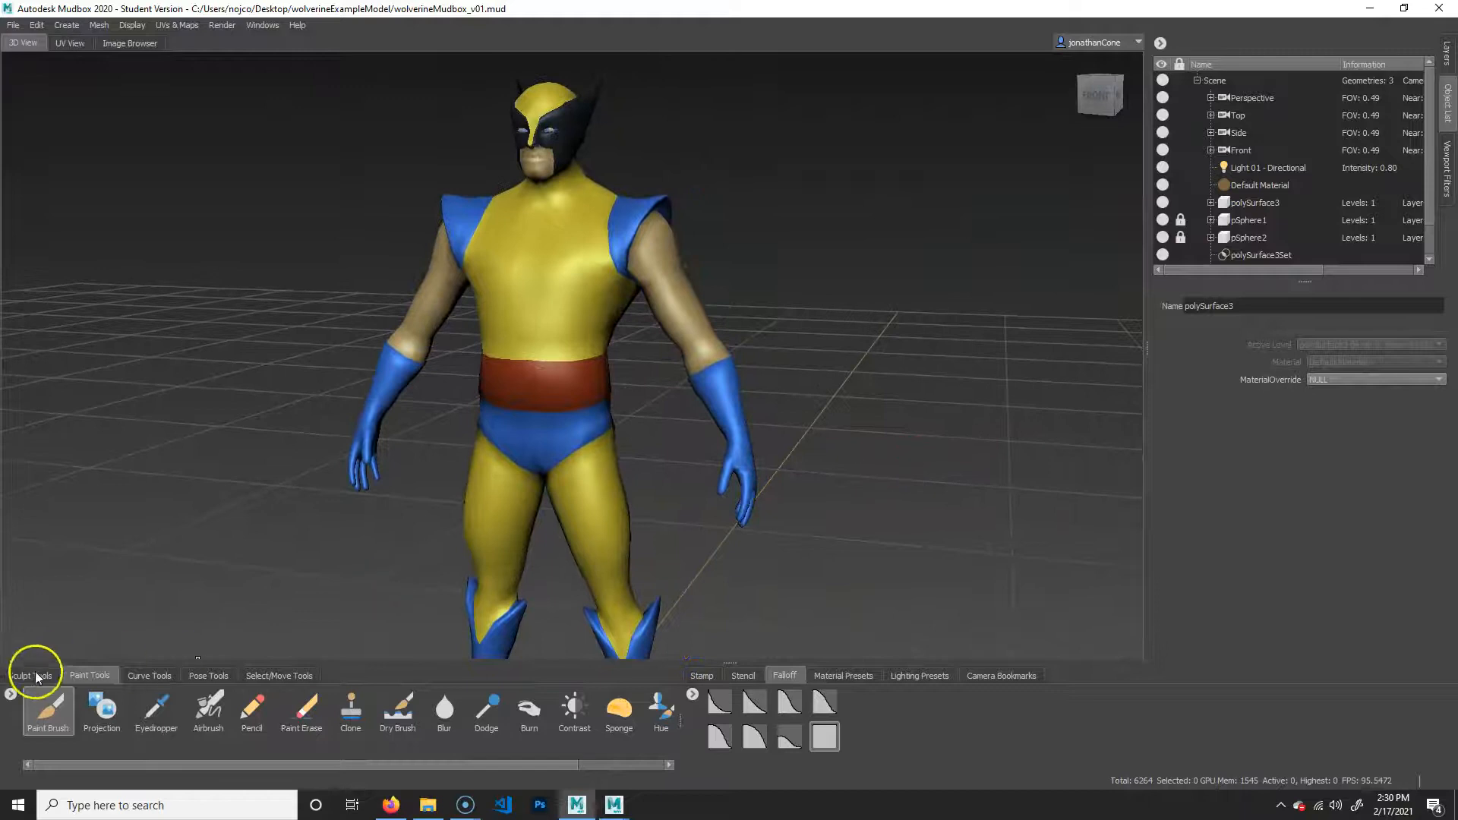
Step: Show the sculpt tools and the polySurface3 sculpt layers, and choose the Sculpt brush
click(30, 722)
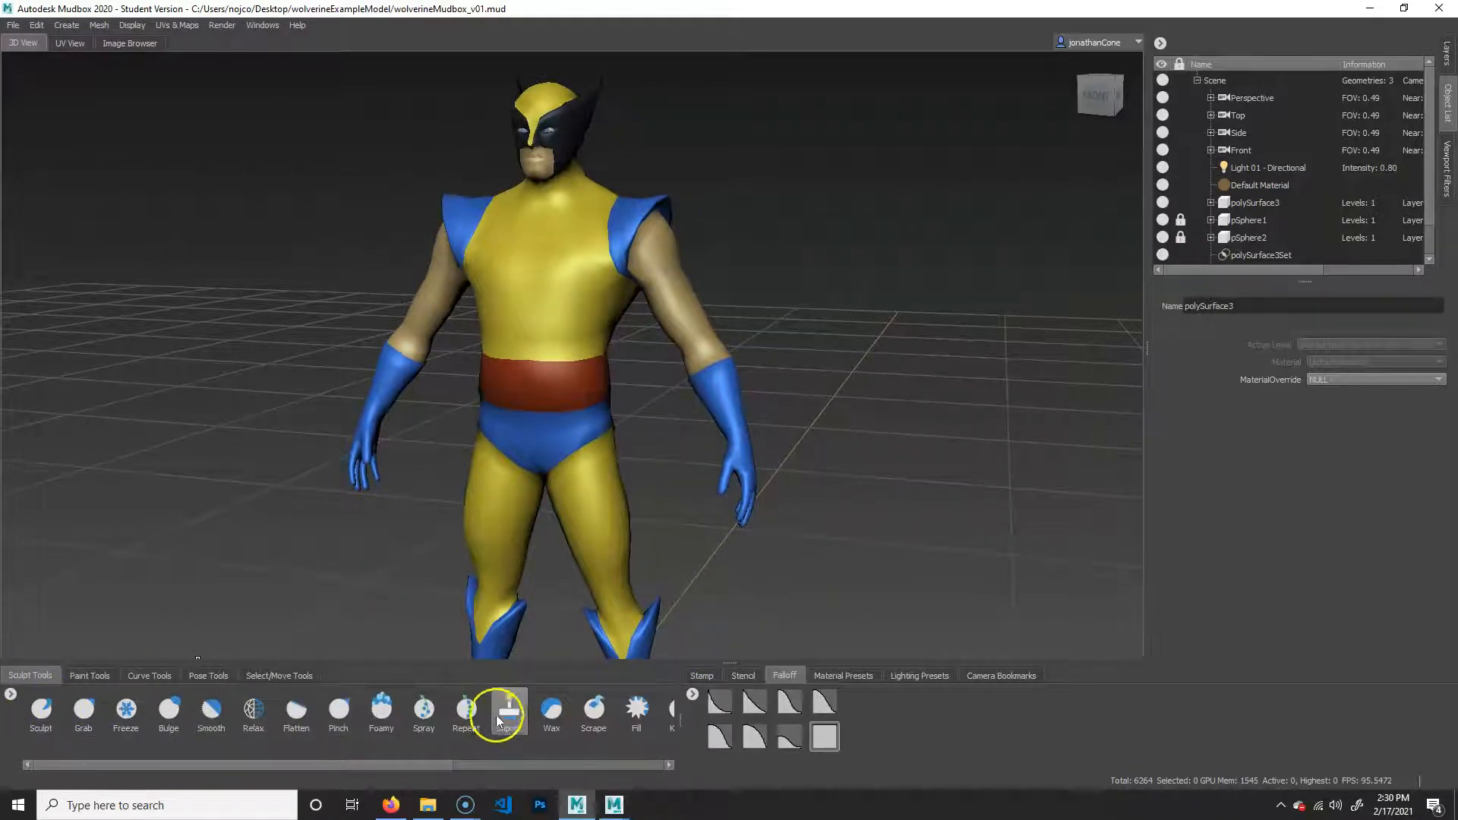
click(1447, 54)
click(1273, 43)
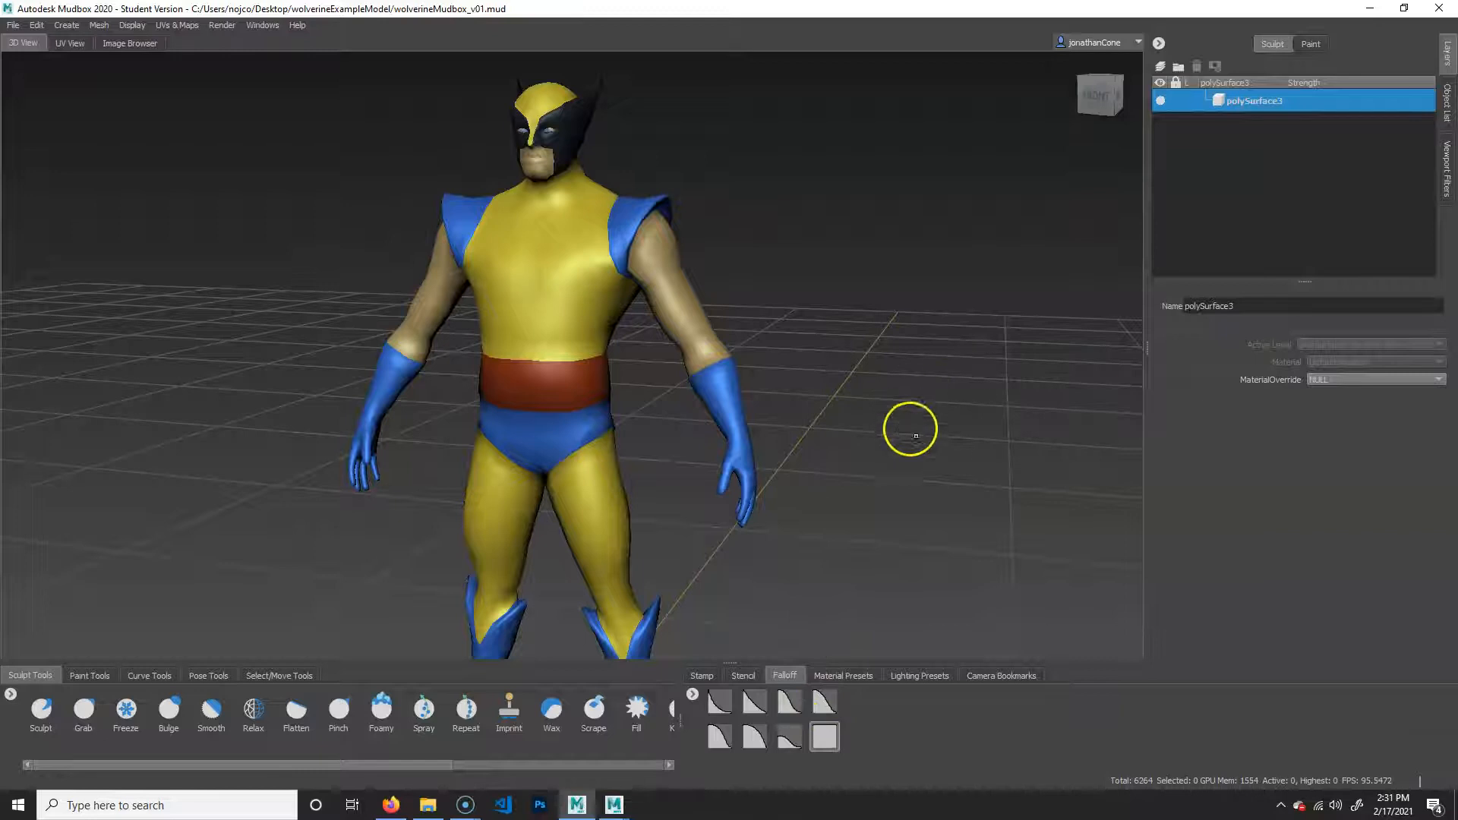
click(44, 716)
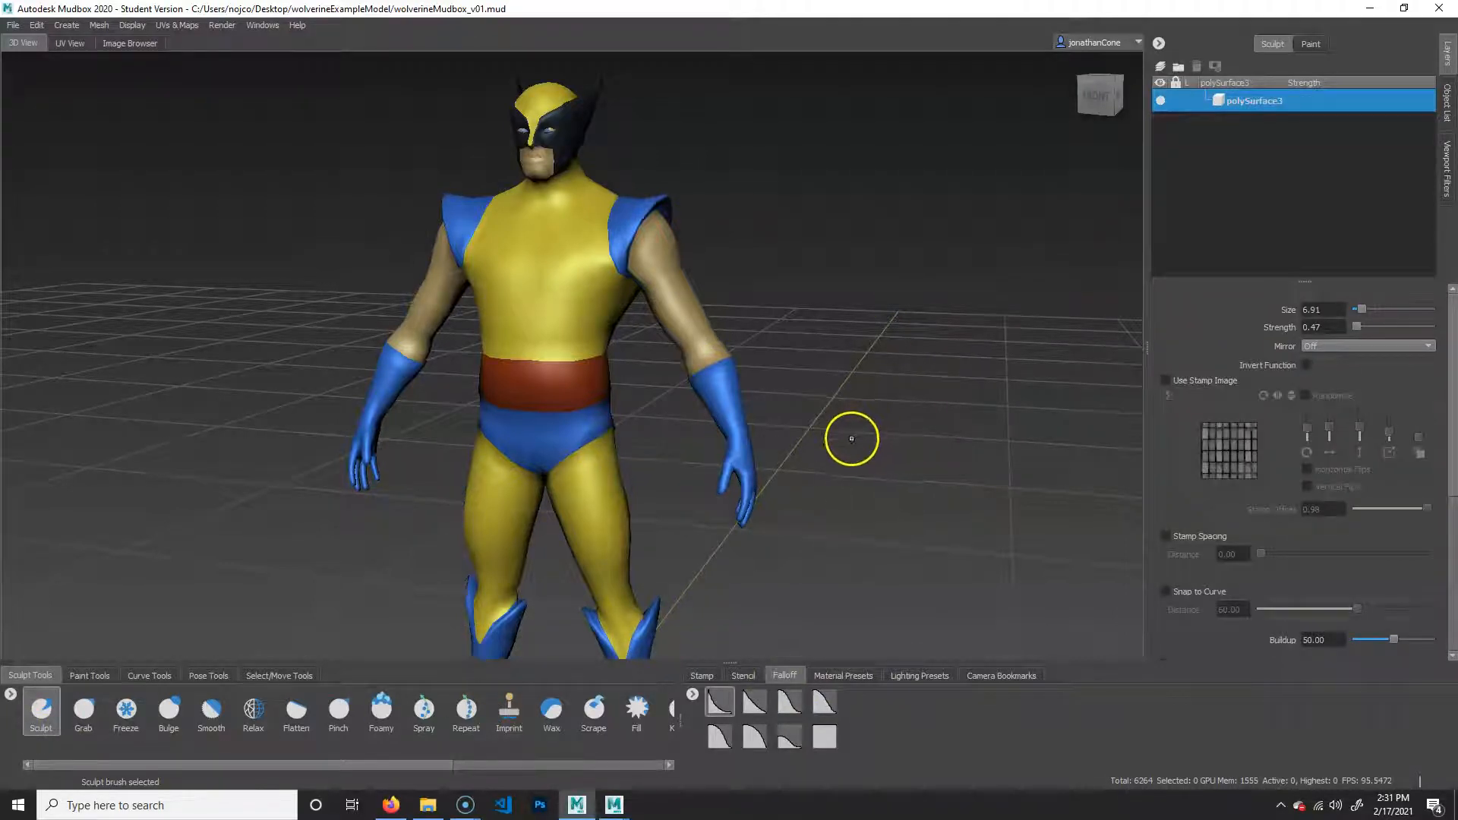
Step: Subdivide the body mesh to add level 1, and compare it with the level 0 mesh
mouse_move(855, 459)
alt+mouse_down()
mouse_move(872, 426)
mouse_move(852, 369)
mouse_move(886, 390)
mouse_move(880, 461)
alt+mouse_up()
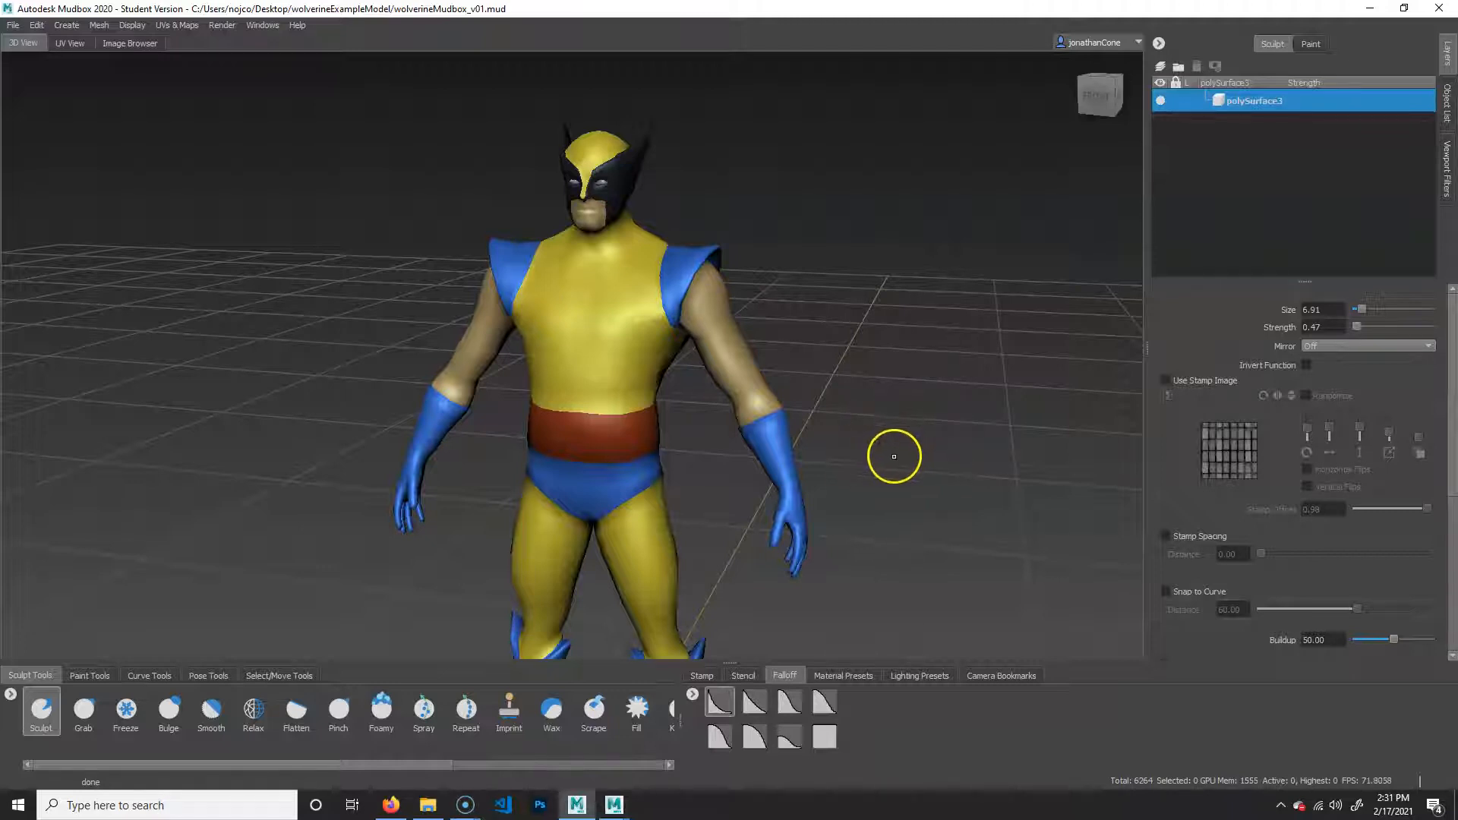
key(shift+d)
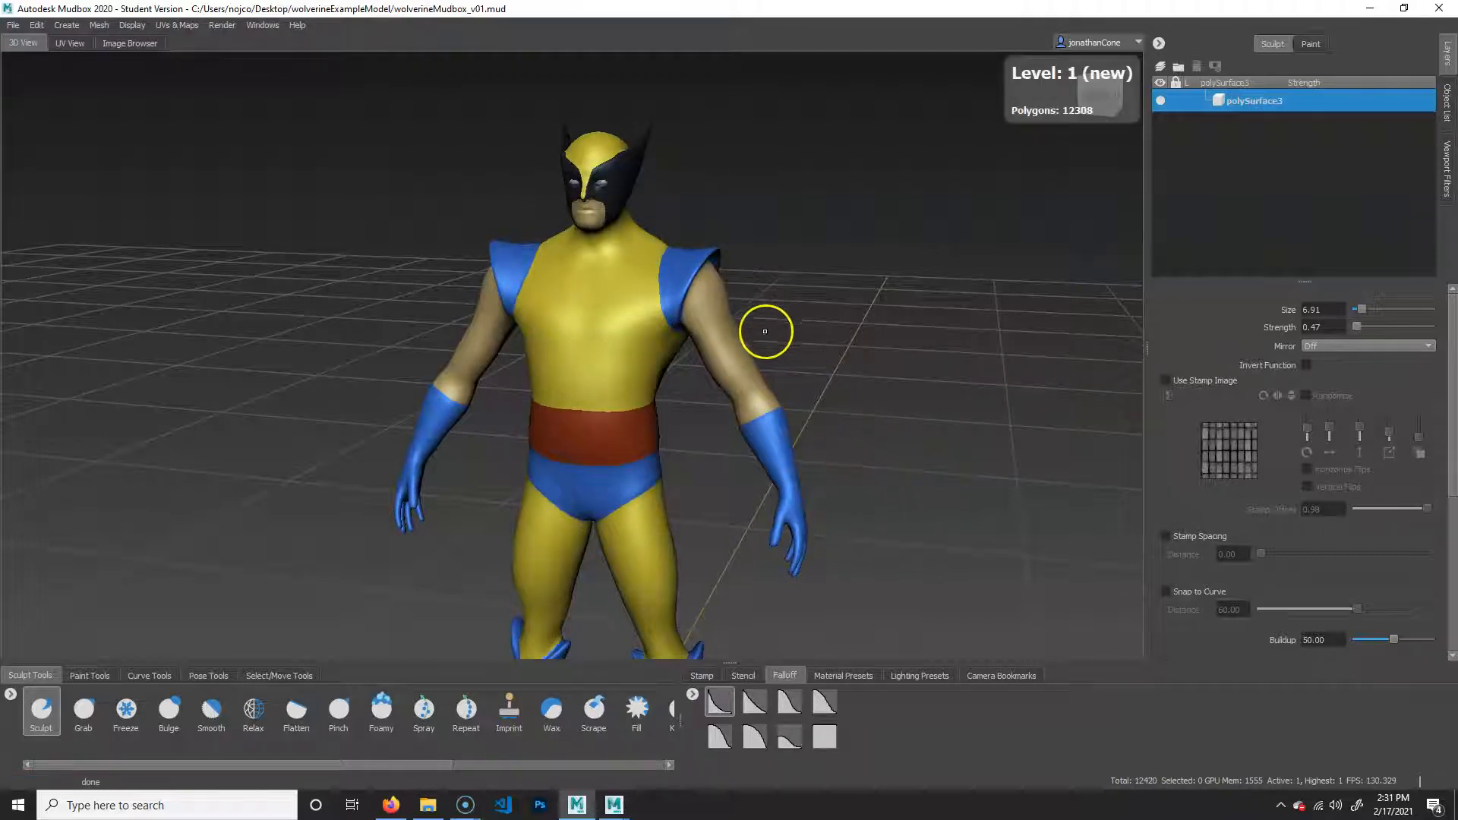
key(Page_Down)
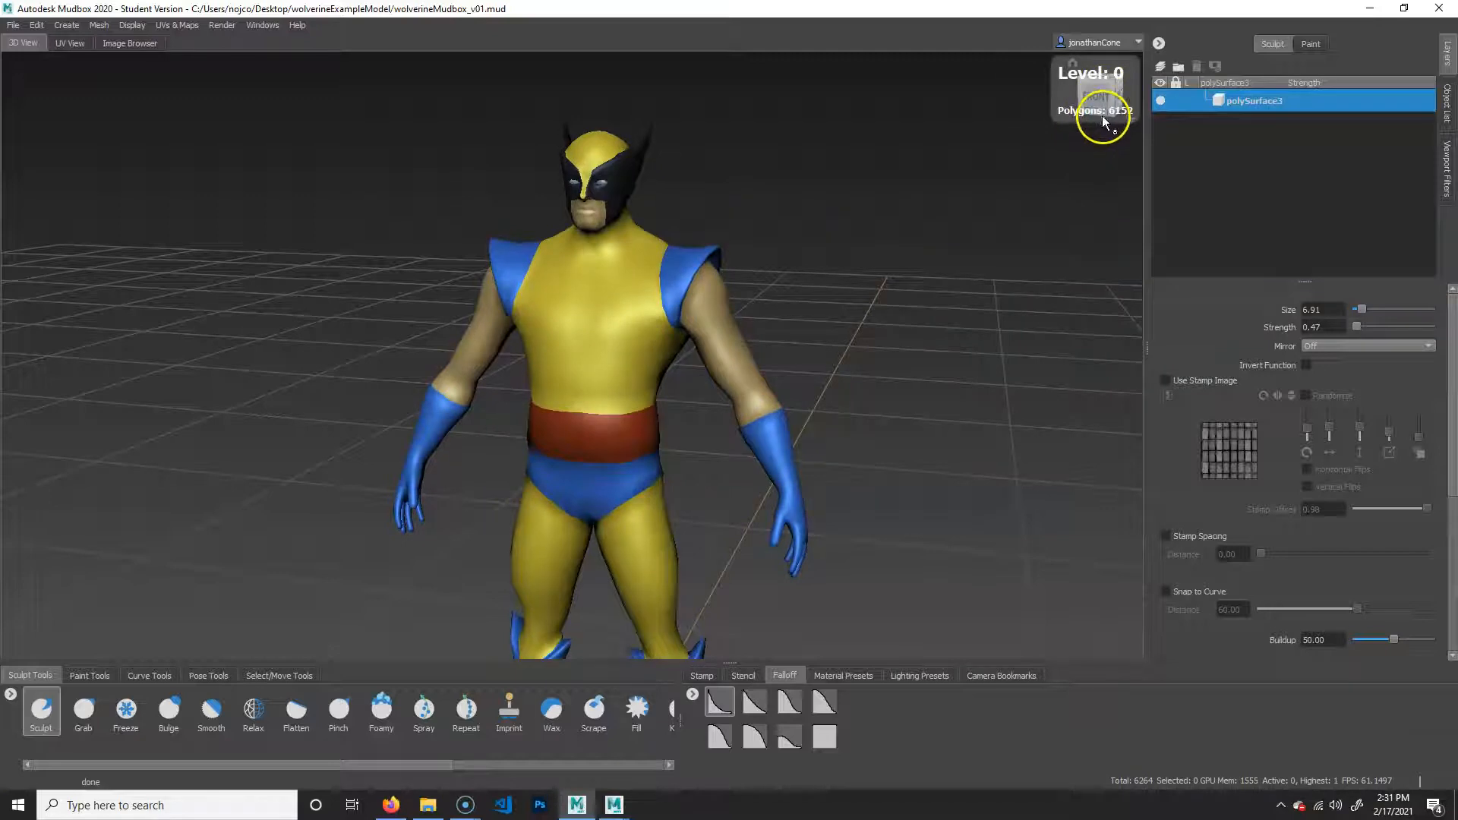
key(Page_Up)
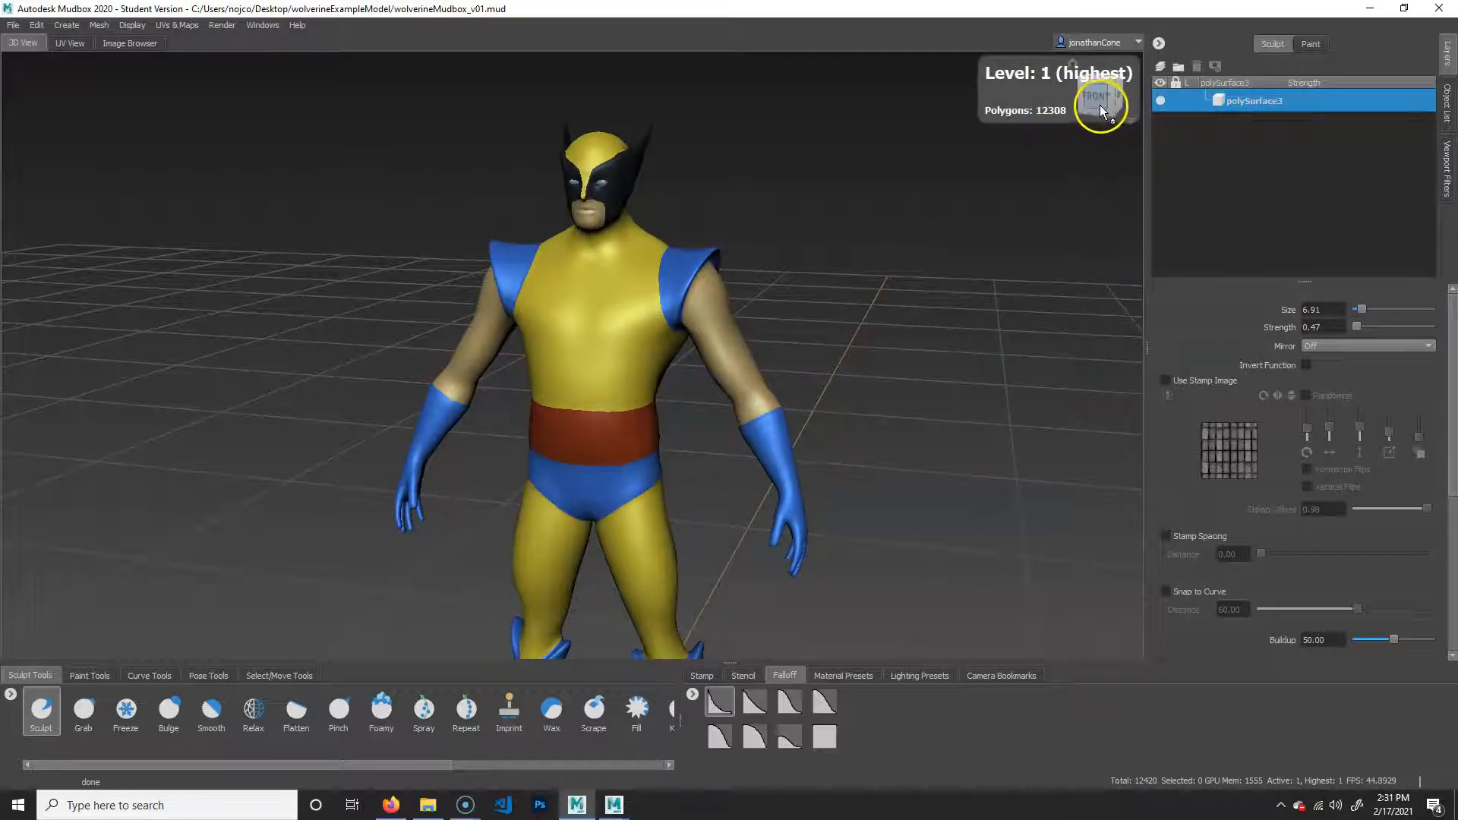
key(Page_Down)
key(Page_Up)
Step: Subdivide the body mesh again to add level 2, and step back down to level 0
key(shift+d)
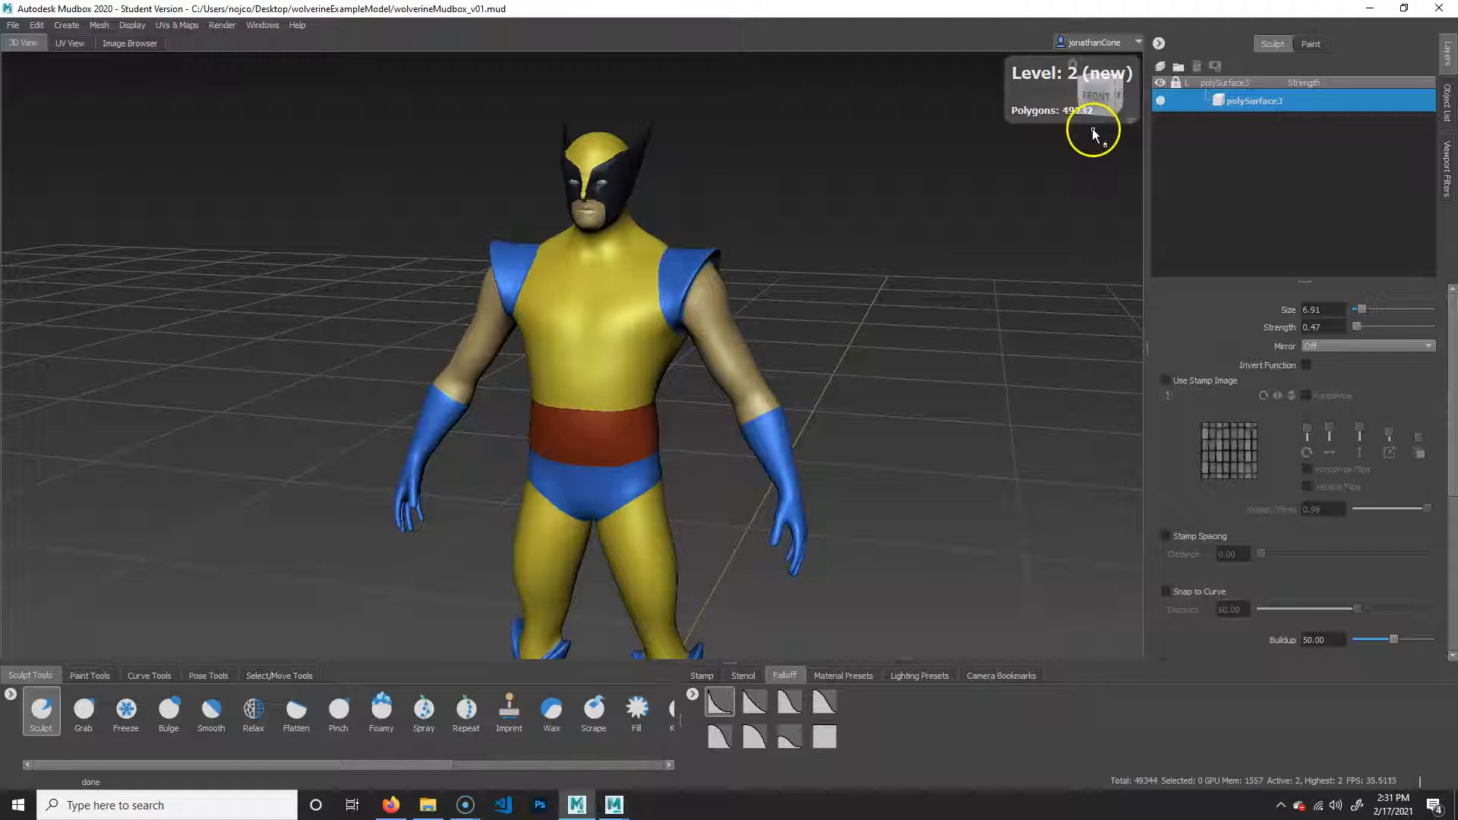
key(Page_Down)
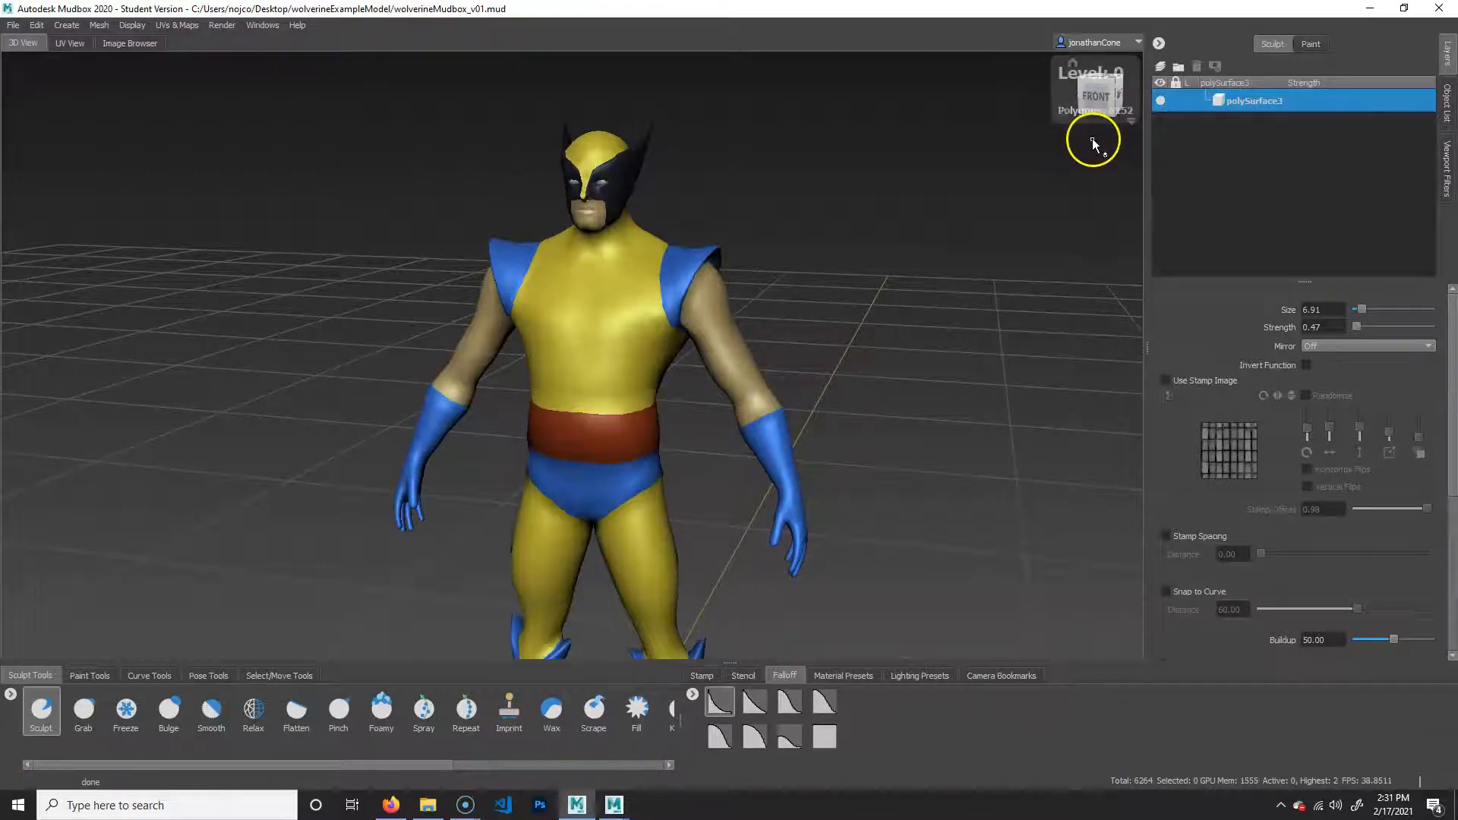
key(Page_Up)
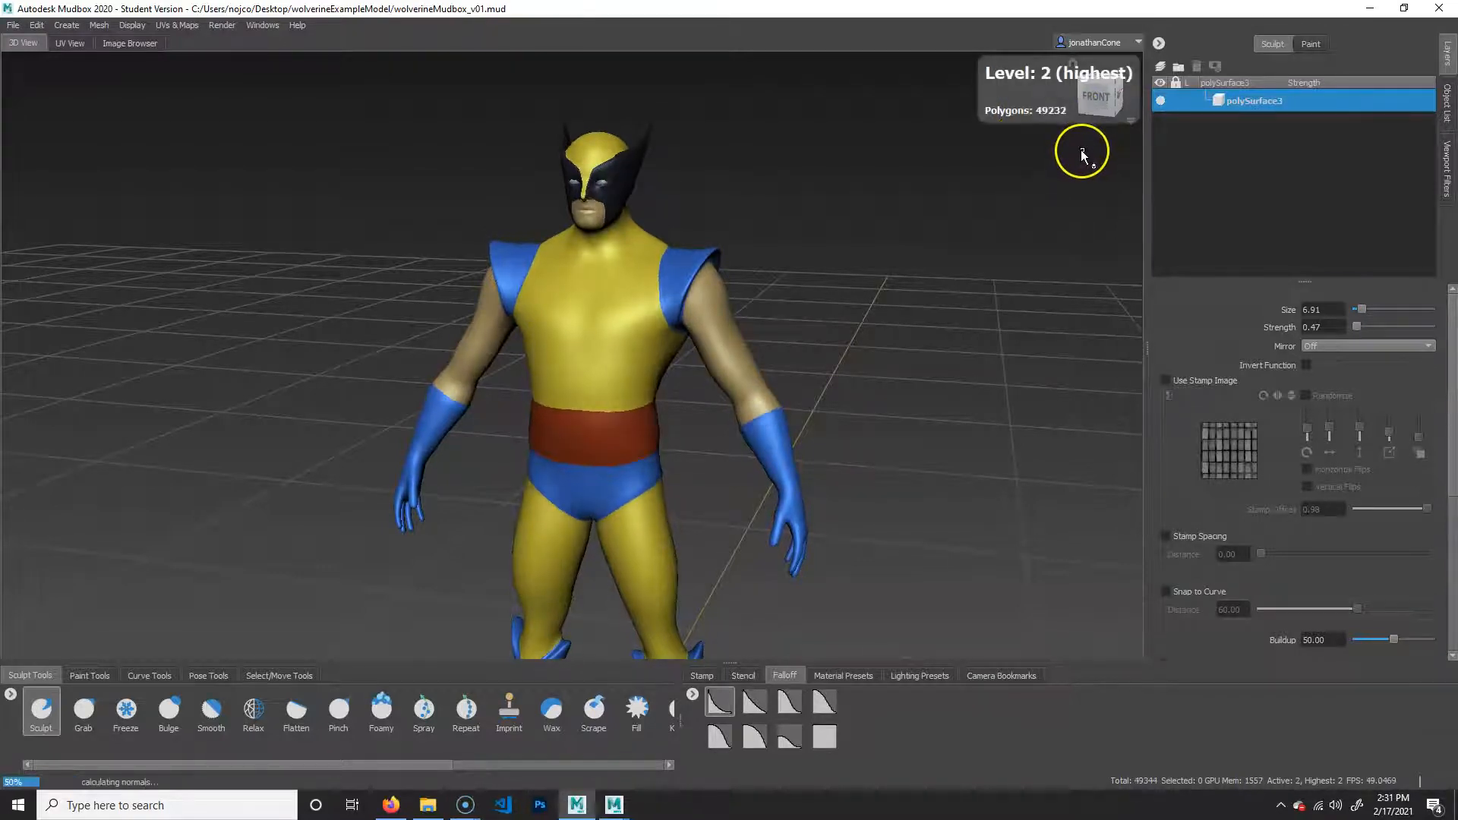
key(Page_Down)
key(Page_Down)
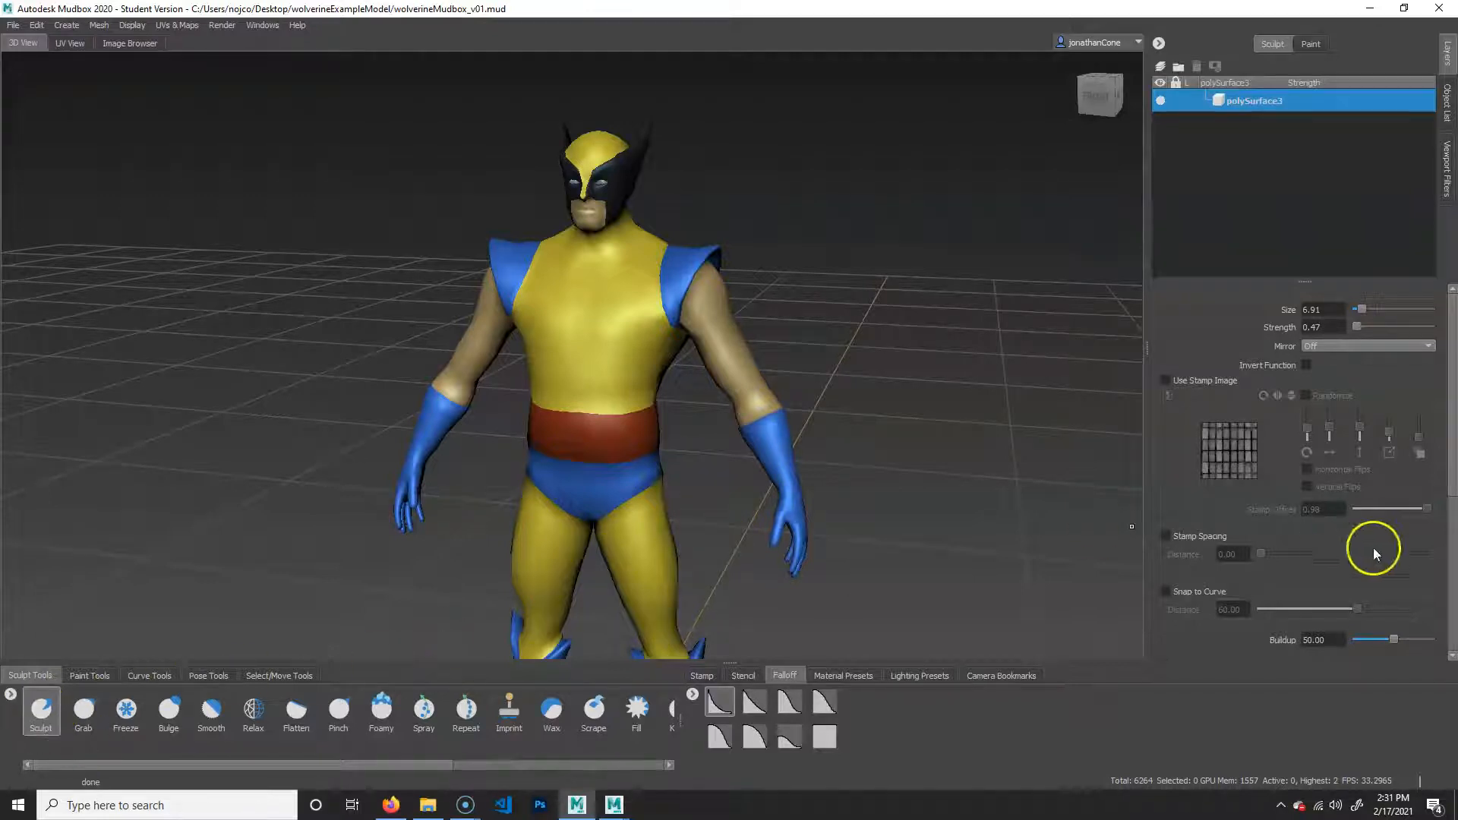
Step: Set the Sculpt brush's mirroring to X and leave its Tessellate option off
click(1347, 346)
click(1330, 364)
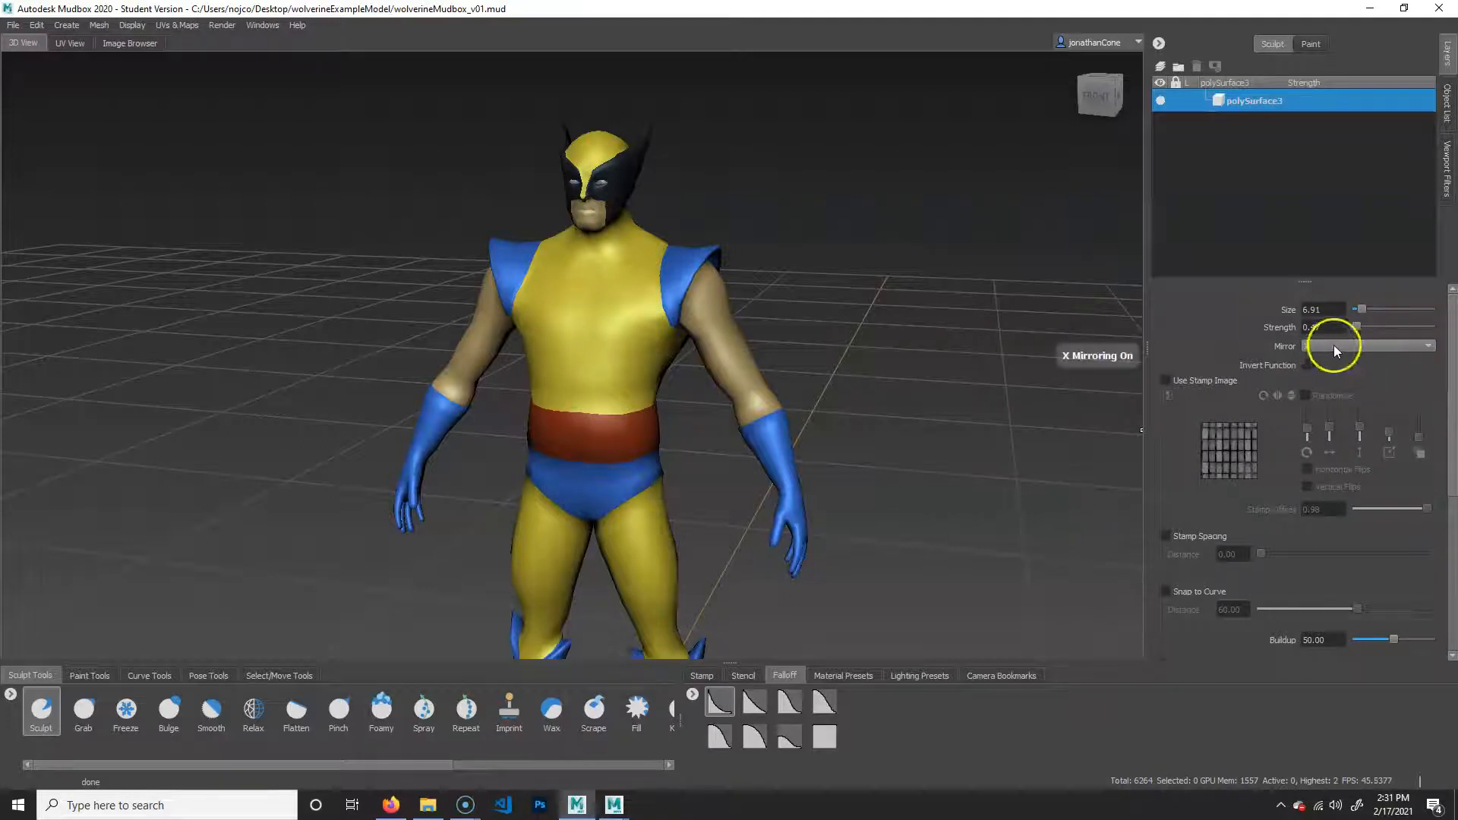
mouse_move(1452, 390)
mouse_down()
mouse_move(1453, 455)
mouse_move(1410, 589)
mouse_up()
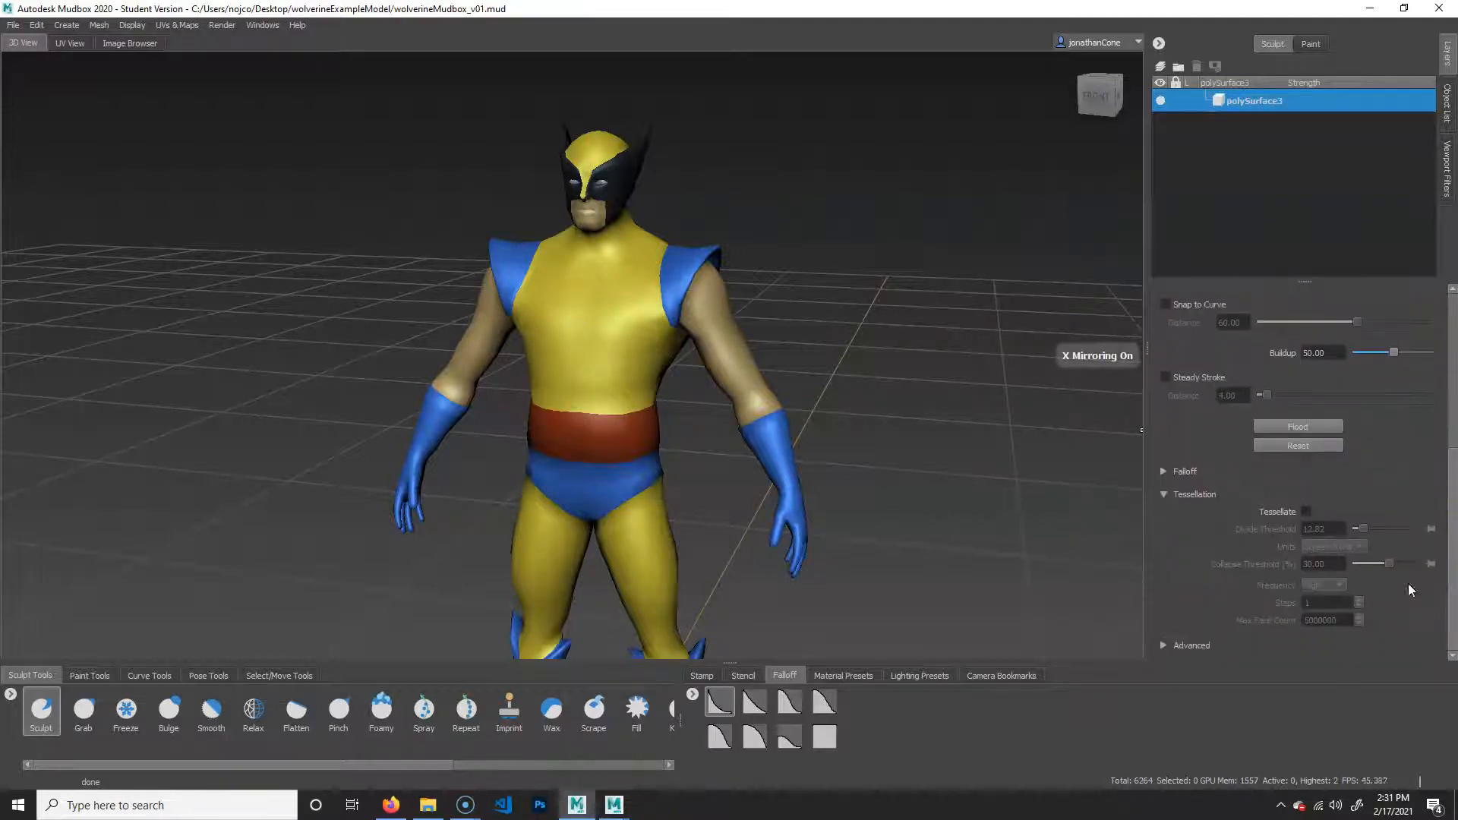
click(1304, 512)
click(1306, 513)
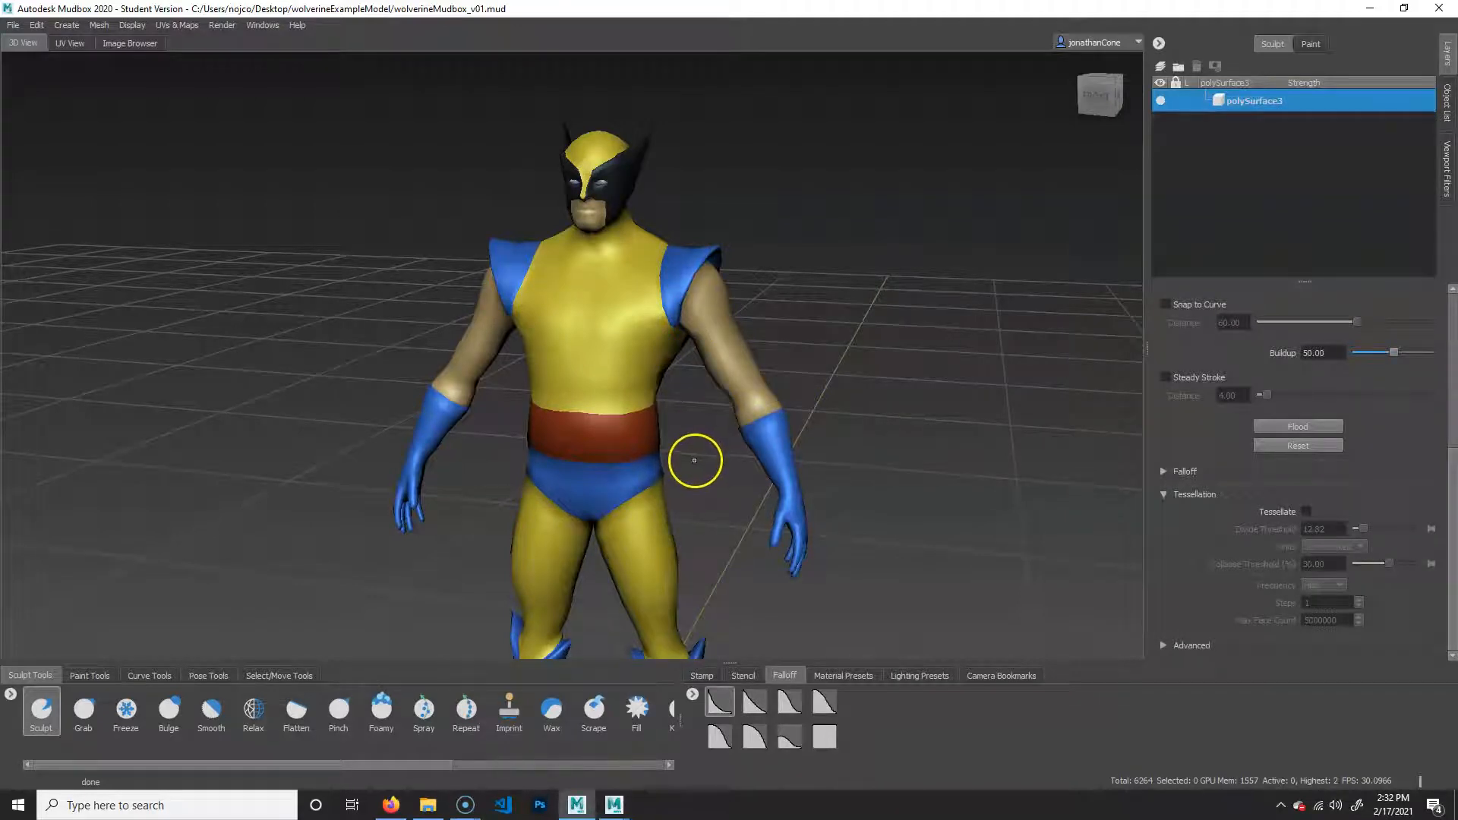
Step: Raise the body mesh to subdivision level 2 and display its wireframe
key(Page_Up)
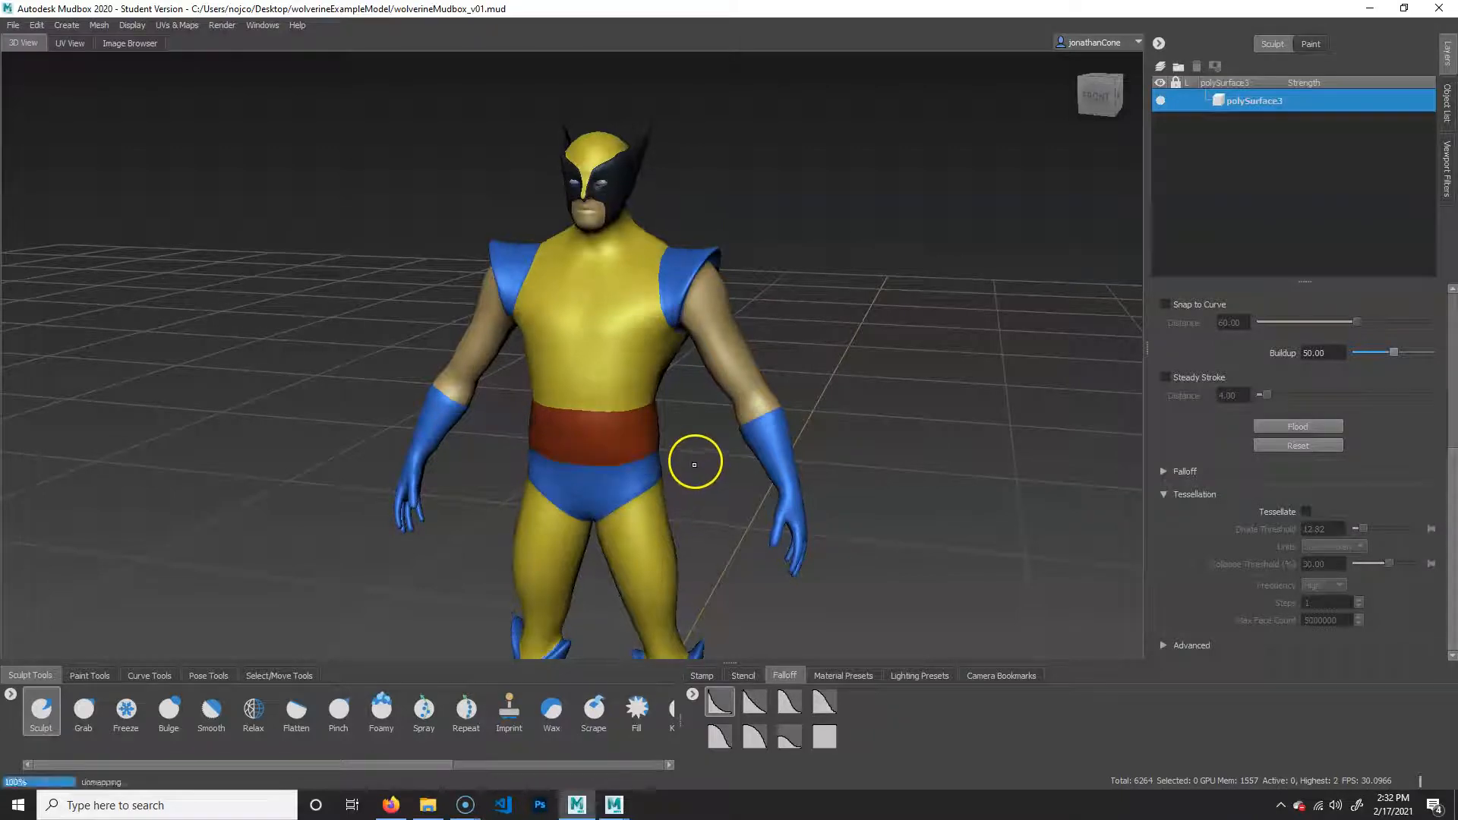
key(Page_Up)
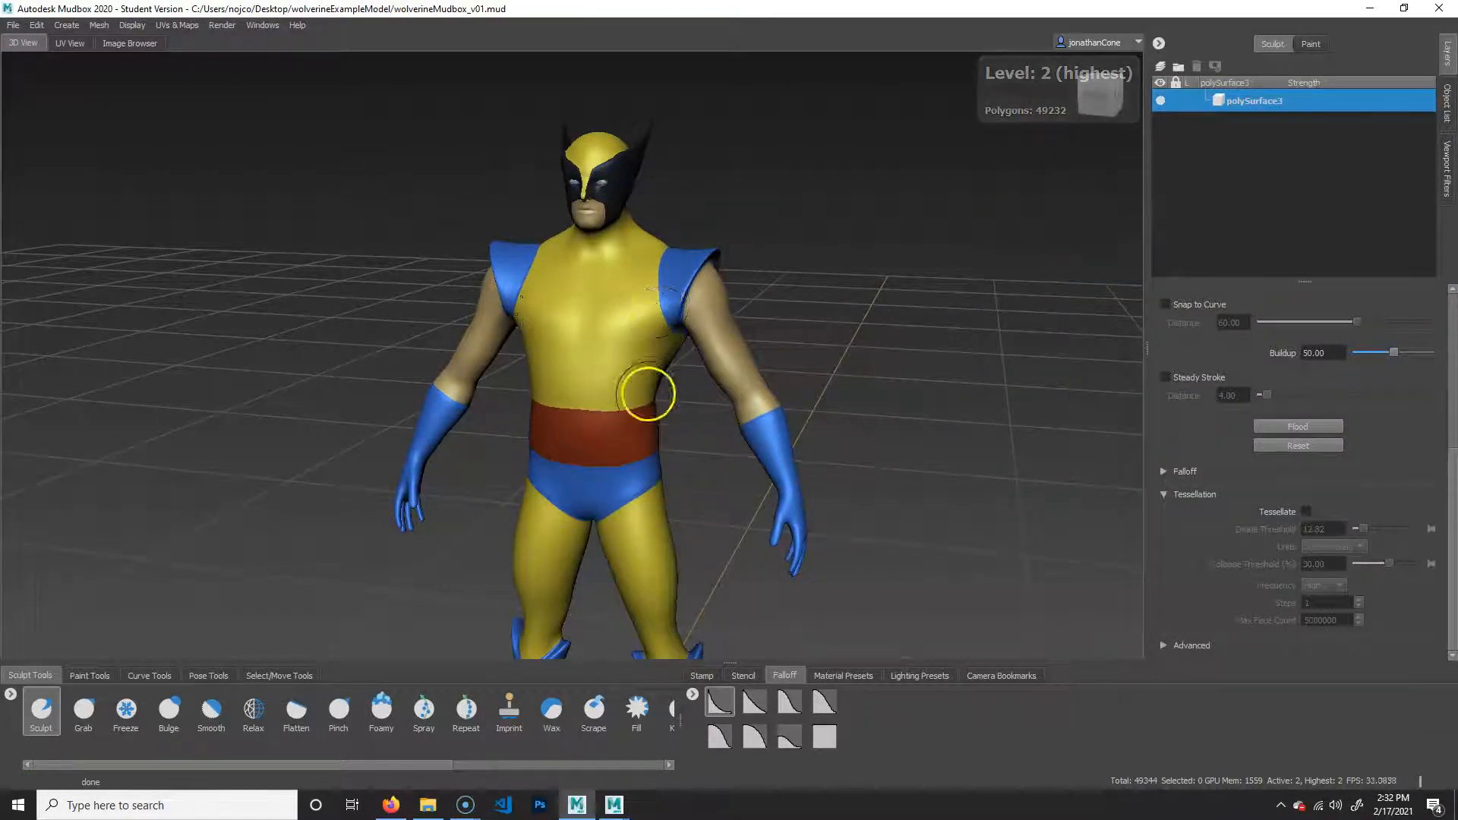
key(w)
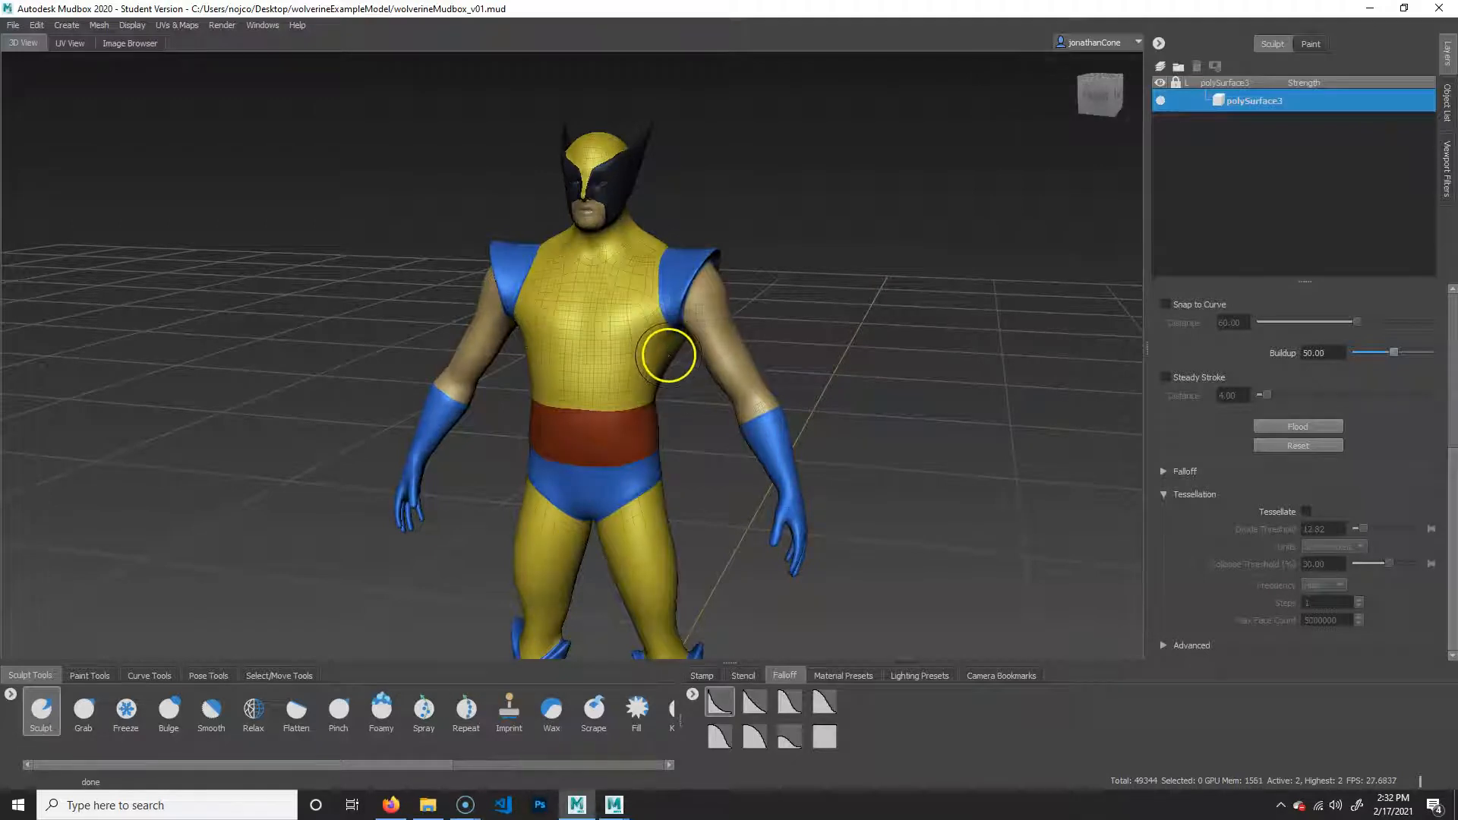
Step: Compare the wireframe density of subdivision levels 0, 1 and 2, ending on level 0
key(Page_Down)
key(Page_Down)
key(Page_Up)
key(Page_Down)
key(Page_Up)
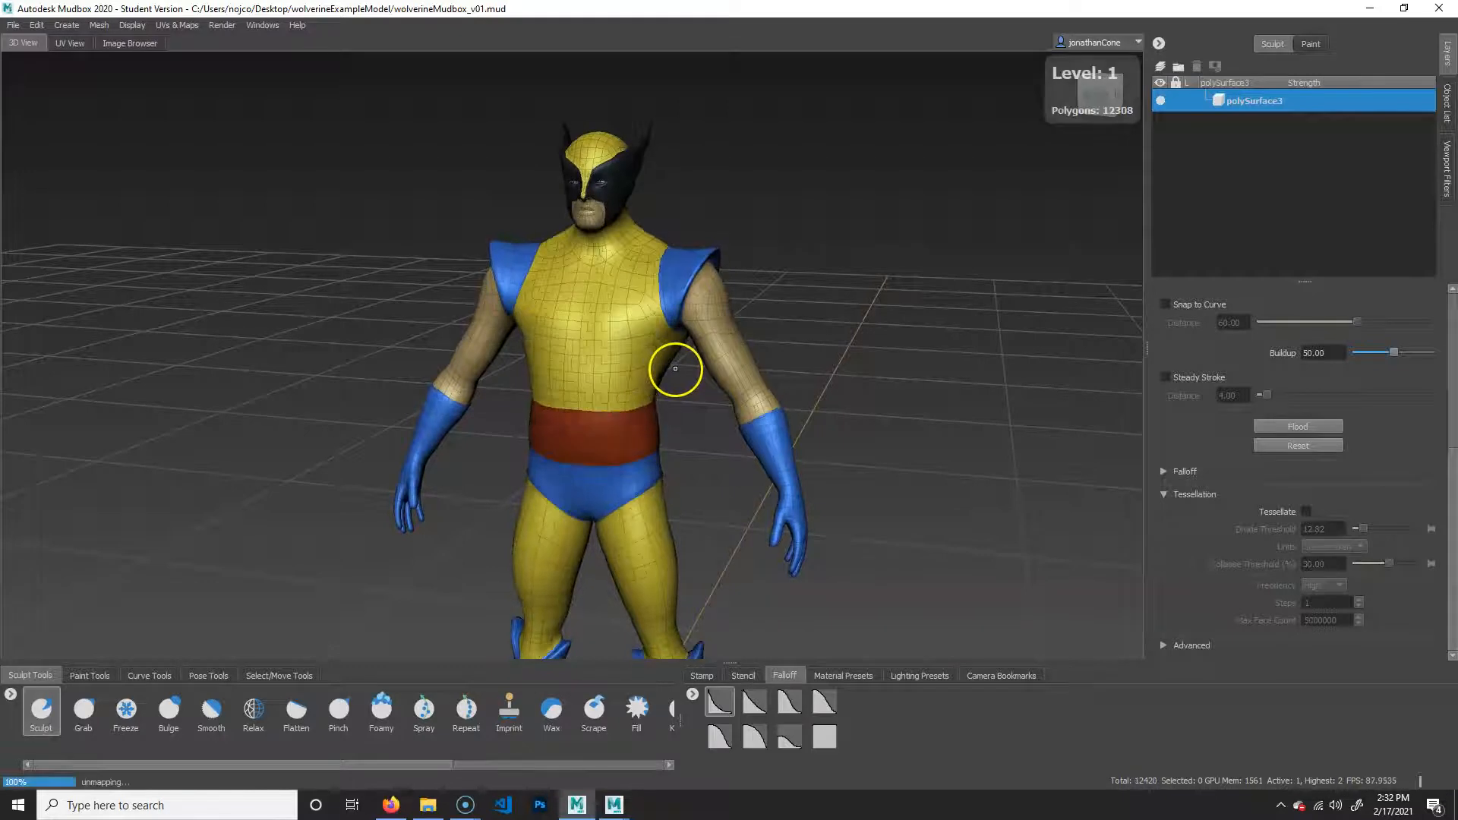
key(Page_Up)
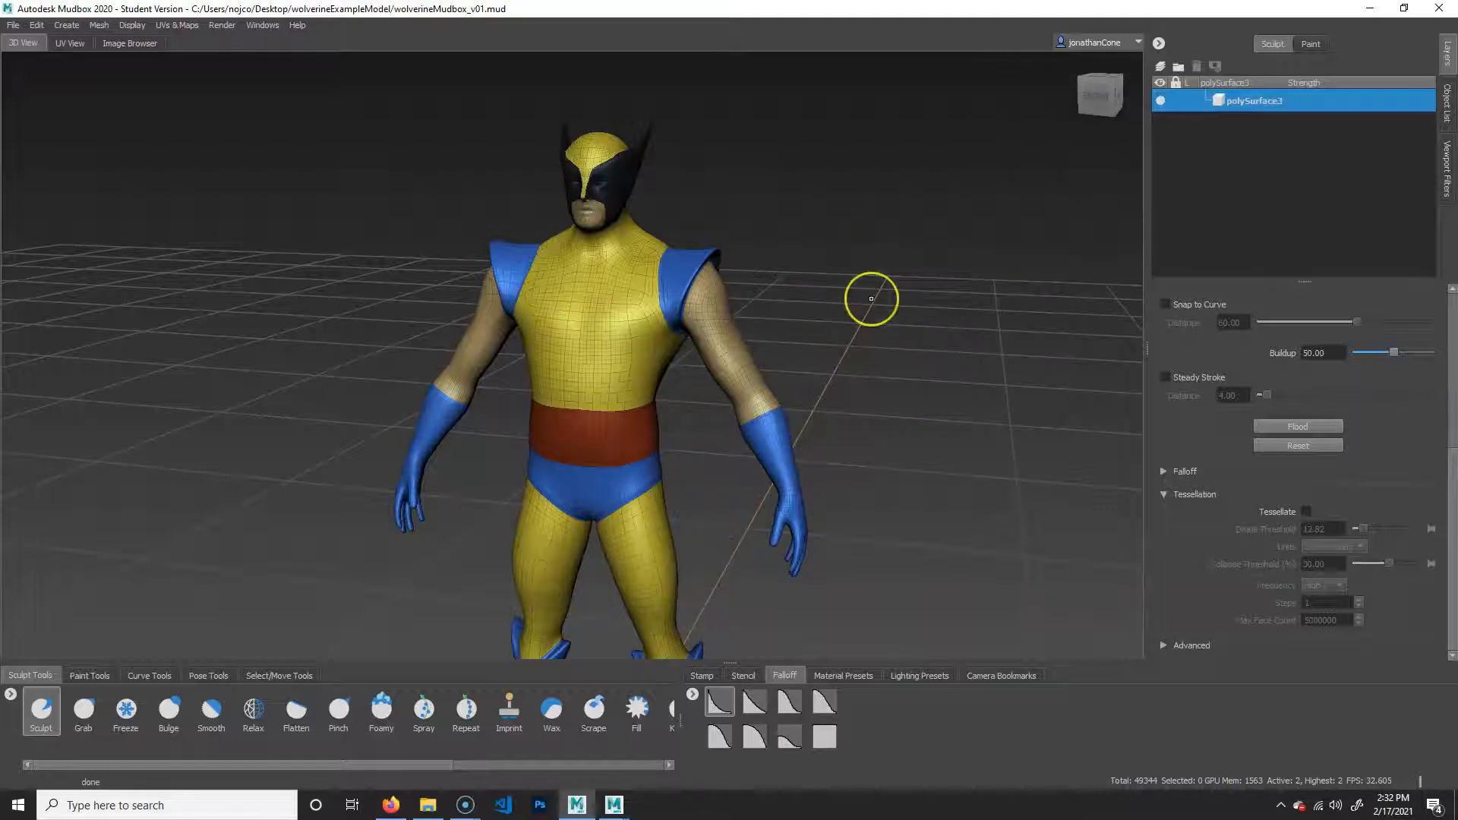
key(Page_Down)
key(Page_Down)
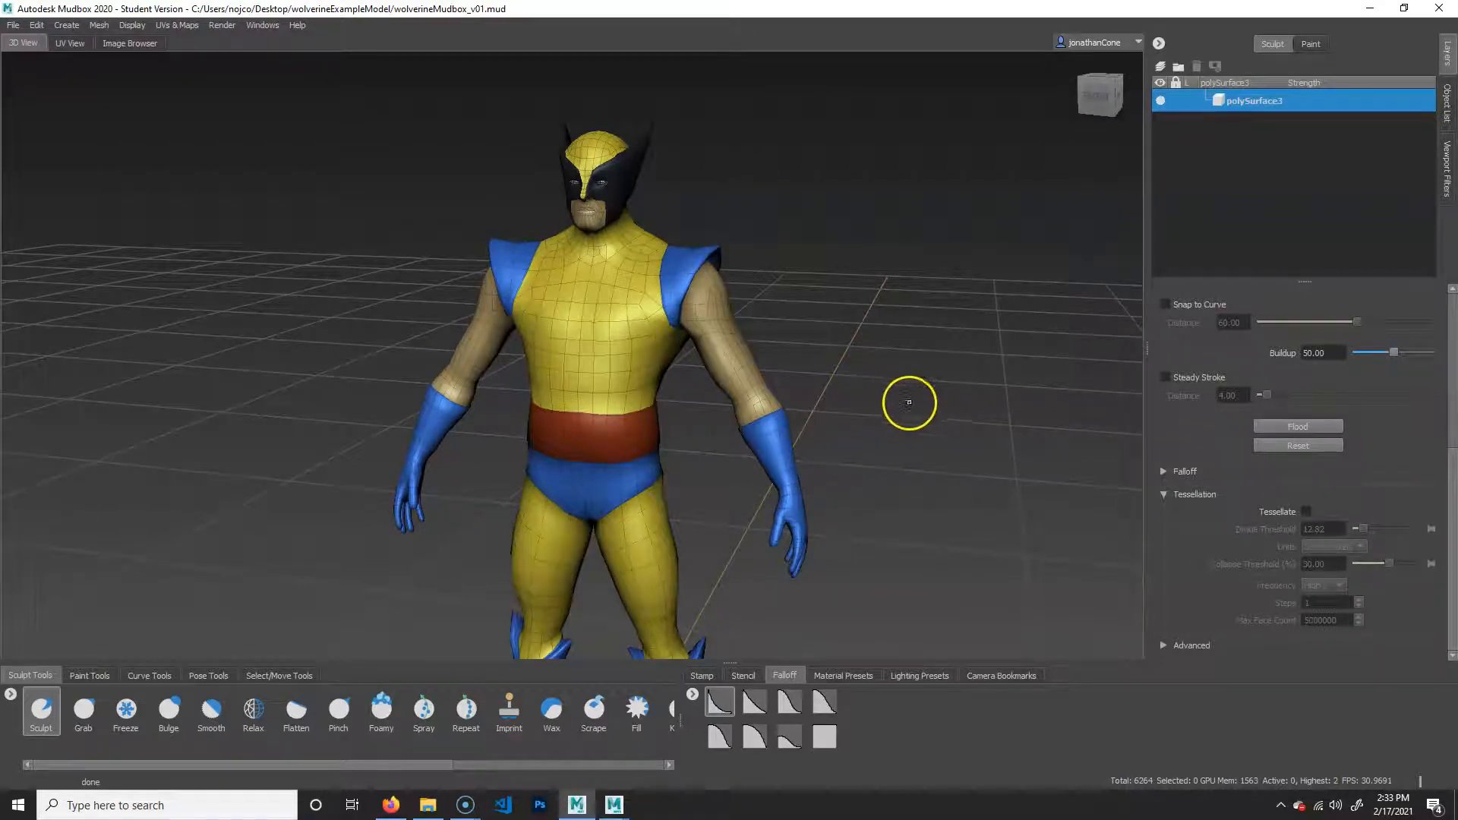
key(Page_Up)
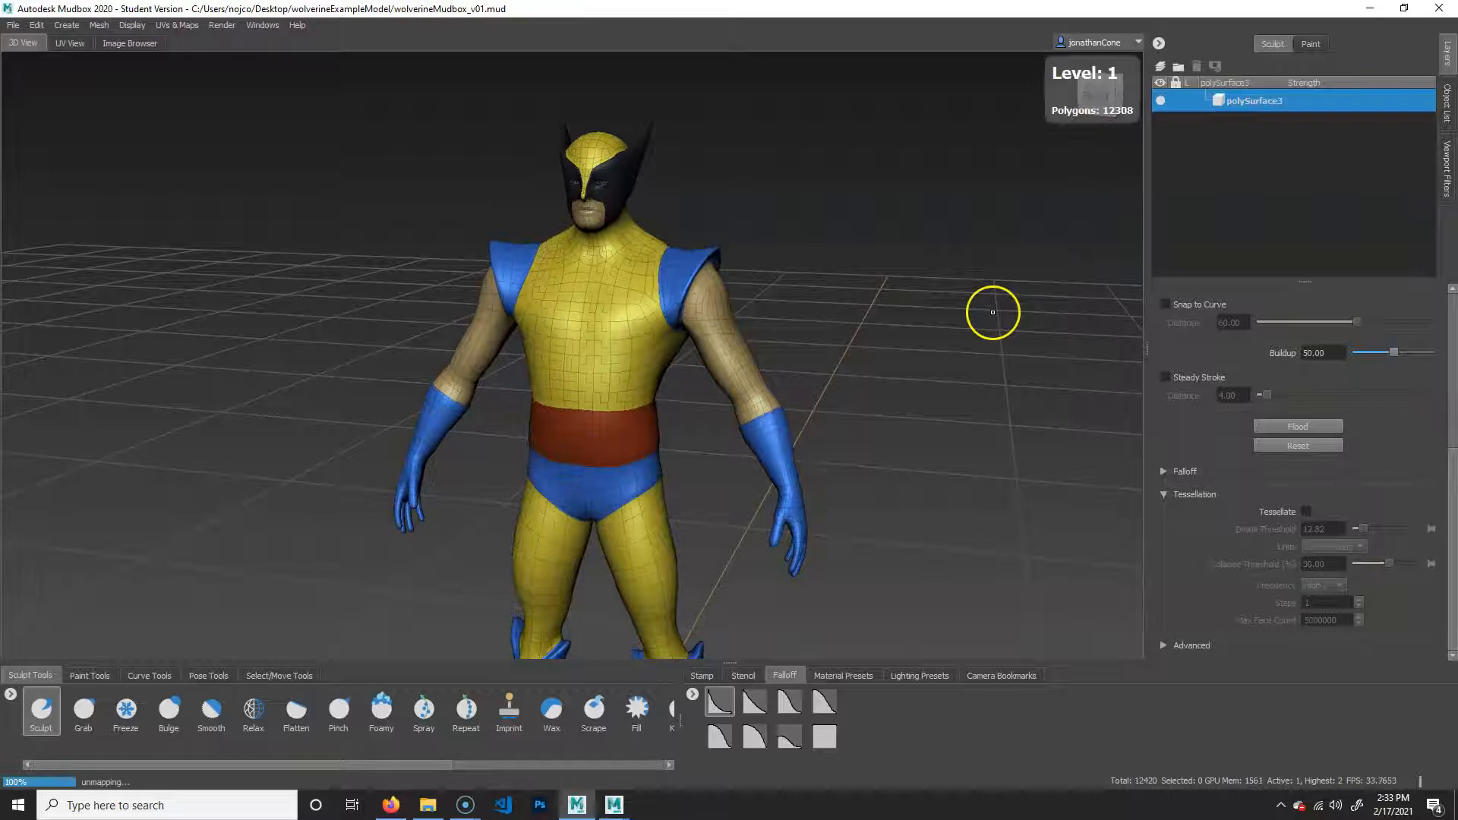
key(Page_Up)
key(Page_Down)
key(Page_Down)
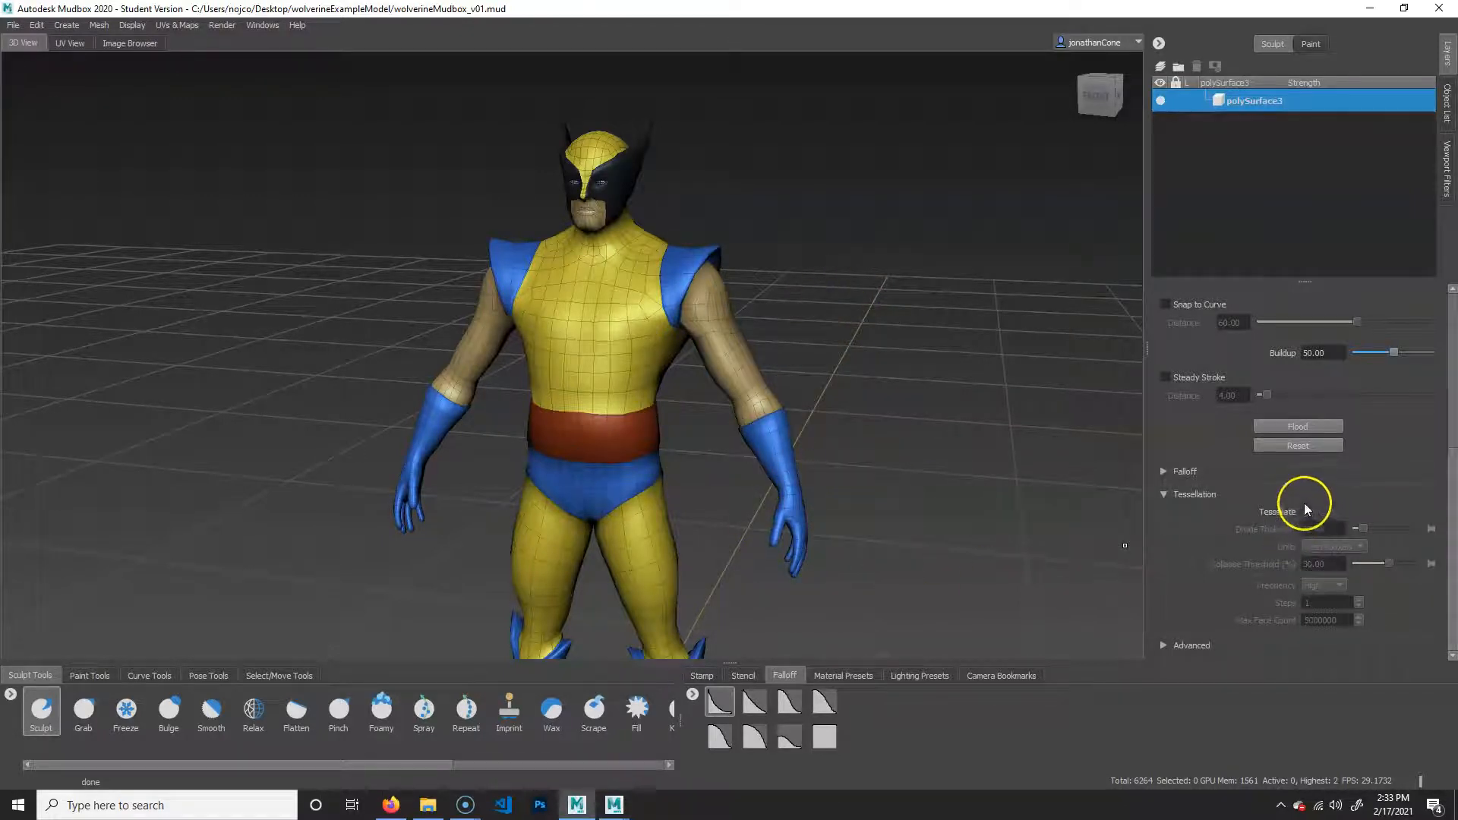
Step: Inspect the settings of the Grab, Freeze and Bulge brushes, and return to the Sculpt brush
click(83, 710)
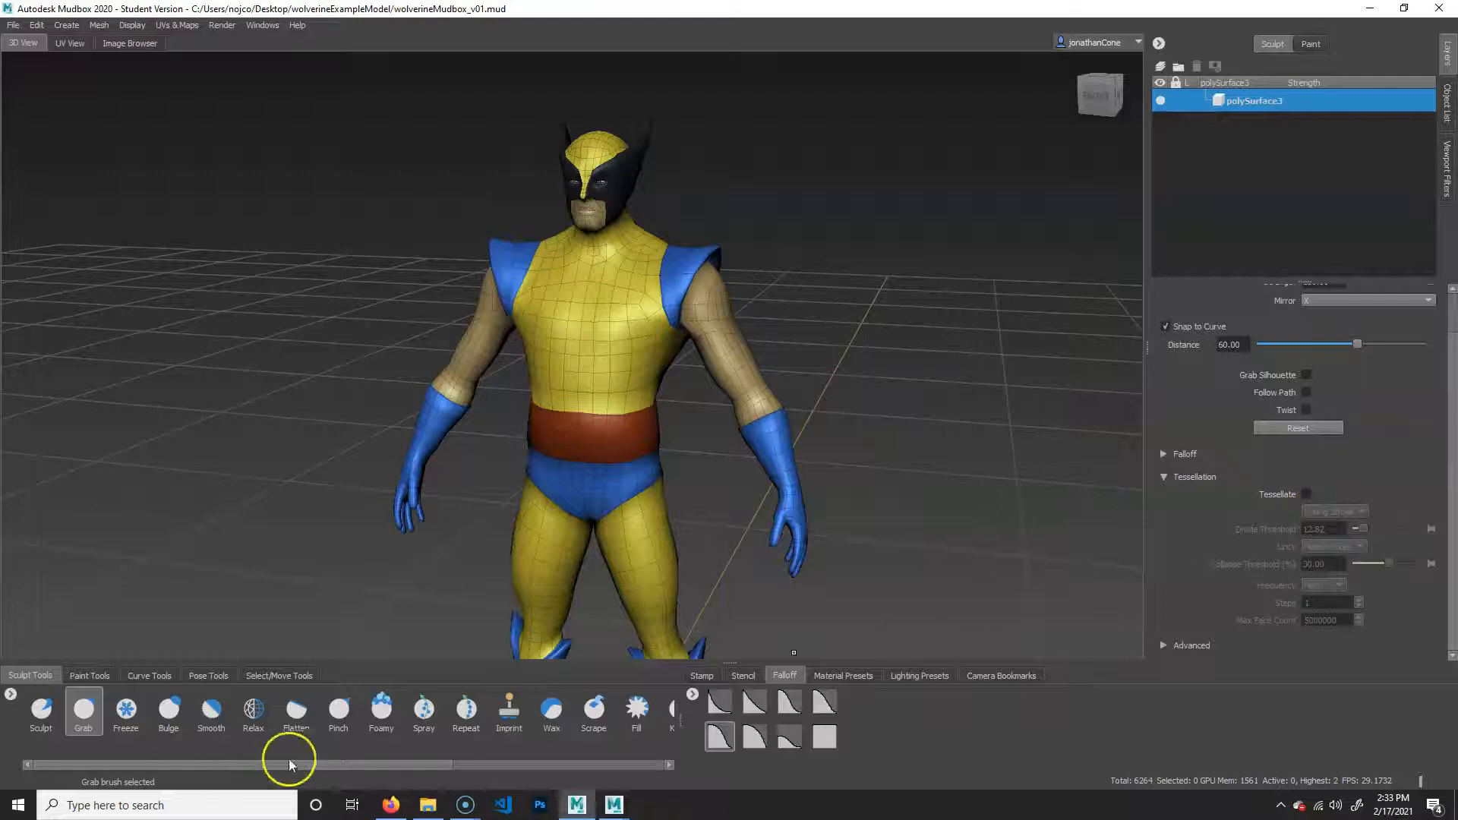
click(126, 710)
click(168, 710)
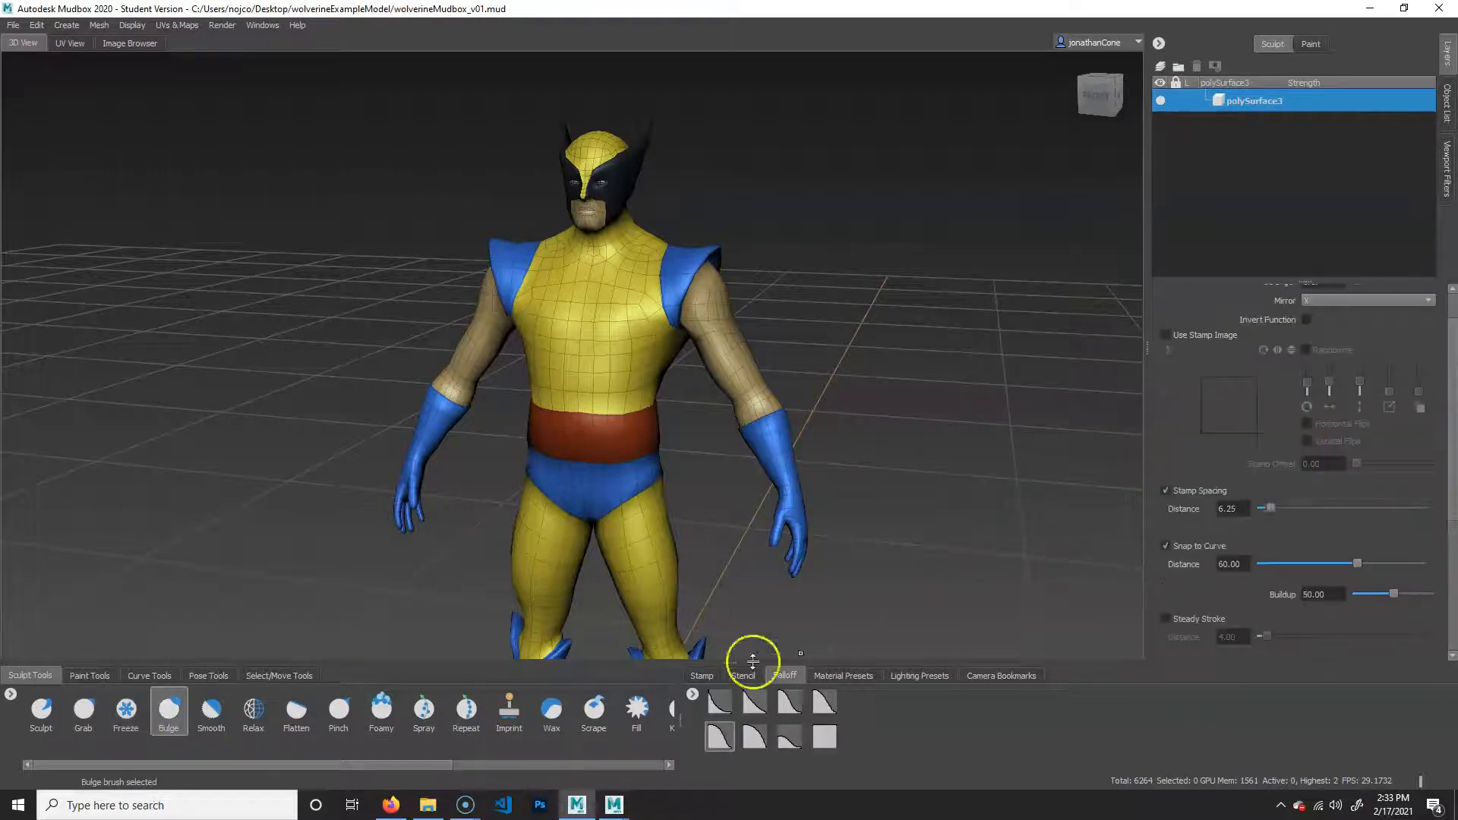
drag(1449, 468, 1450, 597)
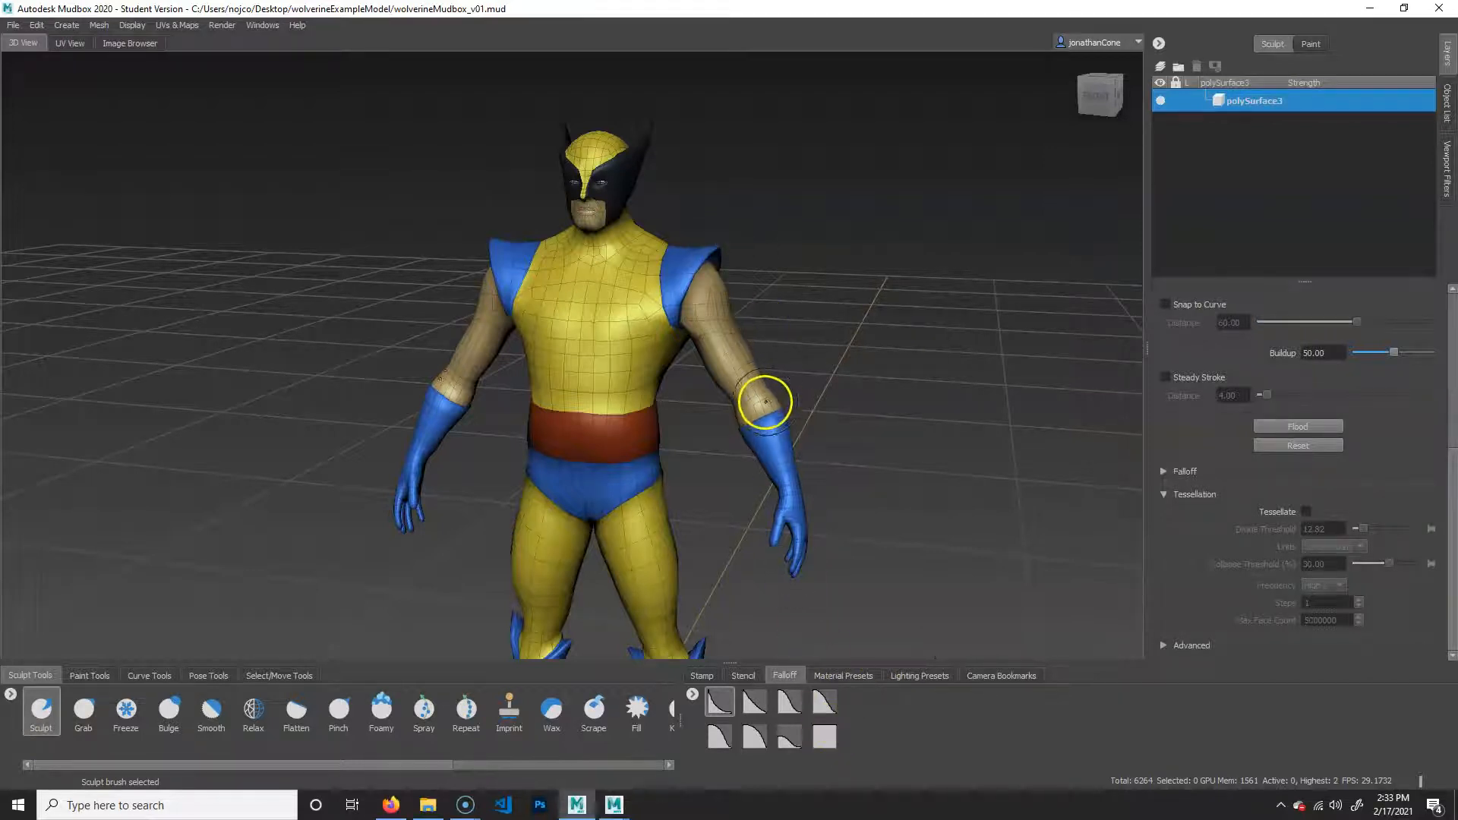
Step: Switch the body mesh to level 2 without wireframe, try a mirrored Sculpt stroke on the chest, and undo it
key(Page_Up)
key(Page_Up)
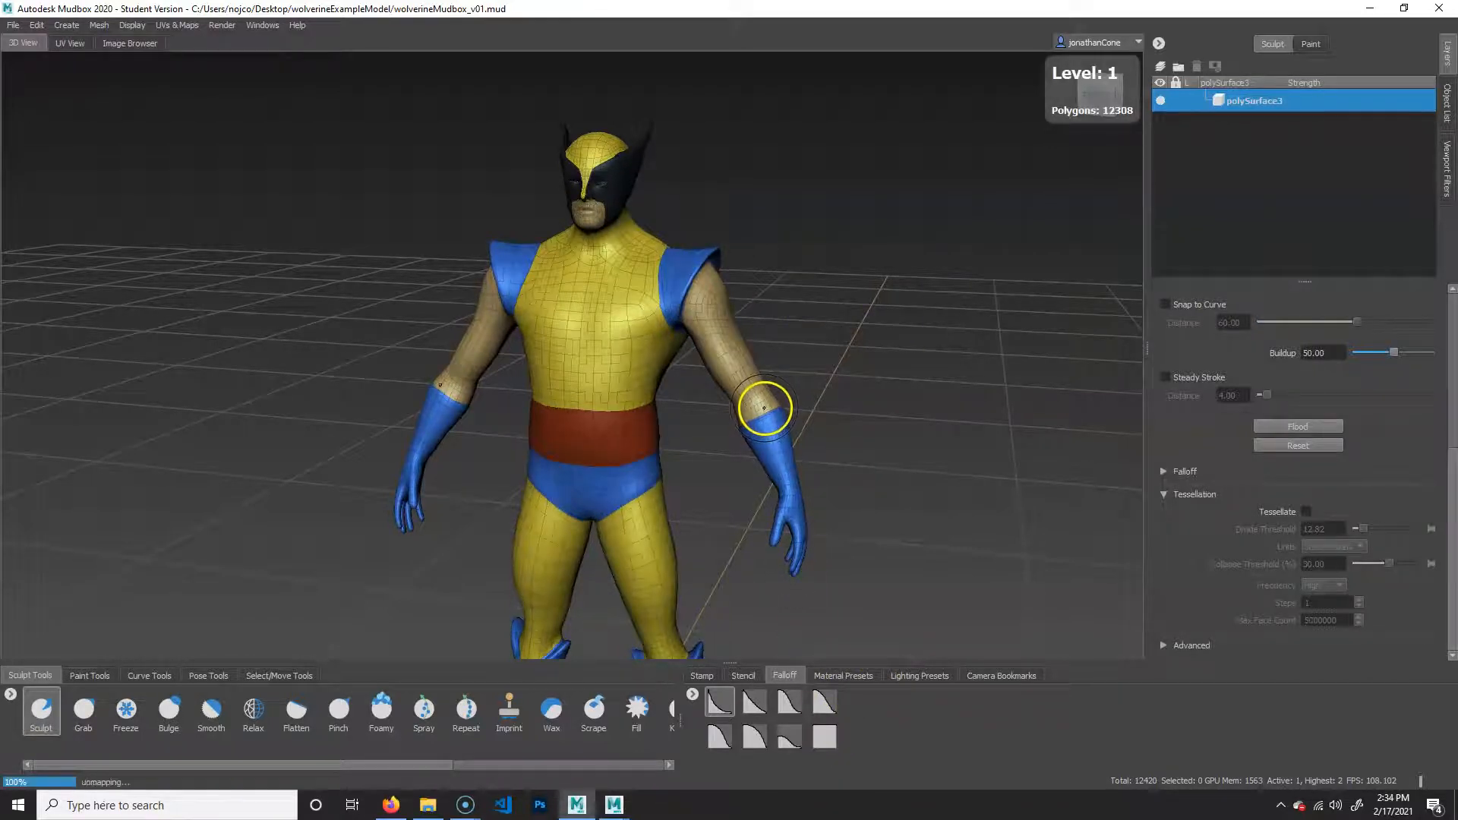
alt+middle_drag(781, 391, 743, 407)
alt+right_drag(744, 407, 1405, 202)
alt+right_drag(855, 304, 693, 407)
mouse_move(583, 340)
mouse_down()
mouse_move(568, 358)
mouse_move(508, 339)
mouse_move(624, 267)
mouse_up()
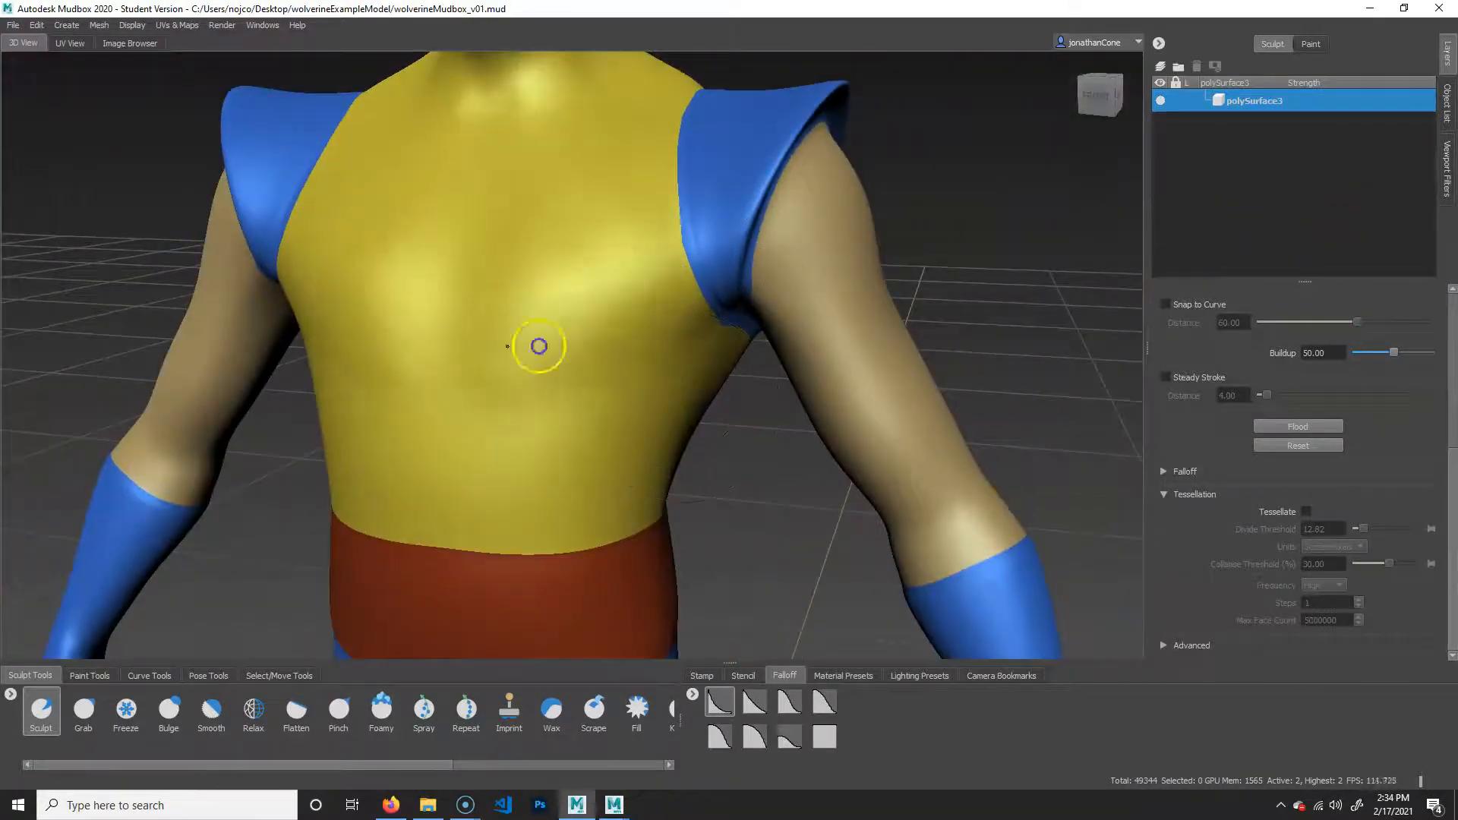
key(ctrl+z)
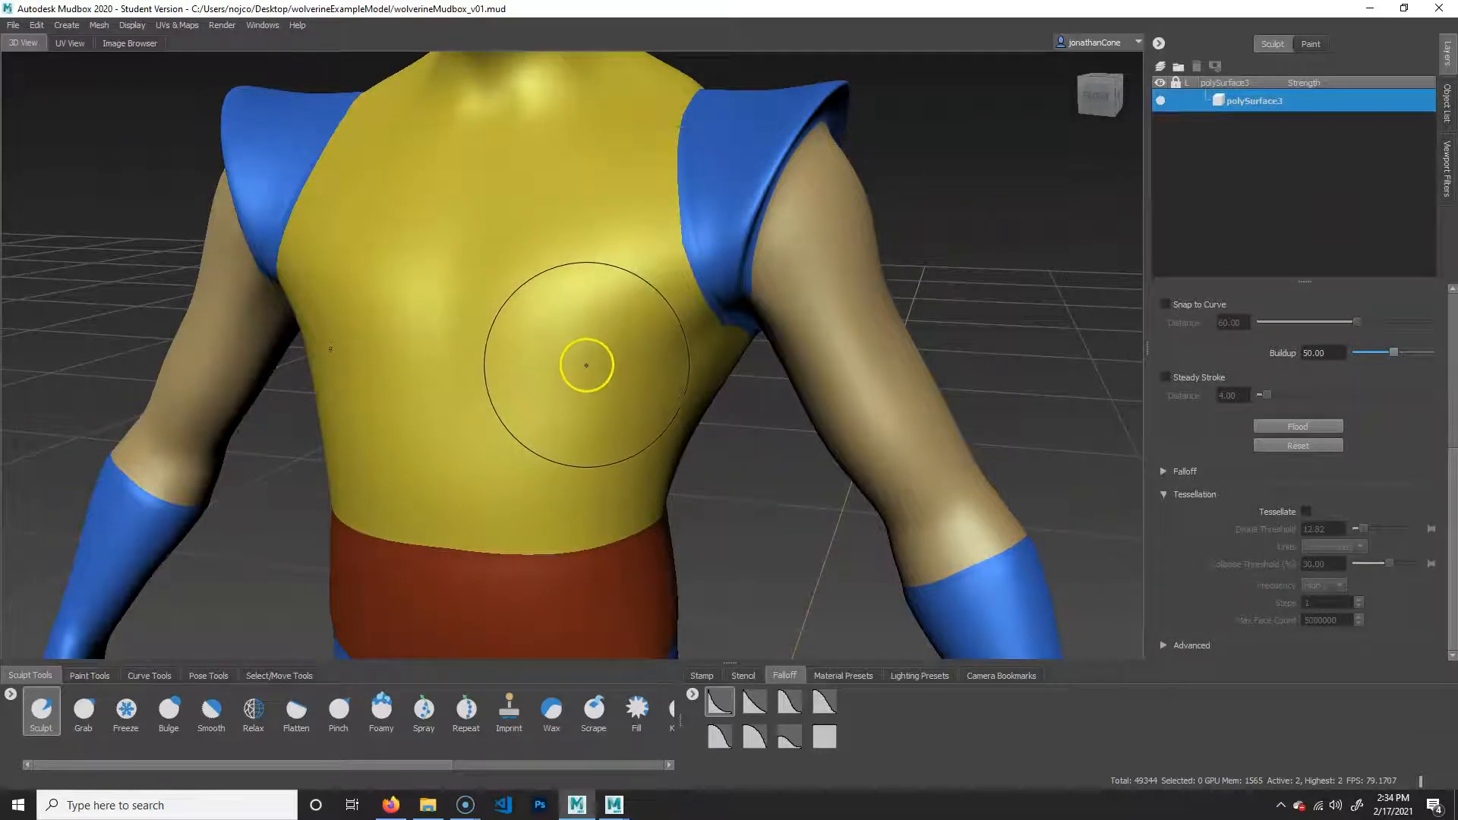
Step: Increase the Sculpt brush strength, try mirrored strokes across the chest and abdomen, and undo them
key(m)
mouse_move(582, 366)
mouse_down()
mouse_move(586, 325)
mouse_move(604, 360)
mouse_move(593, 254)
mouse_move(461, 522)
mouse_up()
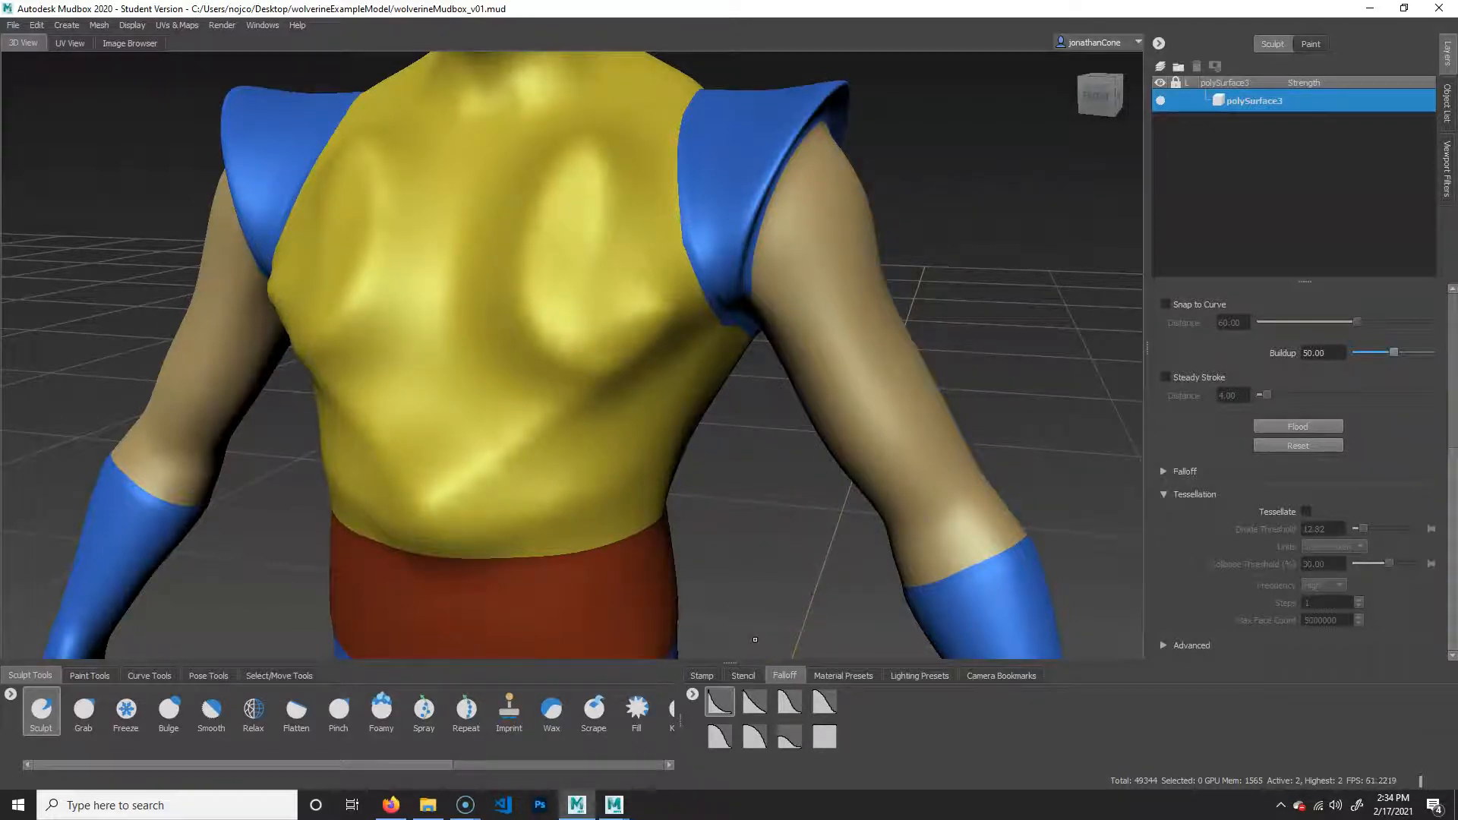
key(ctrl+z)
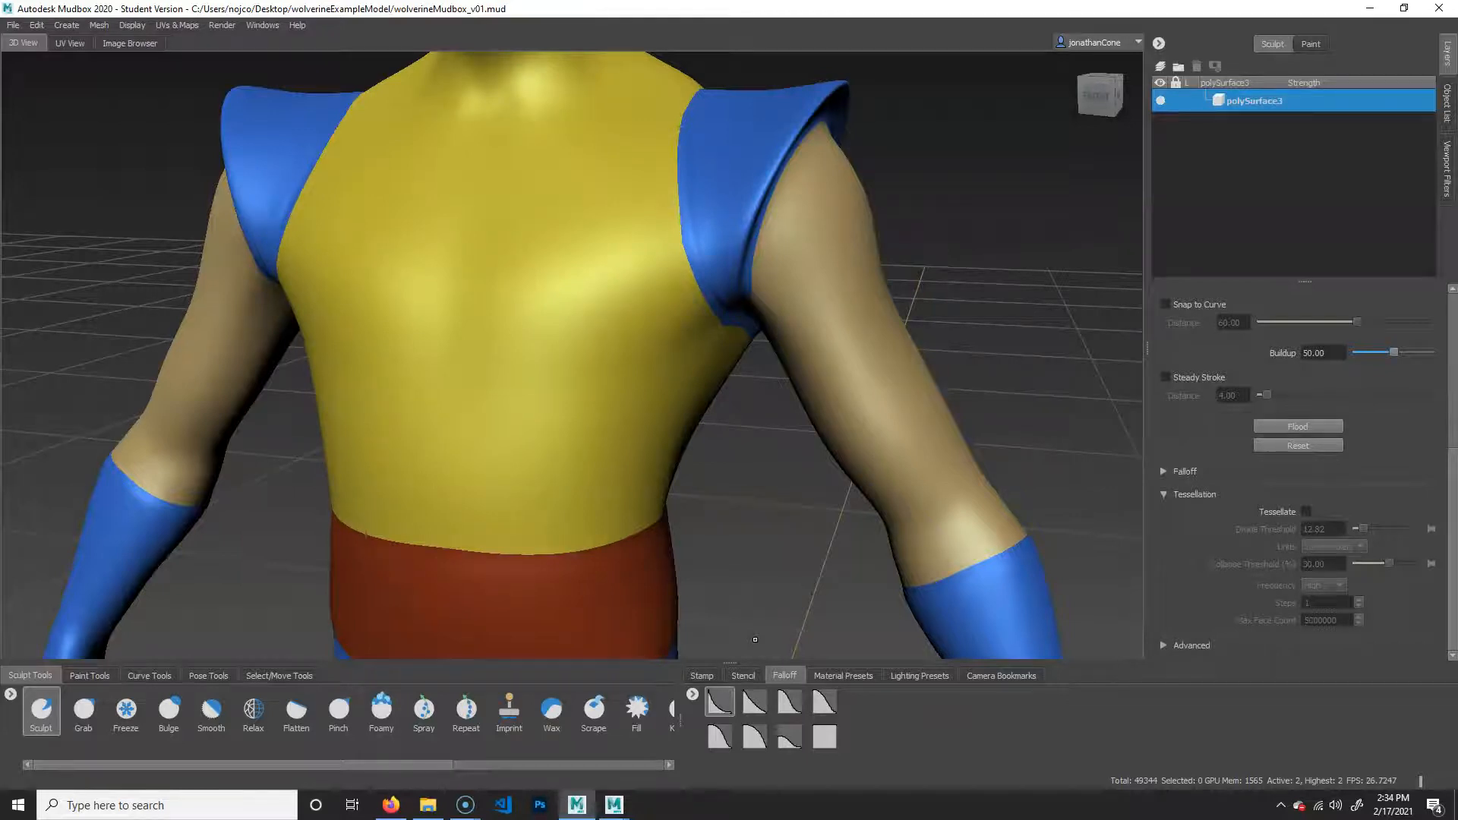
Step: Go to subdivision level 1 and create a new sculpt layer named silhouette
key(Page_Down)
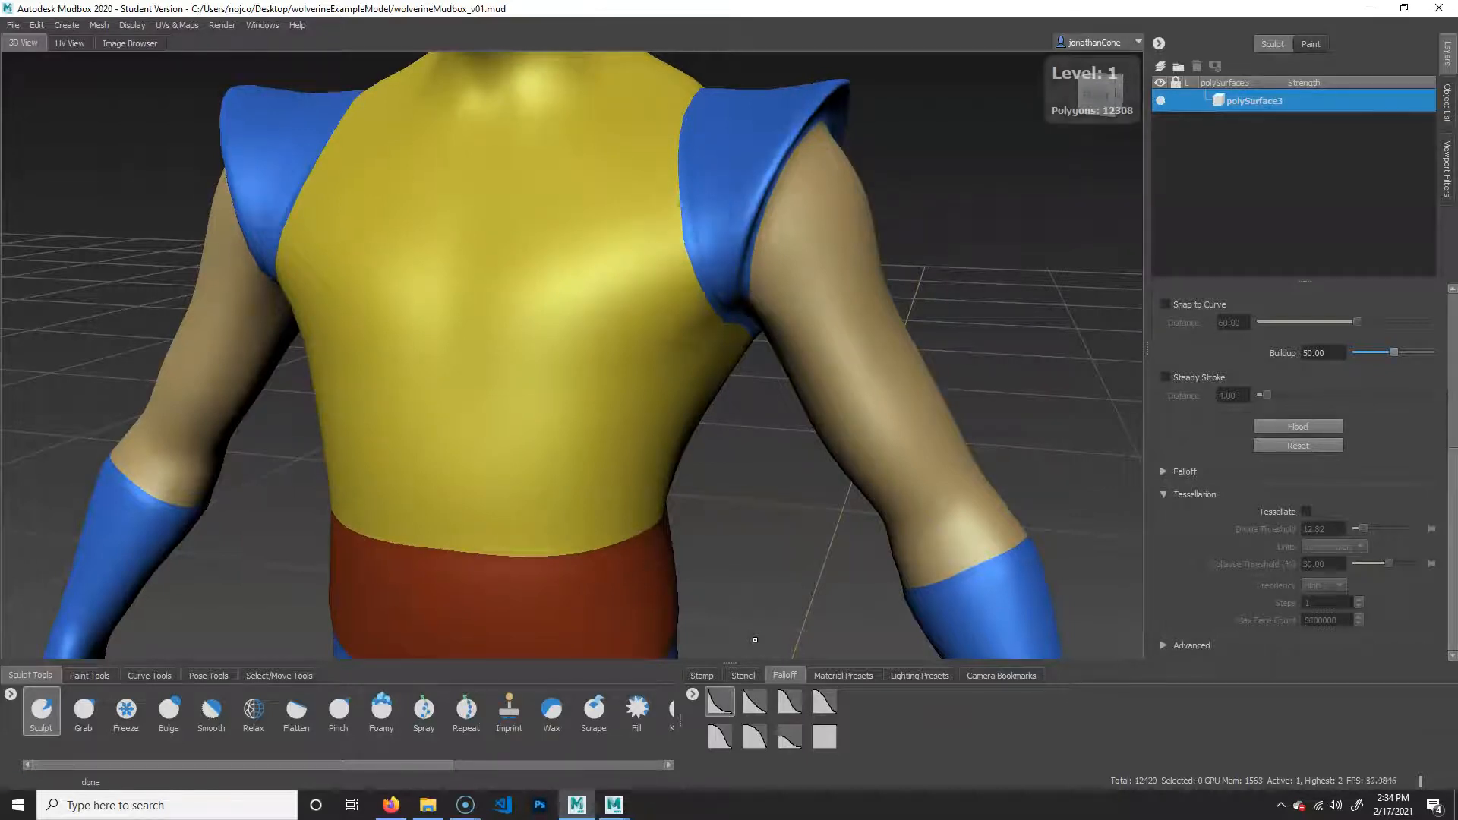
click(1159, 67)
double_click(1264, 101)
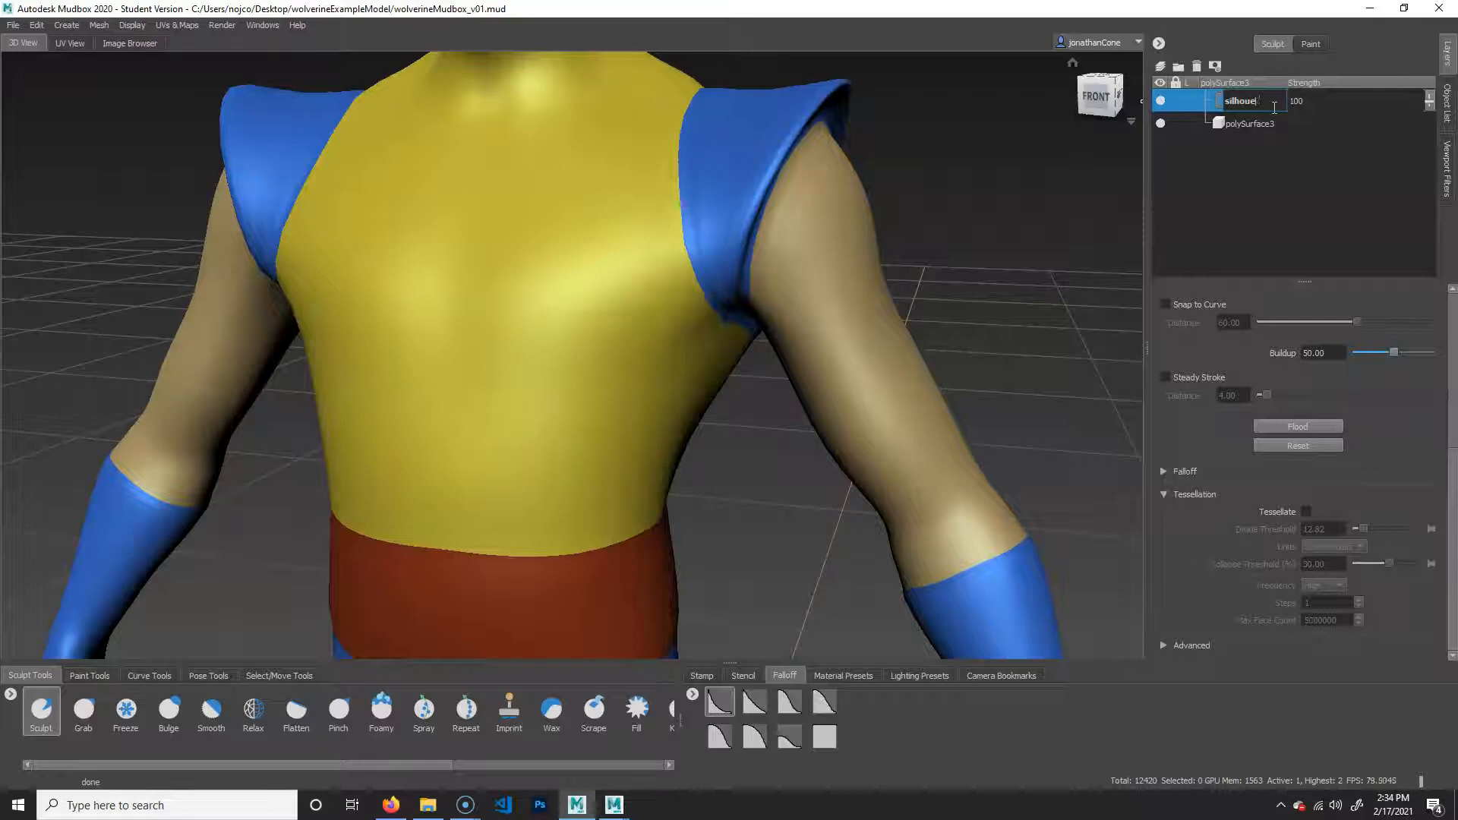
double_click(1275, 107)
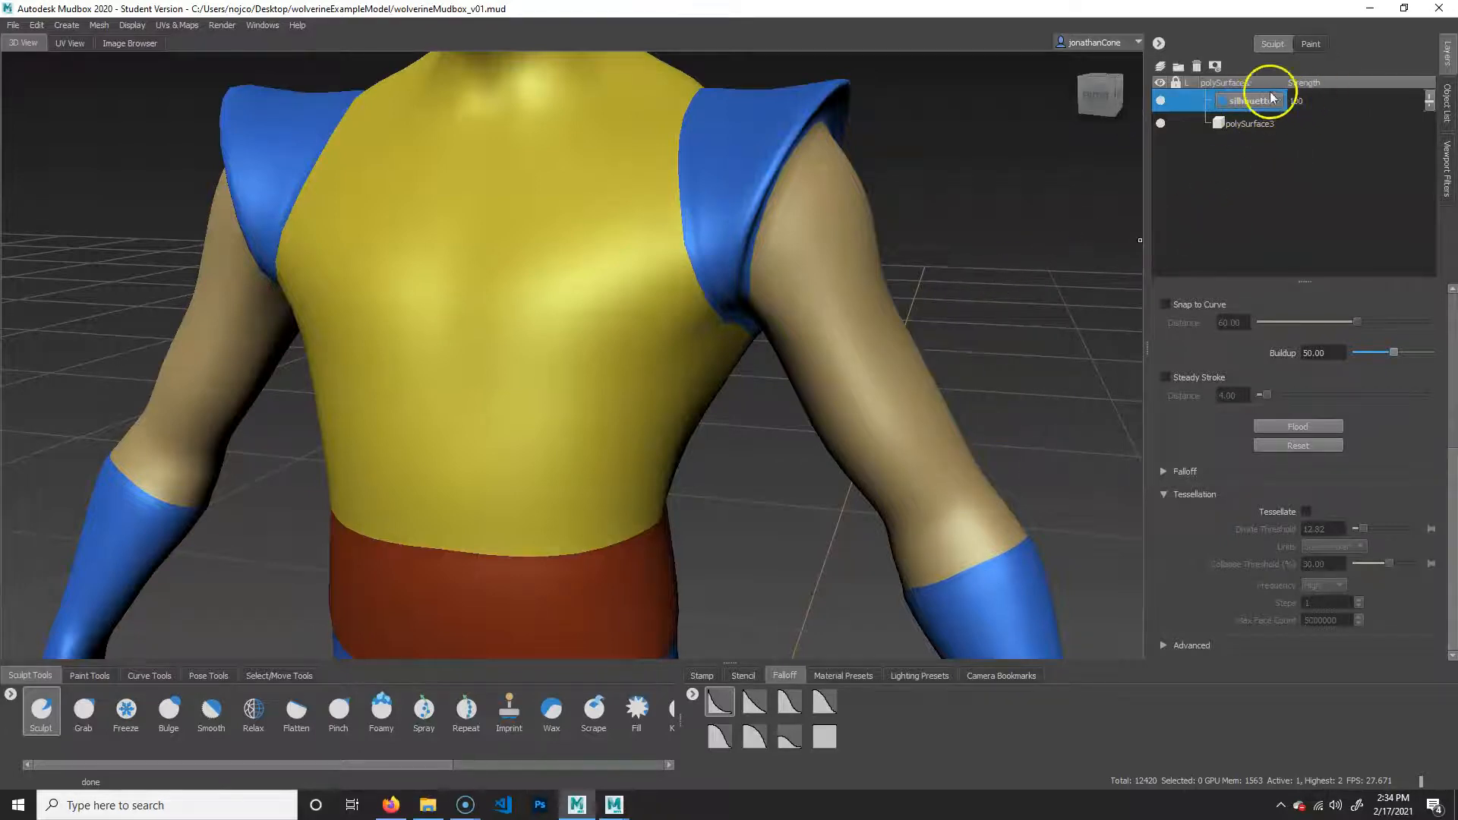
Step: Sculpt mirrored strokes over the torso on the silhouette layer, and toggle the layer's visibility to compare, ending with it hidden
mouse_move(621, 220)
mouse_down()
mouse_move(509, 336)
mouse_move(612, 286)
mouse_move(716, 605)
mouse_up()
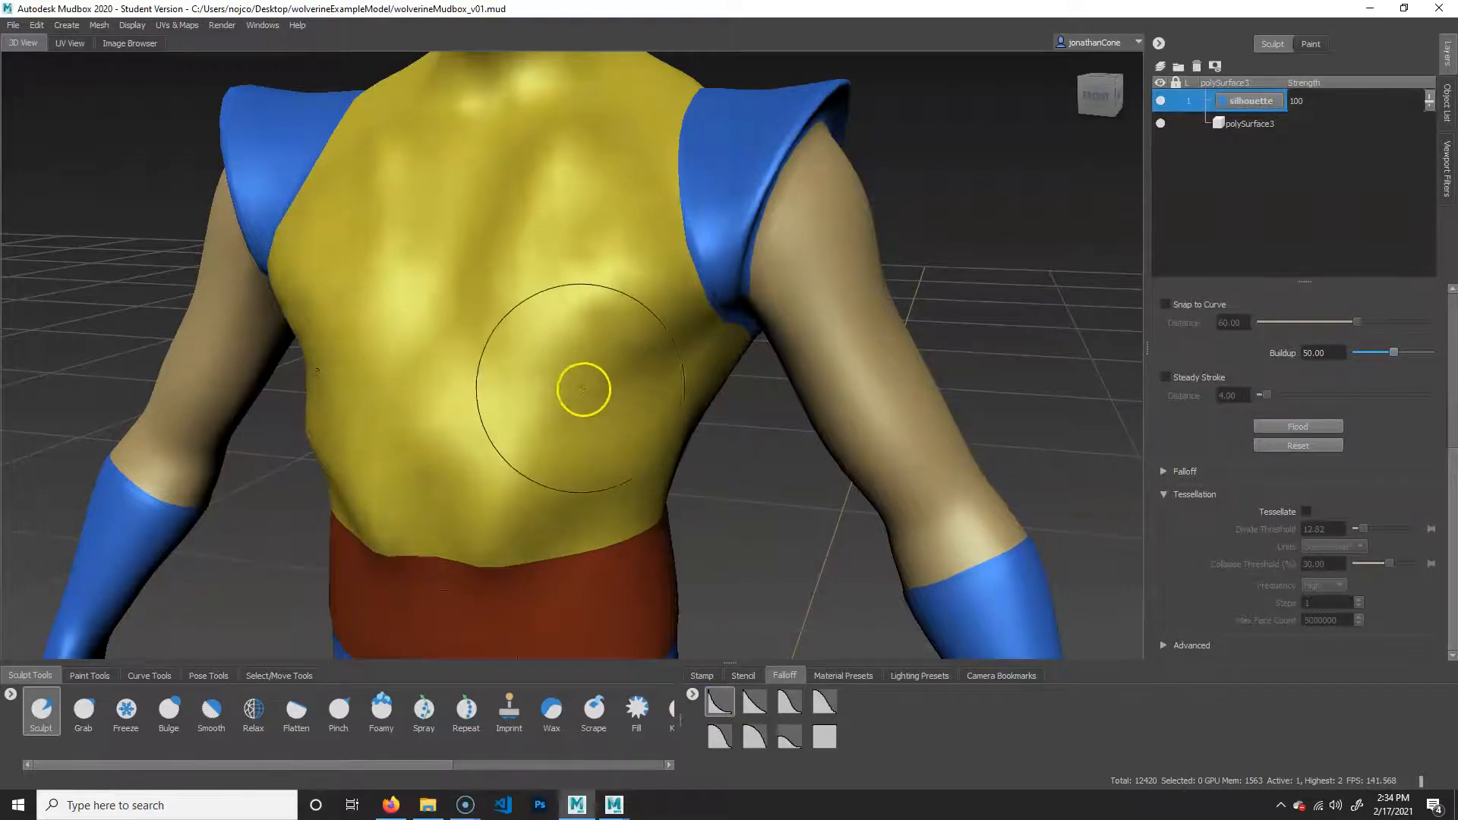
click(1160, 100)
click(1160, 100)
click(1160, 101)
click(1161, 100)
click(1161, 100)
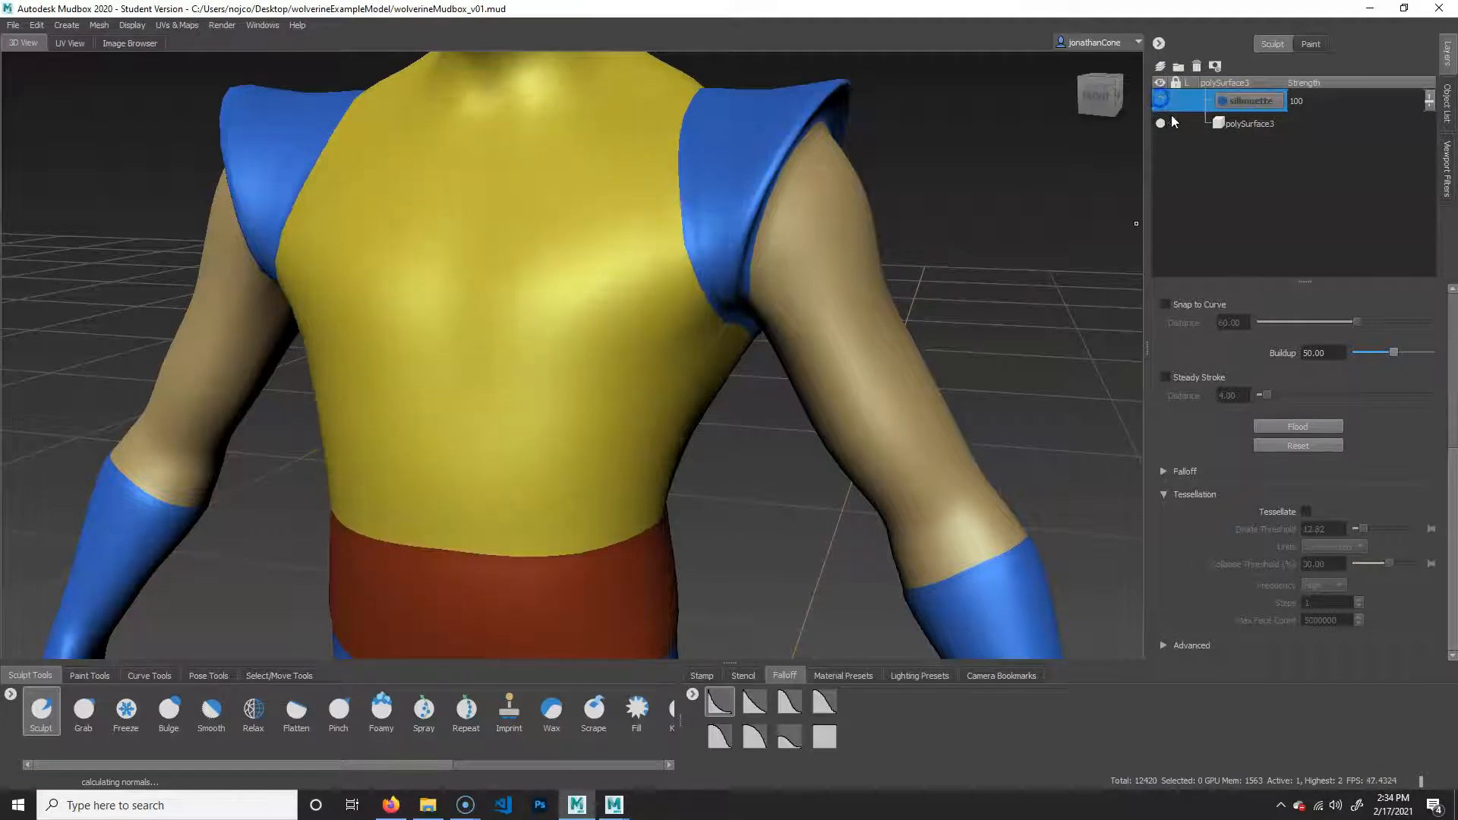
Step: Show the silhouette layer again and remove its torso strokes with the Erase brush
click(1161, 100)
mouse_move(1430, 99)
mouse_down()
mouse_move(1421, 203)
mouse_move(1426, 69)
mouse_up()
click(1279, 195)
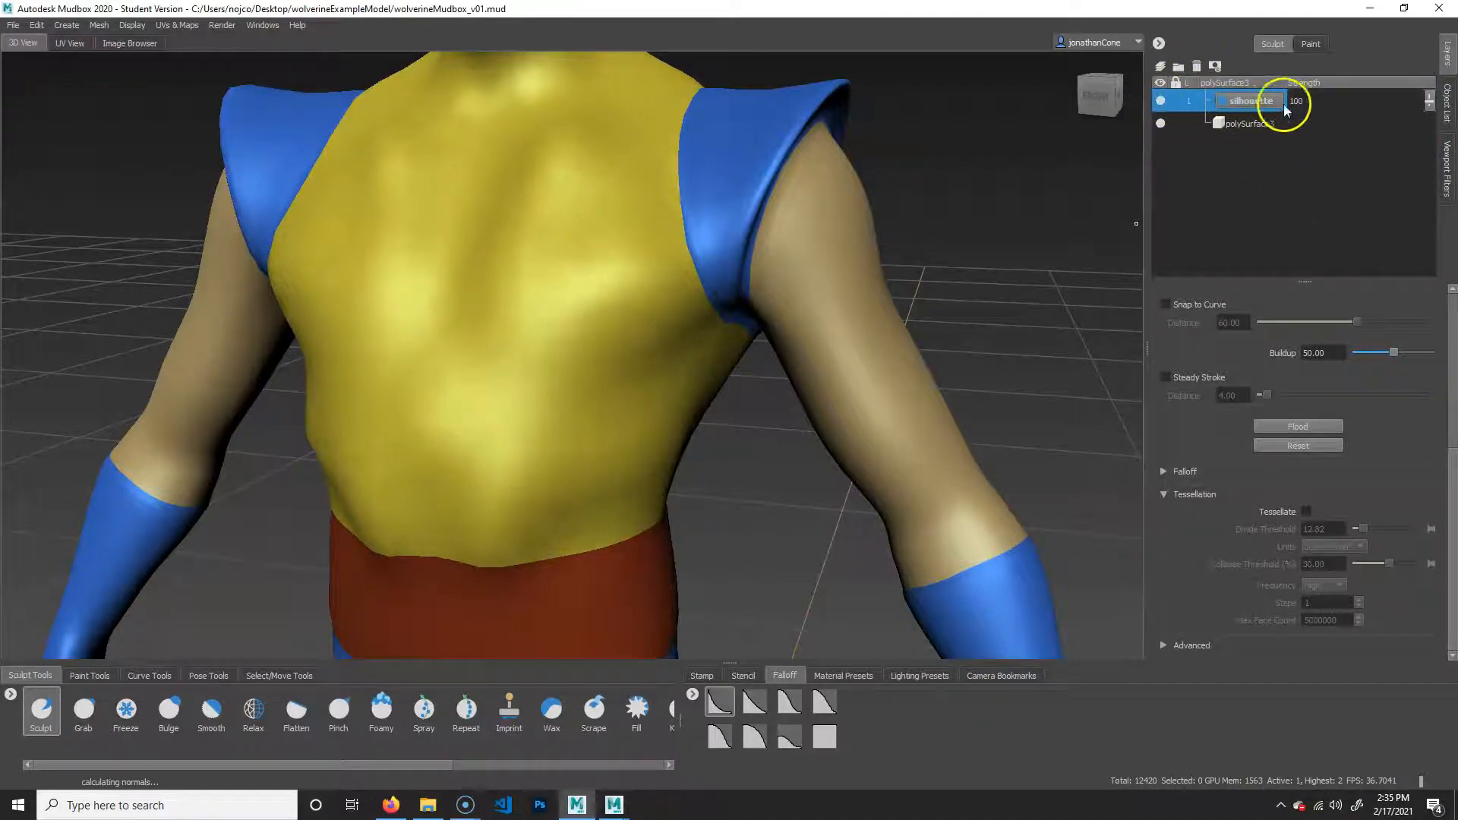
drag(307, 768, 653, 773)
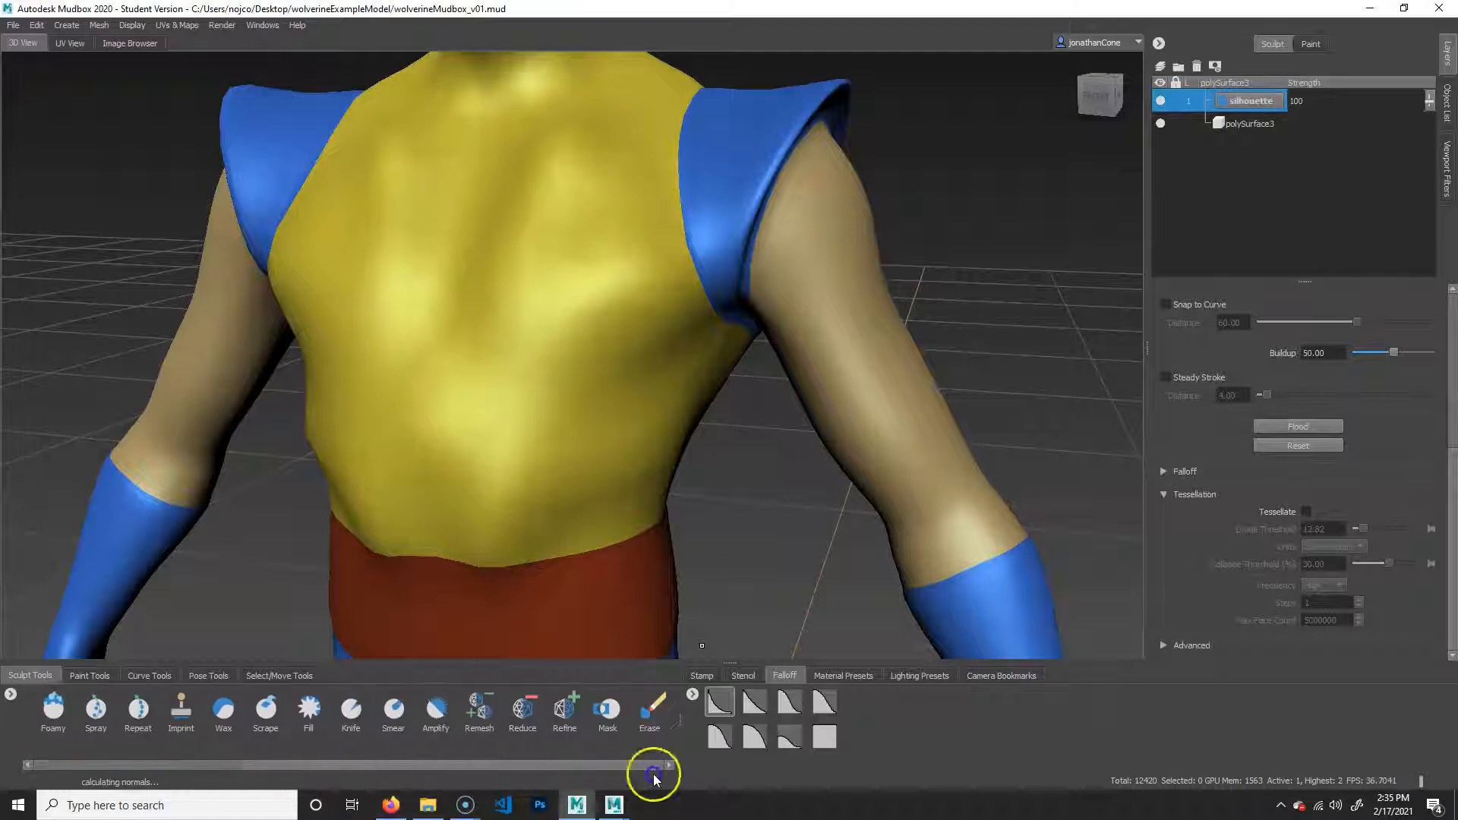
click(607, 719)
click(653, 709)
mouse_move(608, 387)
mouse_down()
mouse_move(534, 485)
mouse_move(444, 490)
mouse_move(479, 175)
mouse_move(543, 426)
mouse_move(537, 635)
mouse_move(655, 471)
mouse_up()
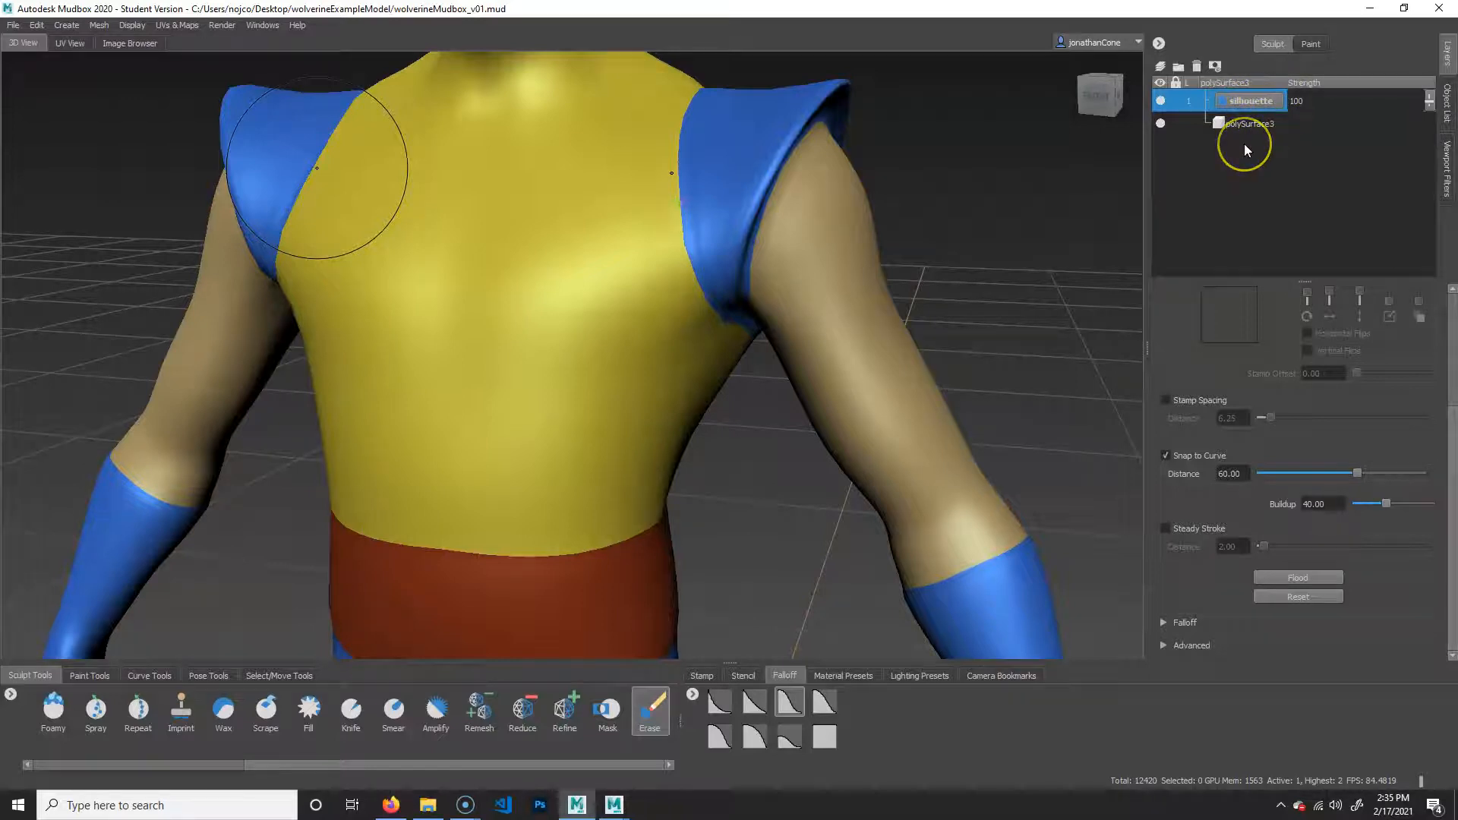
Step: Step the body mesh down a subdivision level to check the silhouette layer, return to level 2, and toggle the wireframe on and off
key(Page_Down)
click(1222, 104)
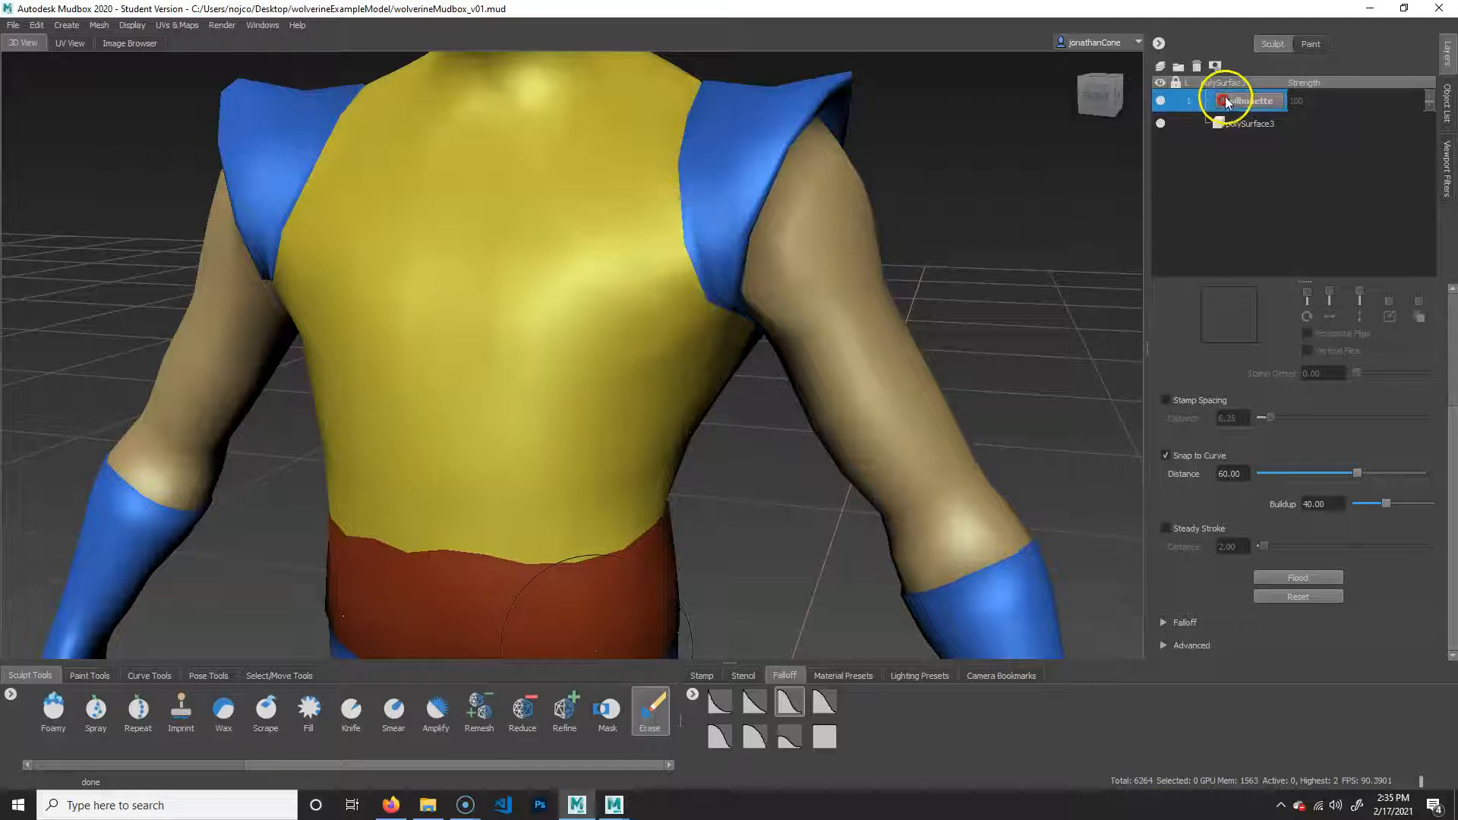
key(Page_Up)
key(Page_Up)
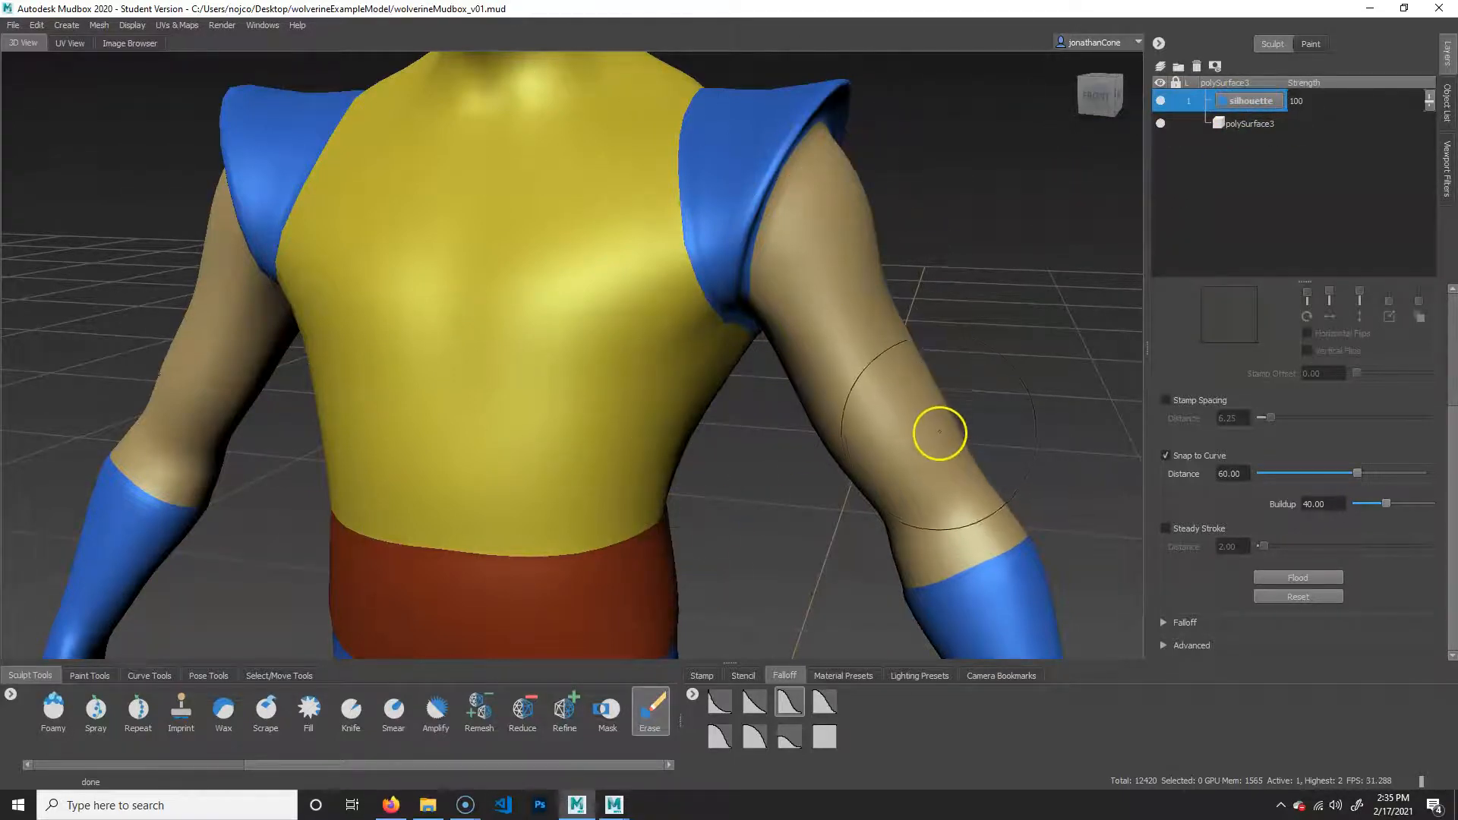
key(w)
key(w)
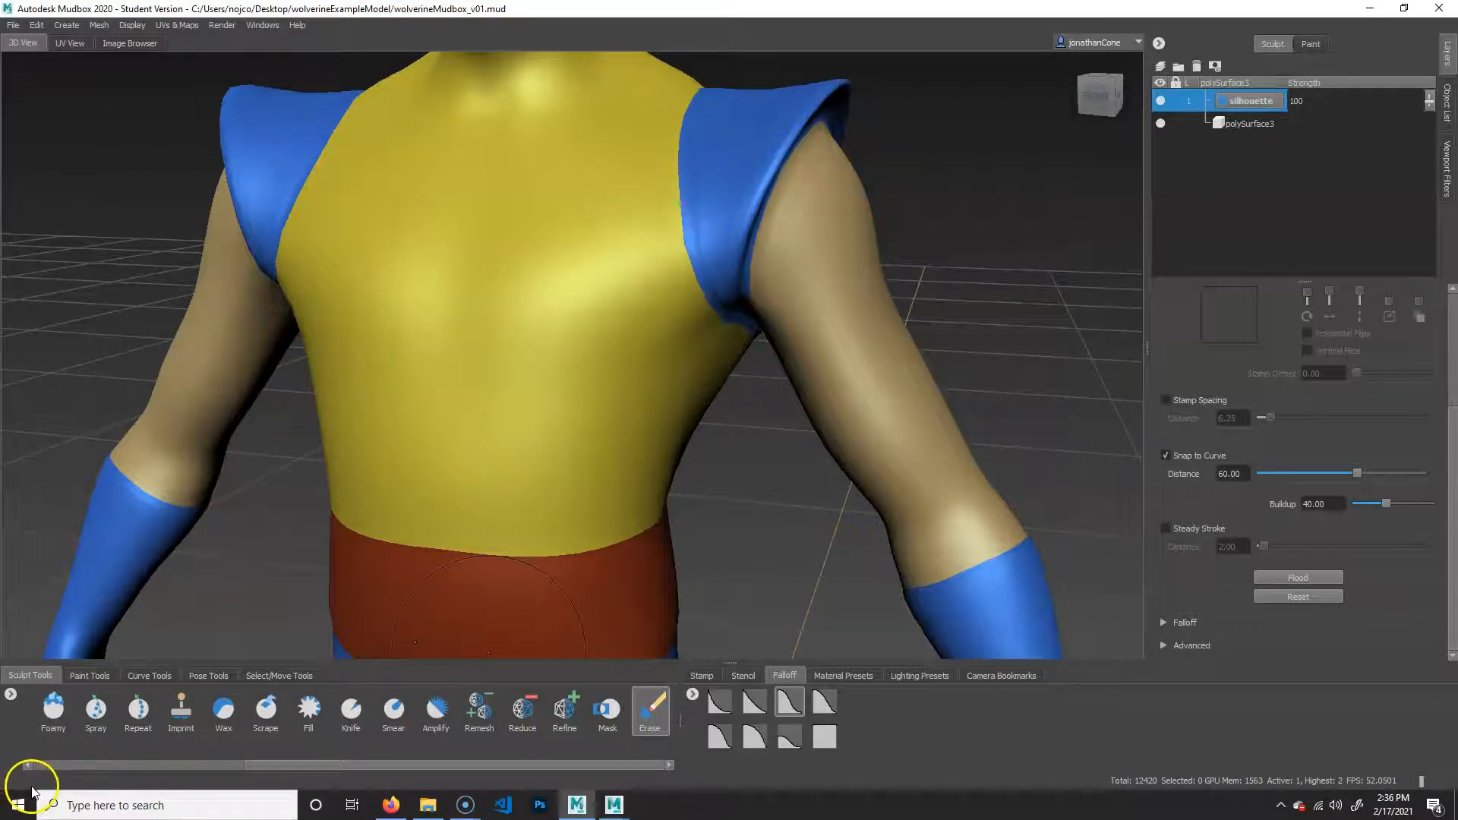
Step: Use the X-mirrored Grab brush on the silhouette layer to adjust the torso's profile from the side
drag(370, 771, 97, 767)
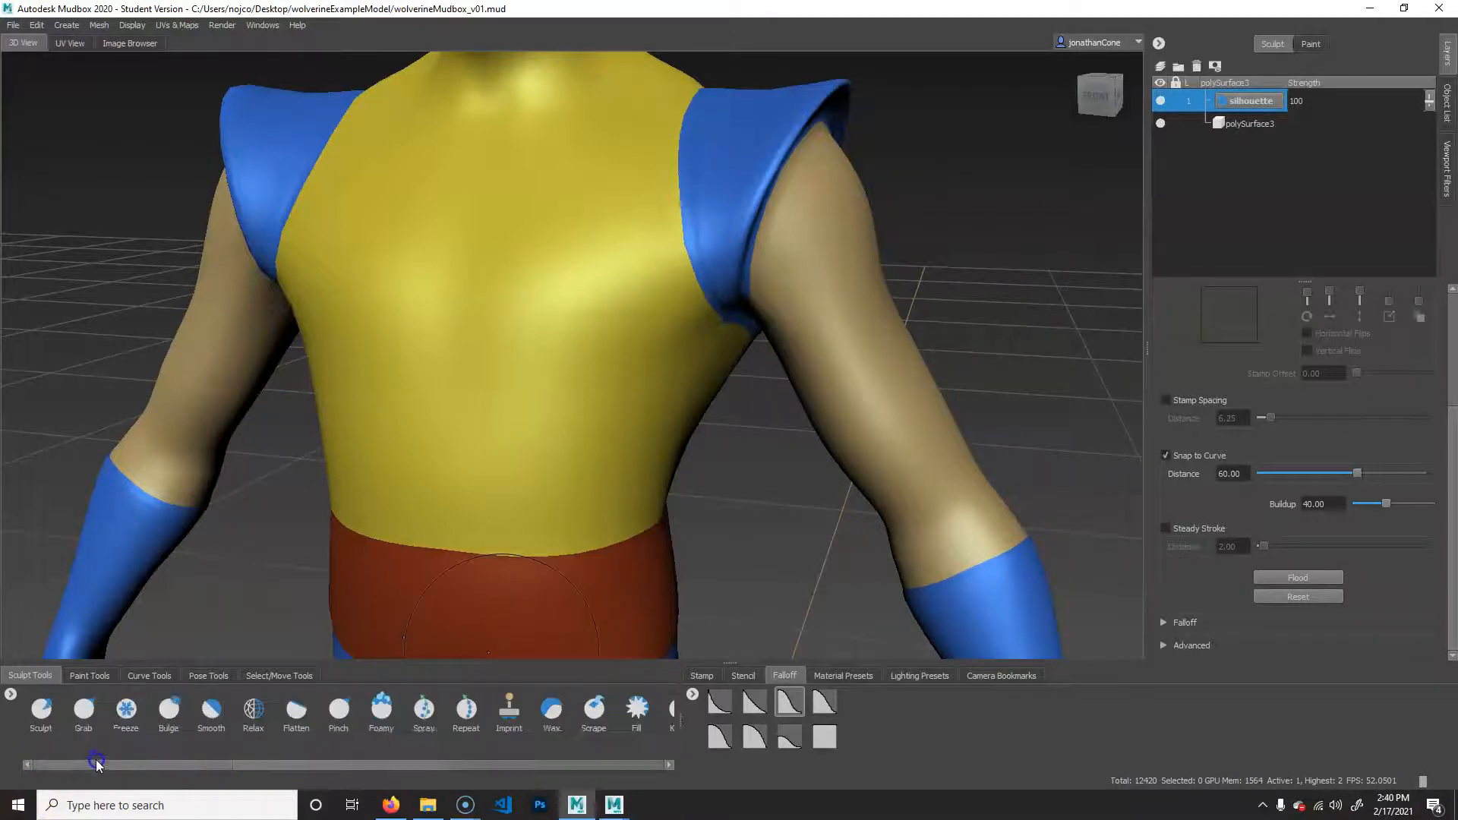
click(84, 710)
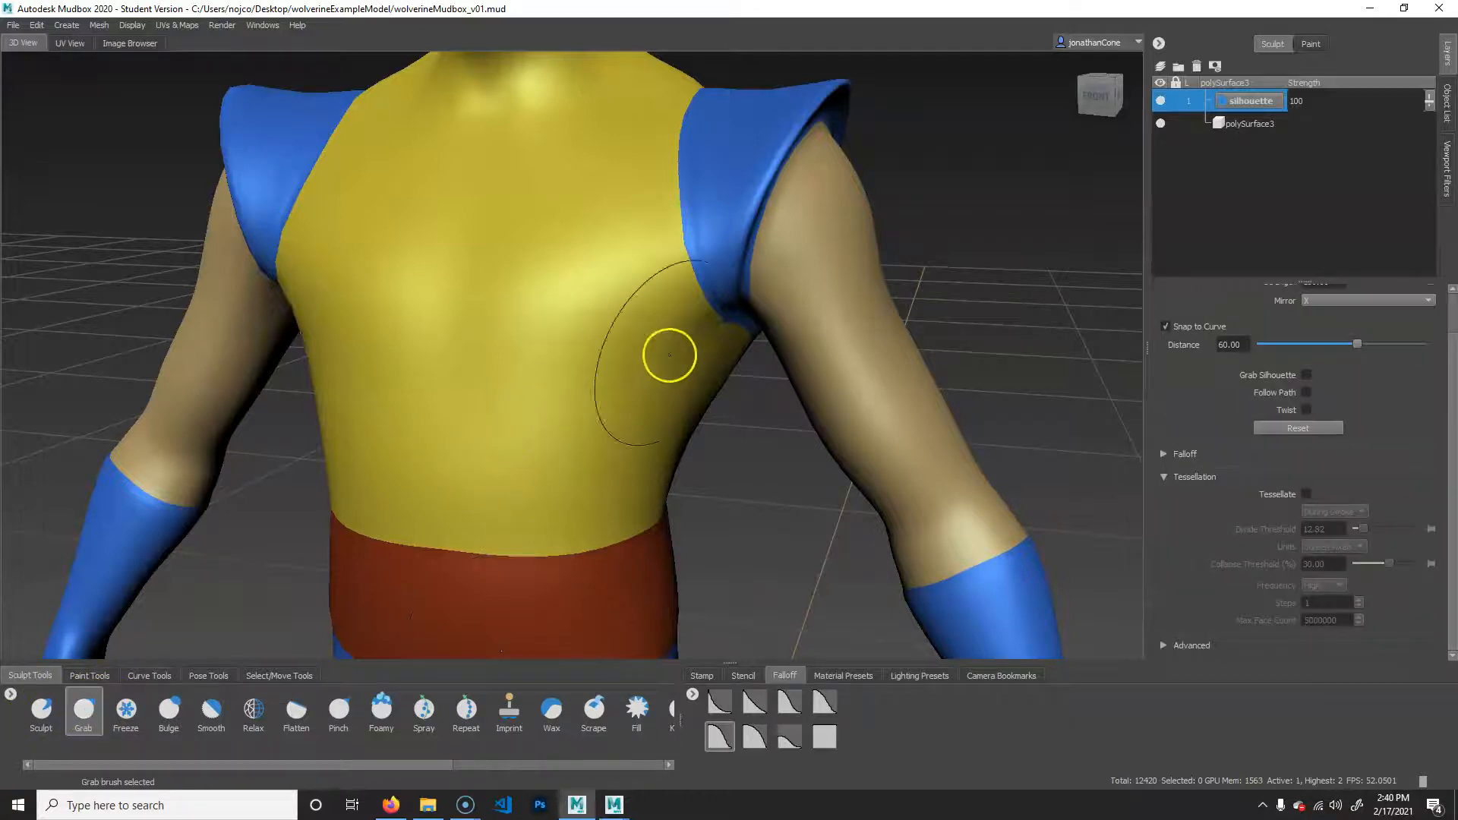
scroll(684, 426, down, 6)
alt+drag(666, 470, 745, 449)
alt+right_drag(745, 449, 707, 433)
alt+middle_drag(704, 433, 715, 433)
alt+drag(707, 430, 580, 397)
alt+middle_drag(580, 397, 673, 377)
alt+drag(674, 377, 600, 372)
scroll(537, 368, up, 2)
alt+middle_drag(537, 369, 604, 451)
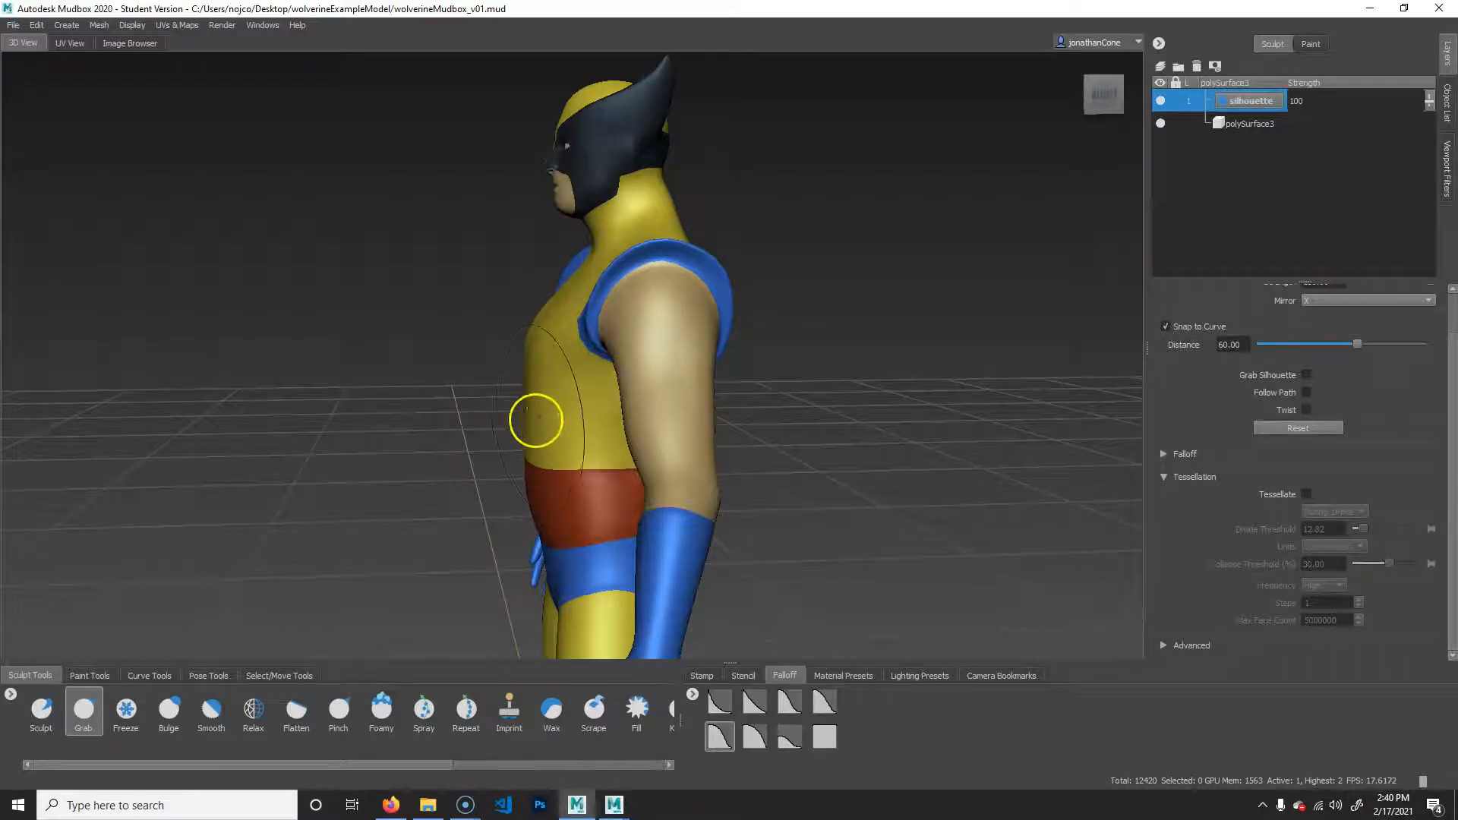
Step: Adjust the hips and buttocks from below with the mirrored Grab brush
alt+drag(537, 432, 519, 354)
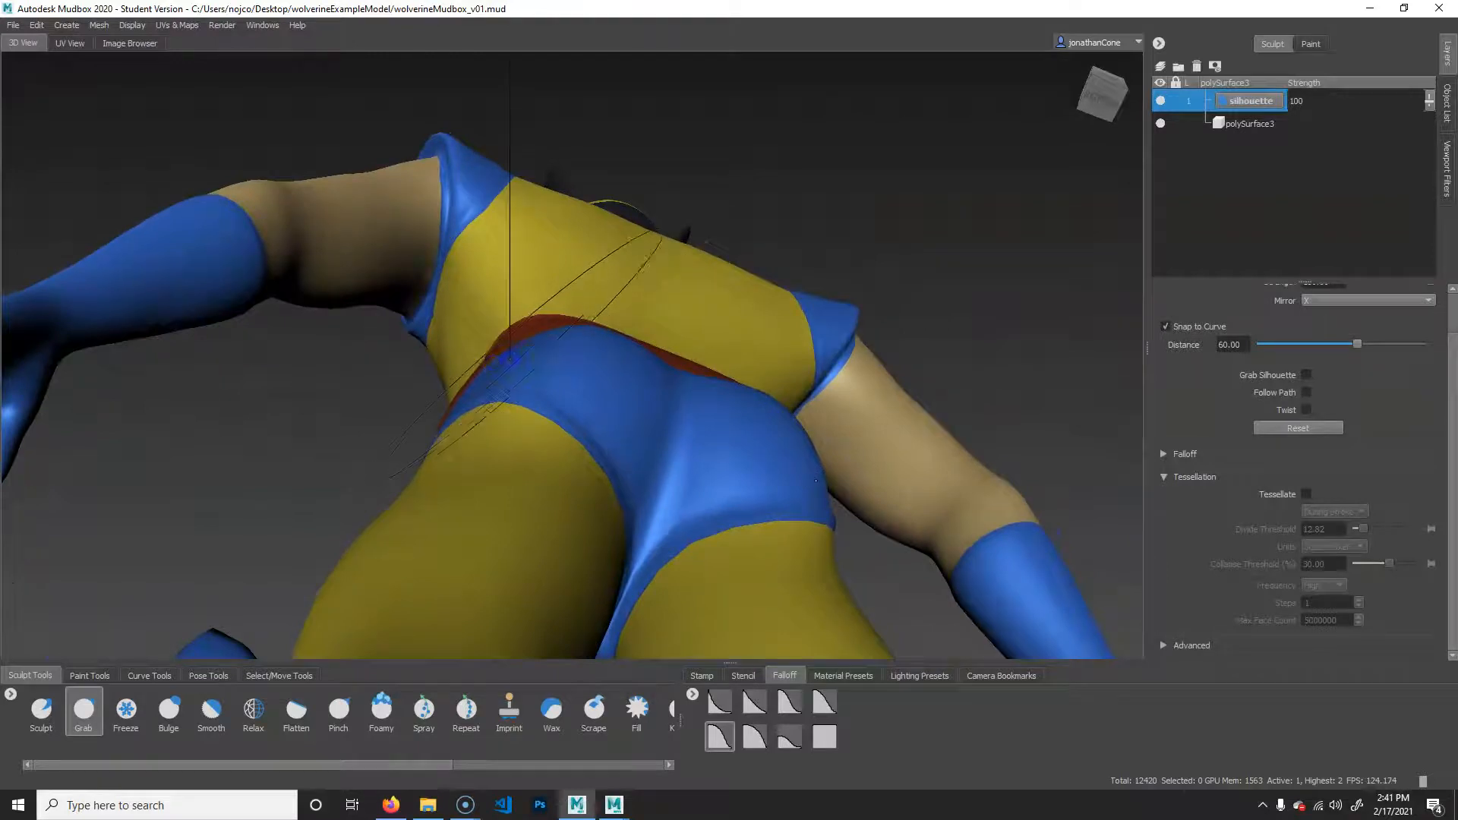
alt+drag(506, 366, 510, 418)
mouse_move(532, 486)
alt+mouse_down()
mouse_move(608, 573)
mouse_move(544, 550)
mouse_move(577, 474)
mouse_move(550, 464)
mouse_move(531, 391)
mouse_move(668, 351)
mouse_move(477, 342)
alt+mouse_up()
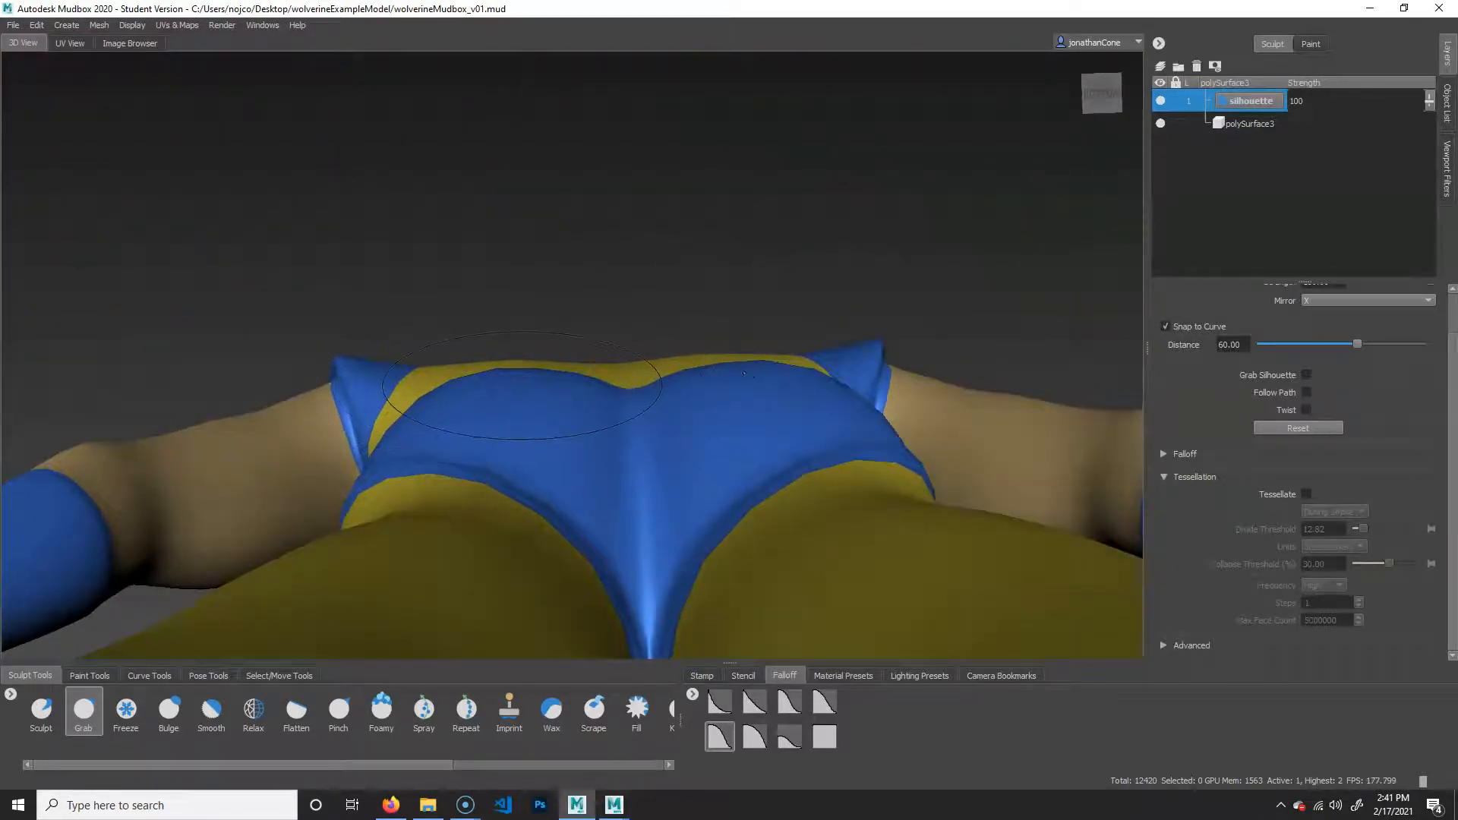
alt+drag(522, 376, 595, 497)
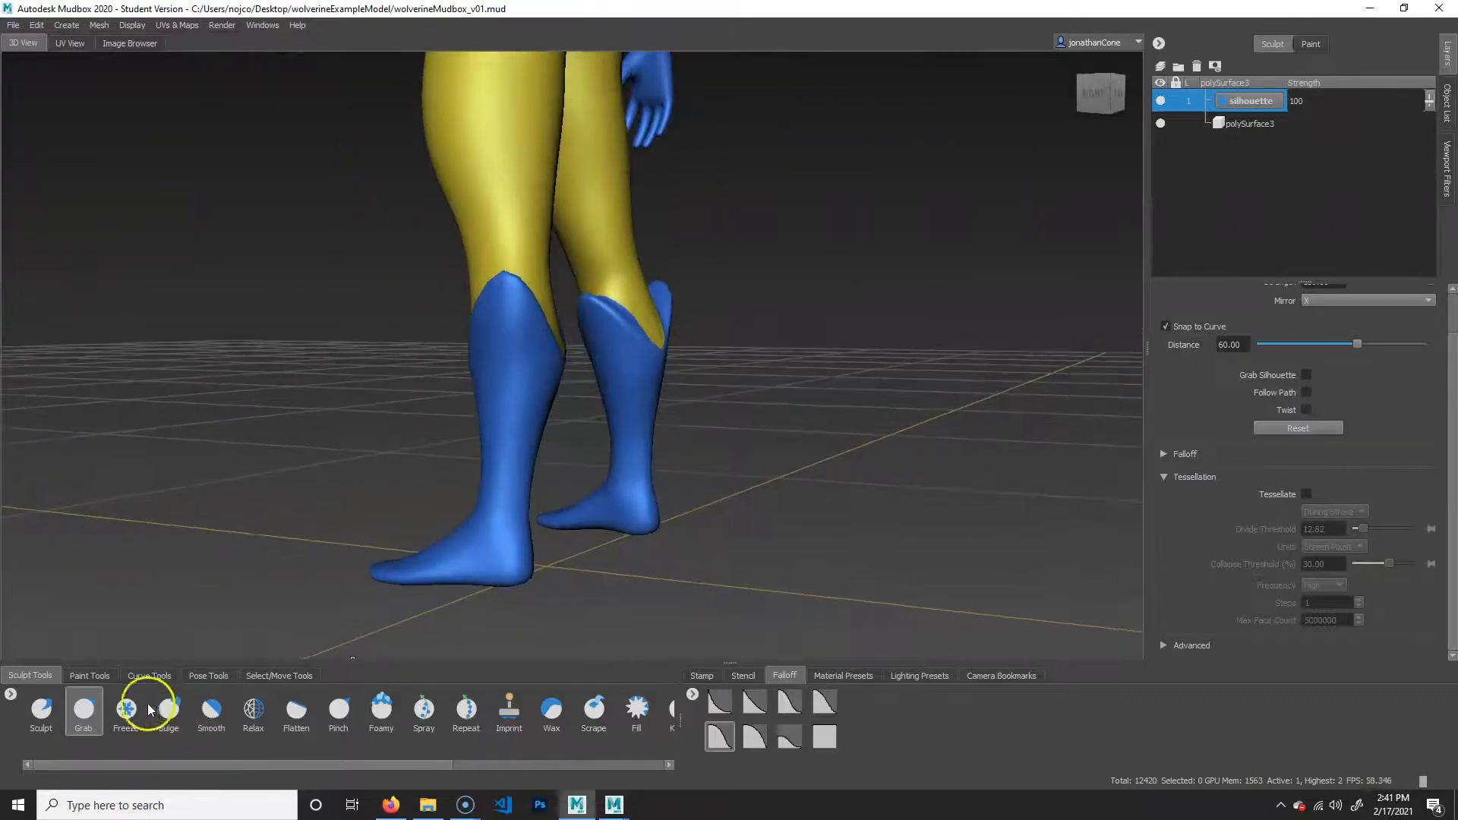
Step: Build up the calves inside both boots with mirrored Bulge strokes, working around the lower legs
click(168, 708)
alt+drag(425, 486, 607, 410)
alt+drag(482, 570, 520, 490)
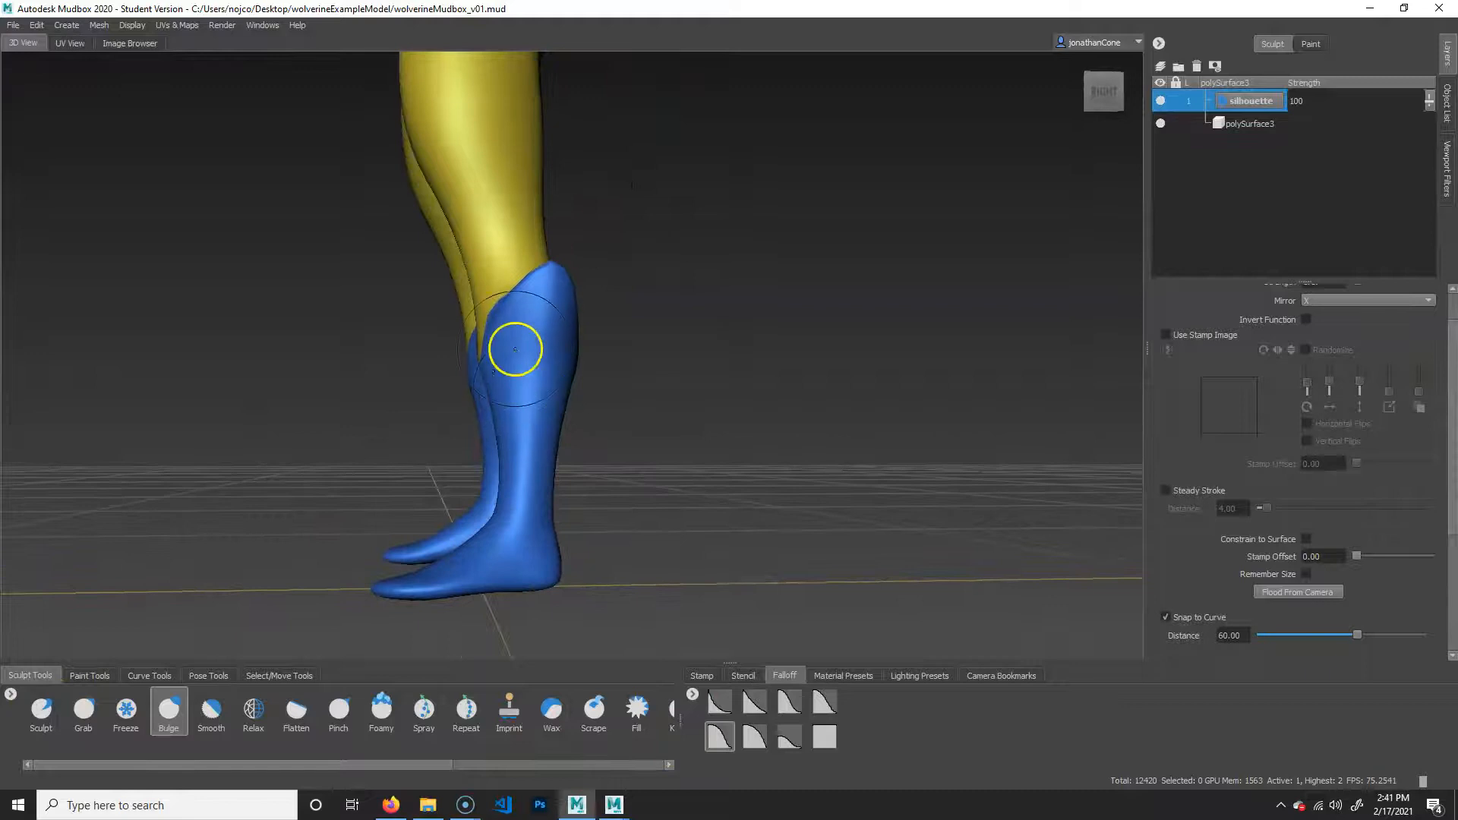
alt+drag(565, 443, 695, 524)
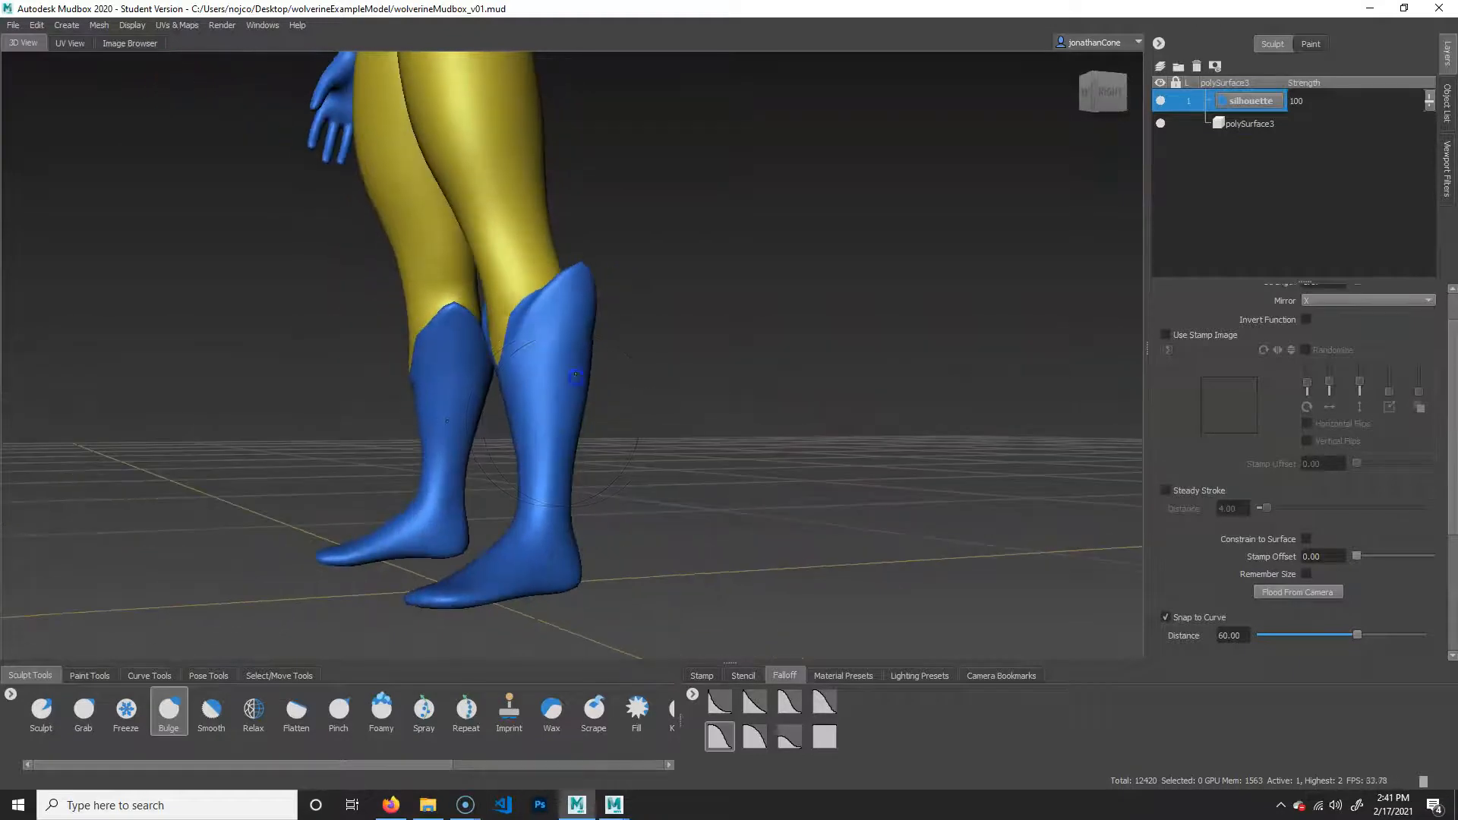
alt+drag(584, 353, 751, 466)
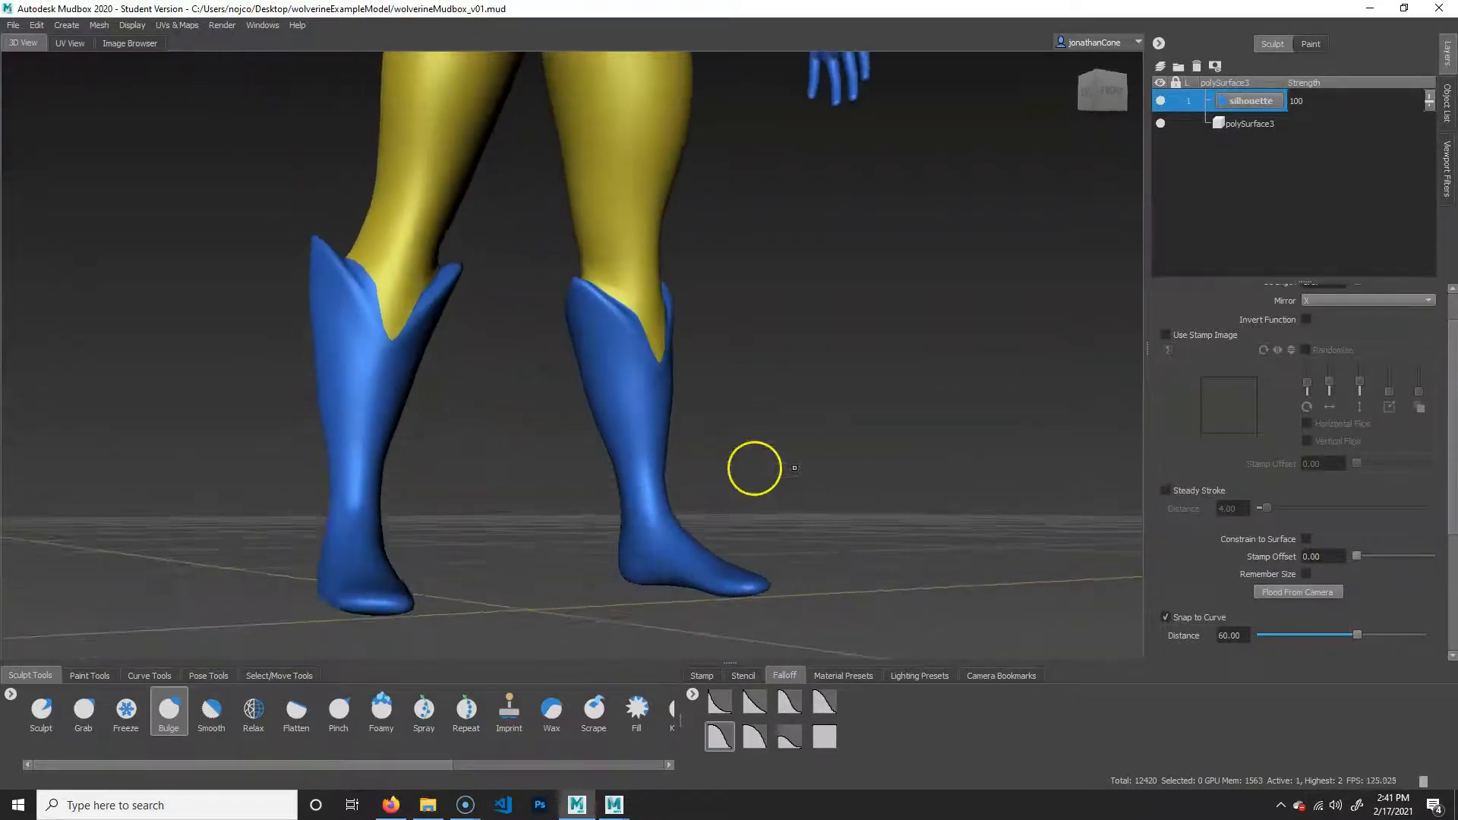
scroll(621, 415, up, 3)
alt+drag(591, 387, 472, 302)
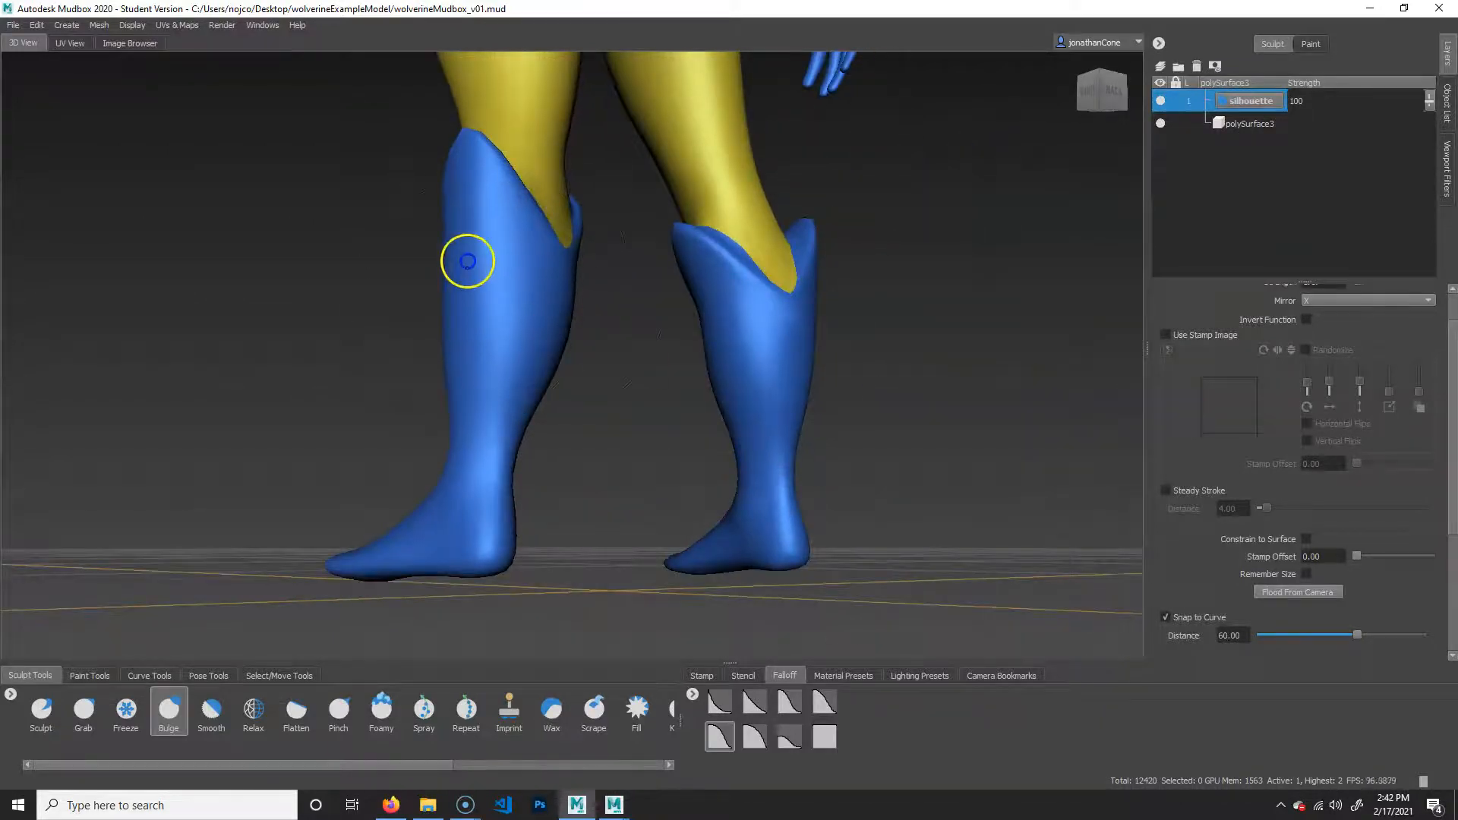
alt+drag(480, 380, 732, 394)
mouse_move(635, 358)
alt+right_down()
mouse_move(659, 436)
mouse_move(638, 384)
alt+right_up()
mouse_move(638, 384)
alt+mouse_down()
mouse_move(729, 430)
mouse_move(853, 440)
mouse_move(669, 456)
mouse_move(557, 517)
mouse_move(726, 507)
mouse_move(595, 530)
alt+mouse_up()
Step: Switch to the Sculpt brush with a smoother falloff, try a stroke on the foot, and undo it
click(41, 710)
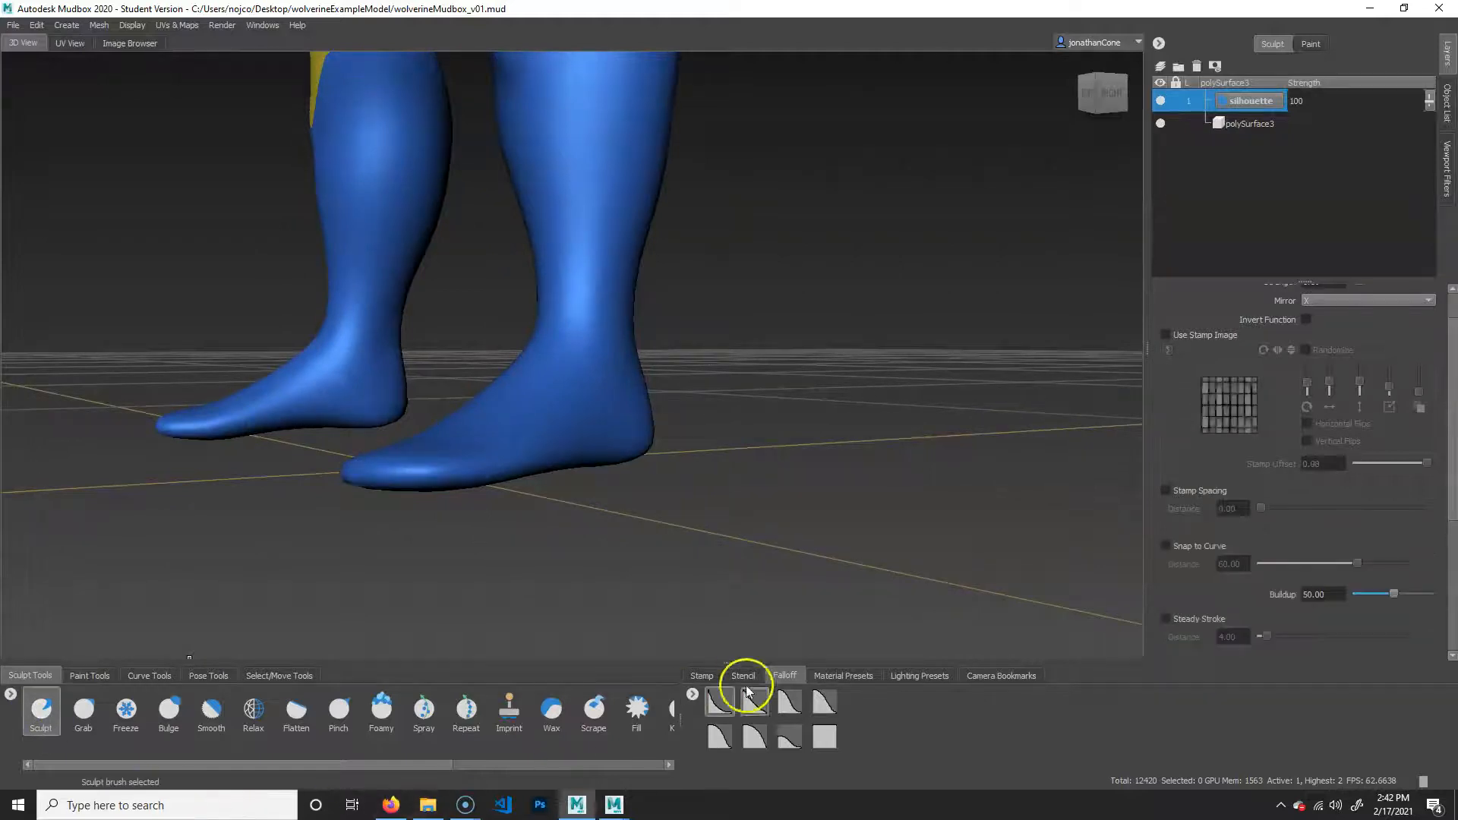
mouse_move(772, 614)
alt+mouse_down()
mouse_move(622, 459)
mouse_move(182, 465)
alt+mouse_up()
mouse_move(465, 507)
alt+mouse_down()
mouse_move(681, 568)
mouse_move(777, 530)
alt+mouse_up()
key(ctrl+z)
alt+middle_drag(794, 560, 775, 484)
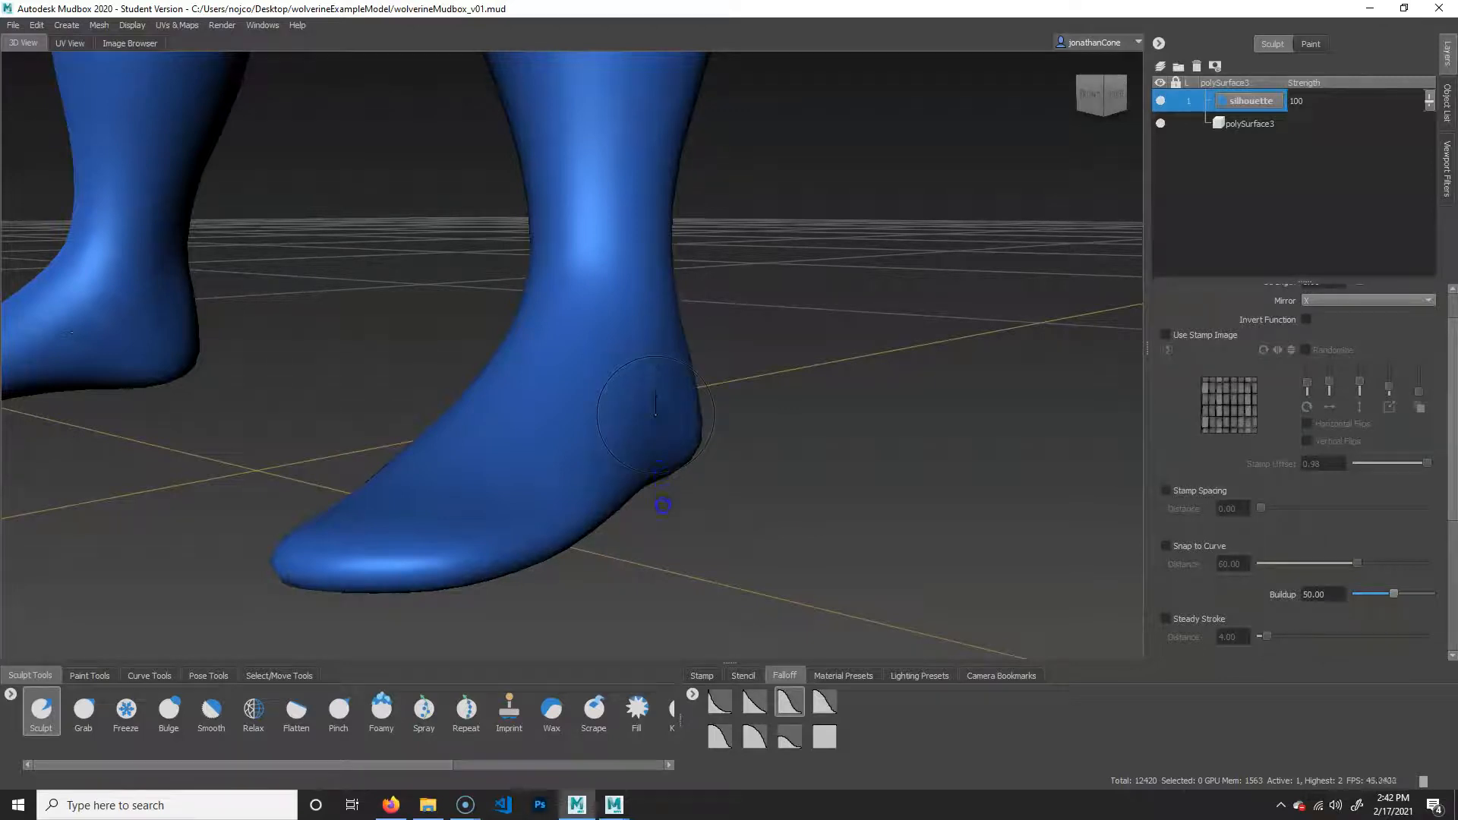
Step: Sculpt the heel and sole of the foot and smooth the underside
alt+drag(702, 517, 595, 335)
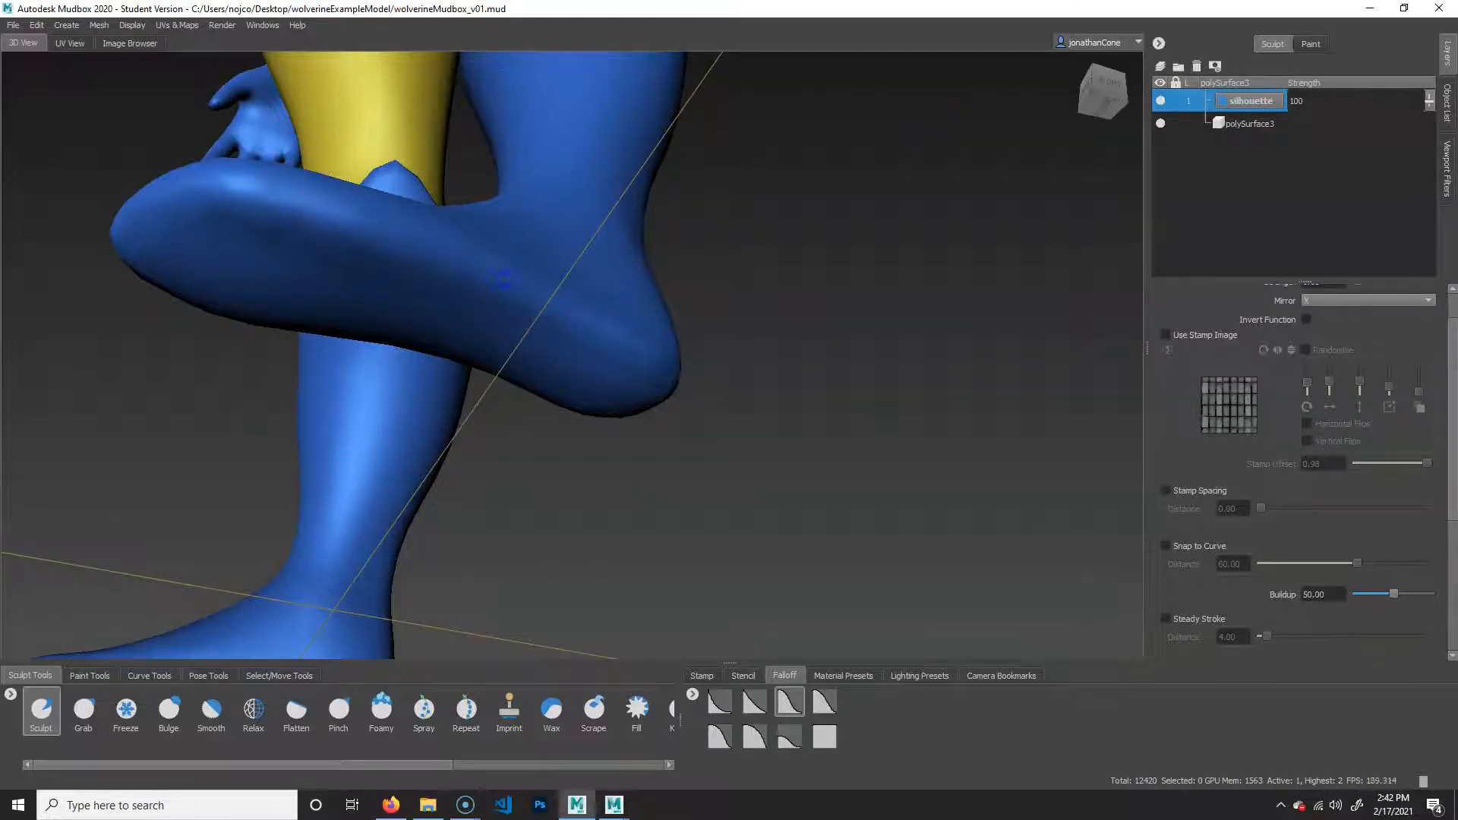
key(shift)
mouse_move(725, 361)
alt+mouse_down()
mouse_move(784, 410)
mouse_move(686, 410)
alt+mouse_up()
shift+drag(587, 445, 549, 435)
mouse_move(706, 452)
alt+mouse_down()
mouse_move(791, 540)
mouse_move(790, 520)
mouse_move(723, 489)
alt+mouse_up()
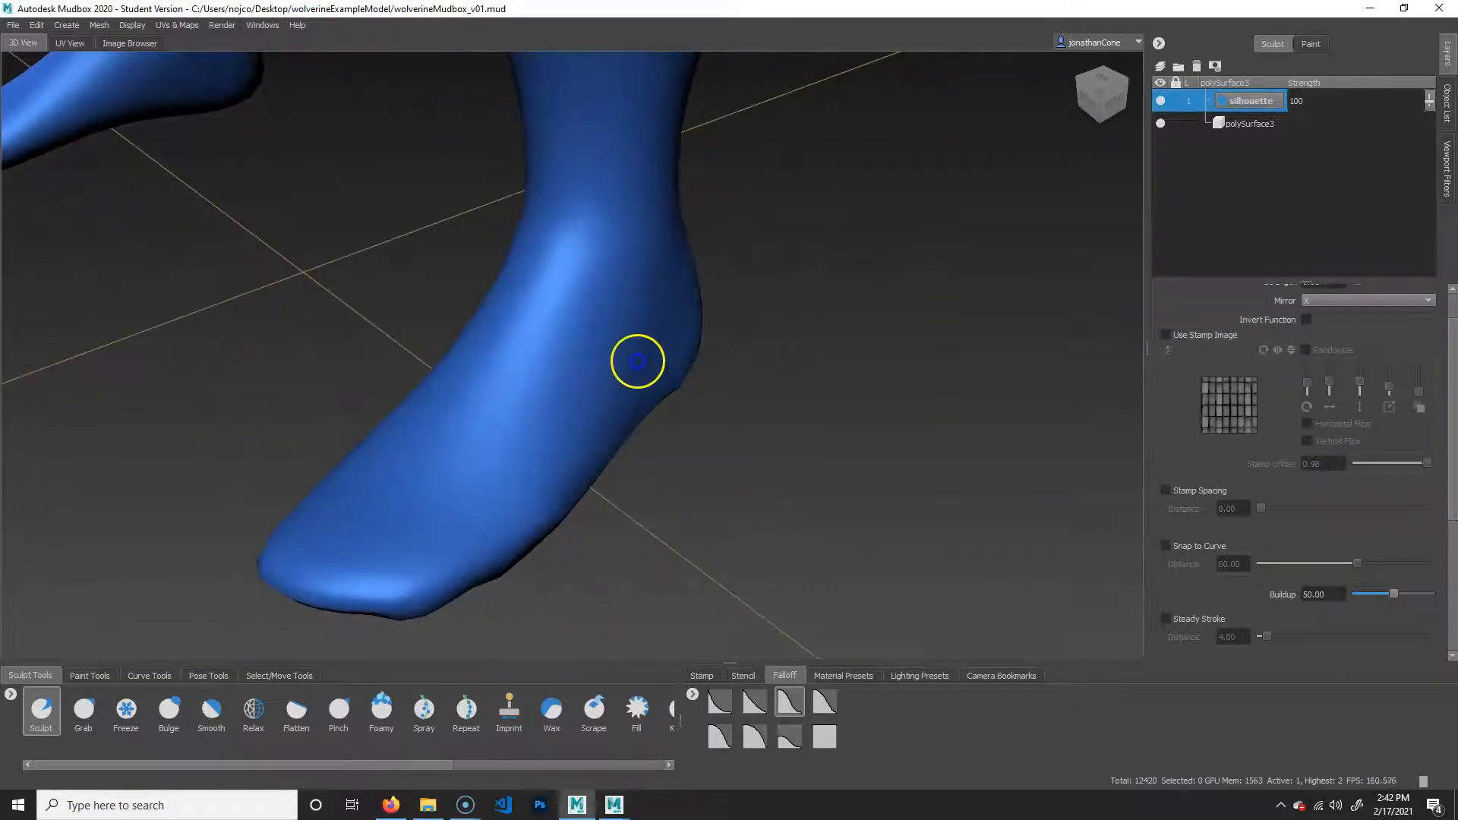
Step: Sculpt the ball and upper front of the foot near the toes, and smooth the strokes
drag(435, 575, 432, 586)
drag(441, 469, 348, 583)
drag(382, 450, 375, 458)
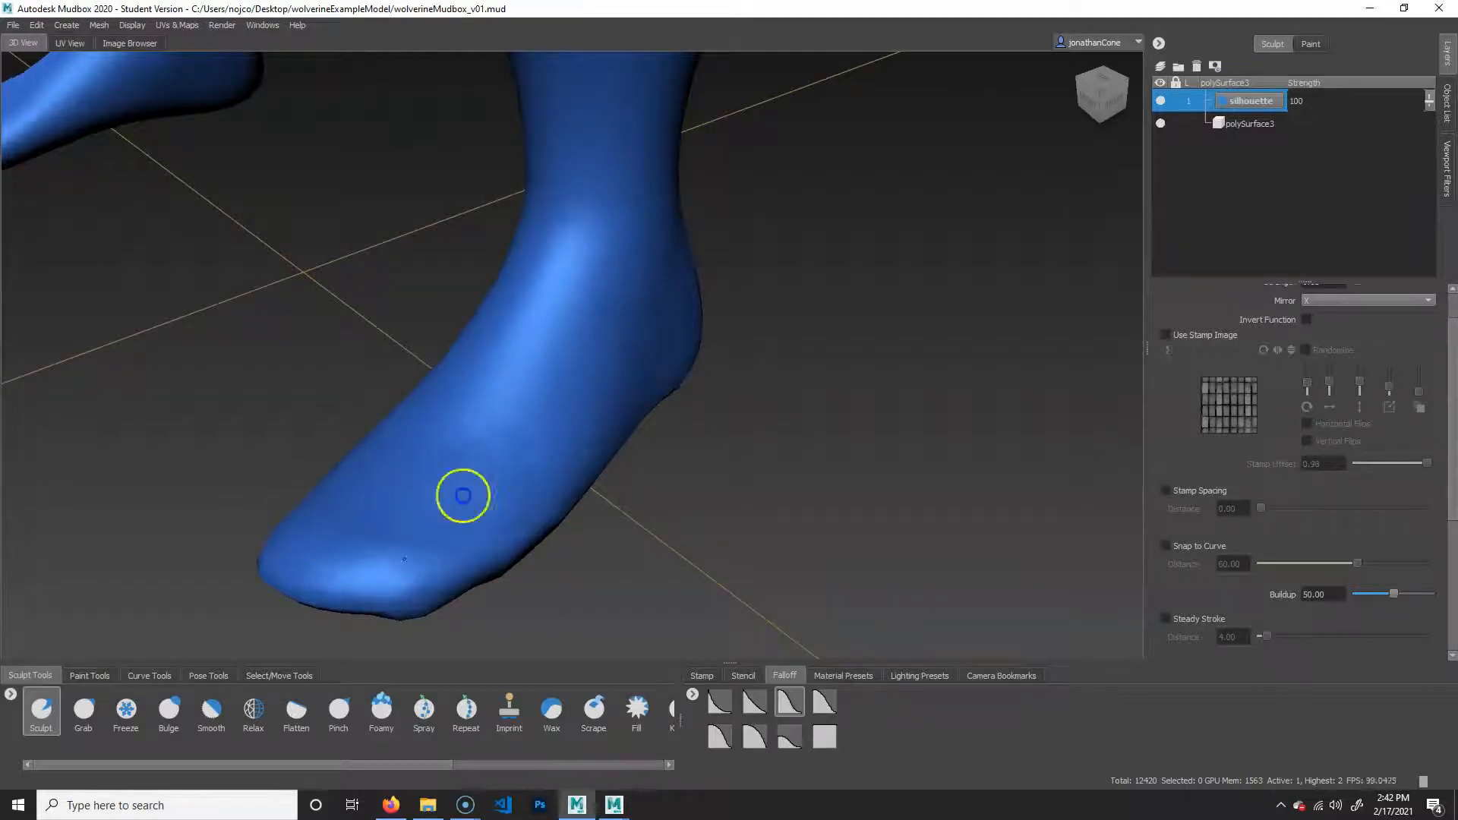
mouse_move(518, 502)
mouse_down()
mouse_move(417, 543)
mouse_move(447, 573)
mouse_up()
shift+drag(486, 509, 400, 486)
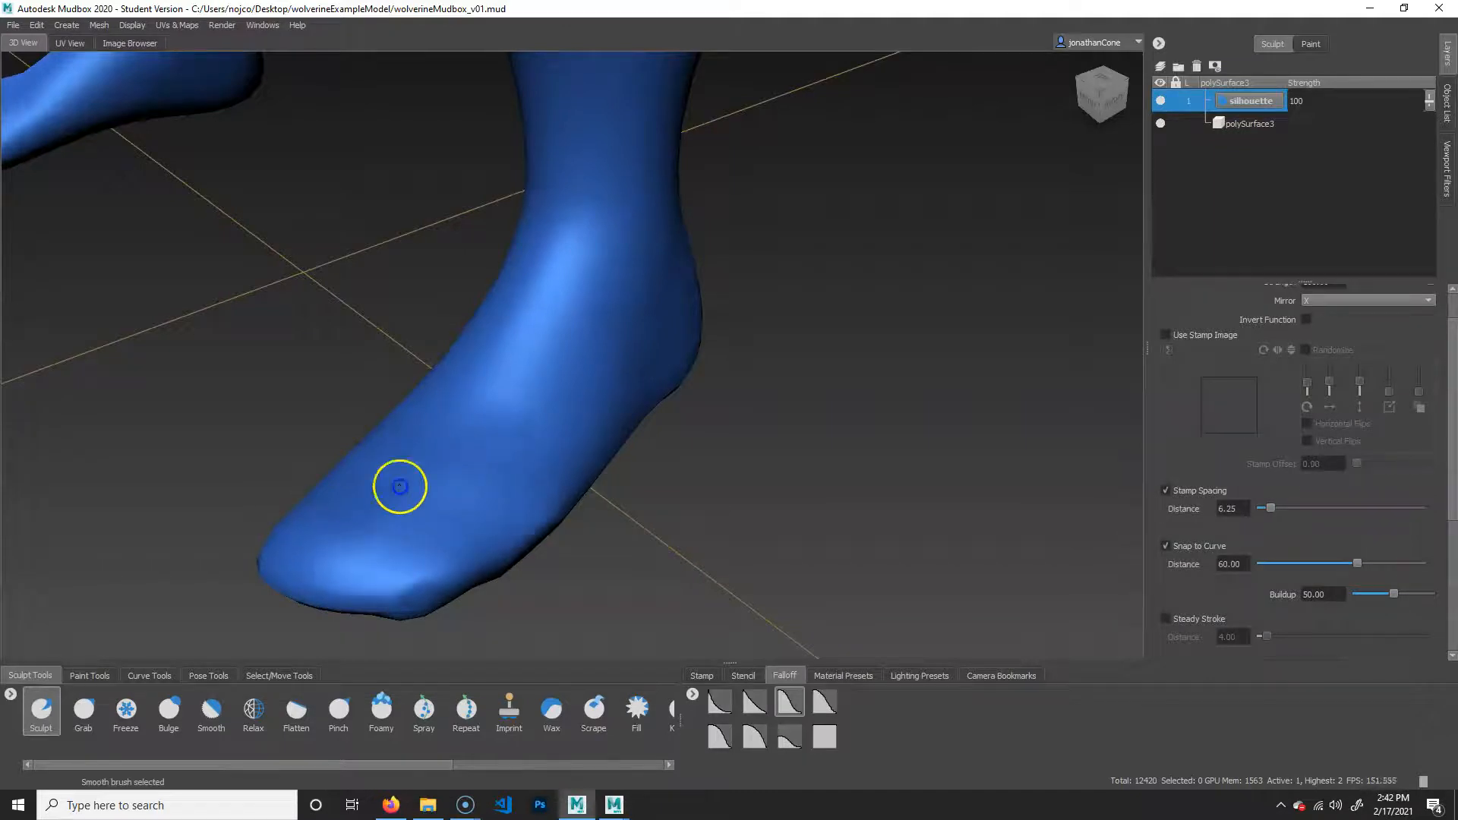
Step: Sculpt the opposite side of the foot along the sole edge, heel and ankle
mouse_move(697, 473)
alt+mouse_down()
mouse_move(619, 433)
mouse_move(645, 453)
mouse_move(508, 318)
mouse_move(660, 484)
mouse_move(572, 389)
alt+mouse_up()
alt+drag(675, 521, 937, 453)
mouse_move(937, 452)
alt+right_down()
mouse_move(955, 489)
mouse_move(758, 453)
mouse_move(902, 491)
mouse_move(920, 443)
alt+right_up()
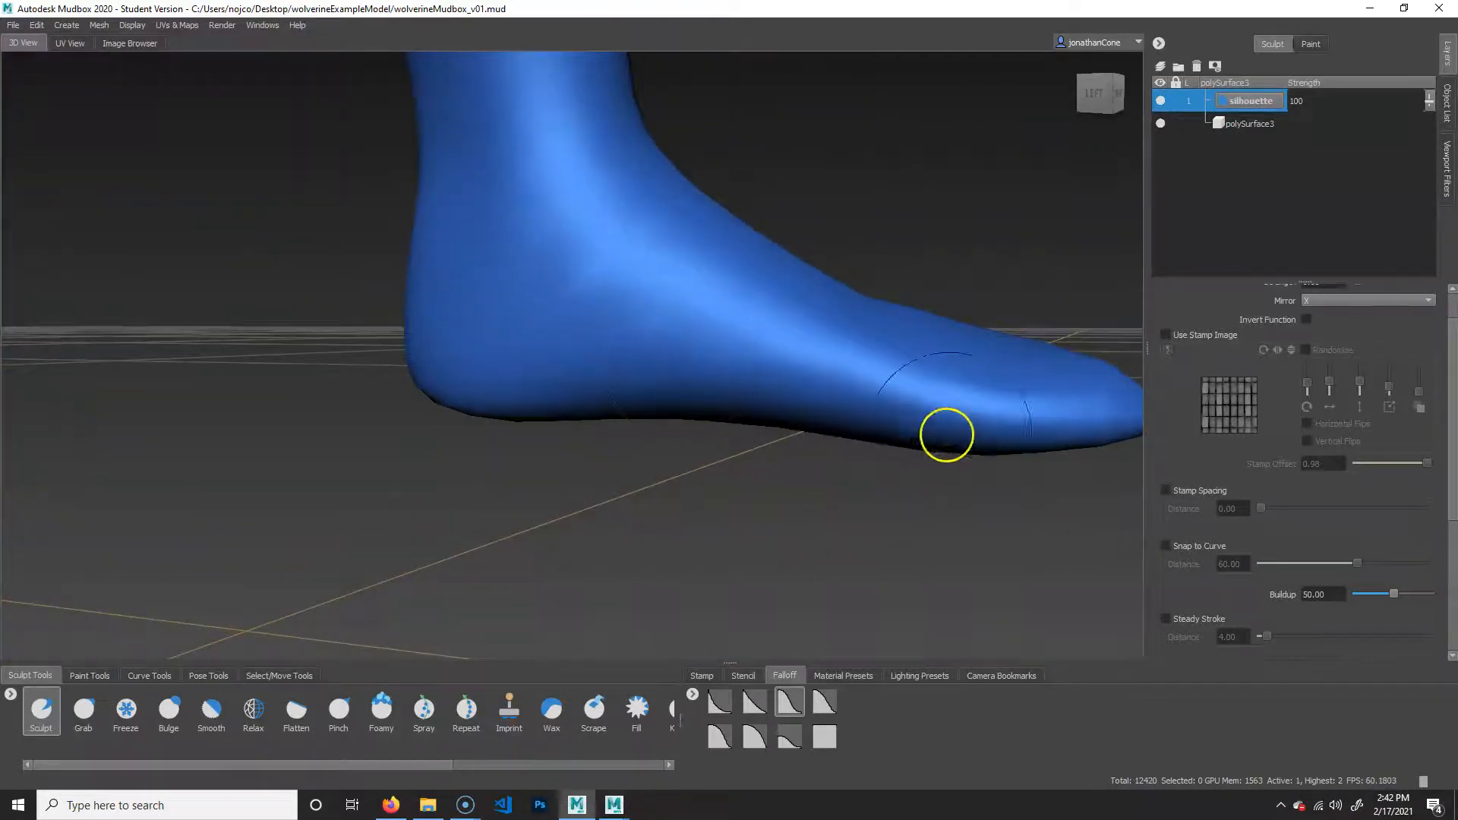
drag(780, 414, 567, 404)
drag(895, 433, 648, 407)
mouse_move(735, 411)
mouse_down()
mouse_move(749, 401)
mouse_move(541, 390)
mouse_move(1091, 436)
mouse_move(732, 375)
mouse_move(644, 316)
mouse_move(498, 335)
mouse_move(458, 191)
mouse_up()
drag(464, 289, 681, 357)
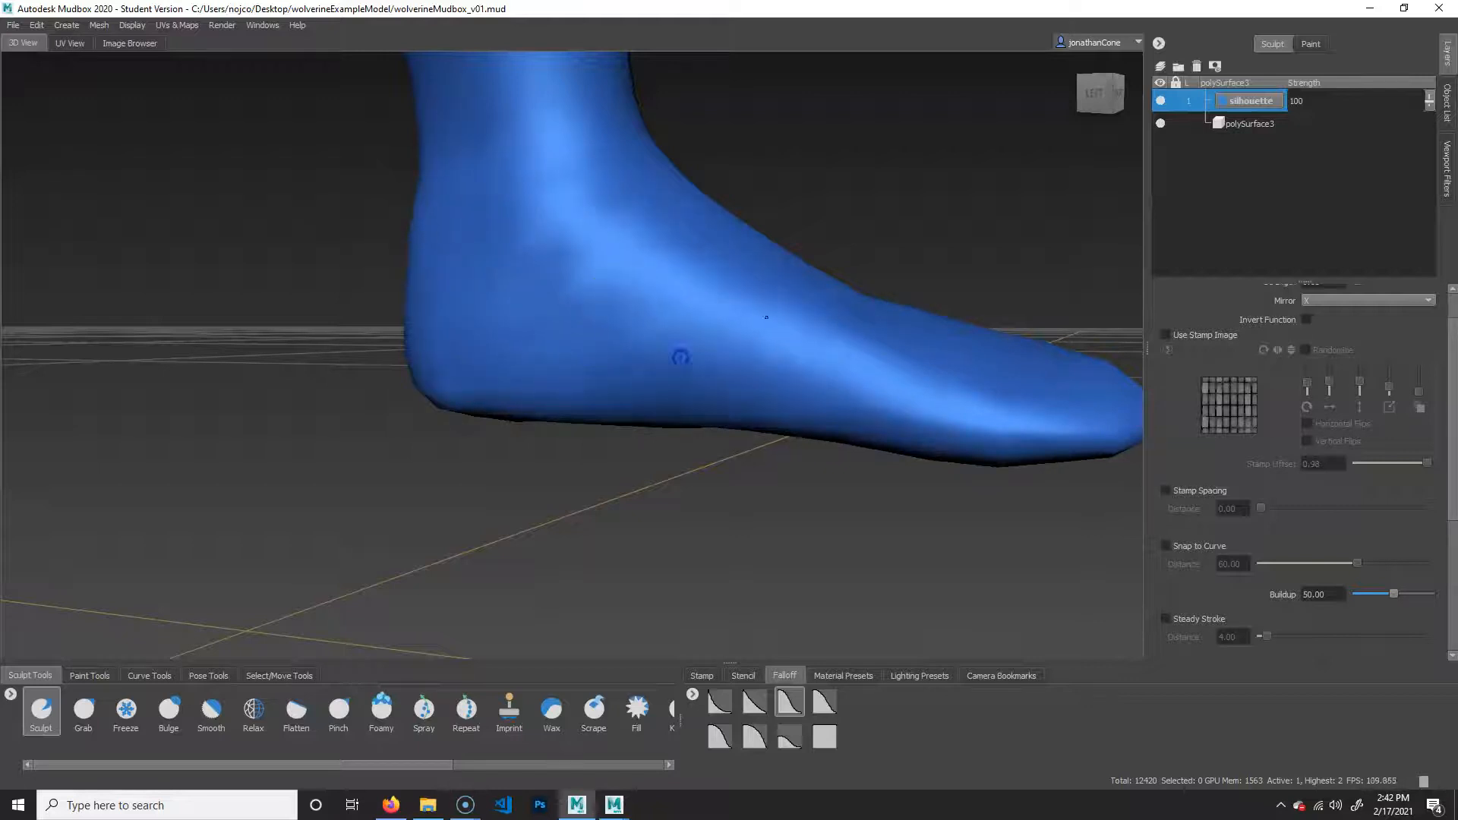
Step: Sculpt the back of the heel and smooth it into the foot
mouse_move(863, 491)
alt+mouse_down()
mouse_move(636, 474)
mouse_move(568, 447)
alt+mouse_up()
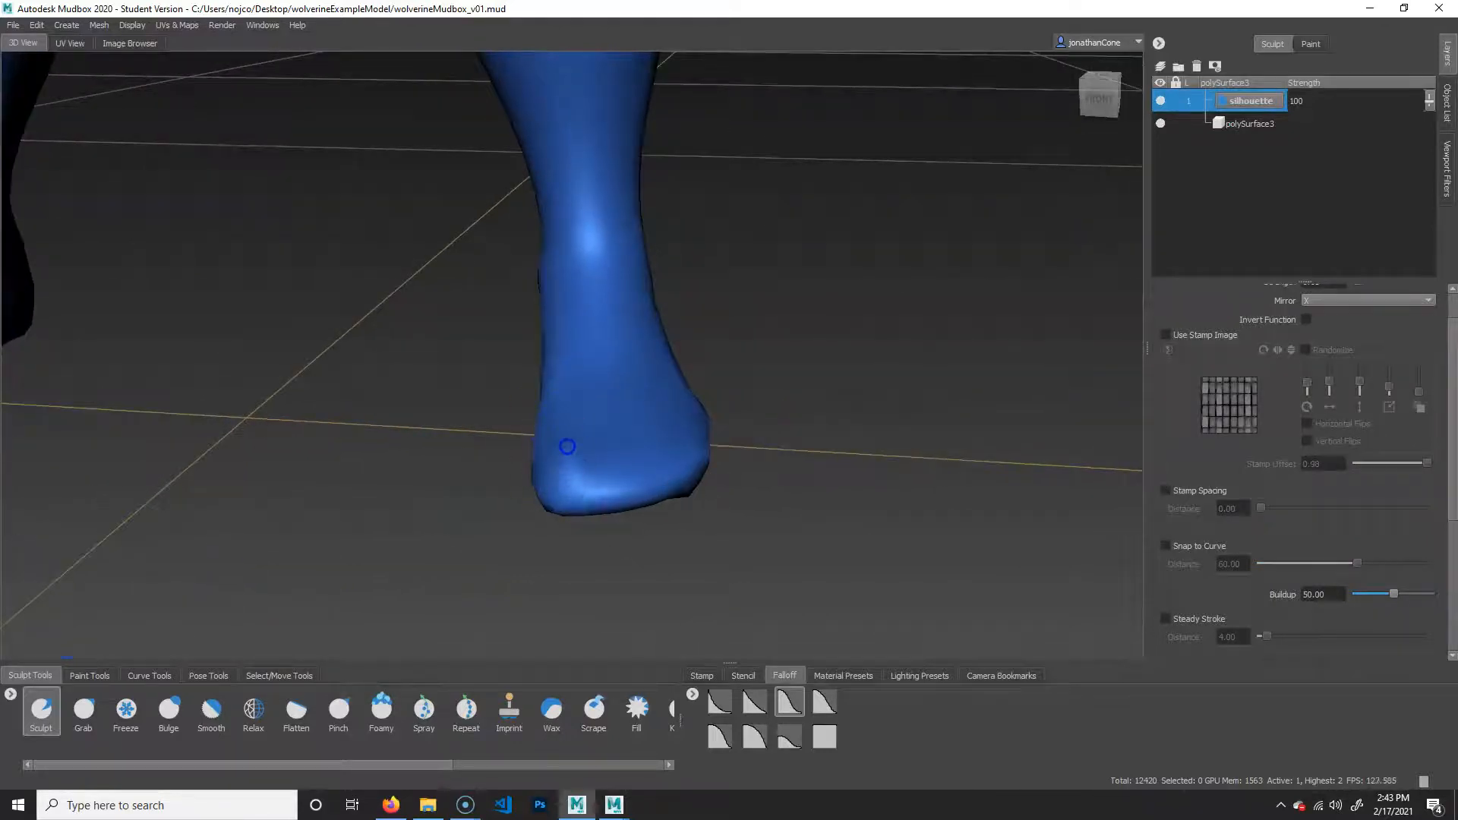
key(shift)
alt+drag(772, 391, 492, 246)
alt+drag(596, 303, 784, 465)
shift+drag(587, 468, 684, 425)
Step: Refine the foot's arch with the Sculpt brush and smooth the arch and sole
alt+right_drag(846, 440, 691, 394)
alt+middle_drag(690, 394, 765, 462)
alt+drag(765, 463, 671, 398)
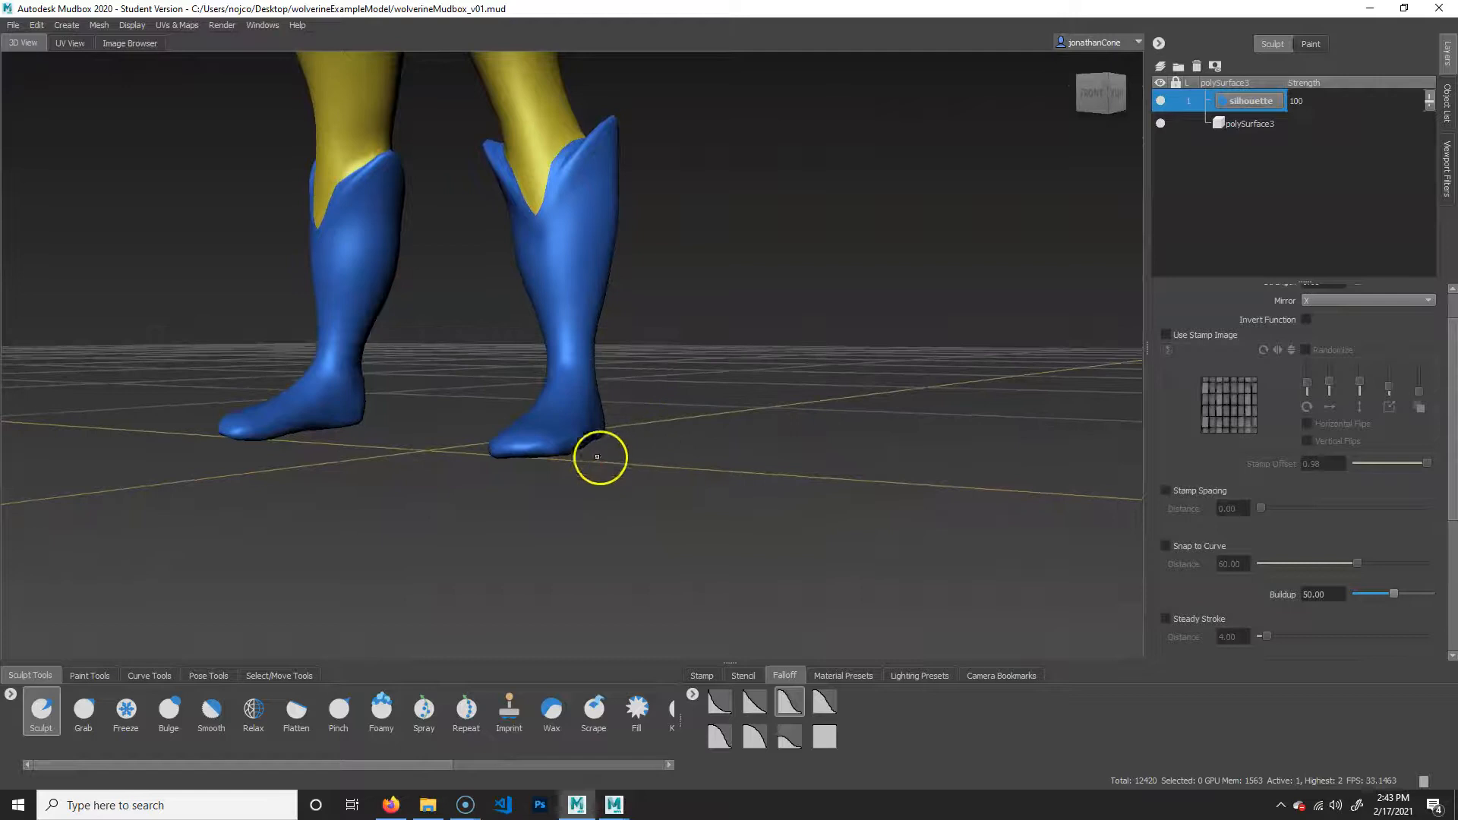
alt+middle_drag(600, 457, 768, 440)
alt+right_drag(768, 439, 1086, 474)
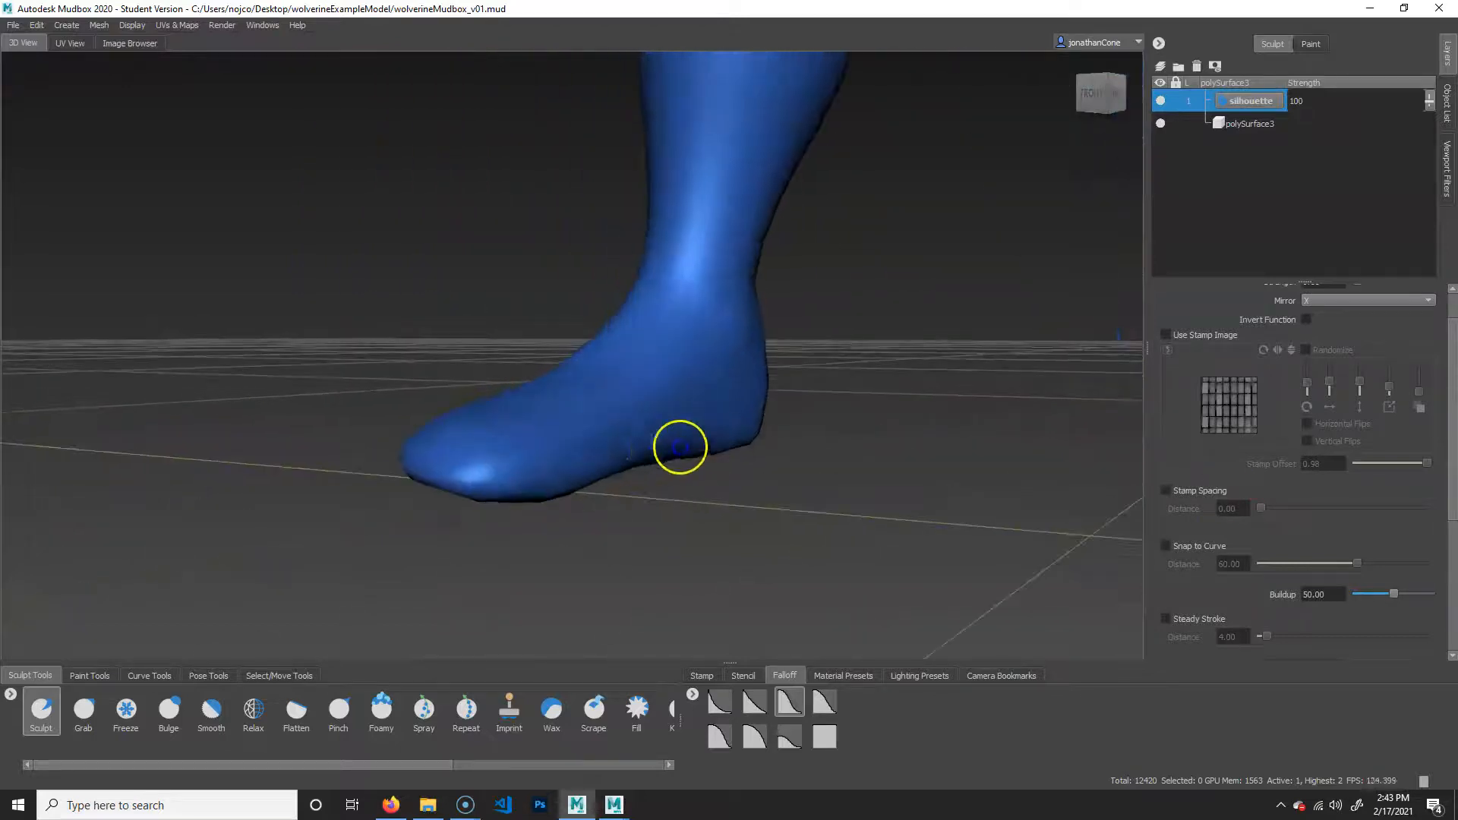
key(shift)
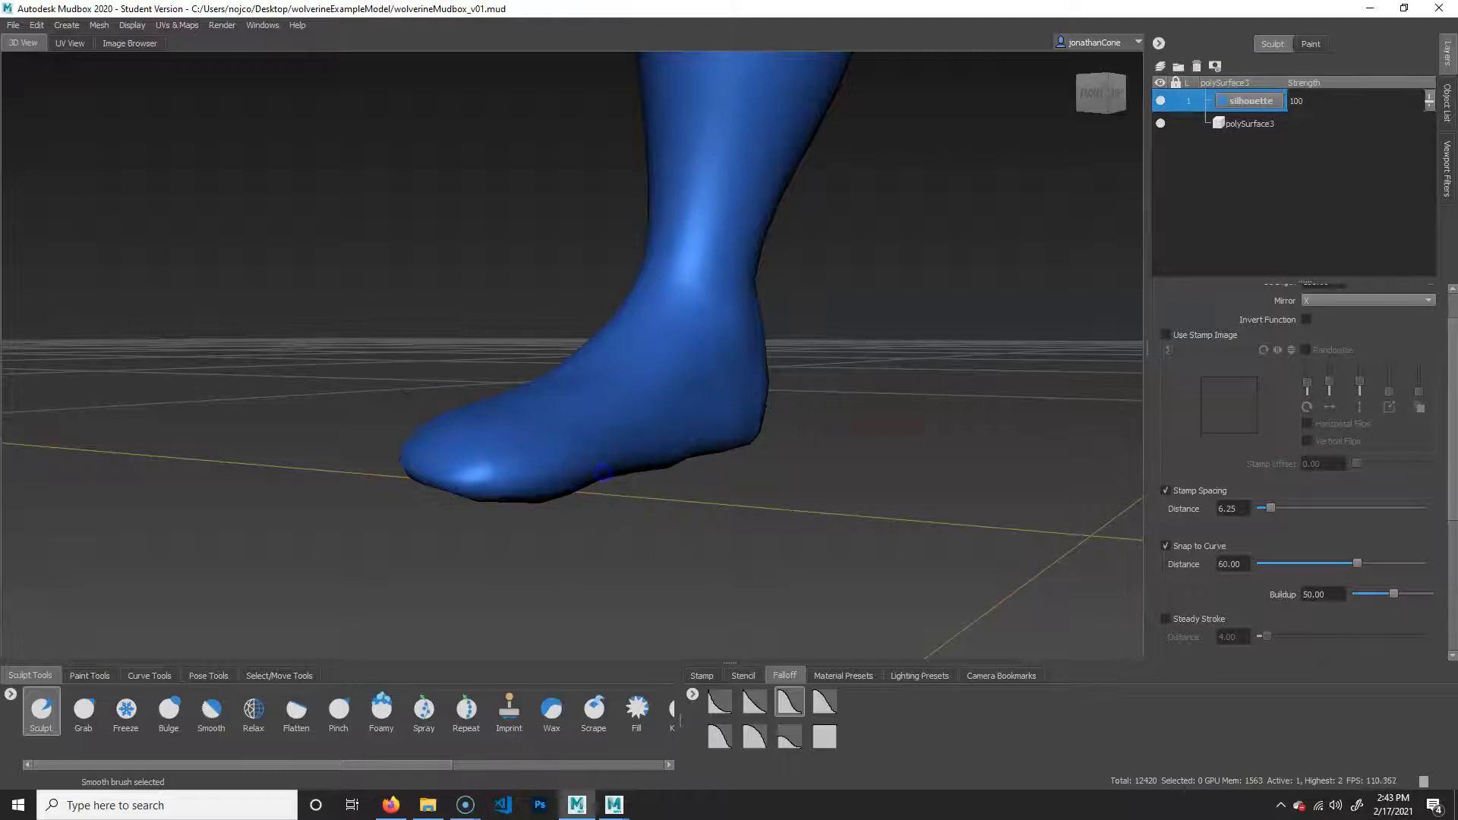
alt+drag(706, 560, 703, 447)
key(shift)
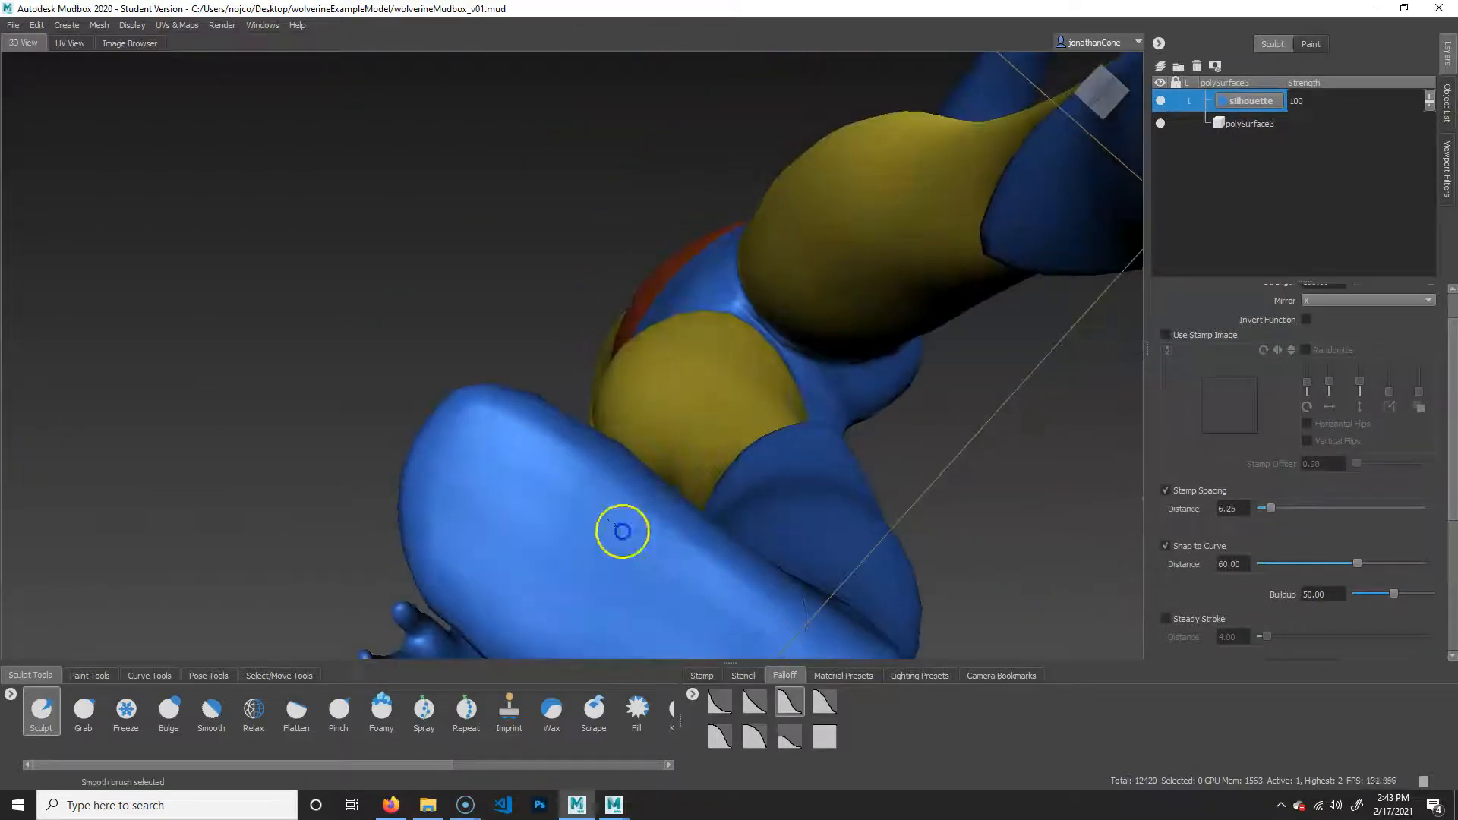
Step: Reshape the rear edge of the mask's pointed fins from the side with the mirrored Grab brush
alt+right_drag(1044, 465, 696, 367)
mouse_move(696, 367)
alt+mouse_down()
mouse_move(934, 514)
mouse_move(922, 551)
alt+mouse_up()
mouse_move(835, 258)
alt+middle_down()
mouse_move(774, 406)
mouse_move(706, 729)
alt+middle_up()
alt+right_drag(922, 543, 729, 410)
alt+middle_drag(729, 410, 713, 532)
alt+drag(748, 524, 666, 410)
alt+right_drag(666, 410, 902, 449)
alt+middle_drag(794, 137, 872, 485)
alt+drag(871, 485, 804, 500)
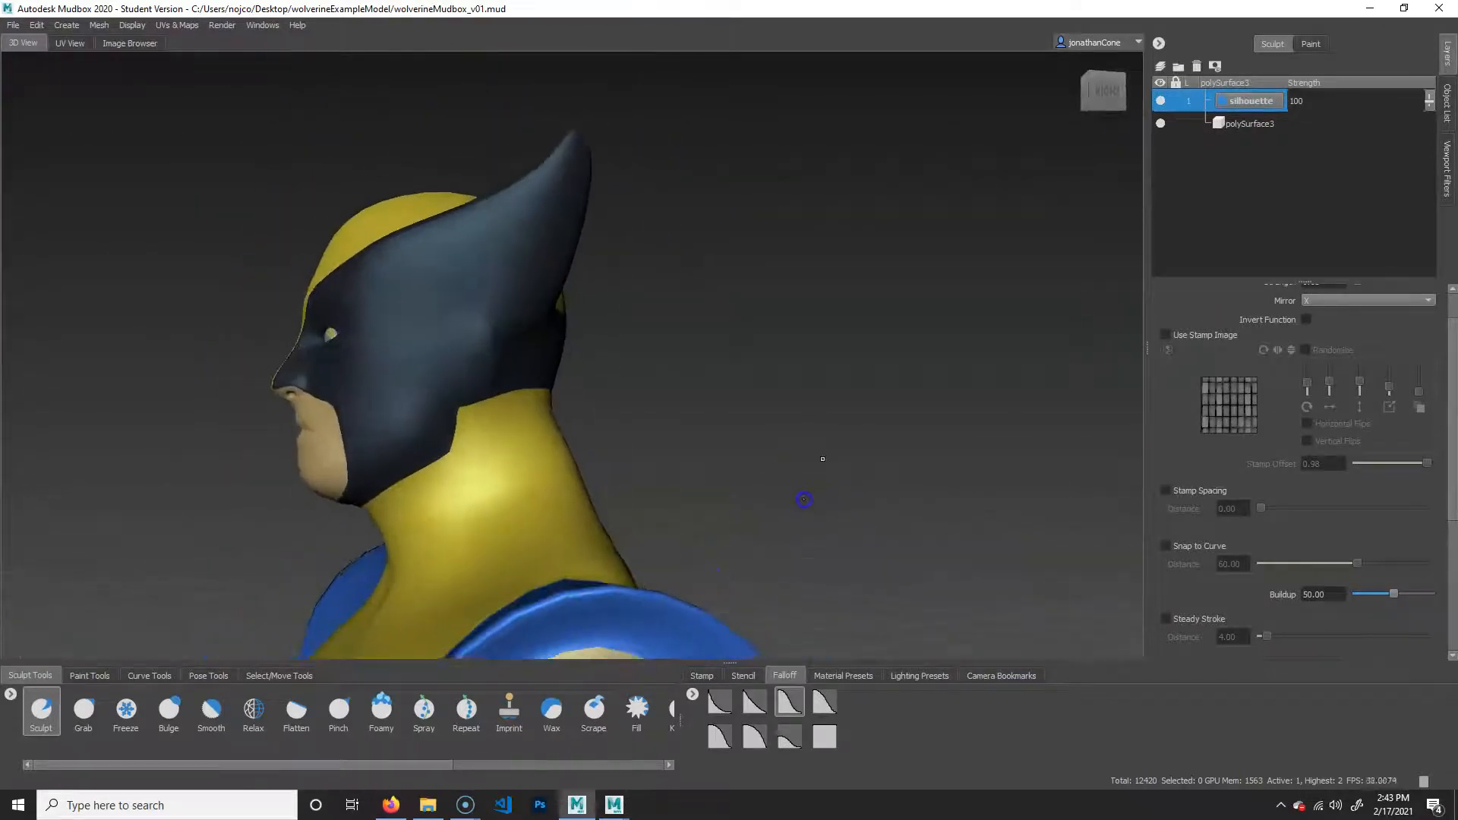
click(83, 712)
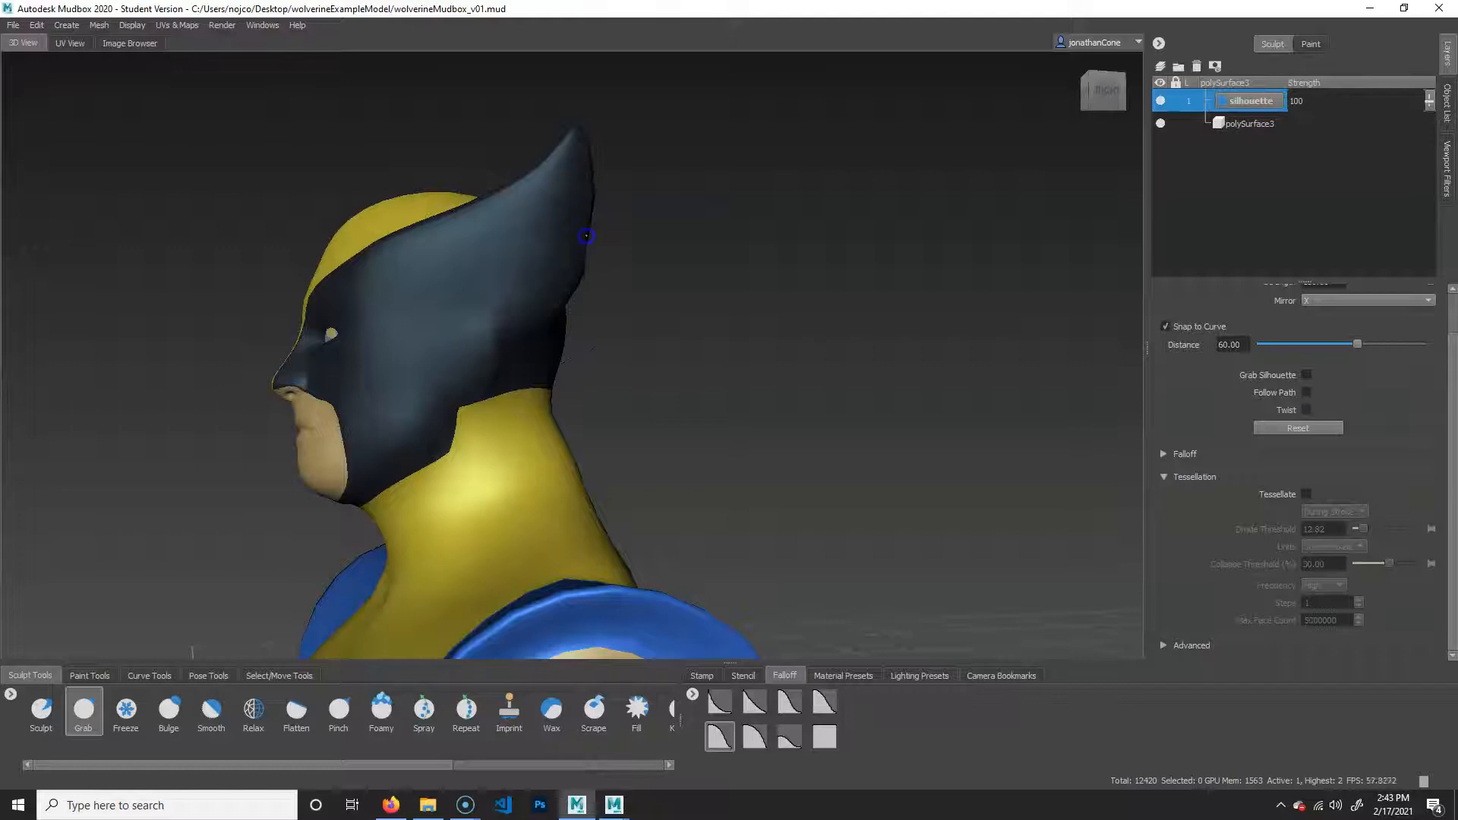
alt+drag(584, 128, 498, 347)
Step: Review the figure from the front and toggle the silhouette layer's visibility to compare, leaving it visible
alt+drag(493, 288, 937, 385)
alt+right_drag(946, 431, 813, 420)
alt+drag(813, 420, 889, 487)
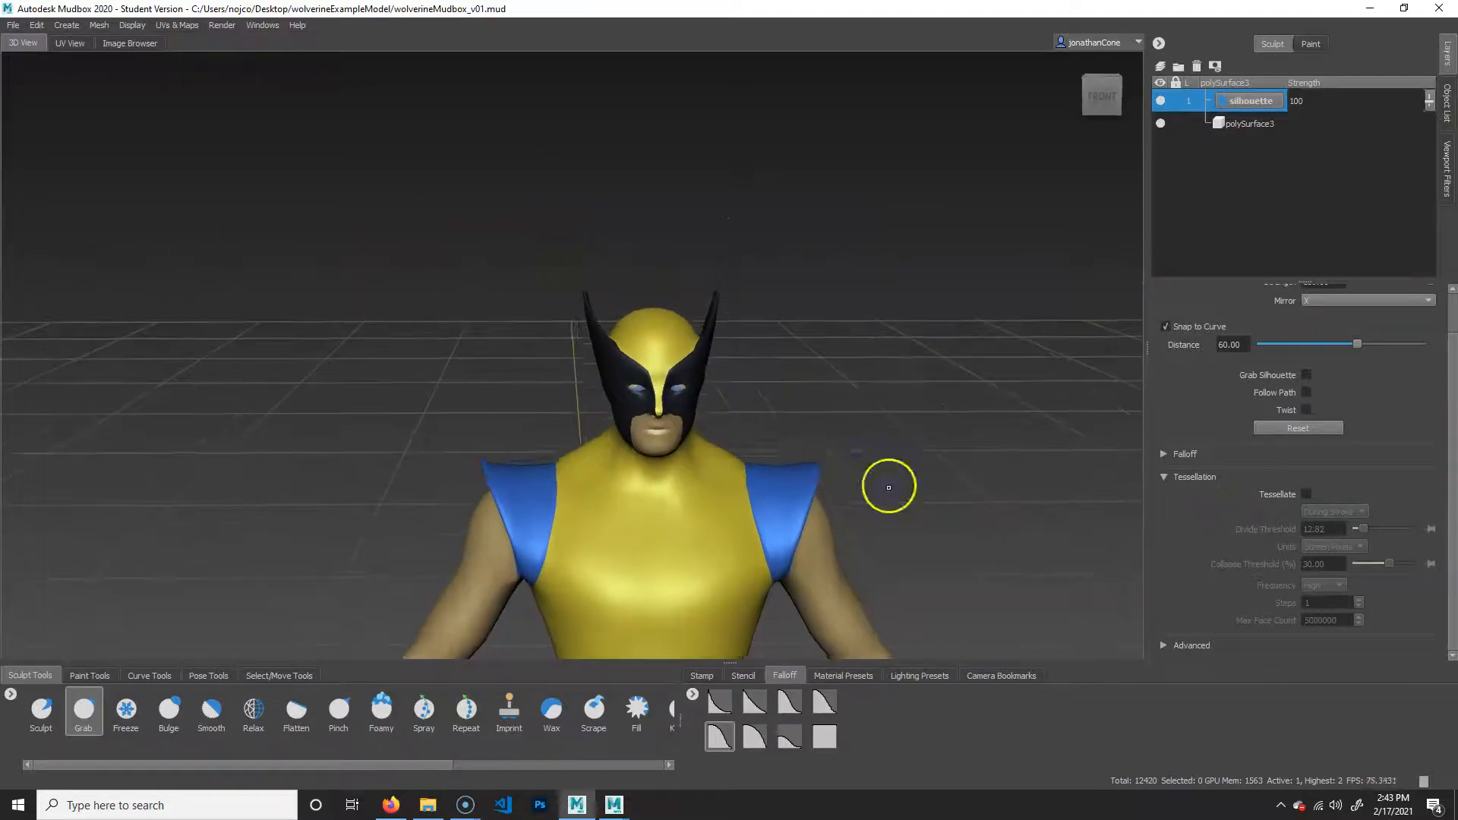
alt+middle_drag(889, 487, 872, 423)
alt+right_drag(872, 423, 595, 423)
alt+drag(595, 423, 736, 541)
alt+right_drag(736, 541, 899, 498)
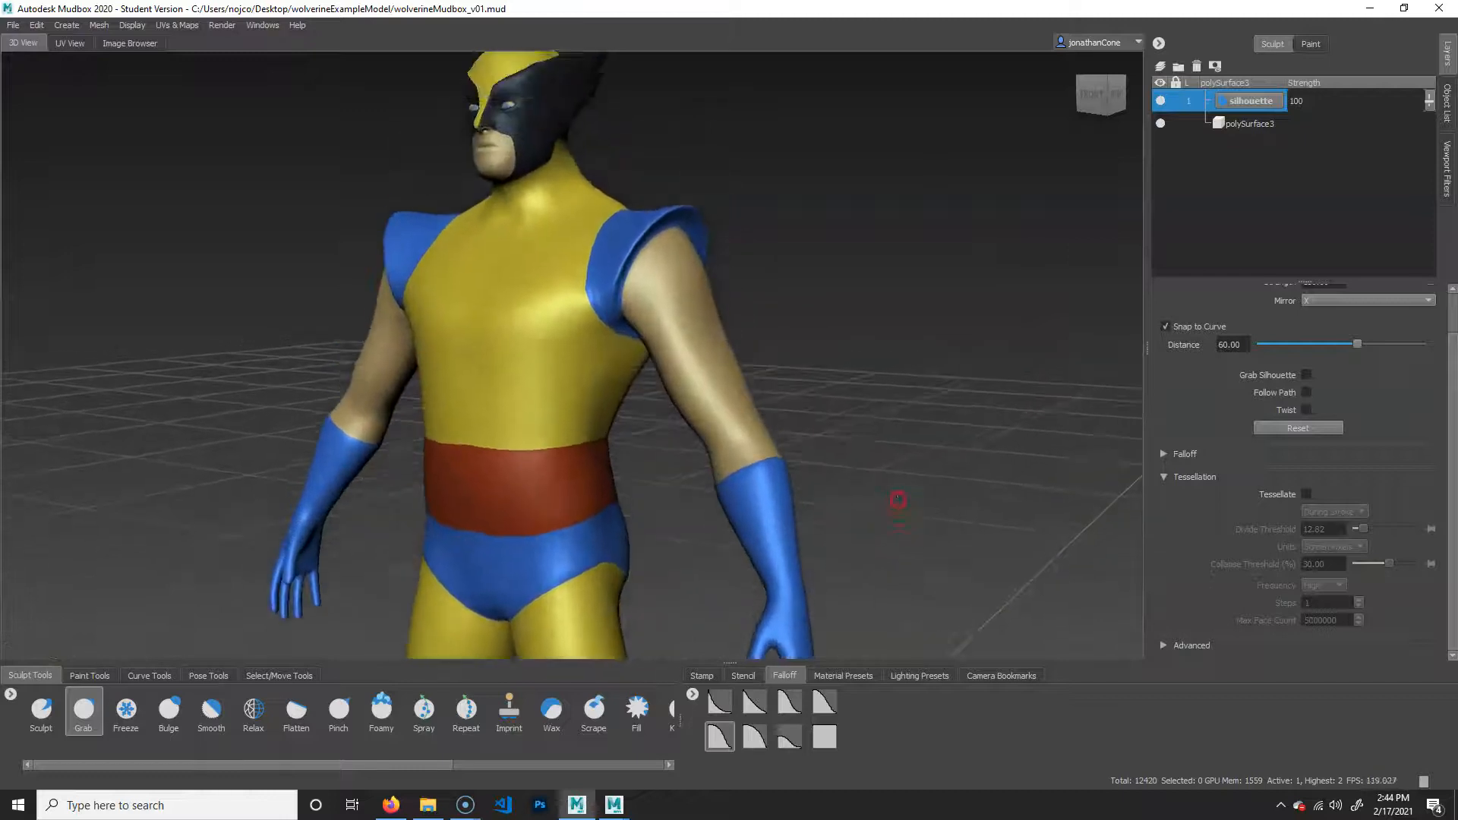
alt+drag(765, 392, 823, 375)
click(1160, 99)
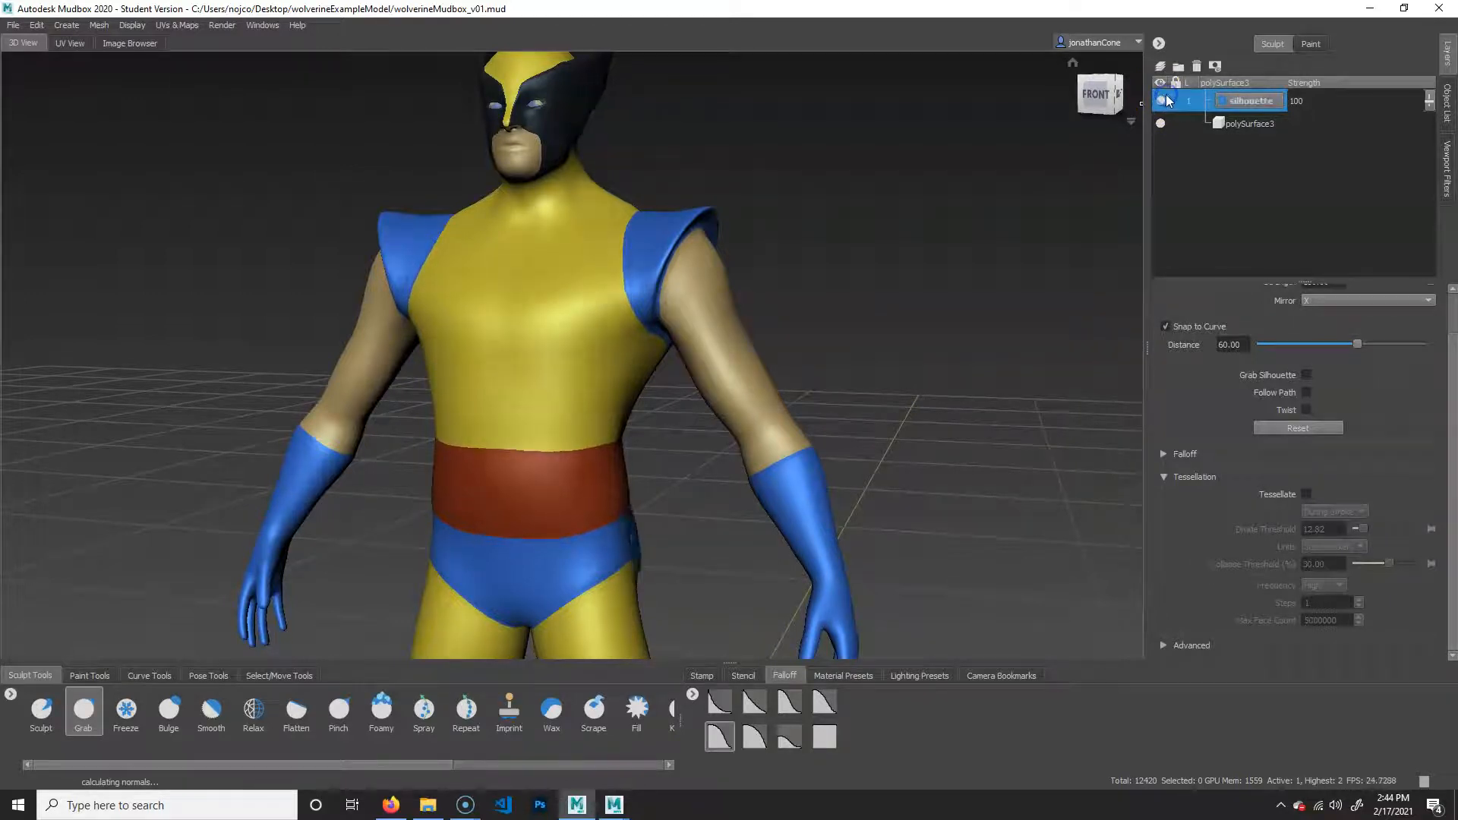
click(645, 544)
click(1161, 101)
alt+drag(958, 541, 742, 494)
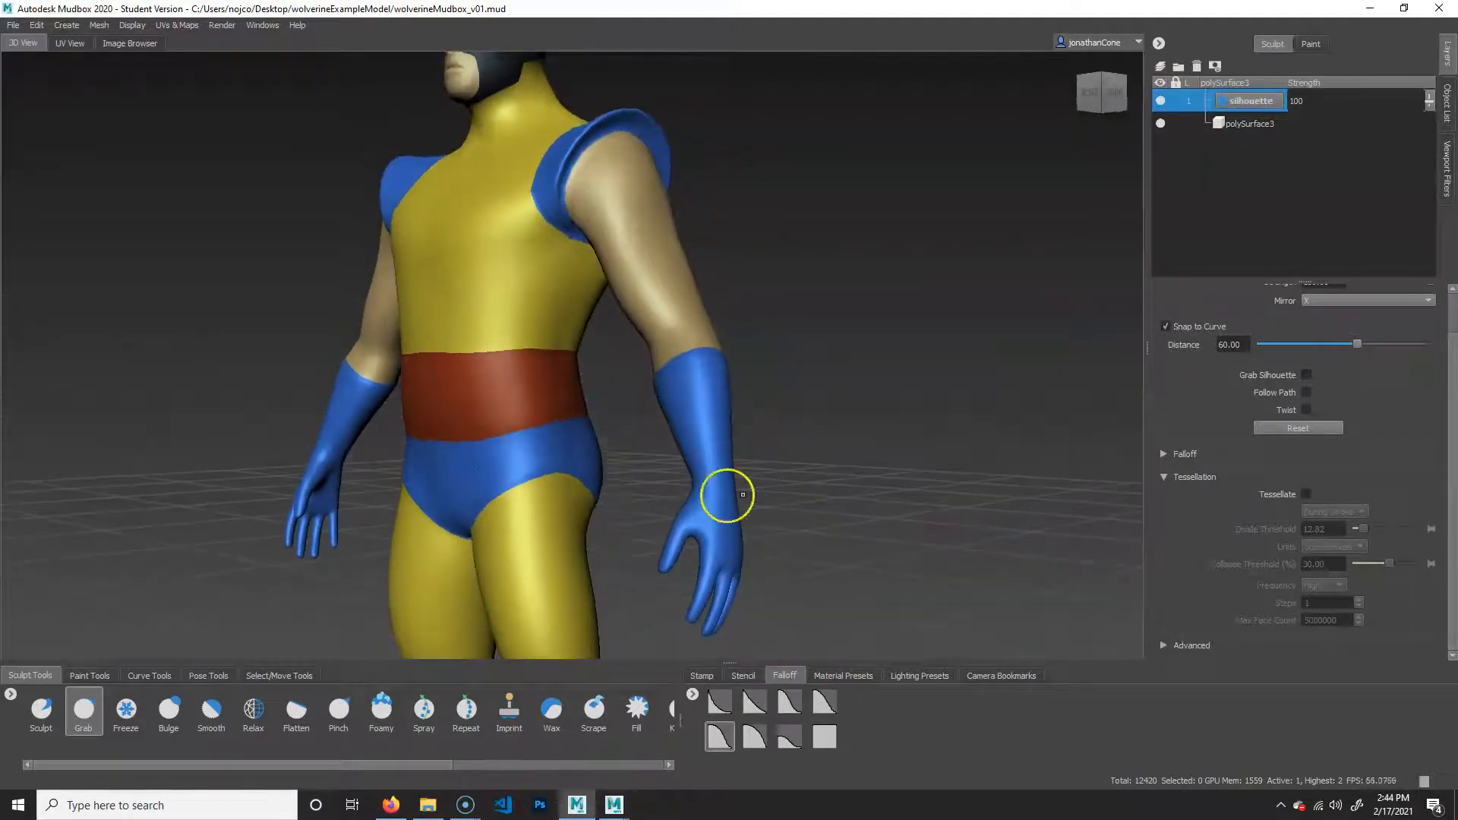
Step: Inspect the figure's hips, back and front, and subdivide the mesh to level 2
key(shift)
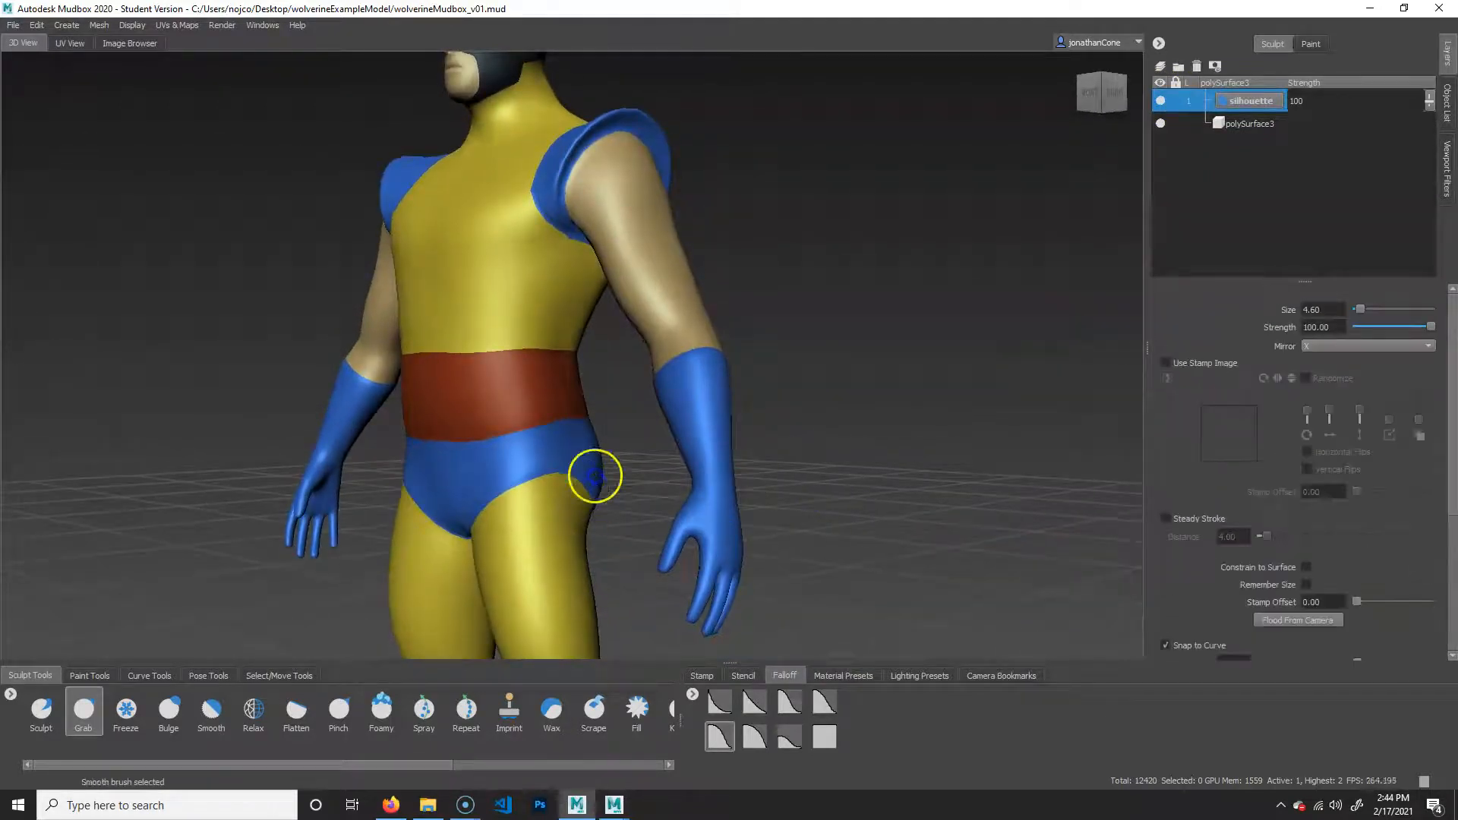
mouse_move(693, 488)
alt+mouse_down()
mouse_move(618, 530)
mouse_move(423, 530)
mouse_move(546, 552)
alt+mouse_up()
alt+right_drag(546, 552, 858, 531)
key(shift)
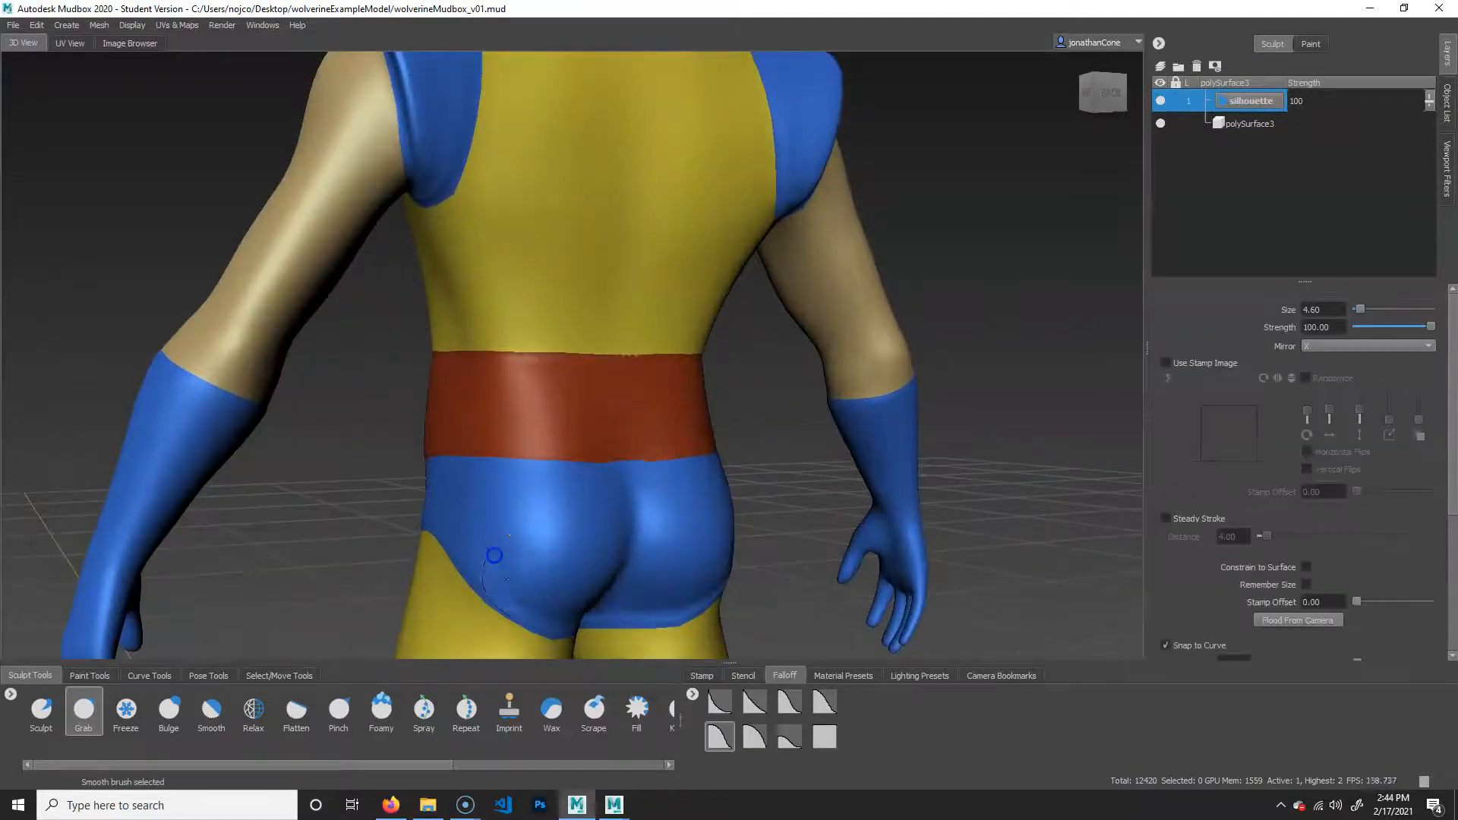
alt+drag(787, 528, 1108, 548)
alt+right_drag(1108, 548, 616, 441)
alt+drag(615, 442, 682, 450)
mouse_move(614, 362)
alt+mouse_down()
mouse_move(693, 455)
mouse_move(716, 456)
mouse_move(716, 488)
mouse_move(735, 406)
alt+mouse_up()
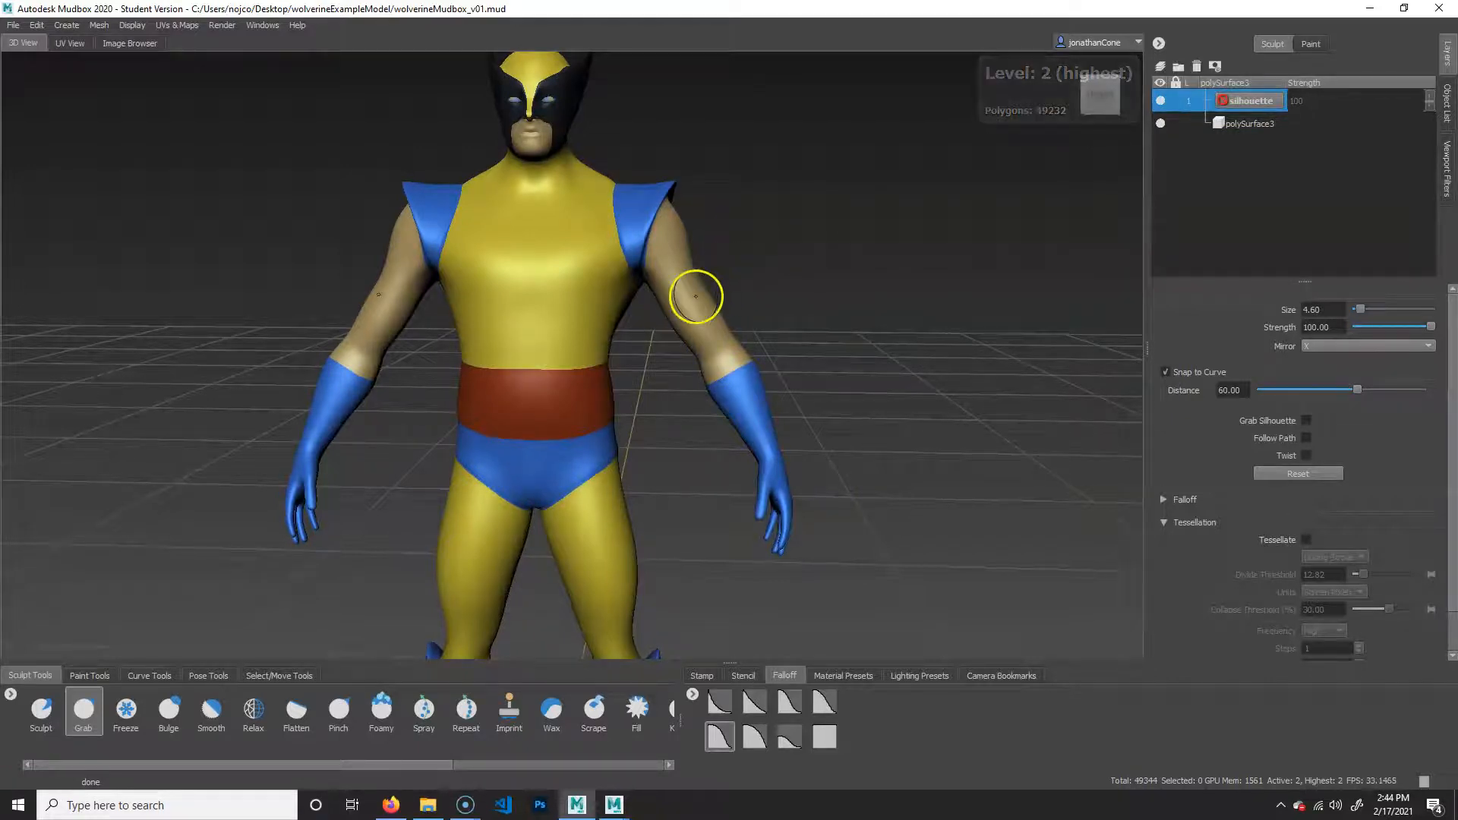
Step: Try to sculpt the upper arm on the silhouette layer with the mirrored Bulge brush
alt+middle_drag(697, 297, 668, 326)
alt+right_drag(668, 327, 758, 397)
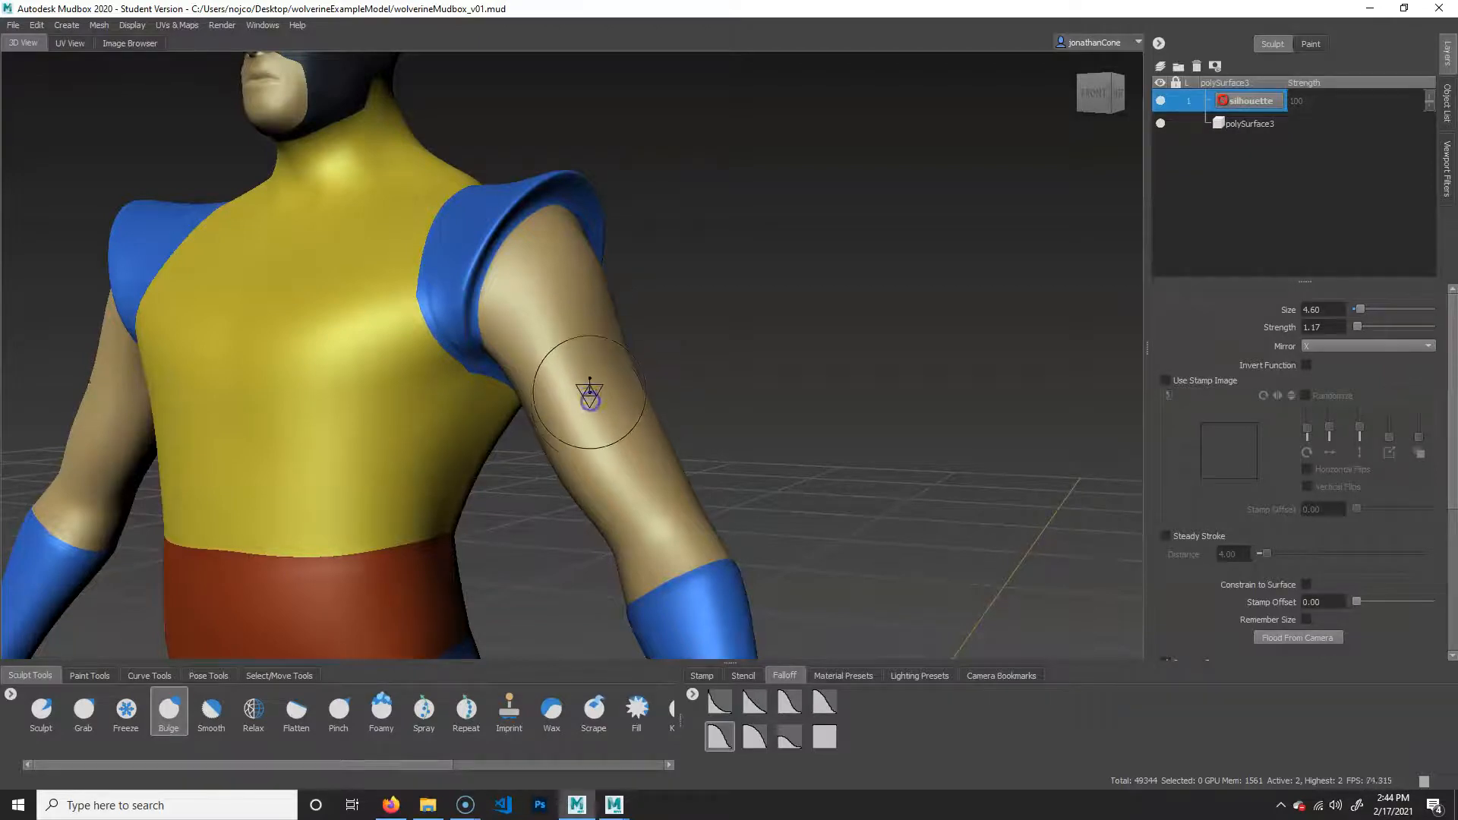
drag(1452, 456, 1452, 626)
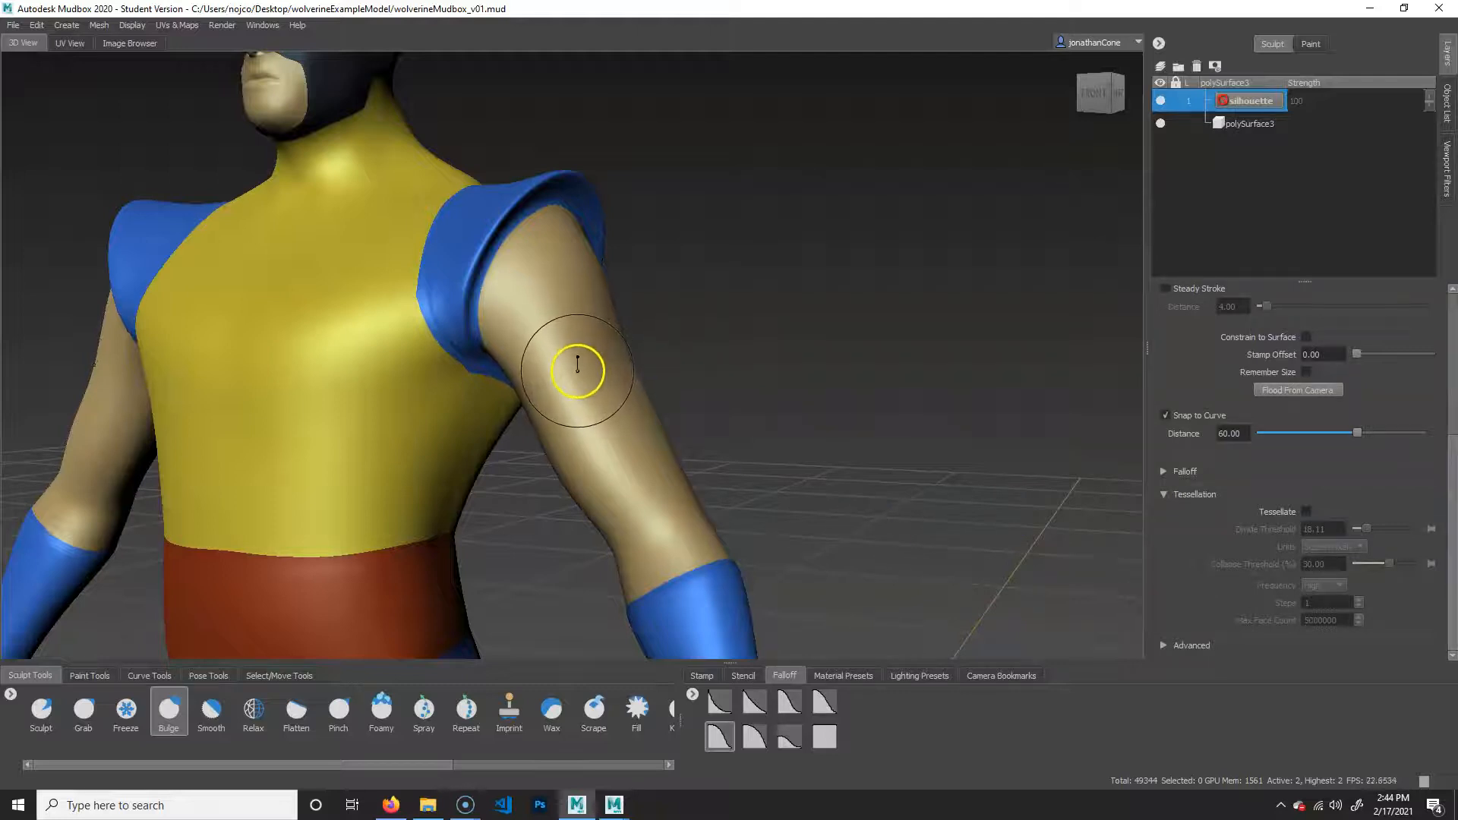
drag(555, 351, 540, 346)
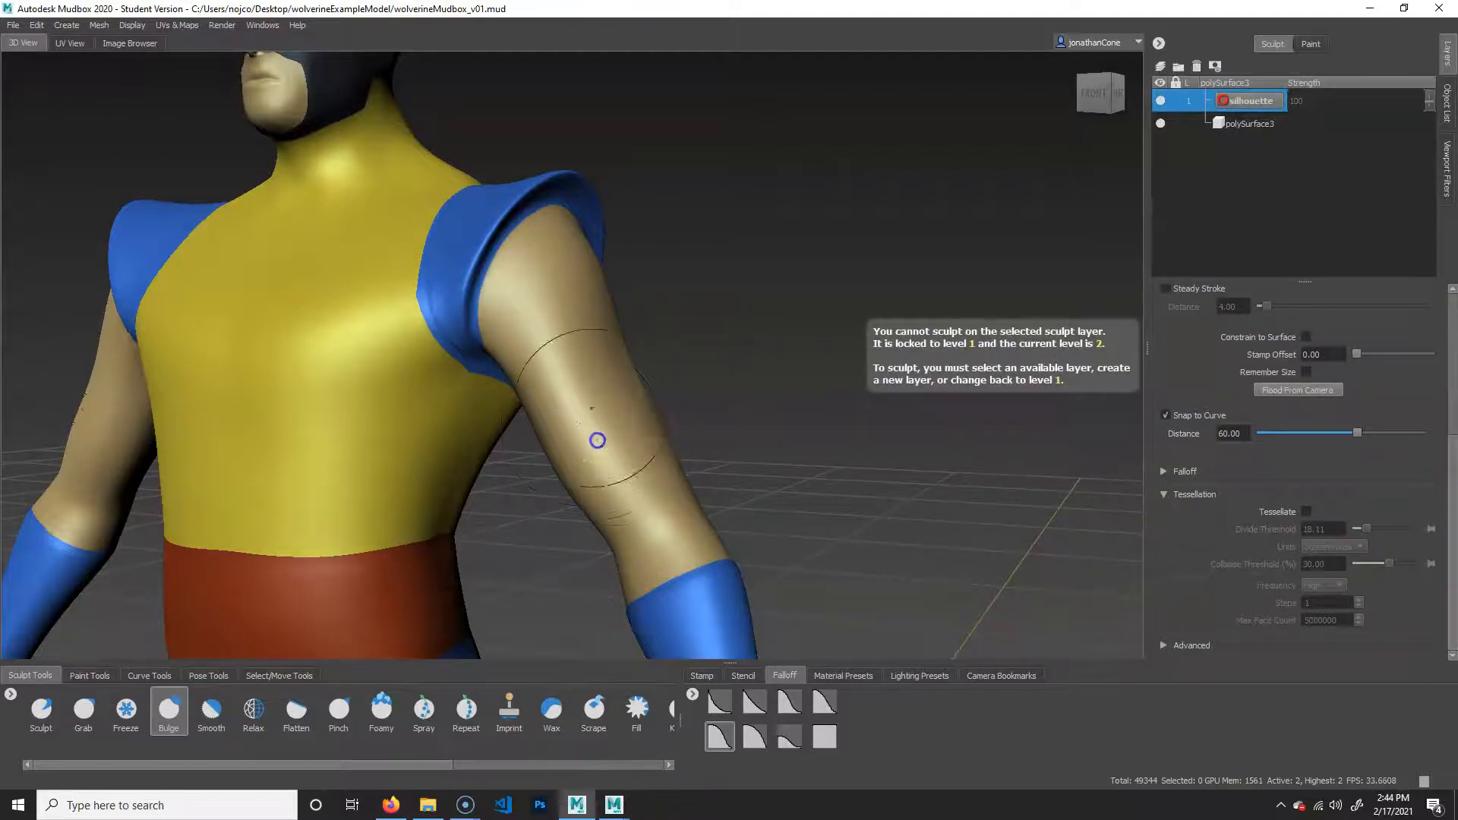
Step: Check the wireframe density on the arm and torso, and subdivide the mesh to level 3
alt+drag(1028, 338, 573, 544)
alt+drag(481, 456, 662, 446)
key(shift+w)
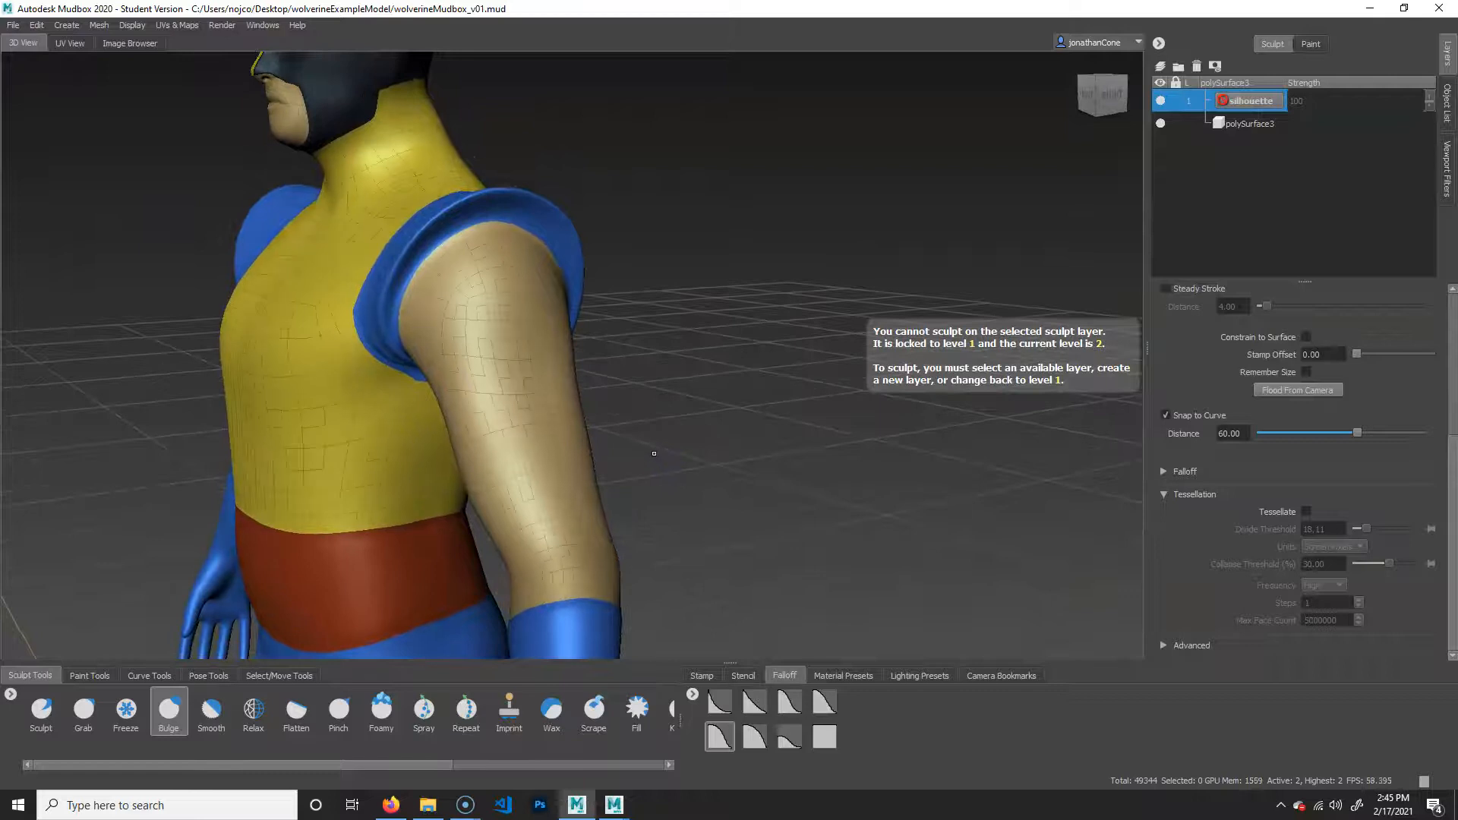
key(w)
alt+drag(644, 452, 657, 426)
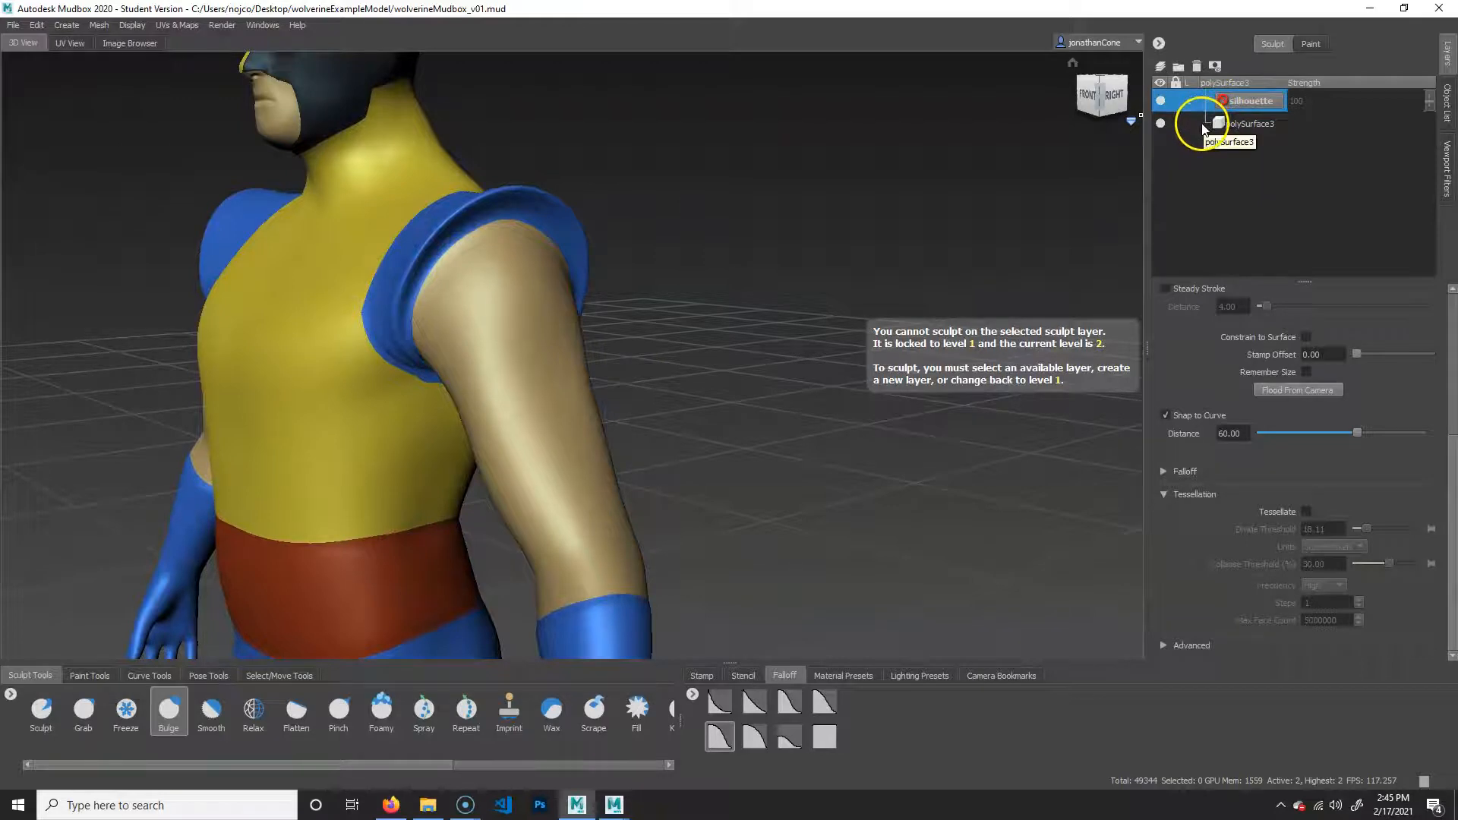
key(shift+d)
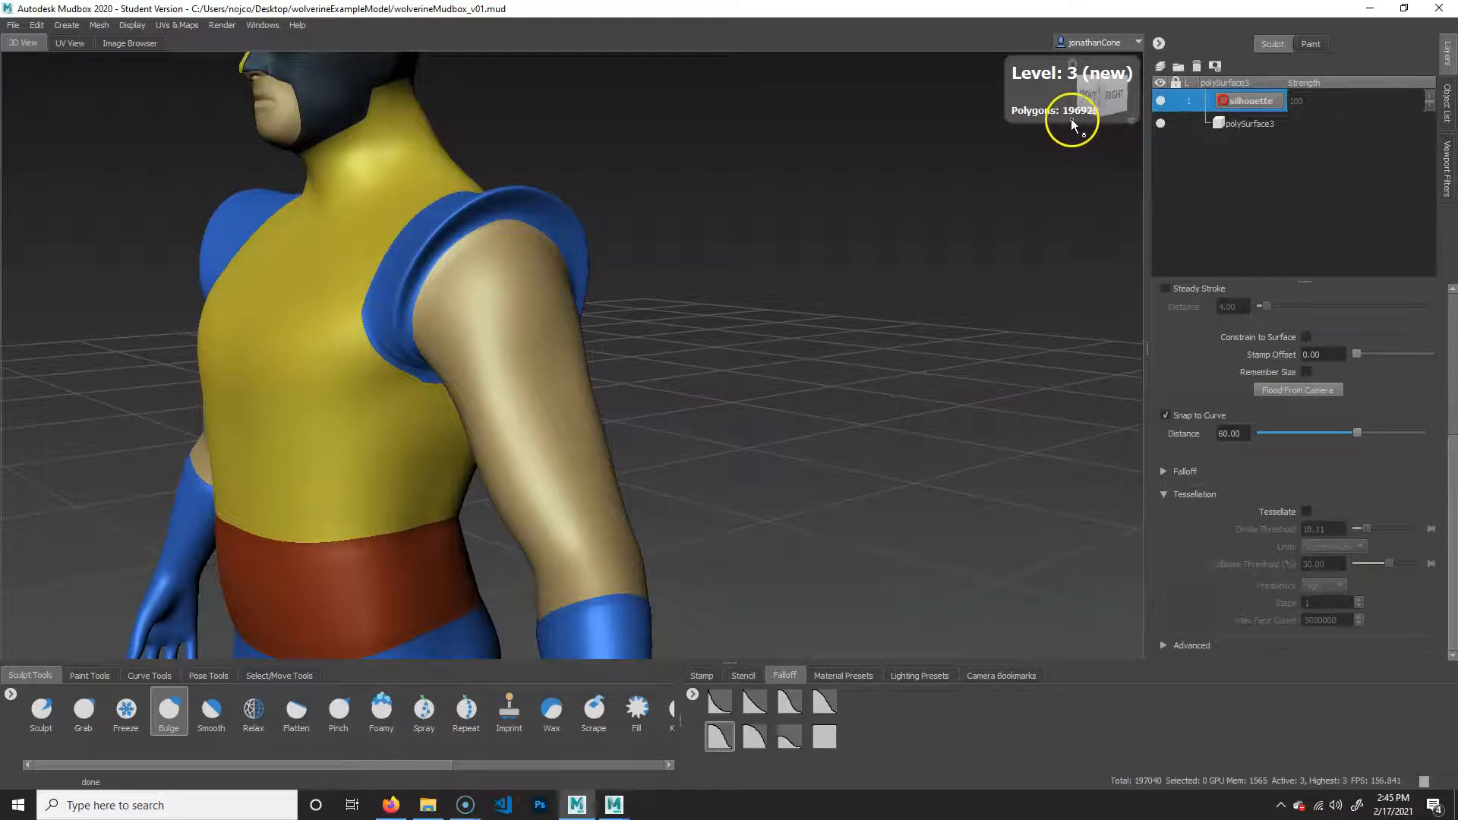
mouse_move(1012, 259)
alt+mouse_down()
mouse_move(885, 349)
mouse_move(872, 332)
mouse_move(944, 258)
alt+mouse_up()
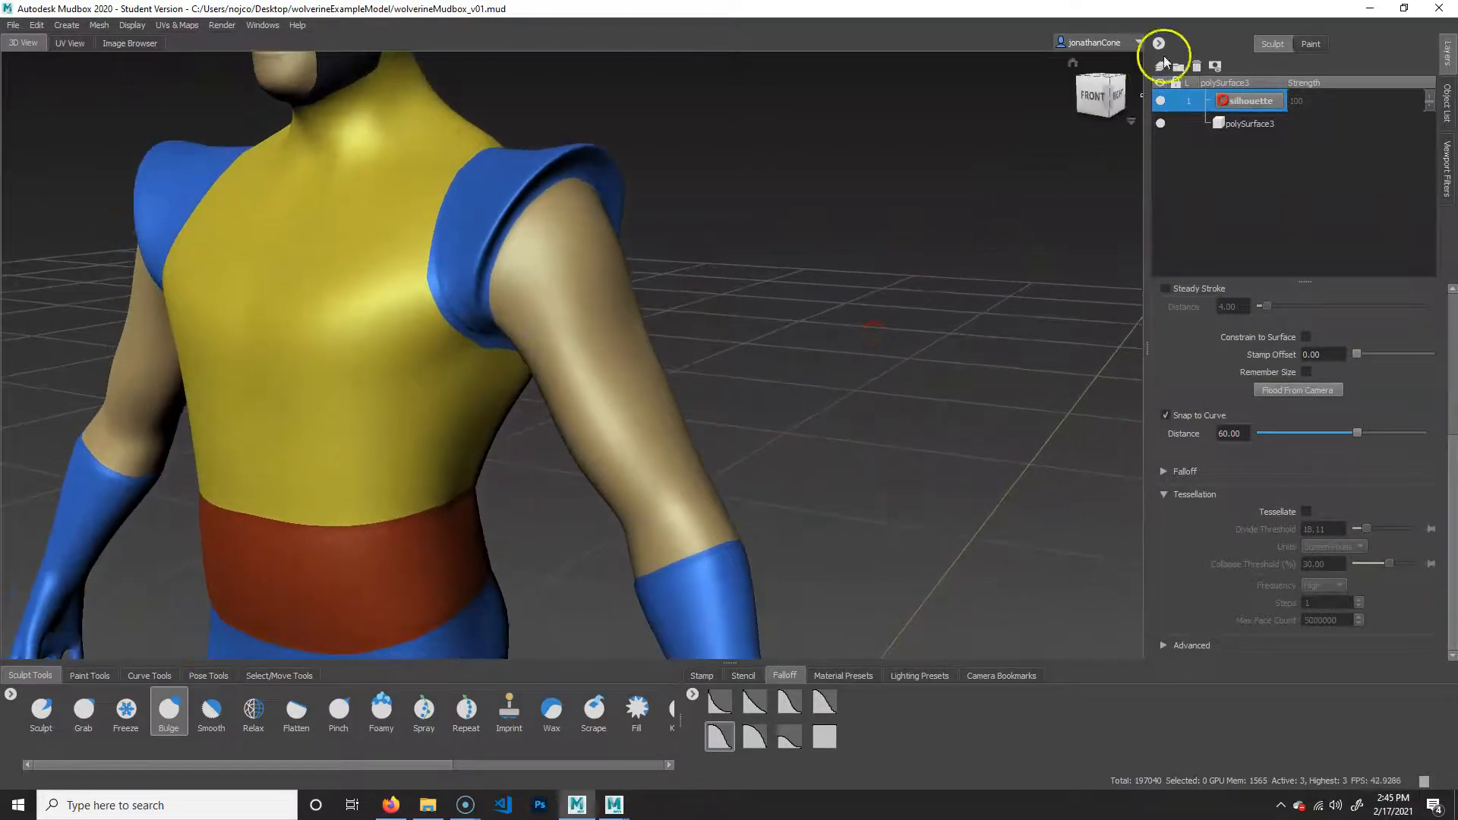
Step: Add a new sculpt layer above silhouette and name it broad
click(1160, 66)
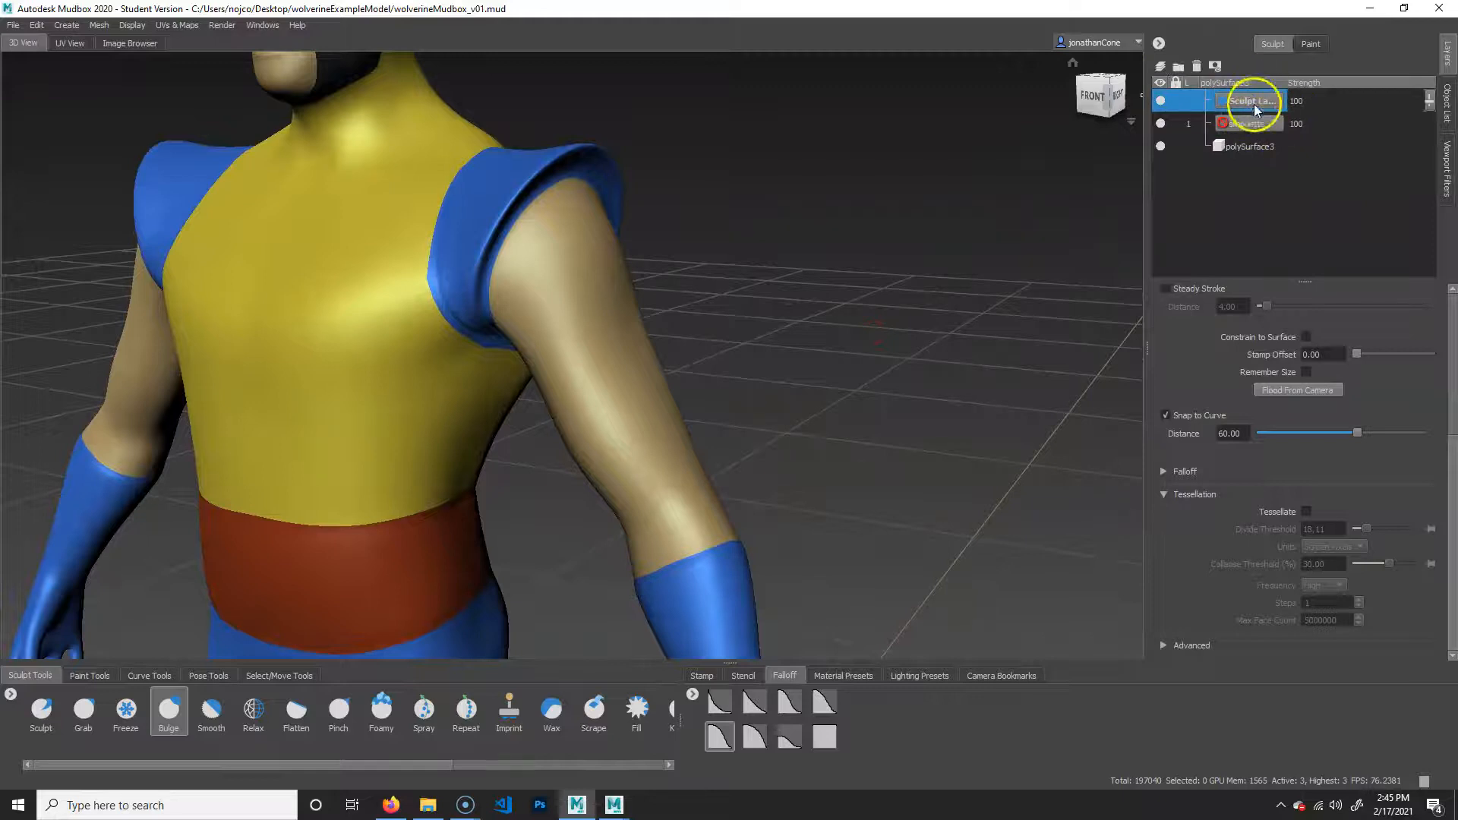
mouse_move(1281, 317)
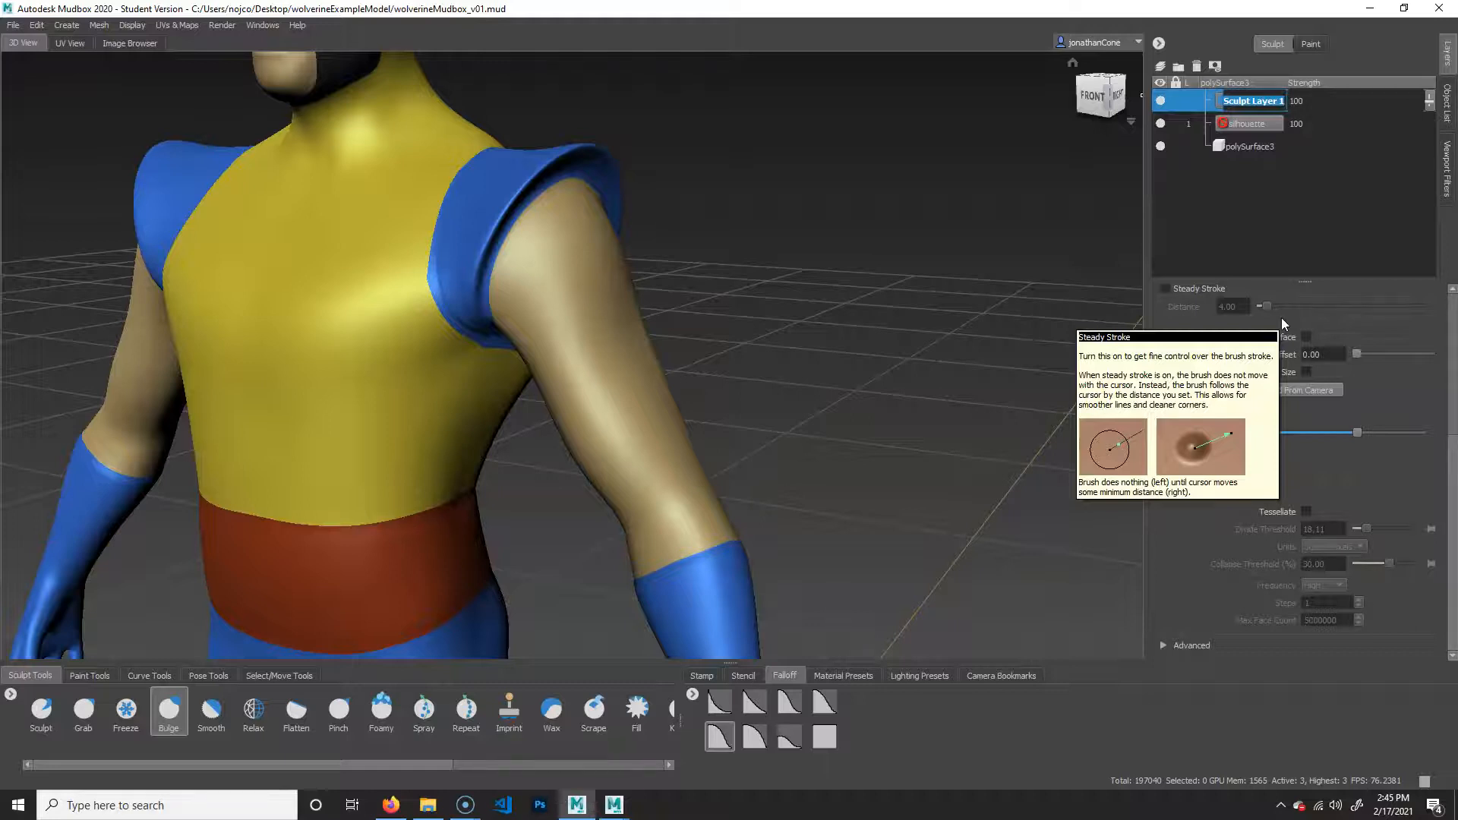
text(broad)
key(Return)
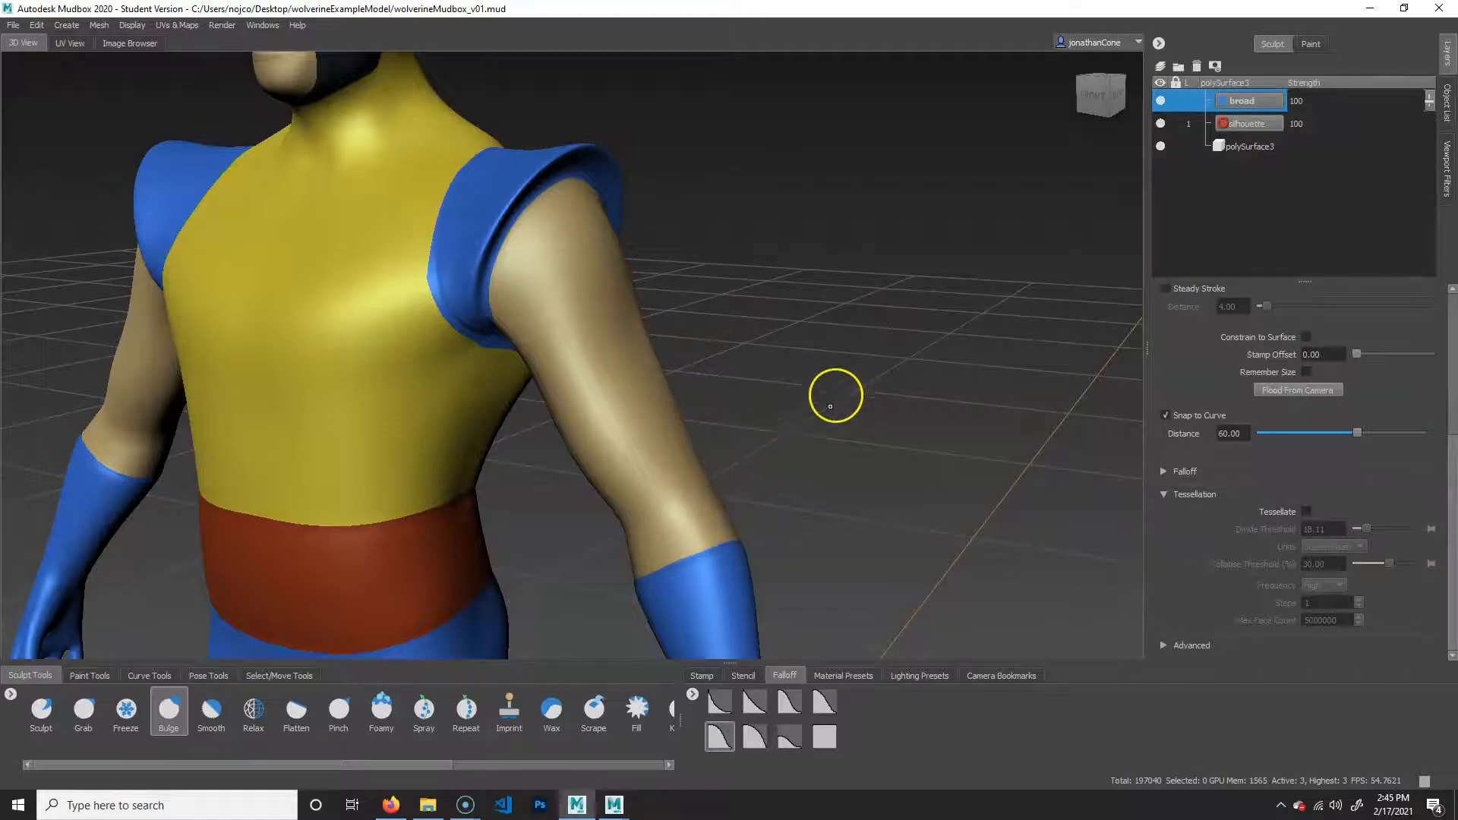
Step: Review the whole figure and arm, and look through the stencil and falloff presets for the Bulge brush
alt+right_drag(869, 413, 572, 346)
alt+drag(572, 347, 777, 365)
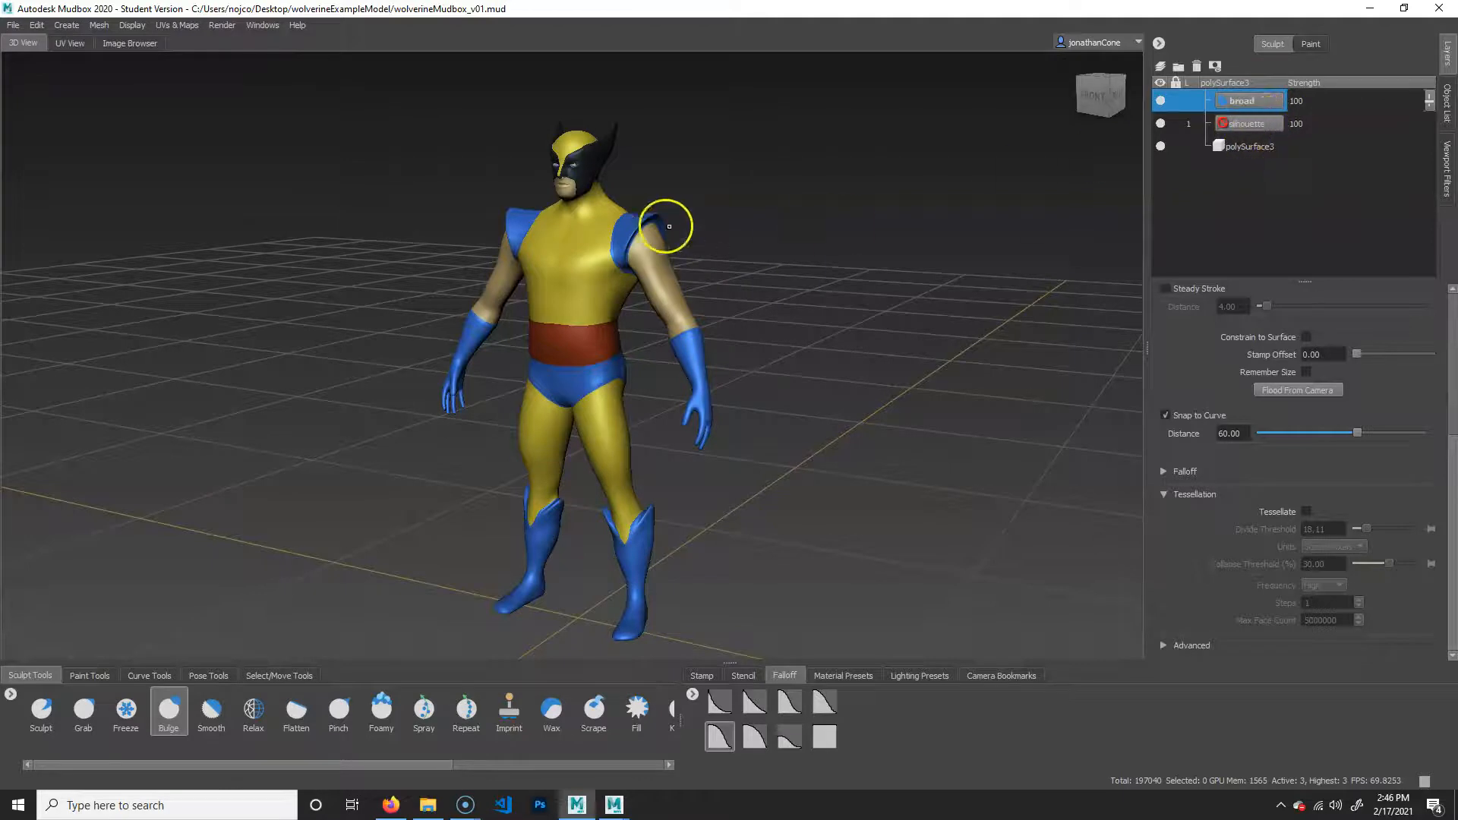
alt+drag(740, 393, 706, 399)
alt+right_drag(706, 399, 895, 351)
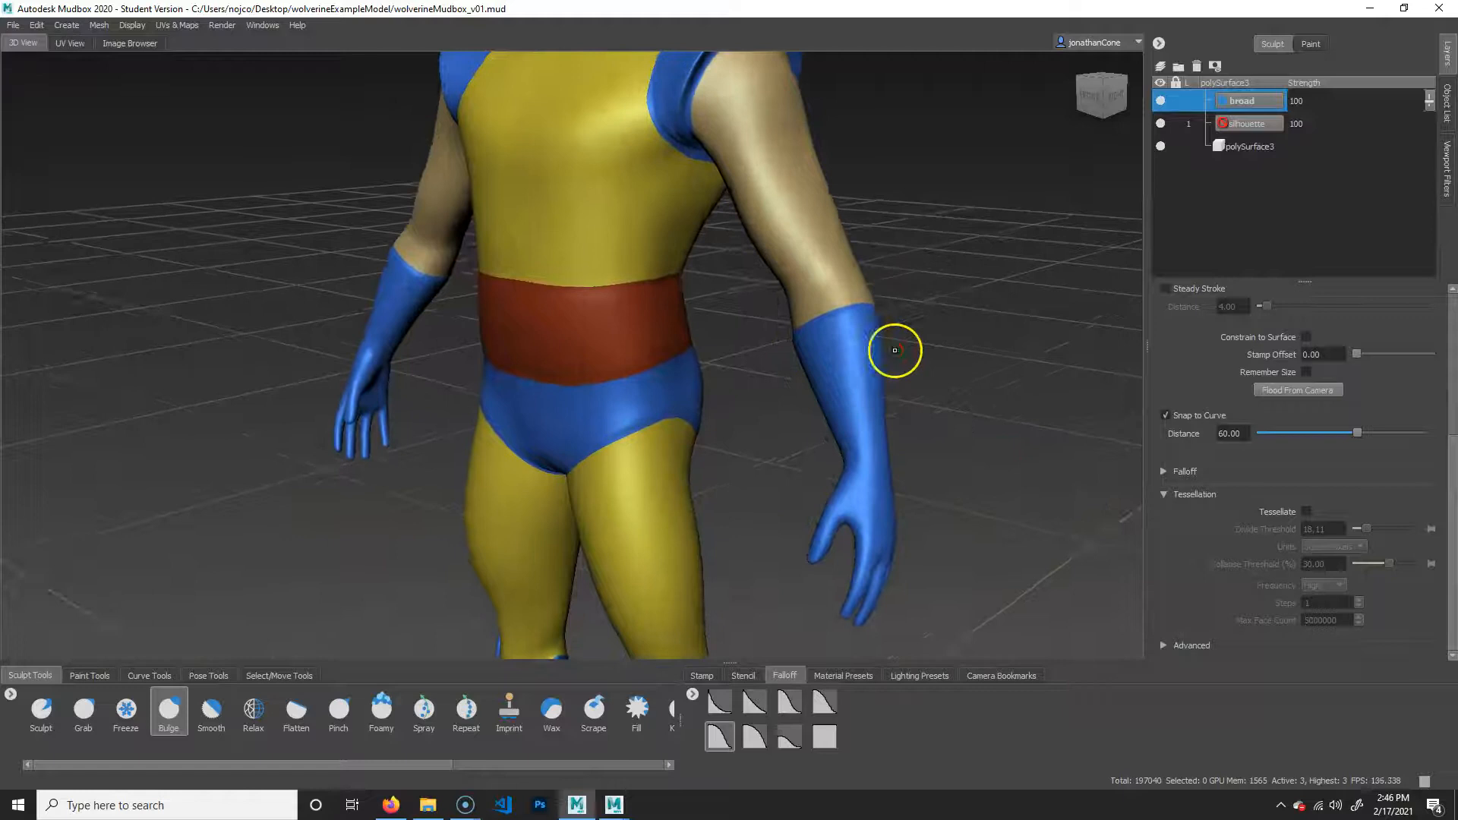
alt+middle_drag(896, 352, 797, 420)
alt+right_drag(797, 420, 866, 427)
alt+middle_drag(801, 402, 830, 410)
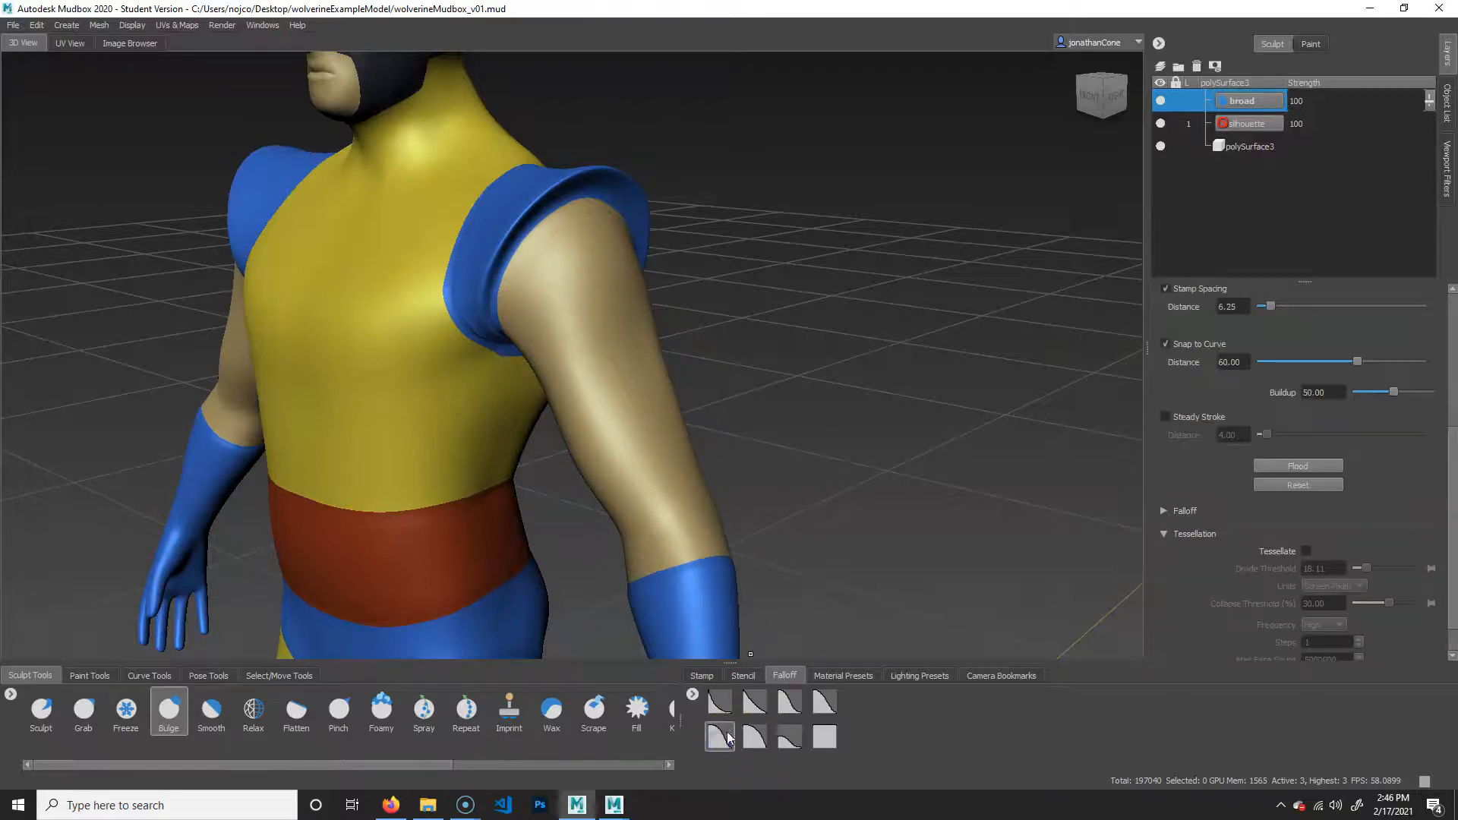
click(741, 675)
click(730, 706)
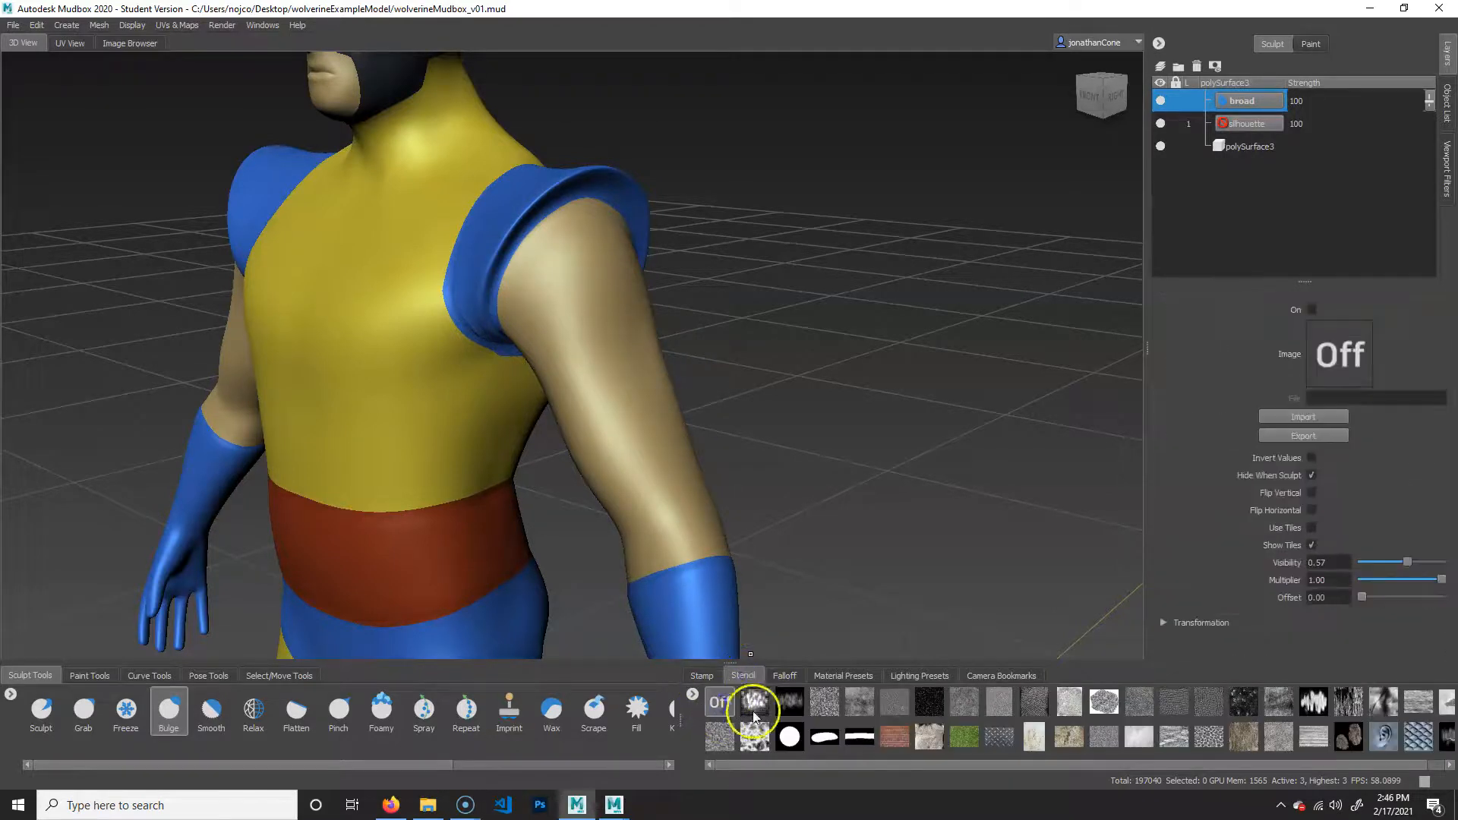
click(787, 675)
click(722, 750)
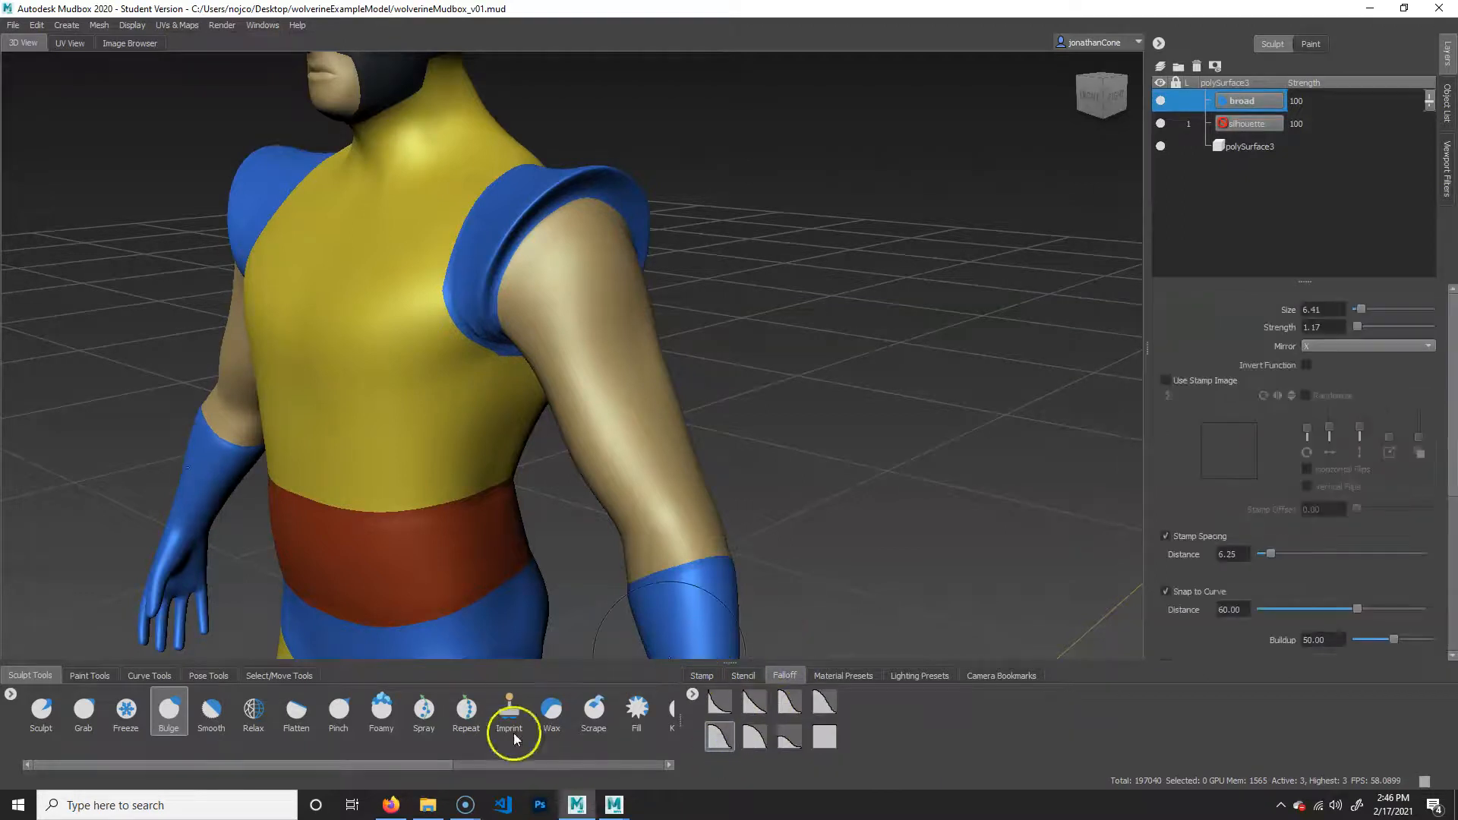
Step: Try an inverted Sculpt brush stroke with the sharpest falloff on the upper arm, and undo it
click(41, 710)
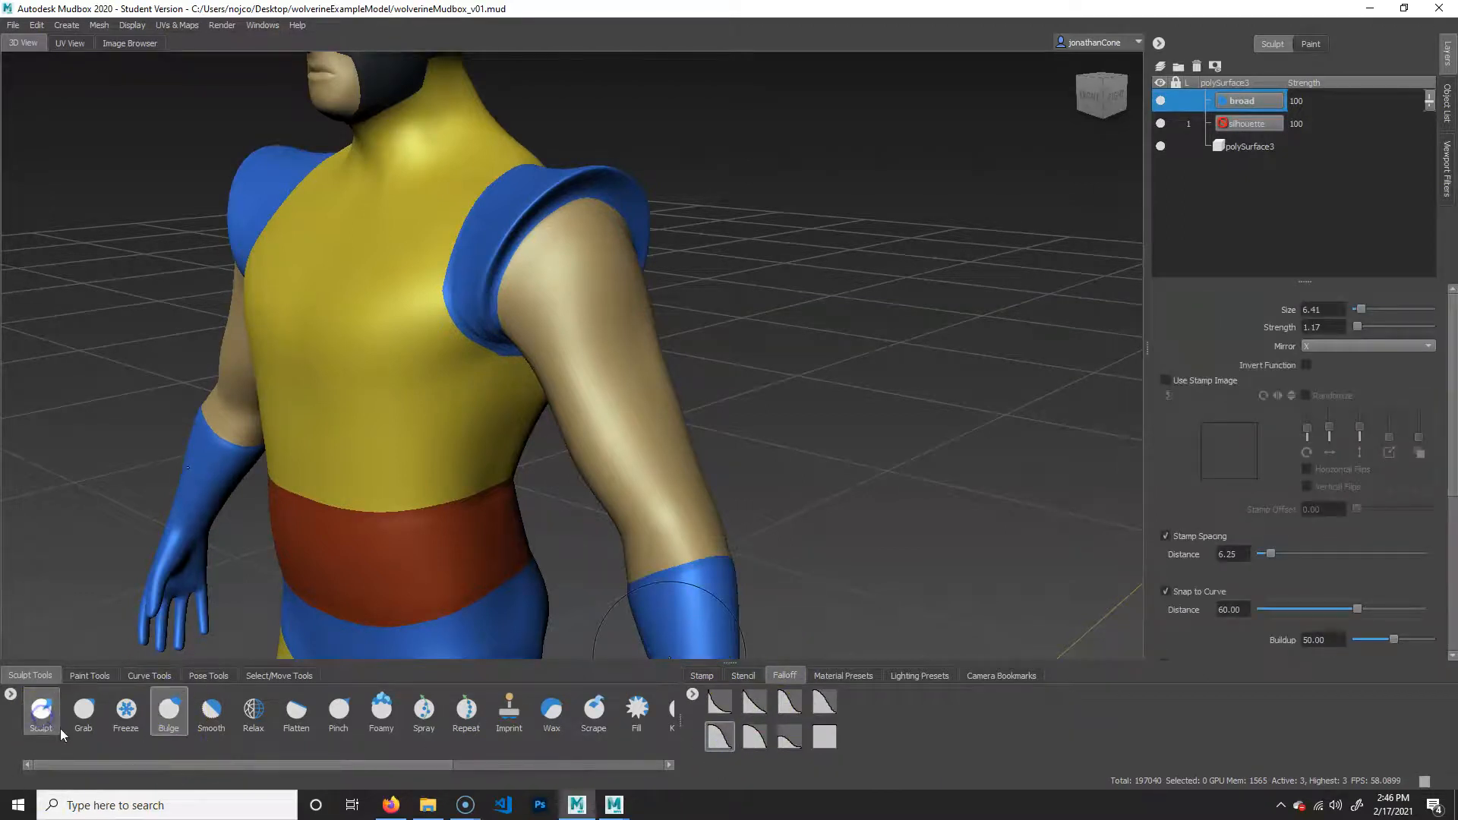
click(718, 730)
click(725, 708)
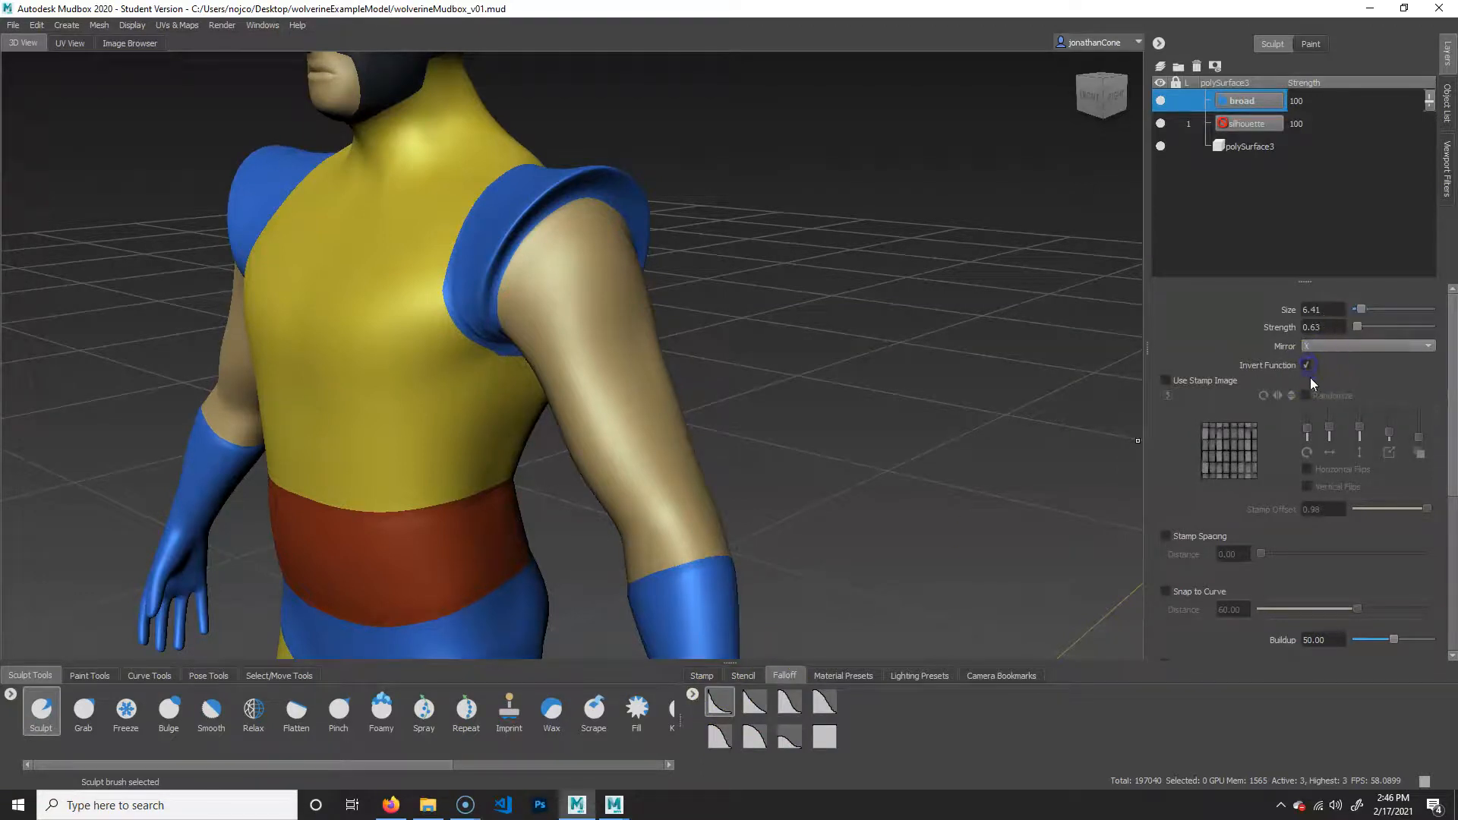
mouse_move(612, 309)
mouse_down()
mouse_move(580, 317)
mouse_move(600, 314)
mouse_move(566, 363)
mouse_up()
key(ctrl+z)
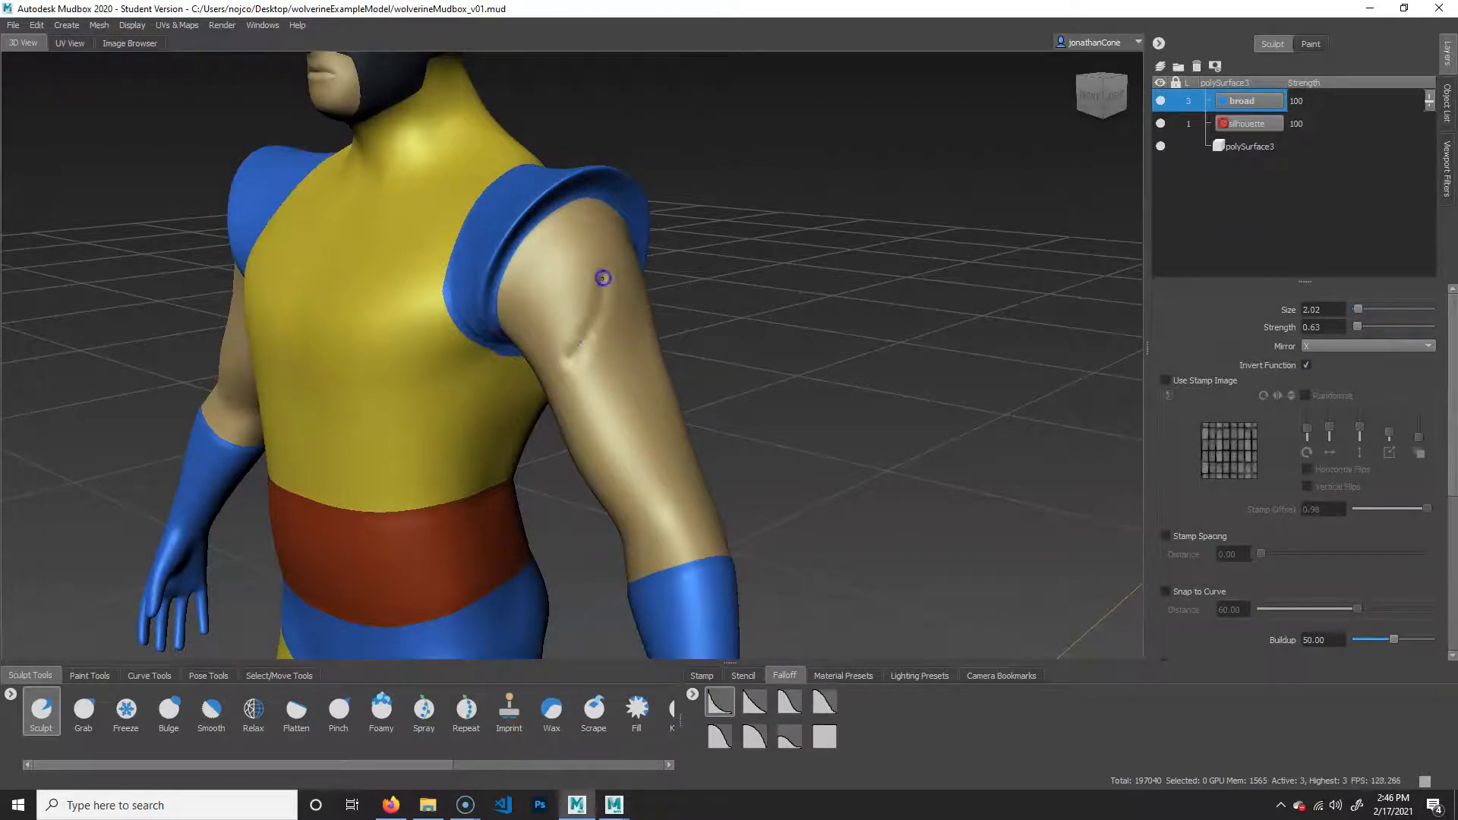
key(ctrl+z)
Step: Test a size 2.02 Bulge stroke down the upper arm and undo it
click(169, 710)
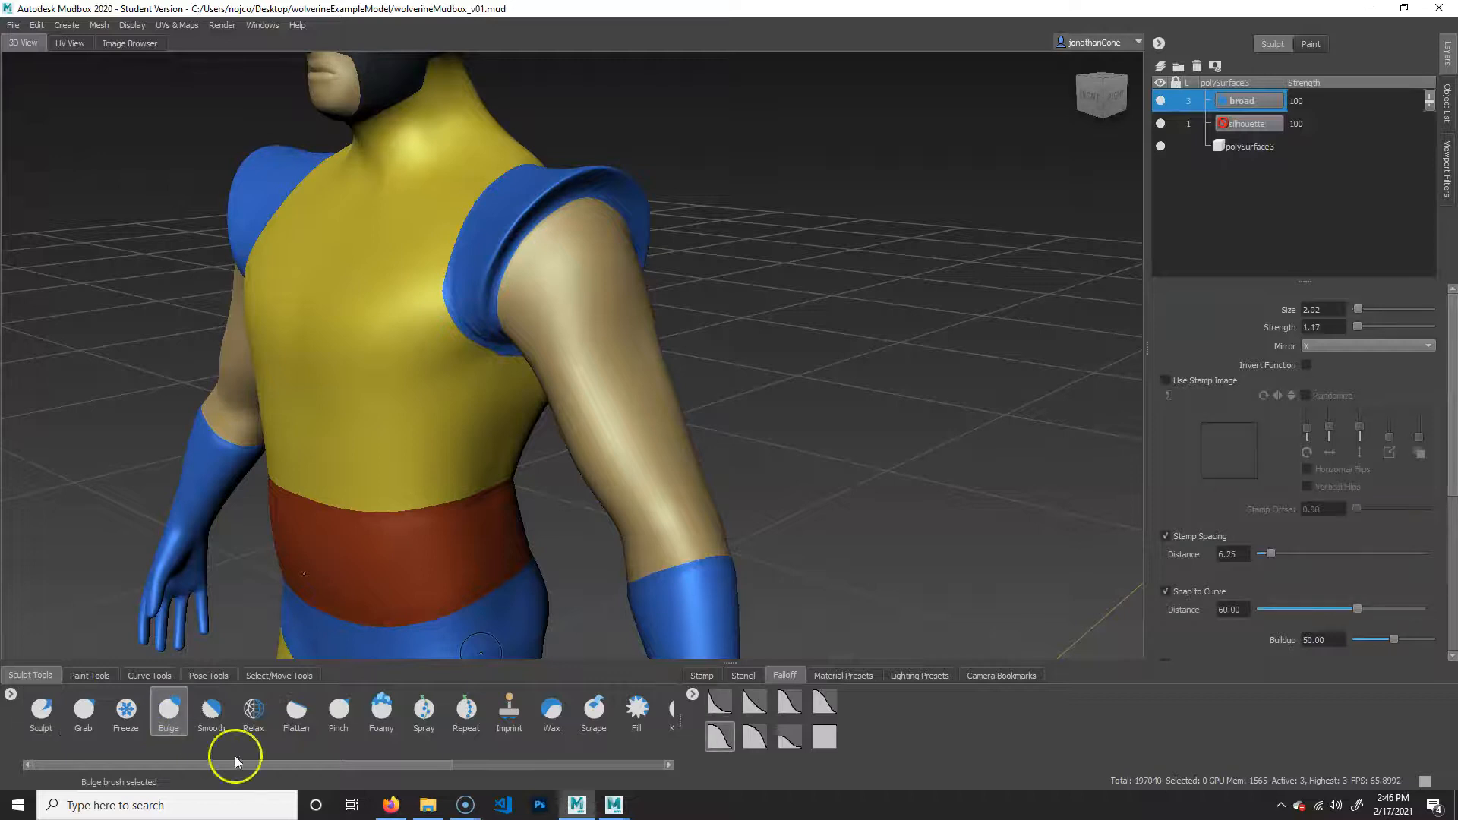
drag(606, 292, 577, 353)
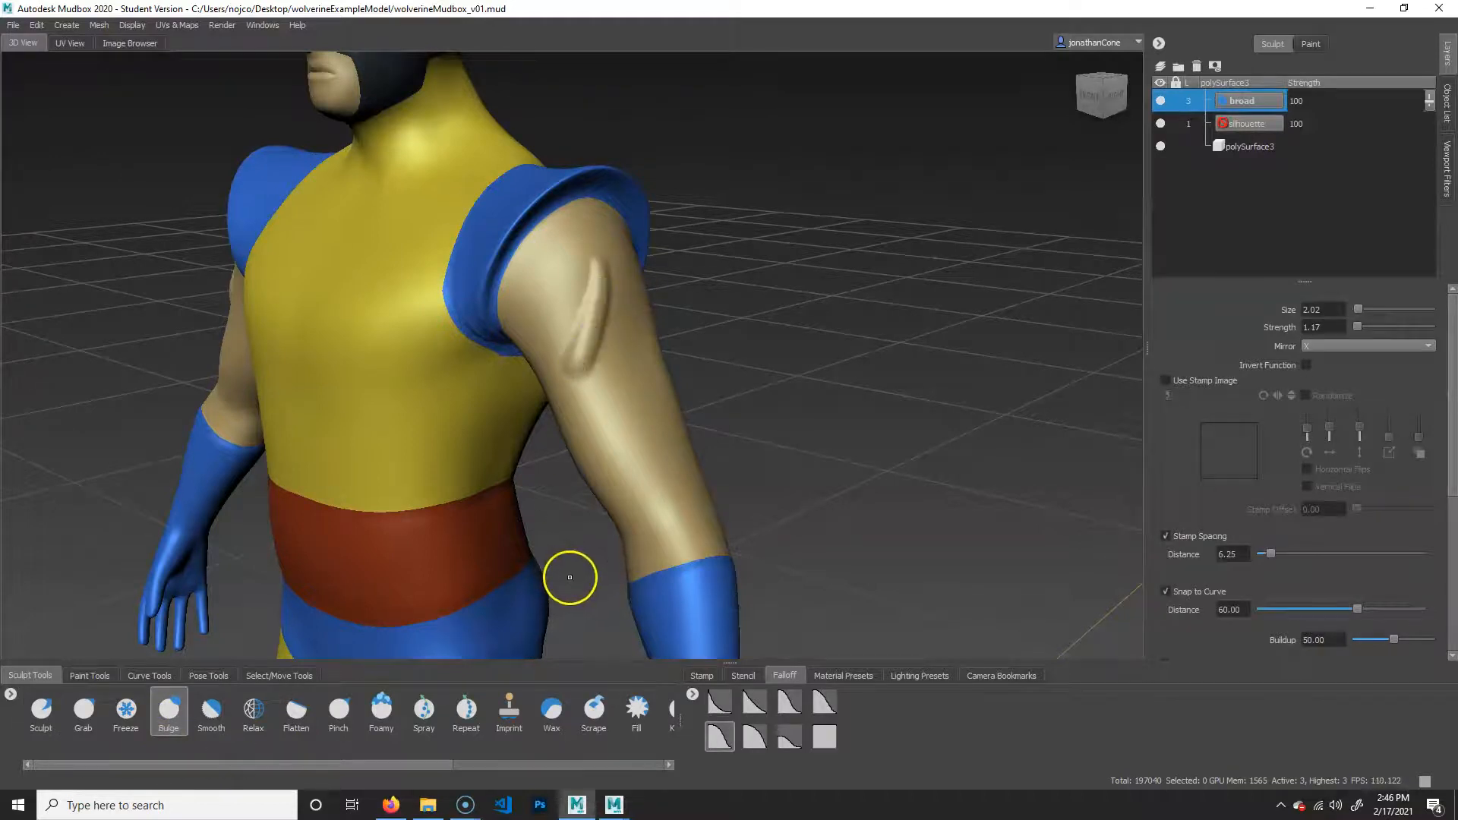
key(ctrl+z)
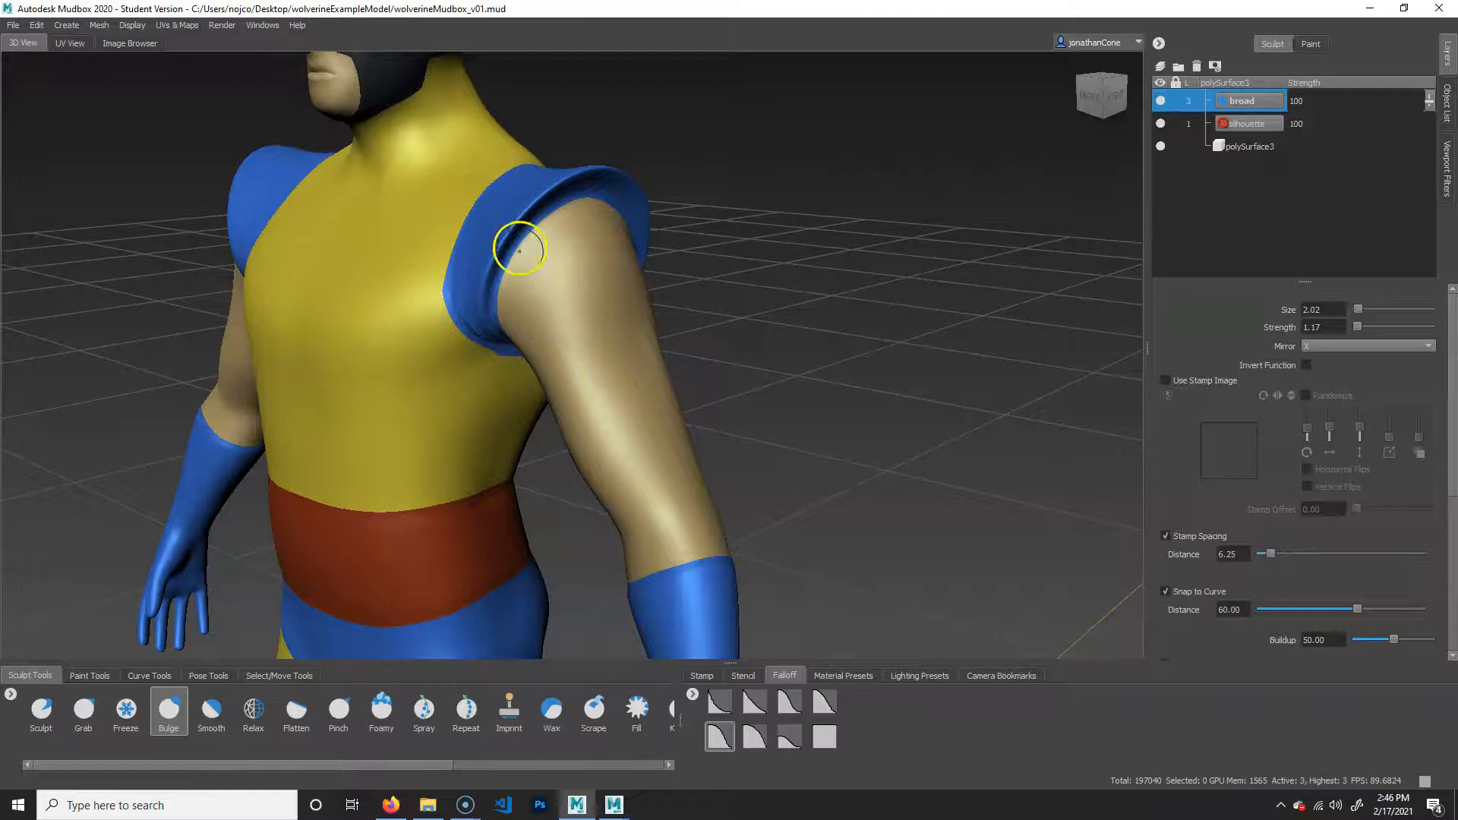
Step: Define the deltoid's lower front edge with mirrored Bulge strokes, enlarging the brush to size 3.39 and 4.72
key(b)
drag(582, 301, 596, 297)
alt+middle_drag(700, 397, 697, 357)
alt+right_drag(697, 358, 781, 380)
alt+drag(804, 378, 765, 402)
drag(483, 256, 551, 317)
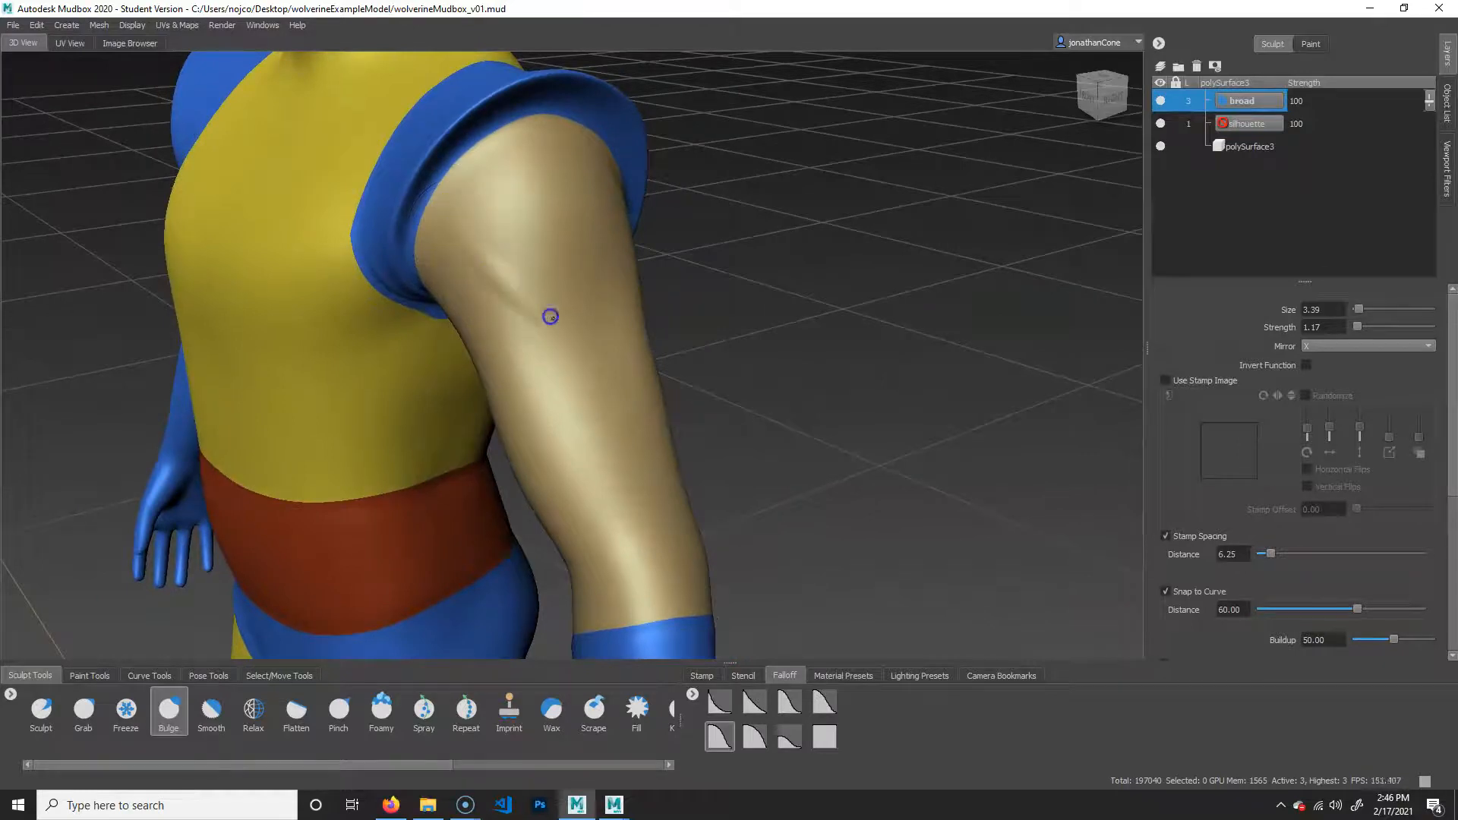
key(b)
mouse_move(486, 228)
mouse_down()
mouse_move(488, 254)
mouse_move(506, 251)
mouse_move(449, 231)
mouse_move(530, 298)
mouse_up()
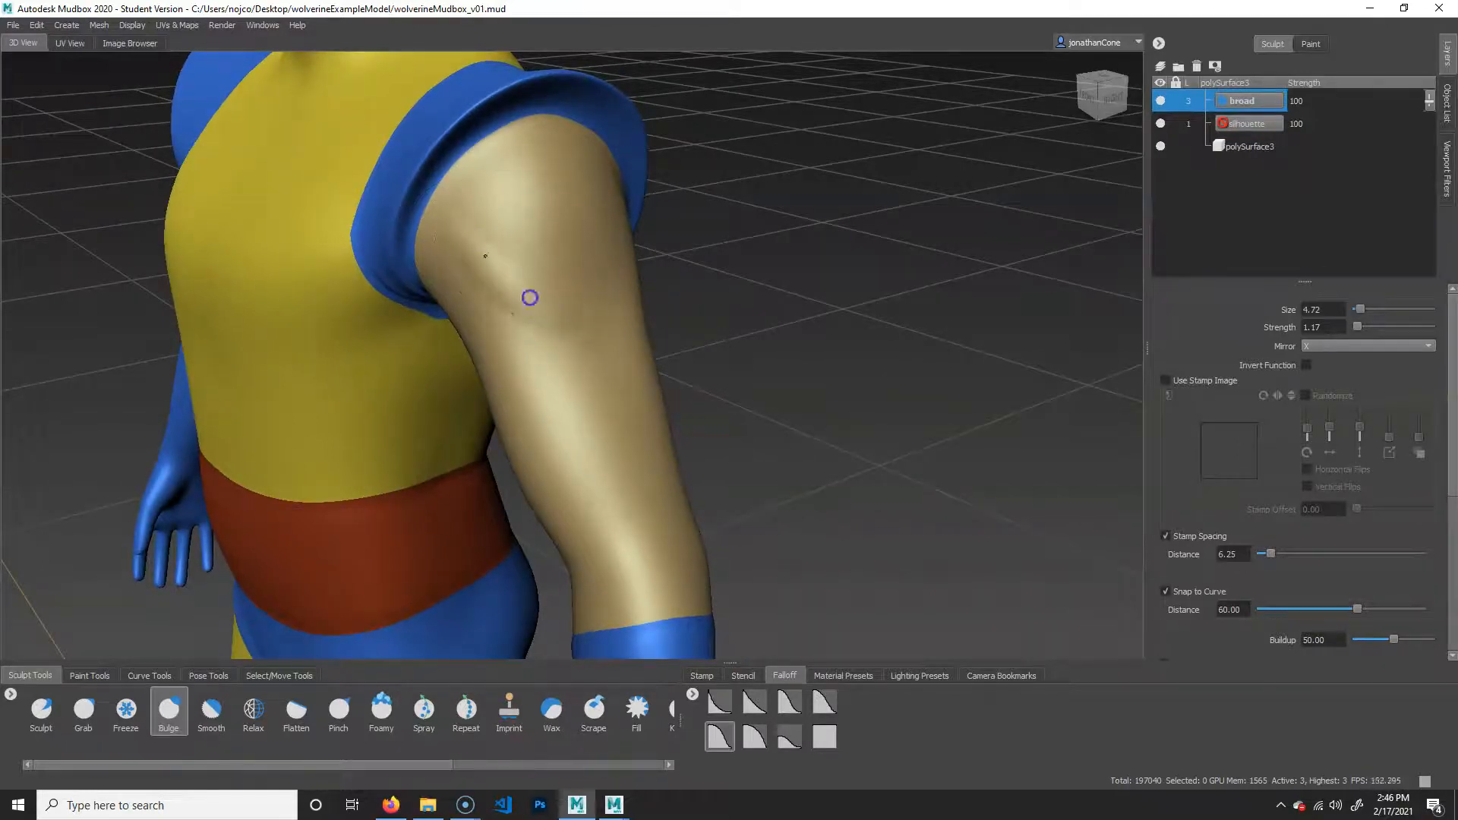
Step: Build up the deltoid's rear edge and vertical muscle bands with Bulge strokes from the side, and smooth them
mouse_move(653, 289)
alt+mouse_down()
mouse_move(710, 335)
mouse_move(744, 342)
alt+mouse_up()
mouse_move(541, 191)
mouse_down()
mouse_move(496, 303)
mouse_move(479, 296)
mouse_up()
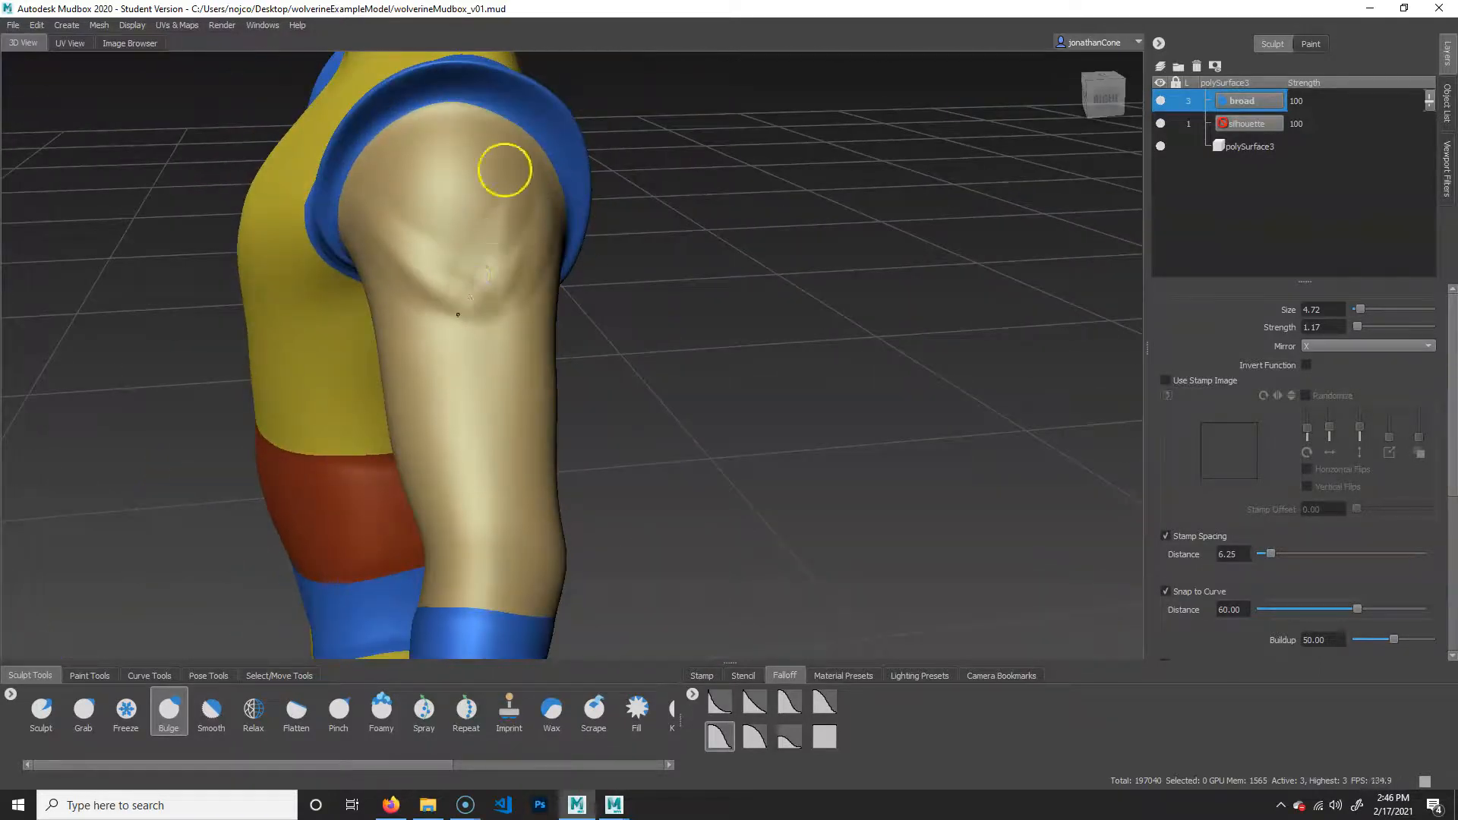
drag(486, 156, 469, 301)
drag(453, 125, 454, 254)
drag(398, 169, 436, 293)
drag(369, 219, 455, 309)
drag(482, 144, 509, 266)
drag(532, 163, 505, 334)
mouse_move(463, 163)
shift+mouse_down()
mouse_move(427, 277)
mouse_move(505, 316)
shift+mouse_up()
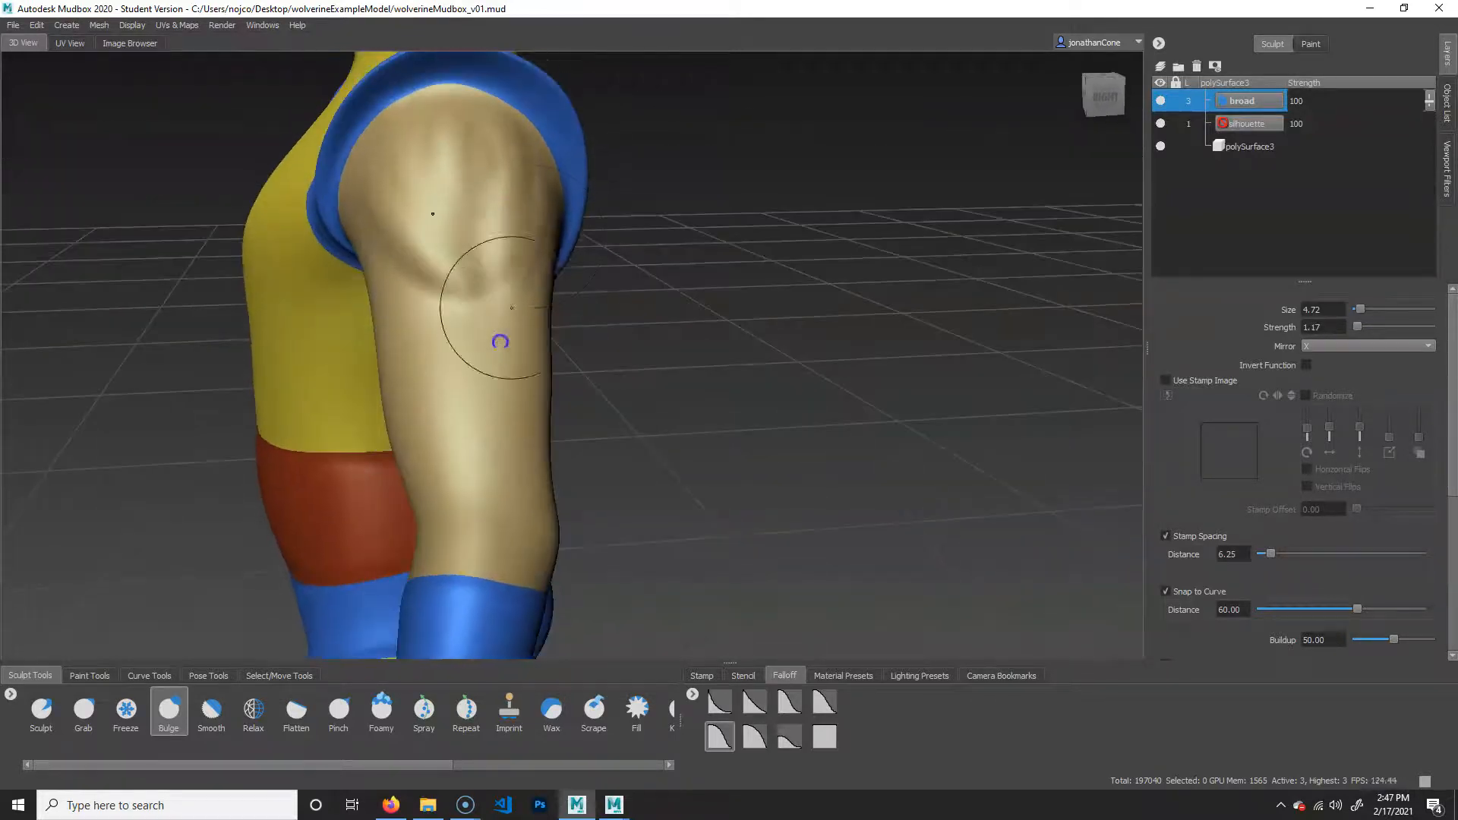
Step: Bulge the biceps along the front of the upper arm and smooth it from several angles
mouse_move(582, 360)
alt+mouse_down()
mouse_move(690, 361)
mouse_move(604, 319)
alt+mouse_up()
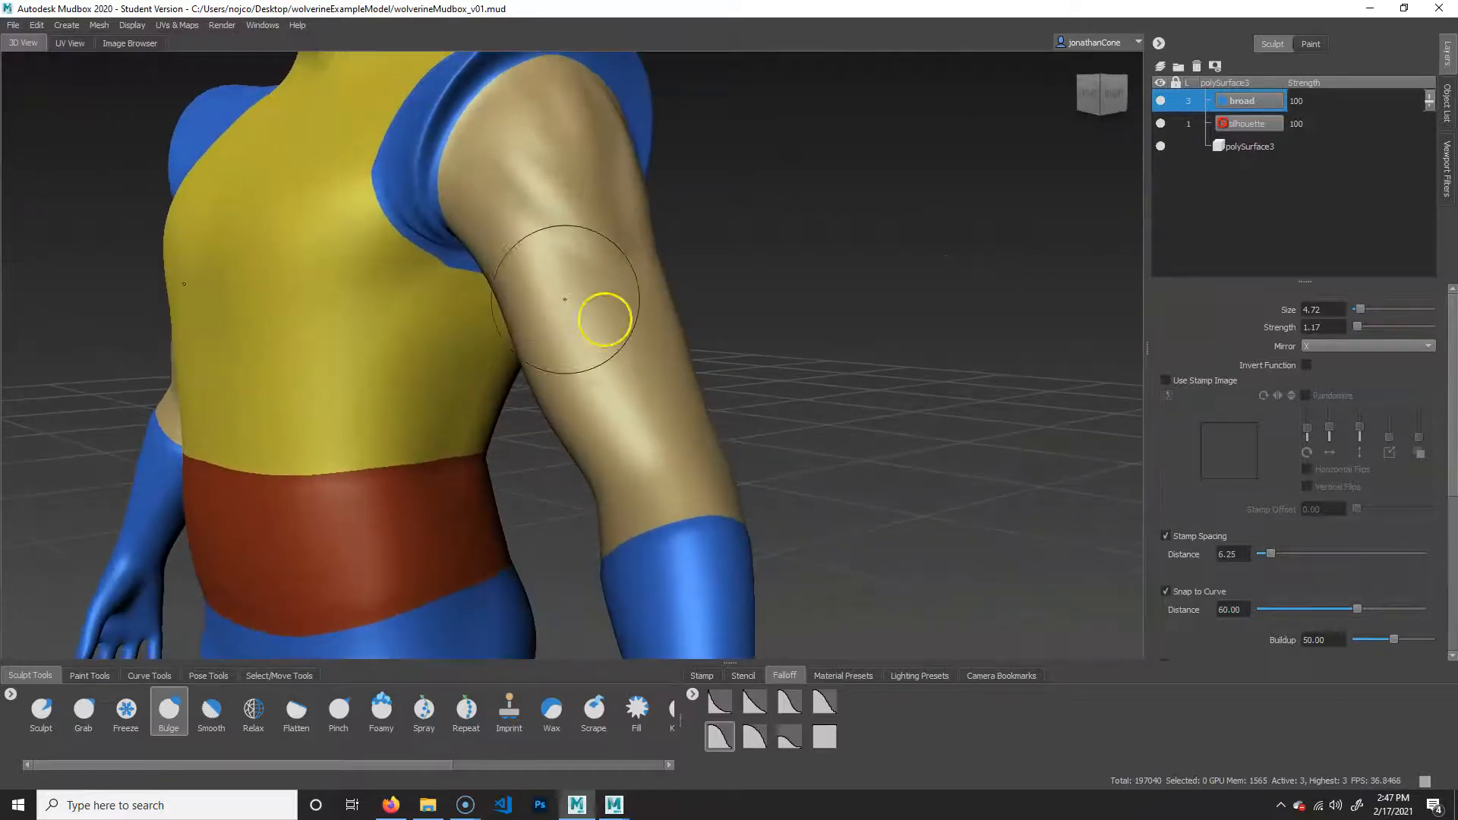
drag(530, 266, 613, 437)
mouse_move(568, 394)
alt+mouse_down()
mouse_move(658, 235)
mouse_move(774, 335)
alt+mouse_up()
shift+drag(738, 225, 793, 302)
mouse_move(811, 219)
alt+mouse_down()
mouse_move(749, 335)
mouse_move(478, 274)
mouse_move(537, 453)
alt+mouse_up()
shift+drag(520, 331, 559, 447)
mouse_move(710, 433)
alt+mouse_down()
mouse_move(700, 366)
mouse_move(668, 365)
mouse_move(687, 357)
alt+mouse_up()
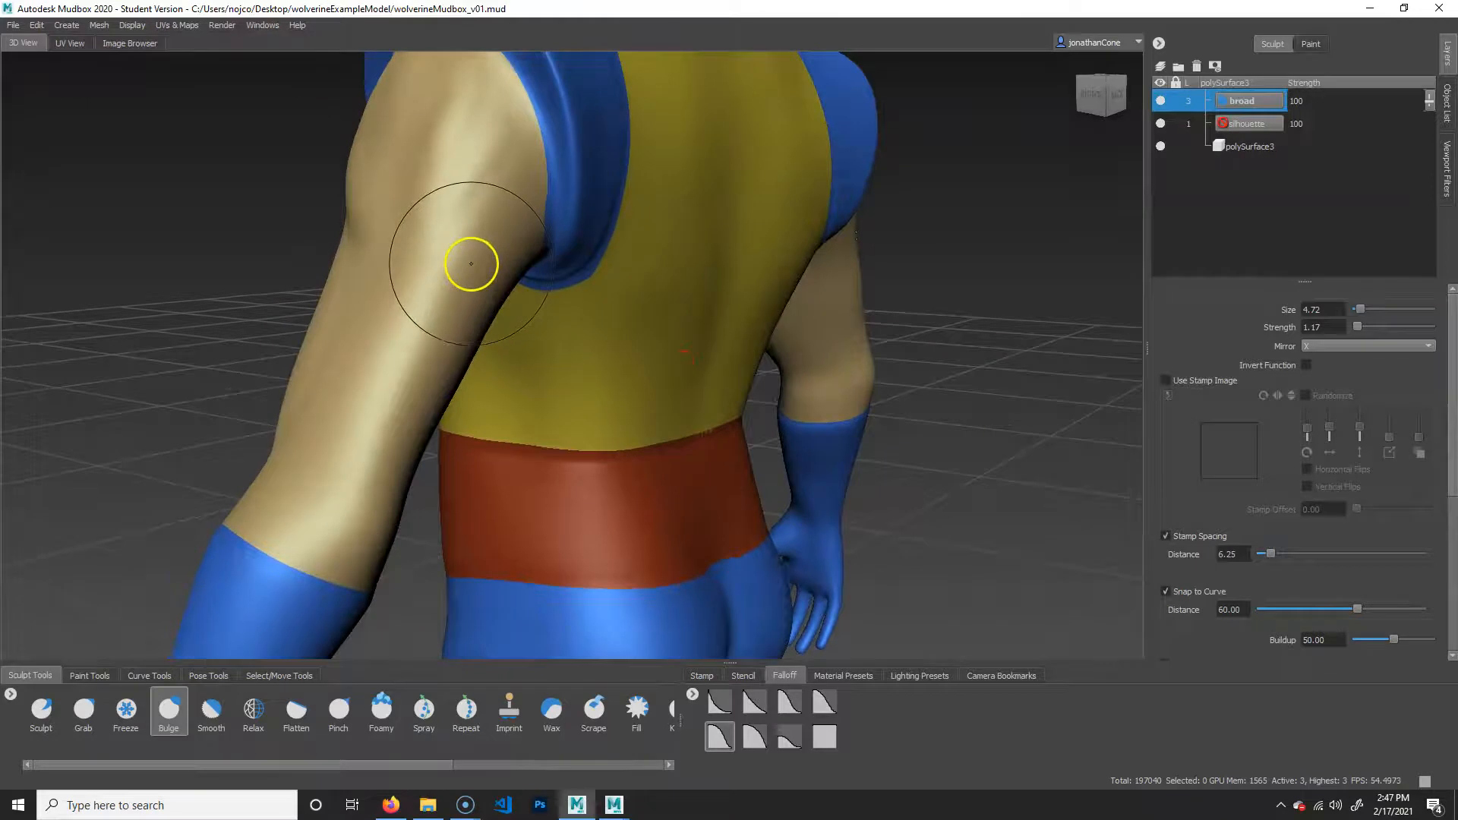
Step: Set the Bulge brush size to 4.06, raise the triceps along the back of the upper arm and smooth it
drag(469, 270, 459, 267)
alt+drag(422, 442, 473, 271)
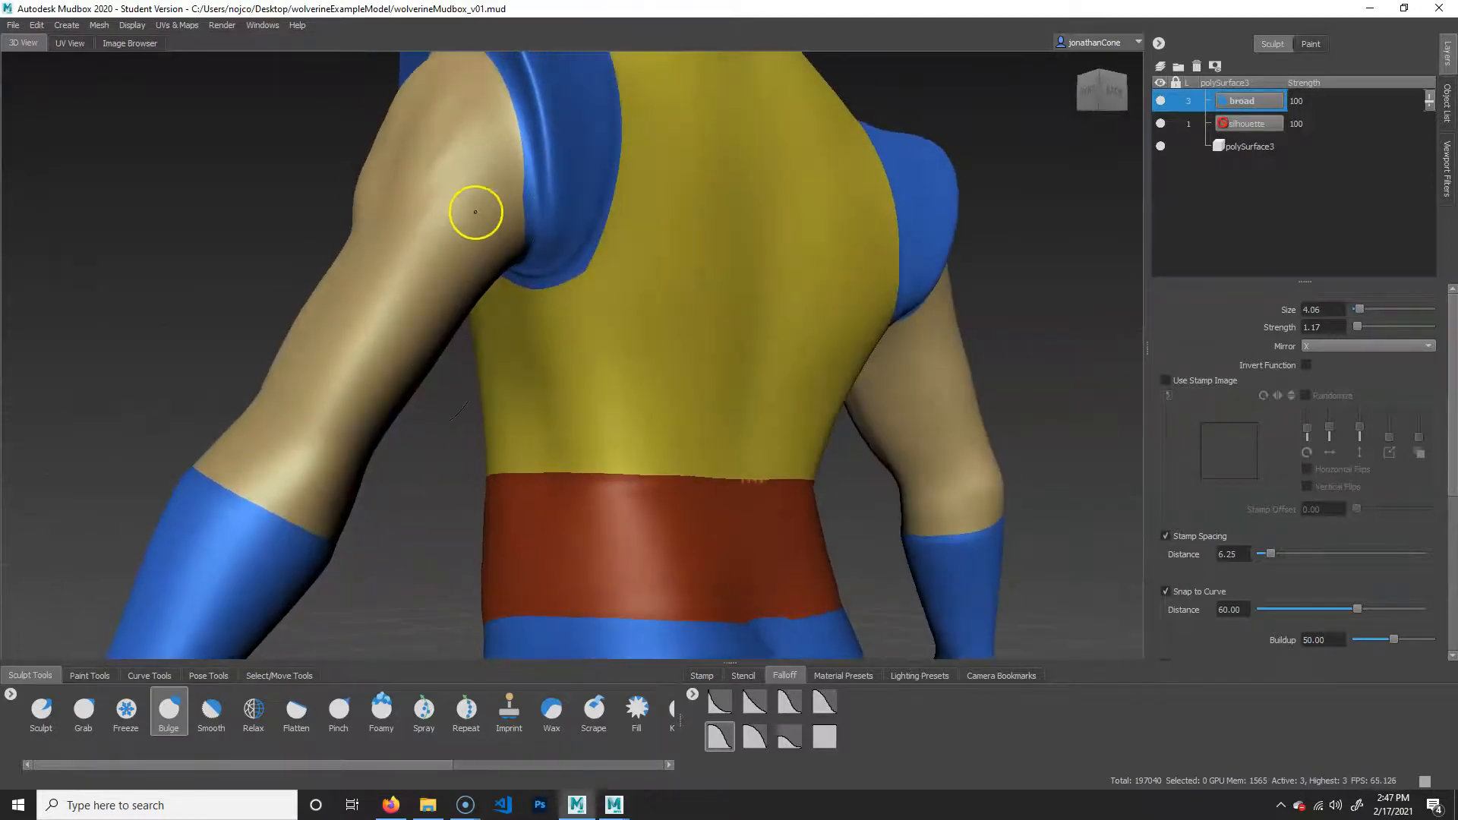
mouse_move(378, 368)
alt+mouse_down()
mouse_move(332, 416)
mouse_move(477, 279)
alt+mouse_up()
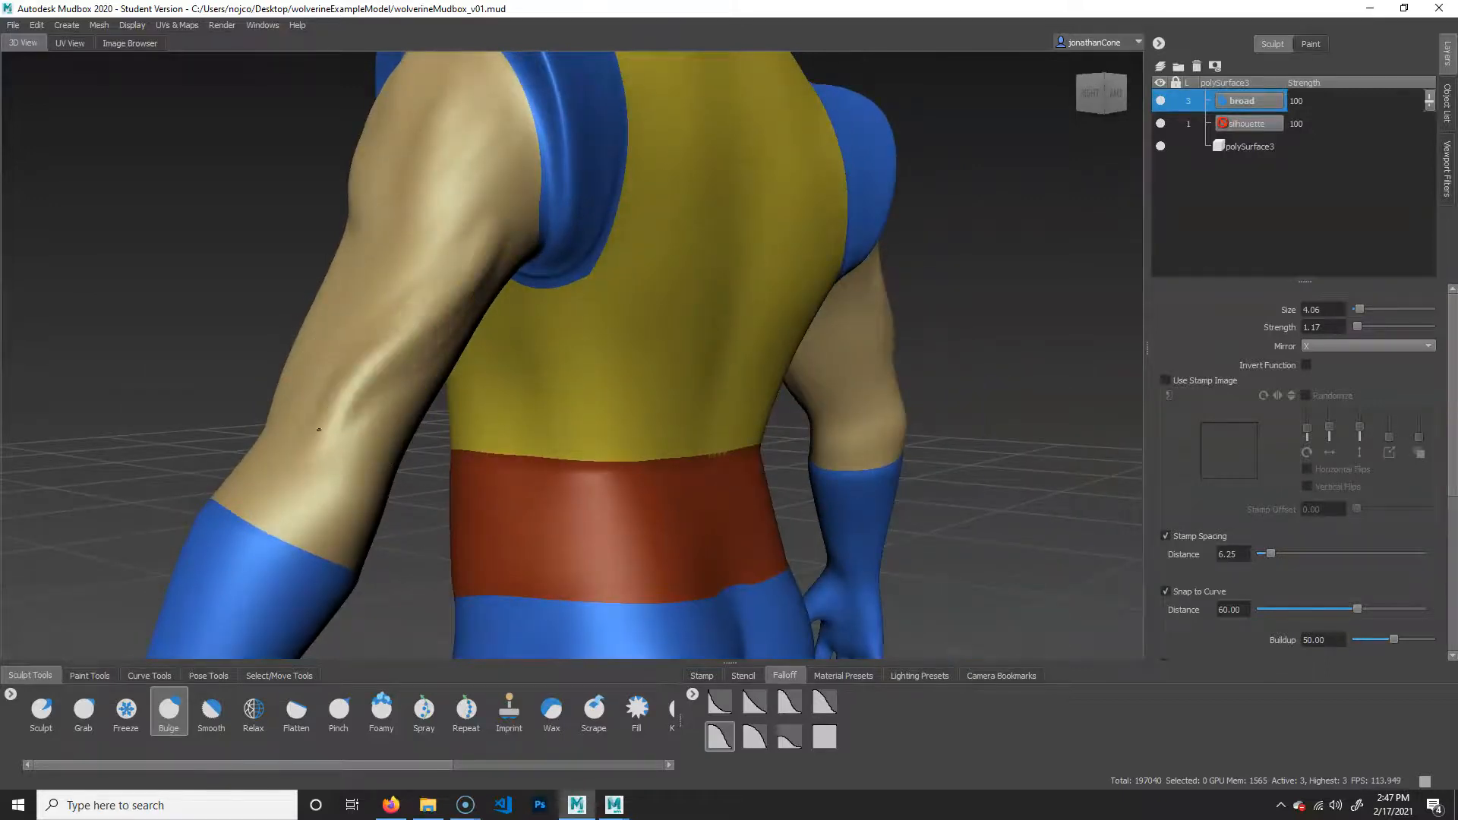
shift+drag(346, 432, 485, 264)
Step: Build up the triceps from behind with Bulge strokes, enlarging the brush to size 5.99, and smooth the result
alt+drag(345, 367, 334, 450)
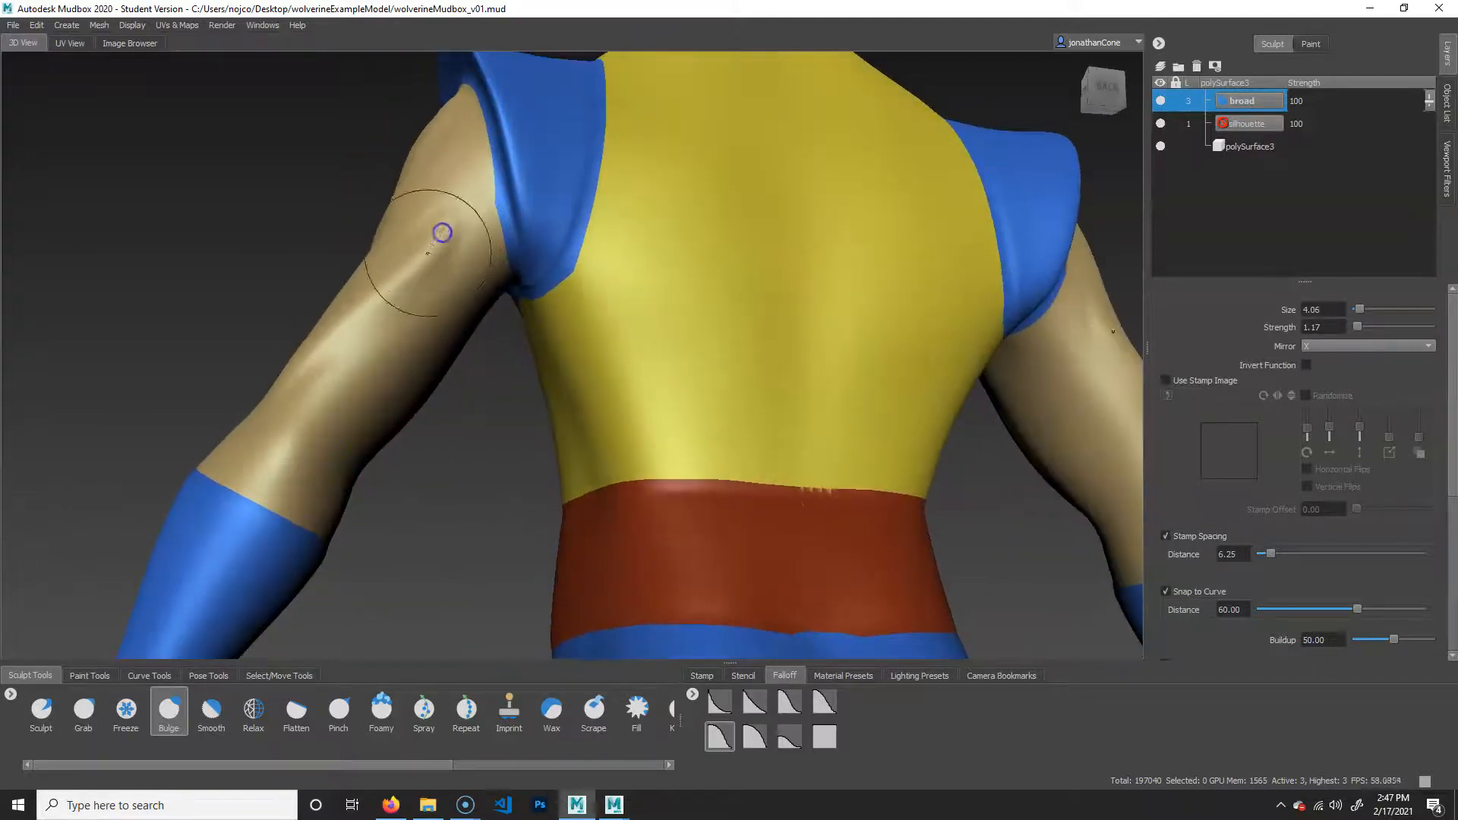
drag(468, 253, 410, 362)
drag(457, 291, 454, 298)
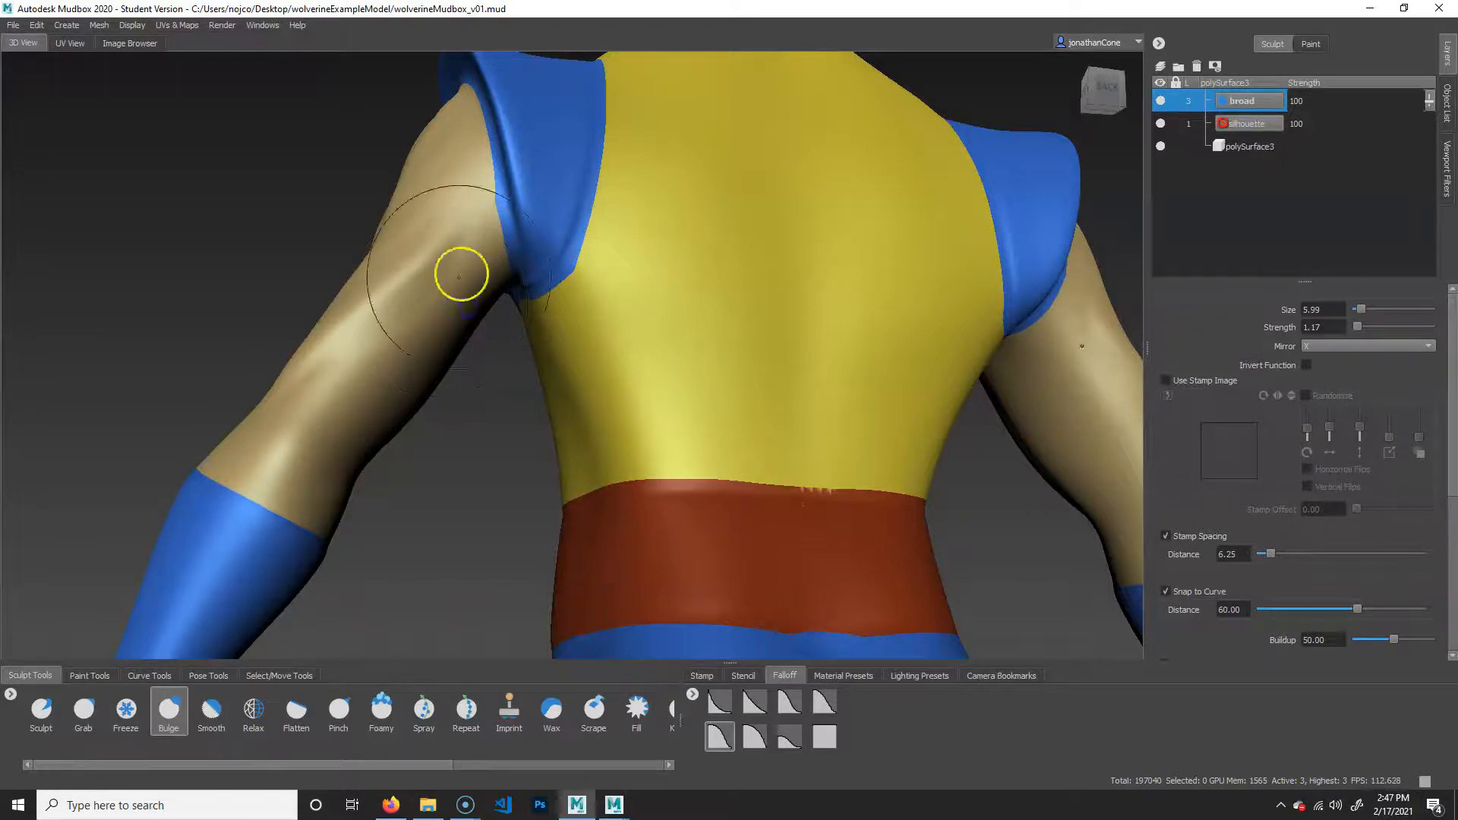
mouse_move(429, 307)
mouse_down()
mouse_move(343, 486)
mouse_move(431, 305)
mouse_up()
key(shift)
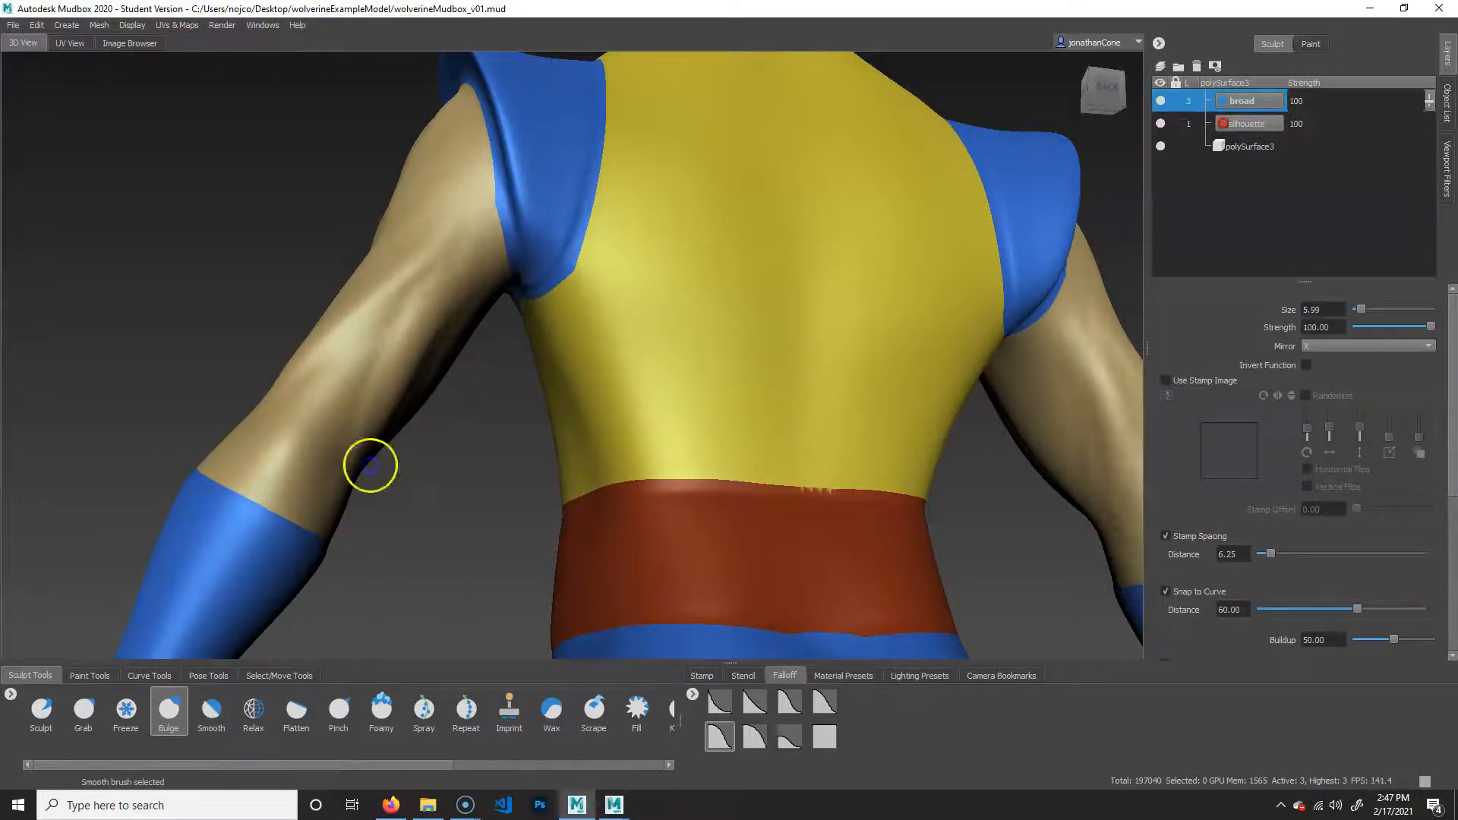
Step: Raise the outer triceps from the rear side with Bulge strokes between the deltoid and the elbow, and smooth them
alt+drag(429, 358, 499, 276)
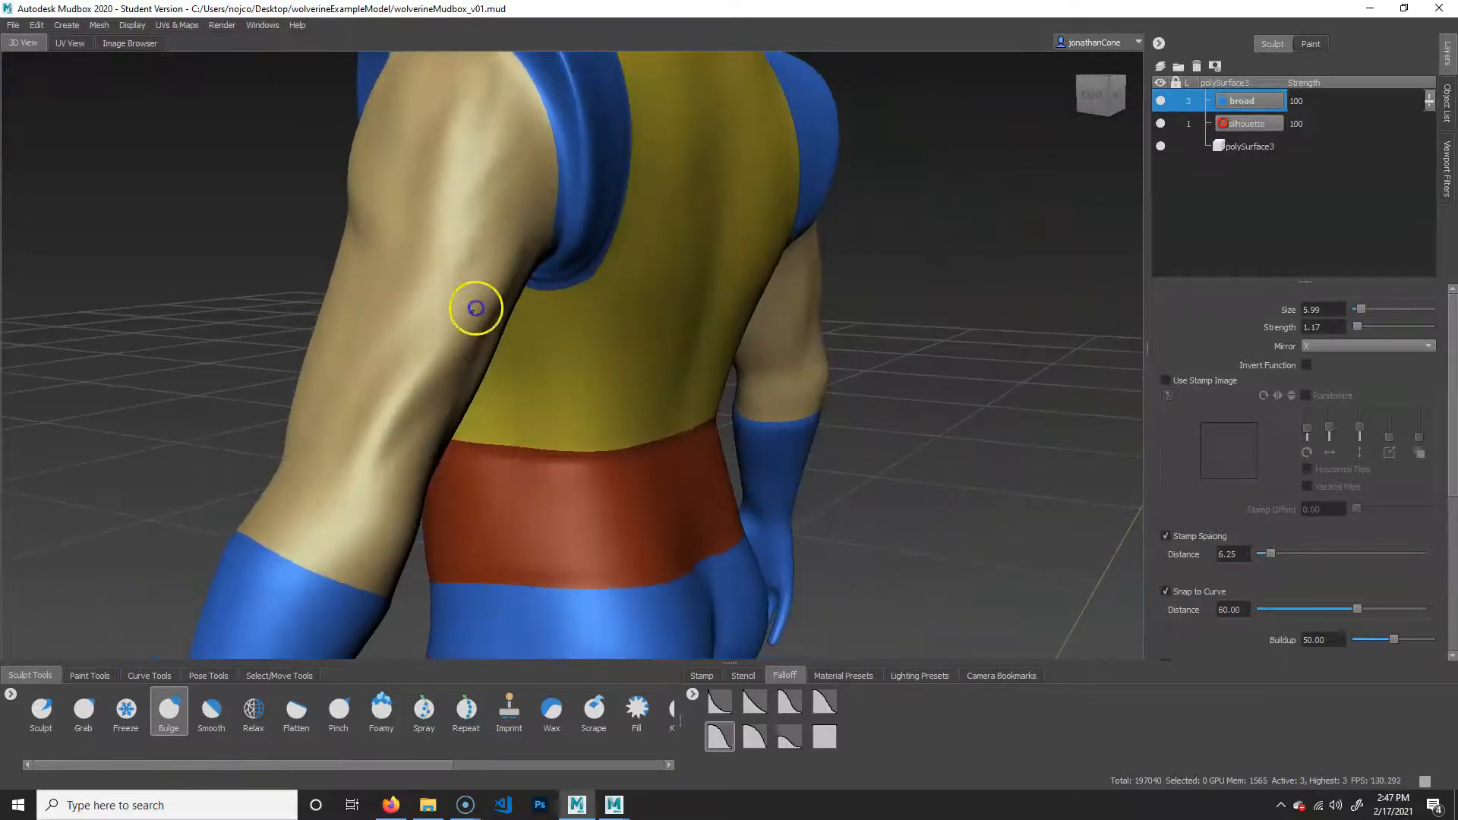
drag(424, 329, 481, 308)
drag(411, 381, 495, 280)
drag(415, 381, 463, 278)
mouse_move(406, 335)
mouse_down()
mouse_move(415, 378)
mouse_move(362, 434)
mouse_up()
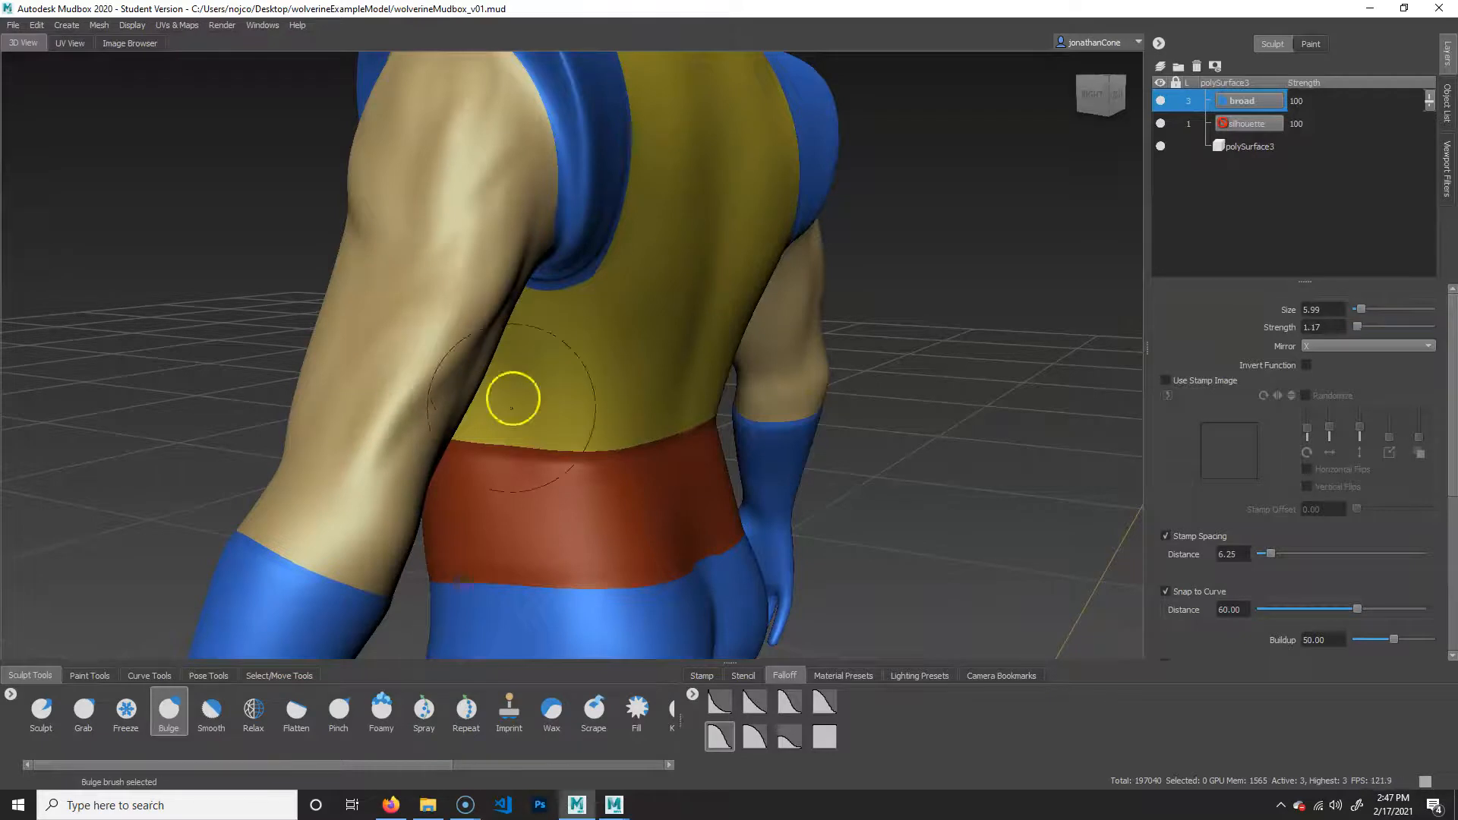
Step: Set the Bulge brush size to 4.19, raise the bony point at the back of the elbow and smooth it
alt+drag(511, 397, 414, 361)
mouse_move(397, 509)
alt+mouse_down()
mouse_move(491, 511)
mouse_move(446, 478)
alt+mouse_up()
key(q)
key(b)
drag(386, 415, 364, 416)
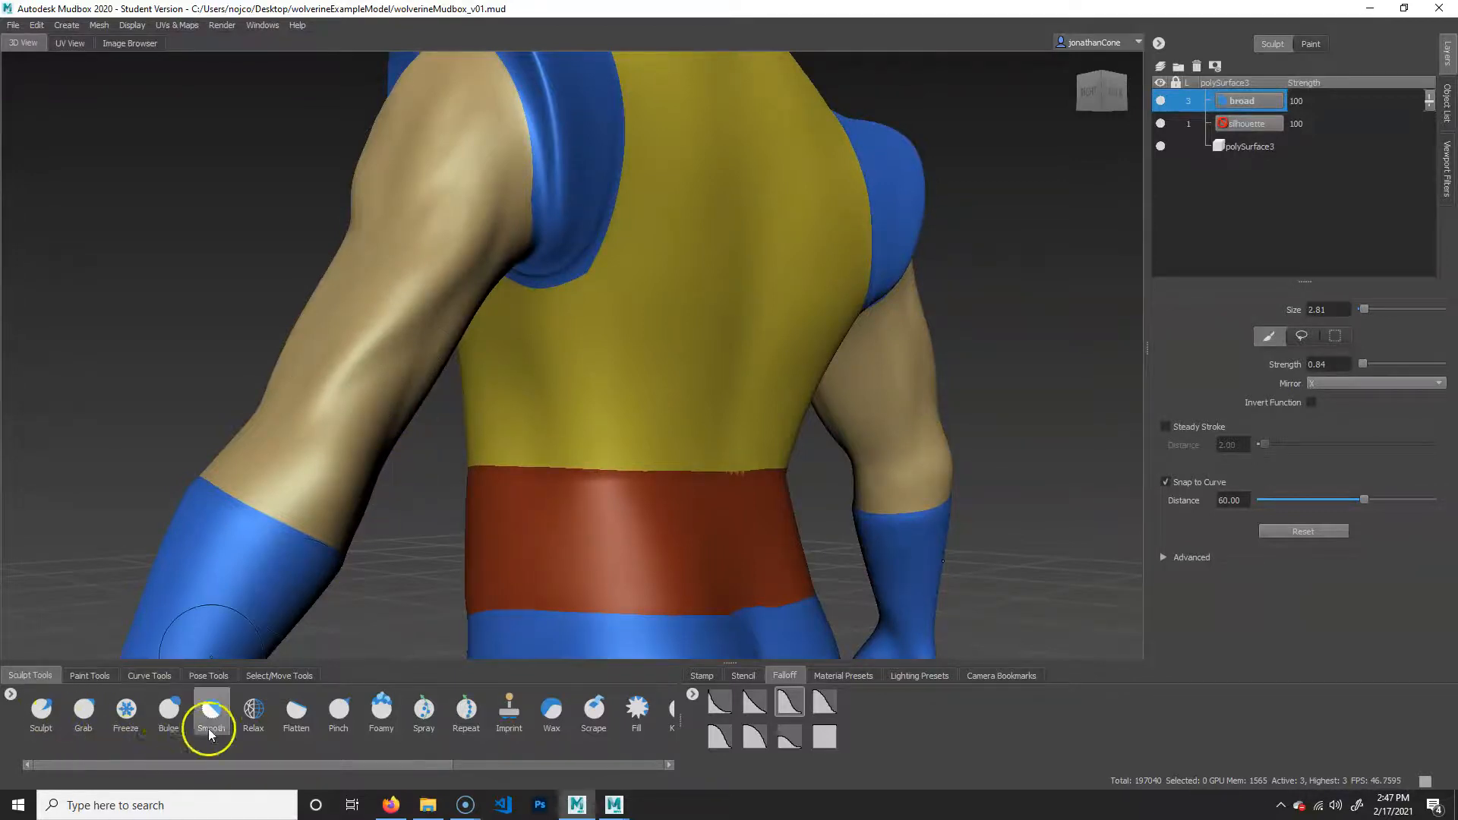
click(168, 710)
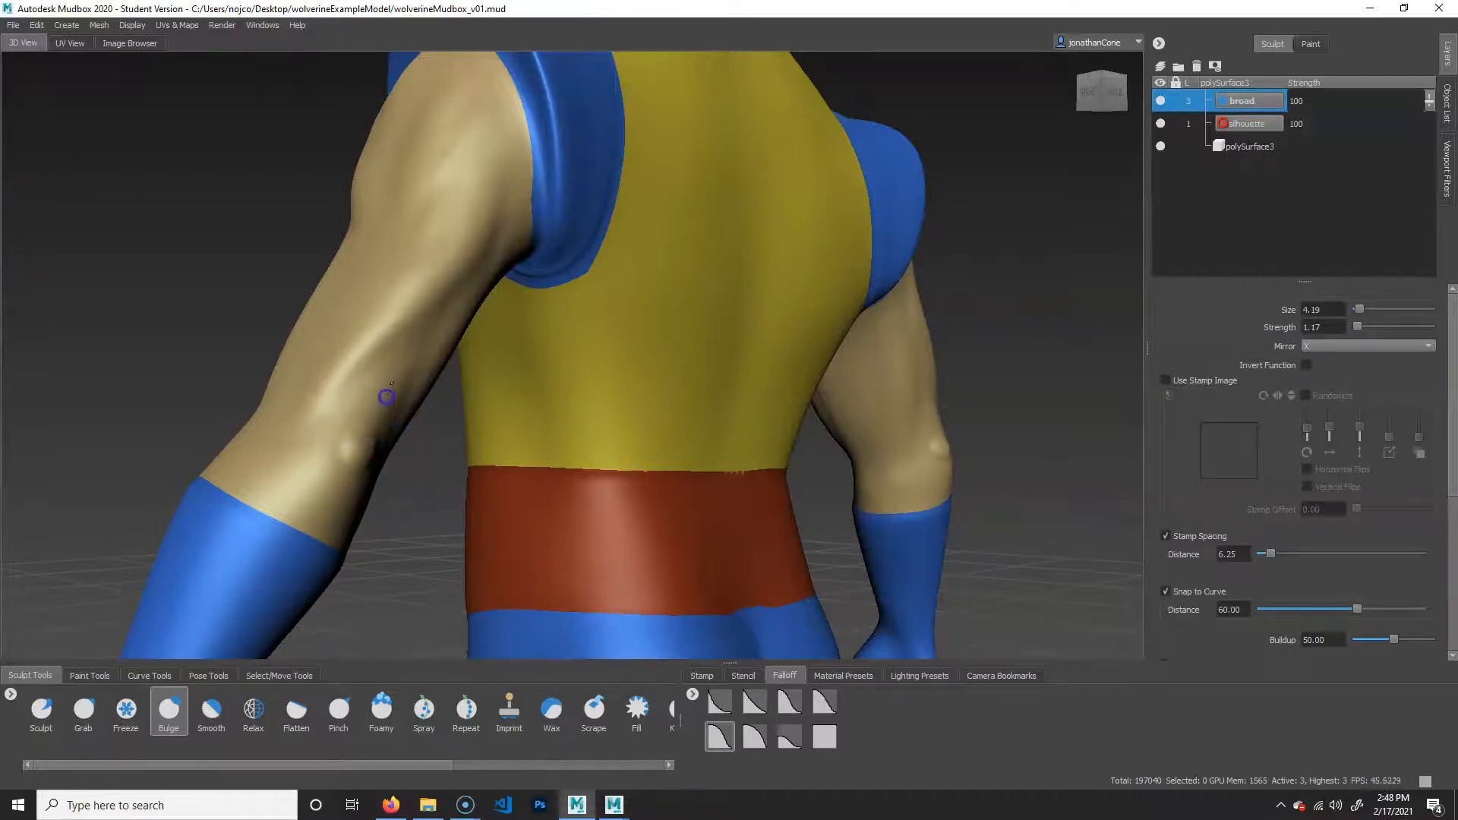
mouse_move(359, 451)
shift+mouse_down()
mouse_move(410, 349)
mouse_move(368, 450)
shift+mouse_up()
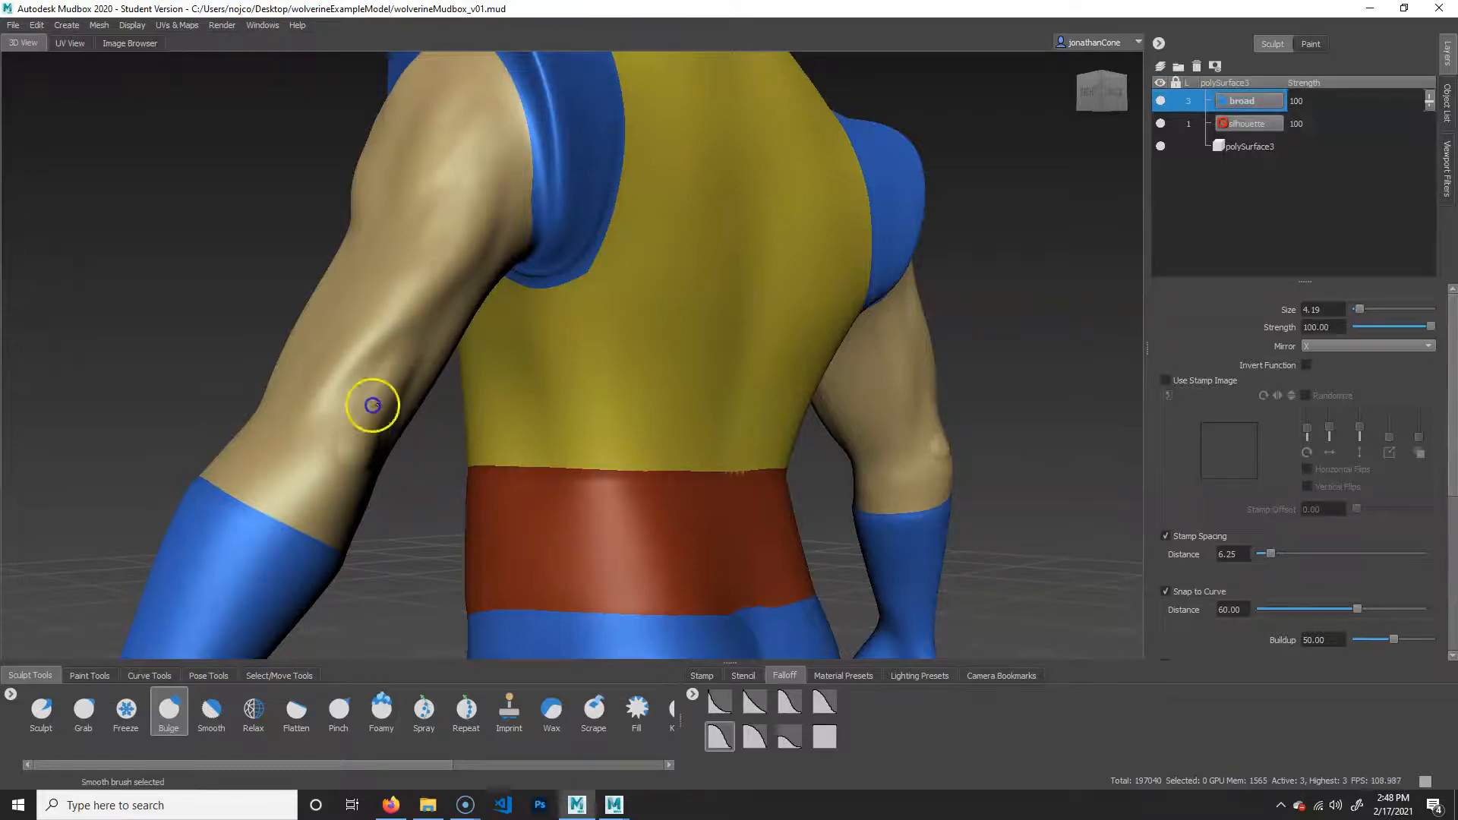
Step: Build up the upper arm's muscle forms from the front with repeated mirrored Bulge strokes
alt+drag(390, 510, 635, 319)
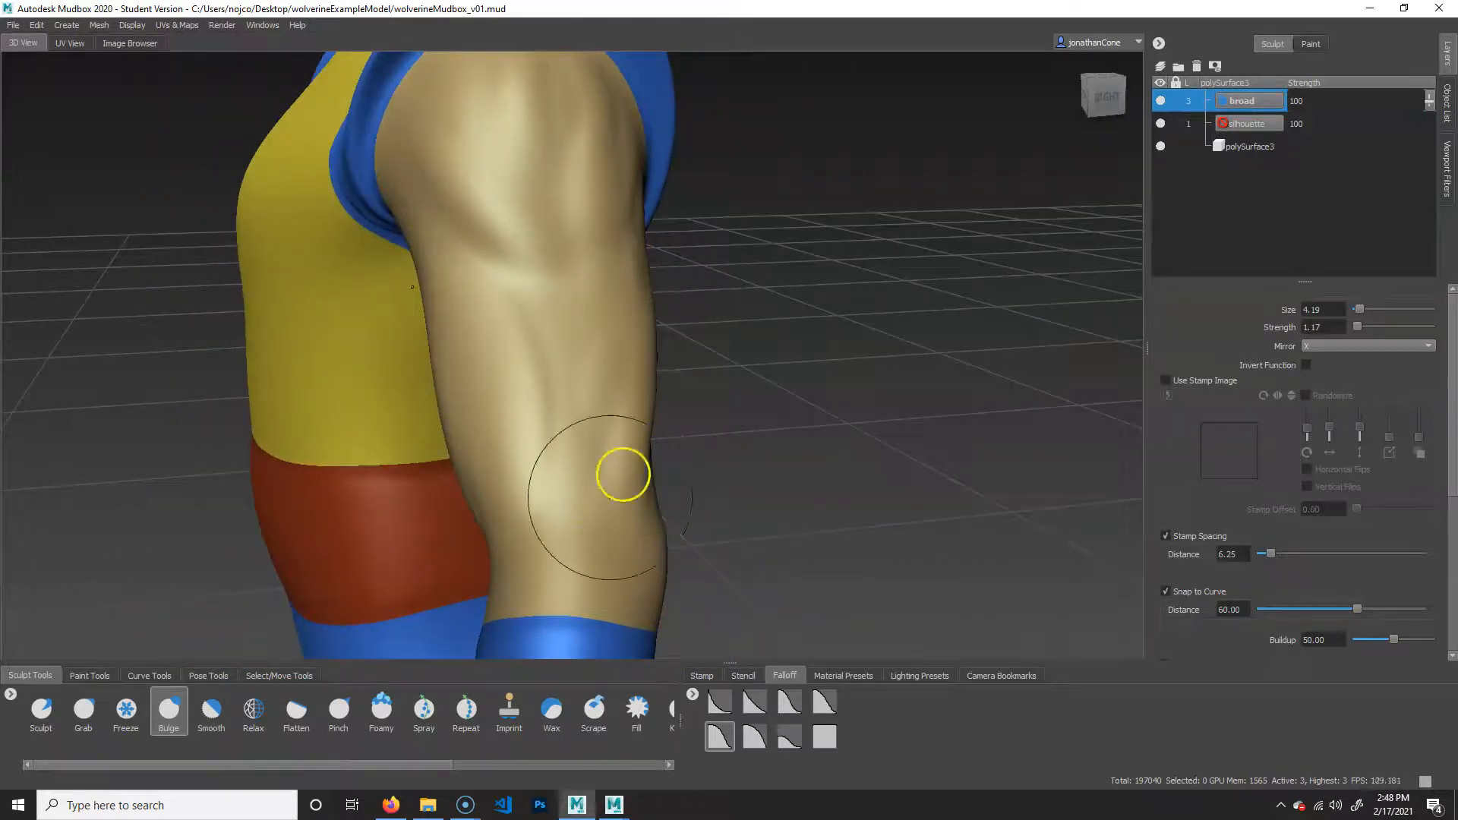
mouse_move(619, 380)
alt+mouse_down()
mouse_move(781, 458)
mouse_move(813, 410)
mouse_move(842, 404)
alt+mouse_up()
mouse_move(635, 352)
alt+mouse_down()
mouse_move(811, 328)
mouse_move(798, 300)
mouse_move(765, 355)
mouse_move(756, 338)
alt+mouse_up()
drag(667, 239, 744, 322)
drag(723, 273, 785, 351)
drag(721, 155, 769, 322)
drag(716, 189, 784, 357)
mouse_move(726, 148)
mouse_down()
mouse_move(770, 339)
mouse_move(718, 312)
mouse_move(742, 296)
mouse_move(674, 129)
mouse_move(729, 277)
mouse_move(699, 282)
mouse_move(709, 171)
mouse_up()
alt+middle_drag(823, 218, 775, 319)
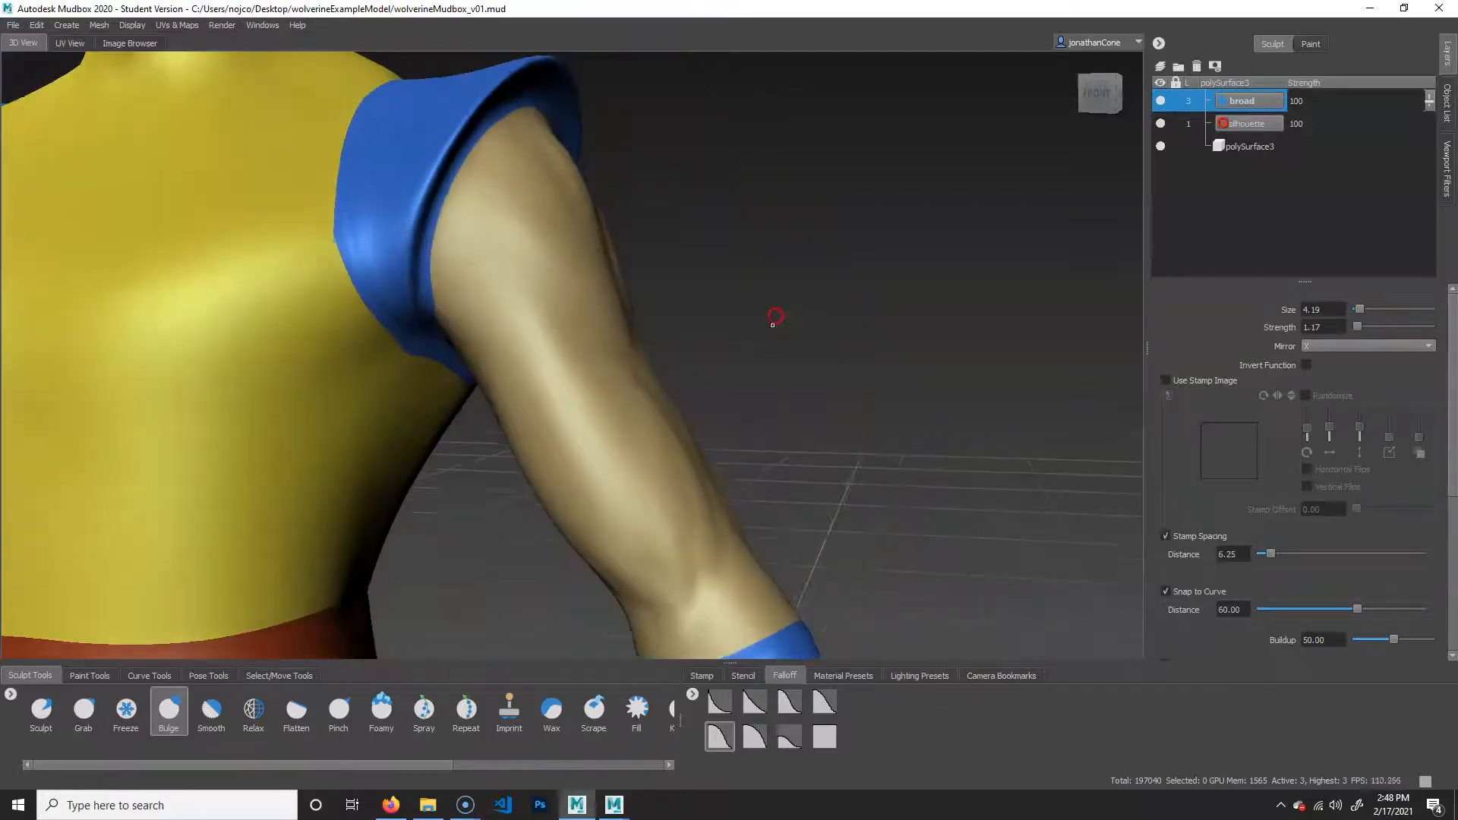
Step: Add mirrored Bulge strokes along the deltoid's front and outer bands and smooth them from the front and side
alt+drag(775, 319, 717, 310)
mouse_move(485, 228)
mouse_down()
mouse_move(485, 247)
mouse_move(452, 215)
mouse_move(544, 290)
mouse_move(478, 228)
mouse_move(530, 262)
mouse_up()
alt+drag(694, 309, 600, 353)
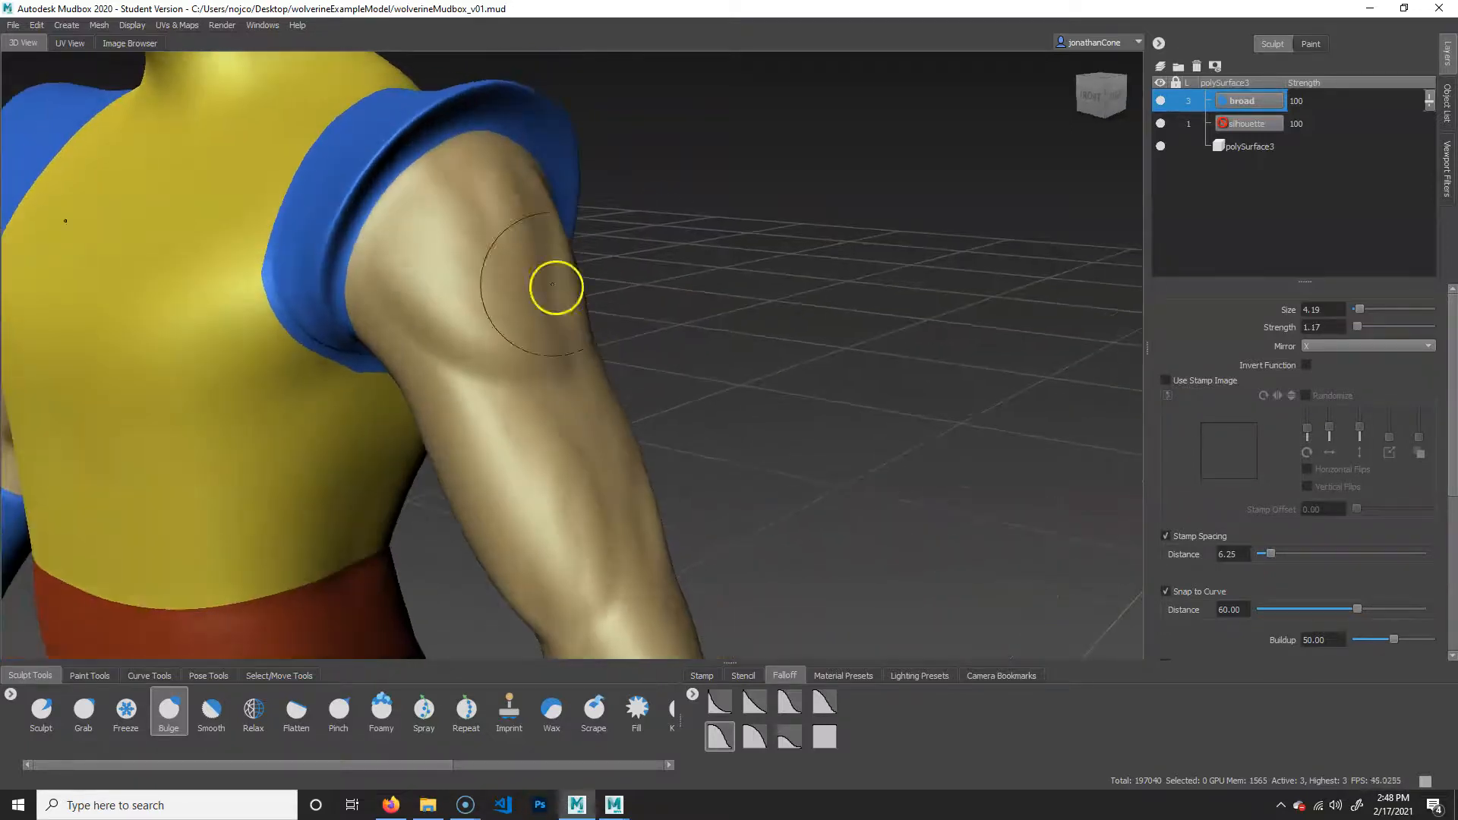
drag(535, 201, 563, 330)
mouse_move(519, 176)
mouse_down()
mouse_move(567, 344)
mouse_move(529, 310)
mouse_up()
drag(498, 231, 450, 208)
alt+drag(544, 240, 481, 248)
shift+drag(452, 200, 527, 293)
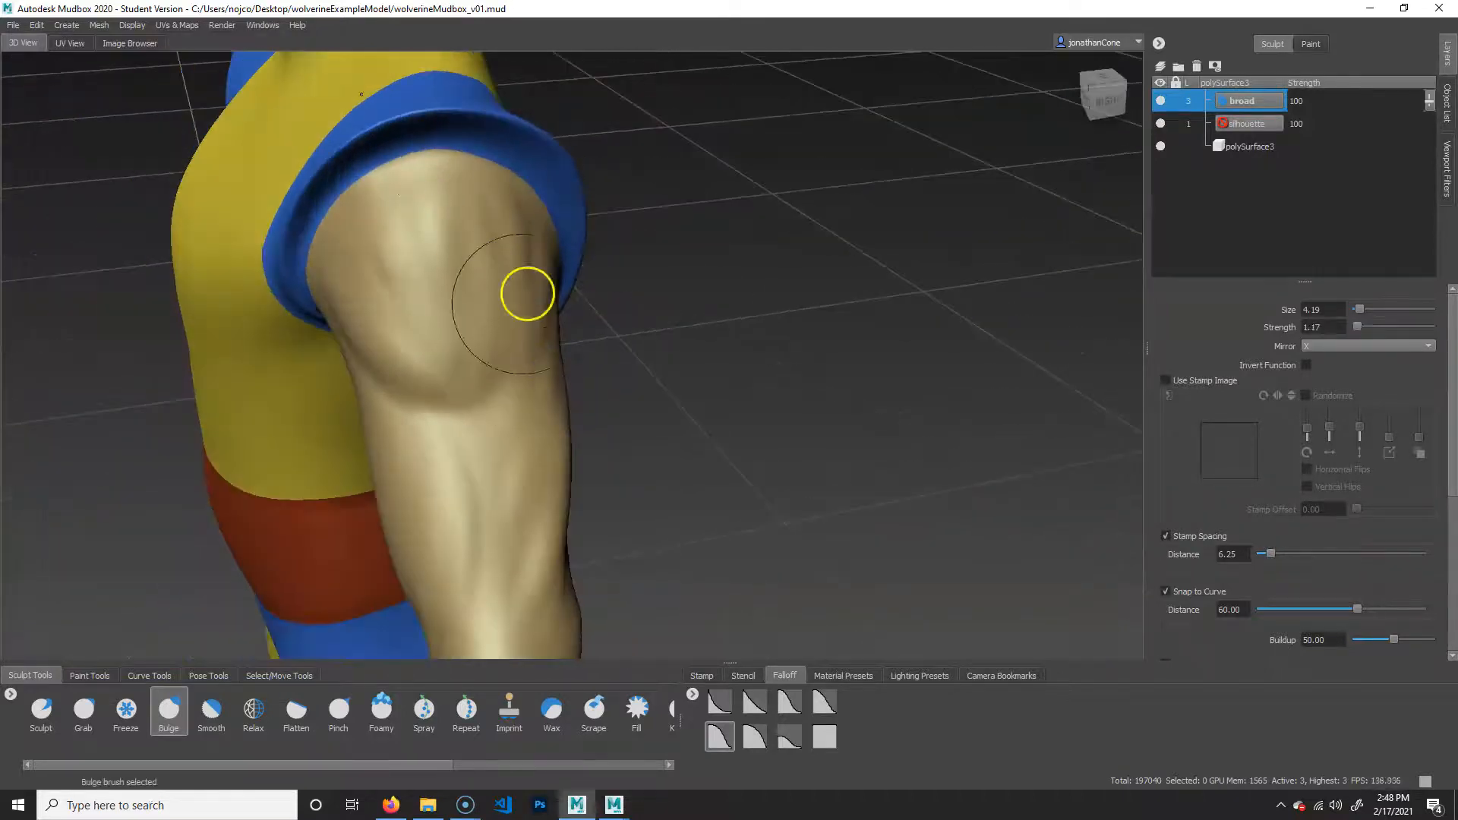
mouse_move(388, 318)
alt+mouse_down()
mouse_move(566, 374)
mouse_move(651, 358)
alt+mouse_up()
click(609, 296)
Step: Carve the crease below the deltoid and the biceps' outer edge with the inverted Sculpt brush and the first falloff preset
click(54, 717)
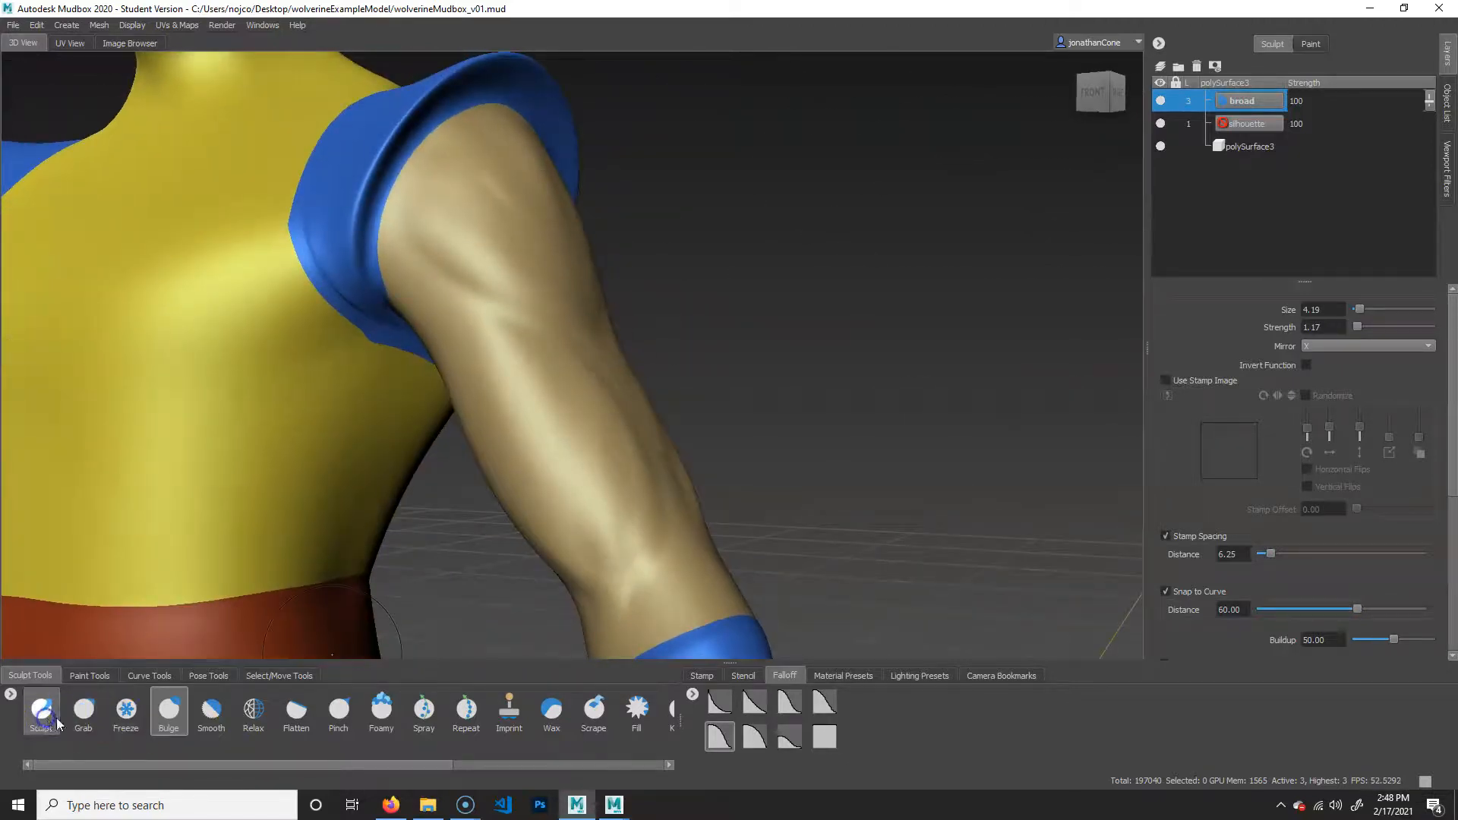
click(718, 703)
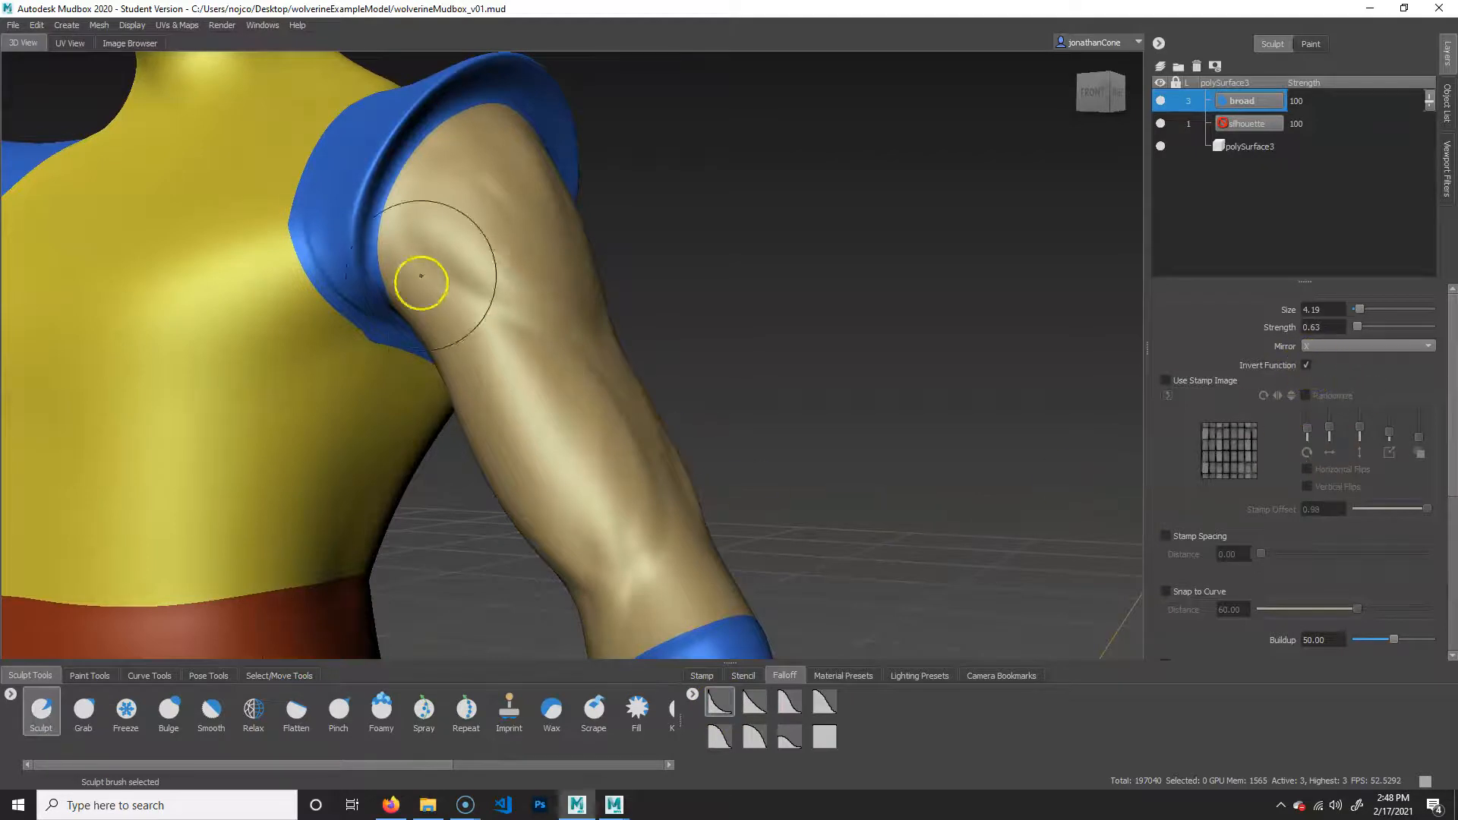
mouse_move(401, 279)
mouse_down()
mouse_move(530, 315)
mouse_move(489, 315)
mouse_up()
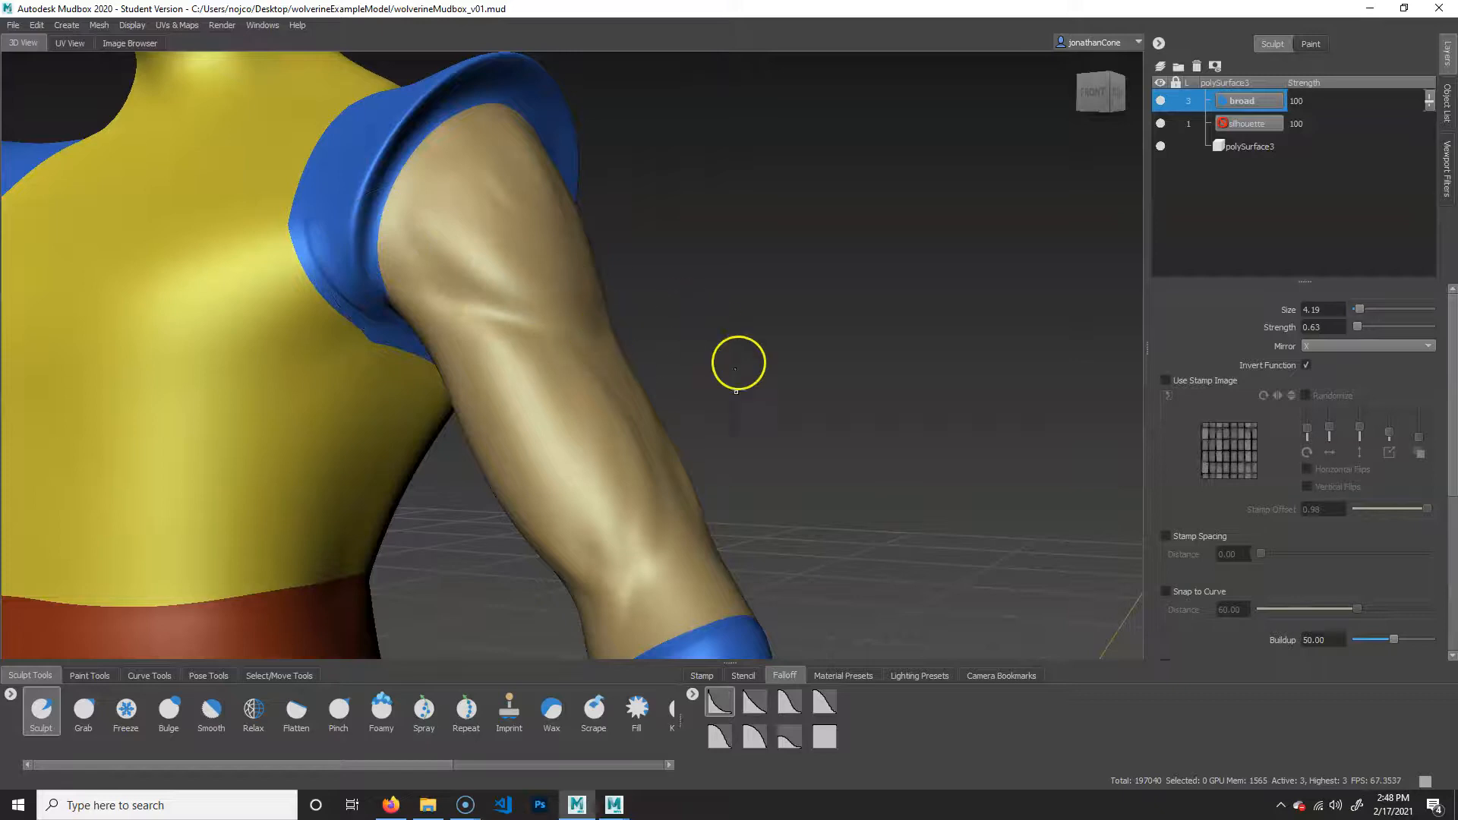
alt+middle_drag(739, 366, 714, 287)
mouse_move(596, 358)
mouse_down()
mouse_move(624, 421)
mouse_move(596, 560)
mouse_up()
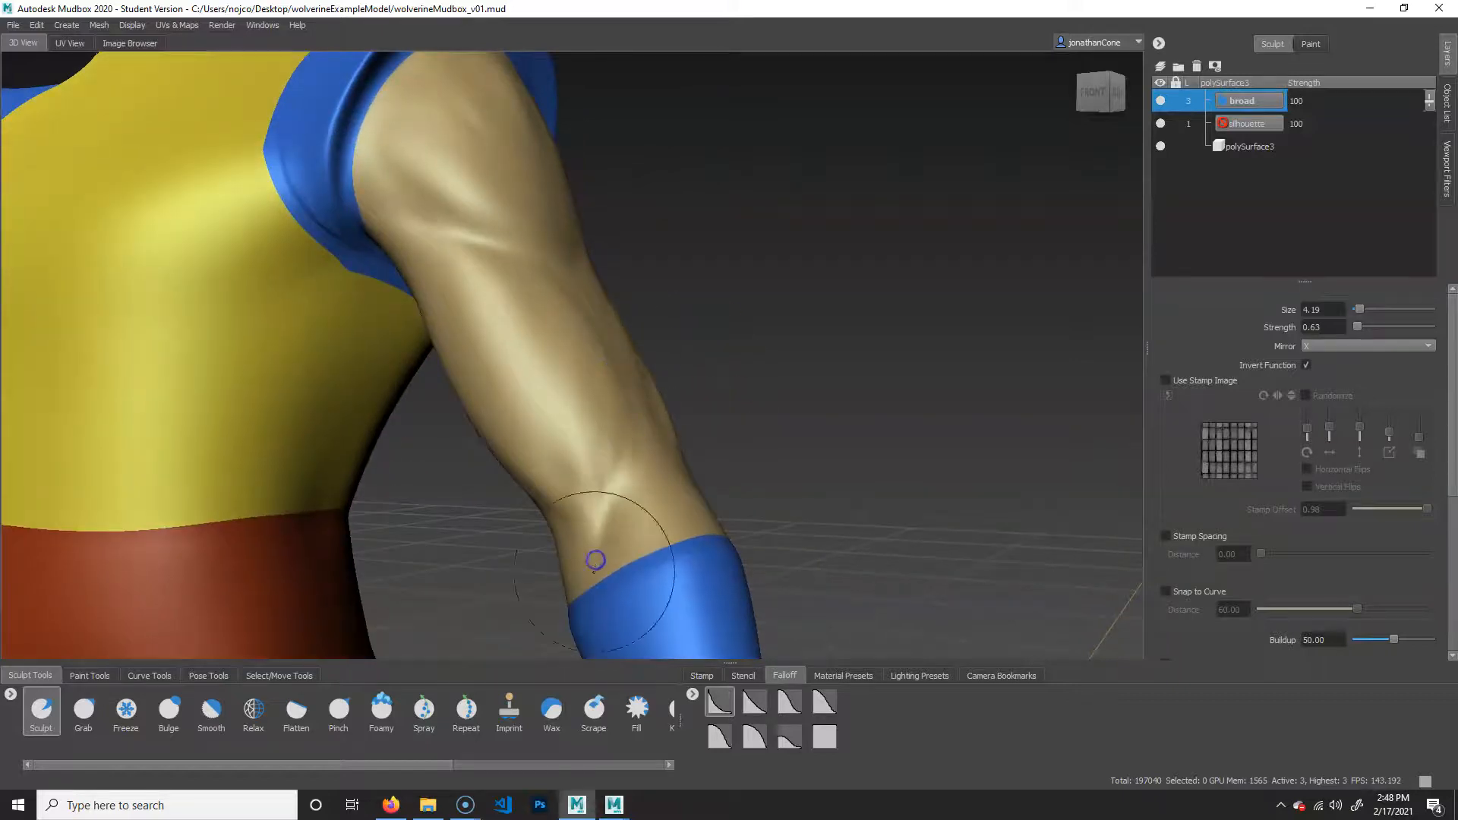
Step: Deepen the crease under the deltoid's outer tip from the side with the inverted Sculpt brush
mouse_move(642, 513)
alt+mouse_down()
mouse_move(736, 417)
mouse_move(742, 456)
alt+mouse_up()
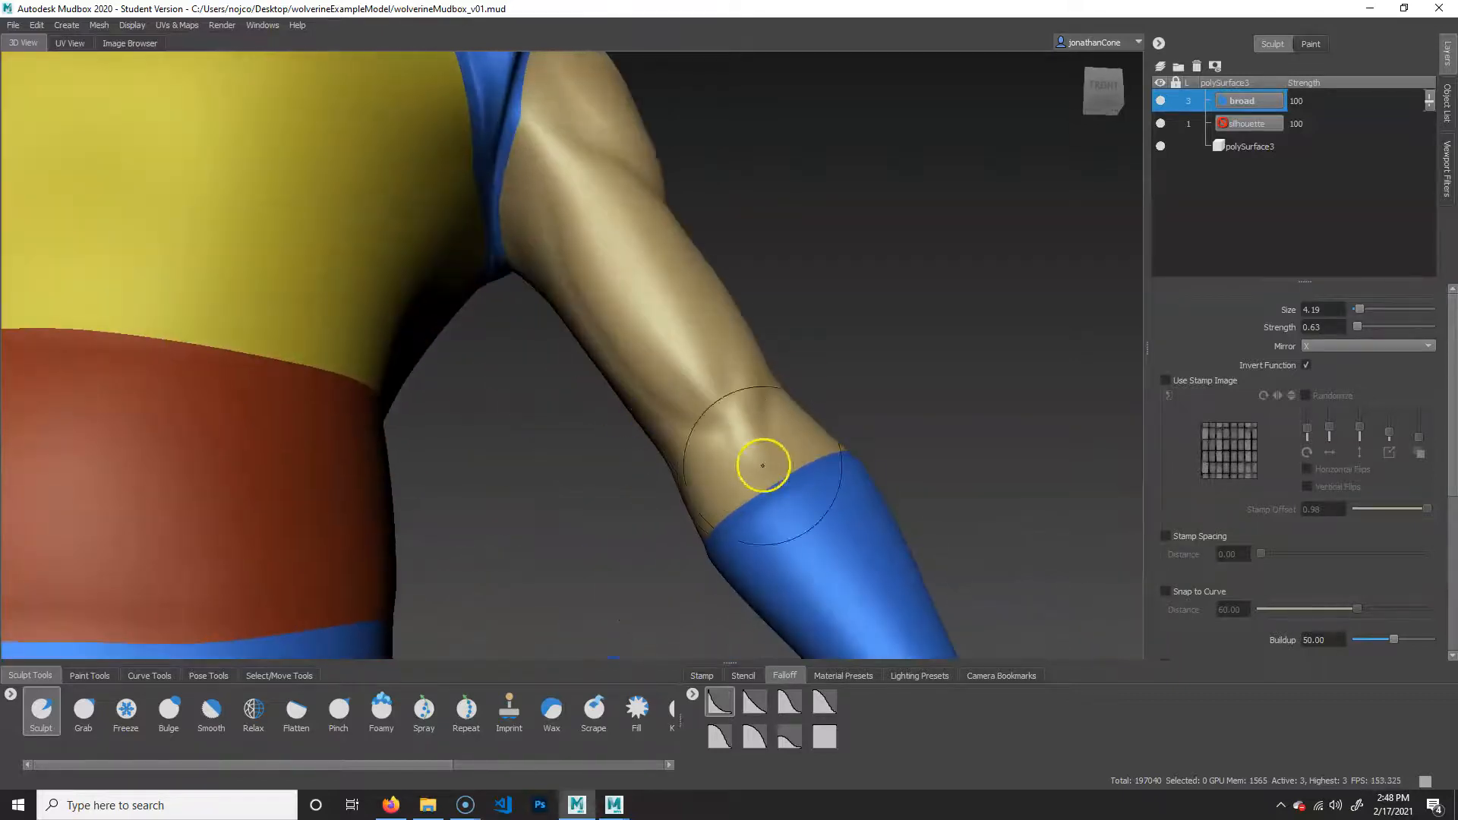
alt+drag(846, 388, 667, 463)
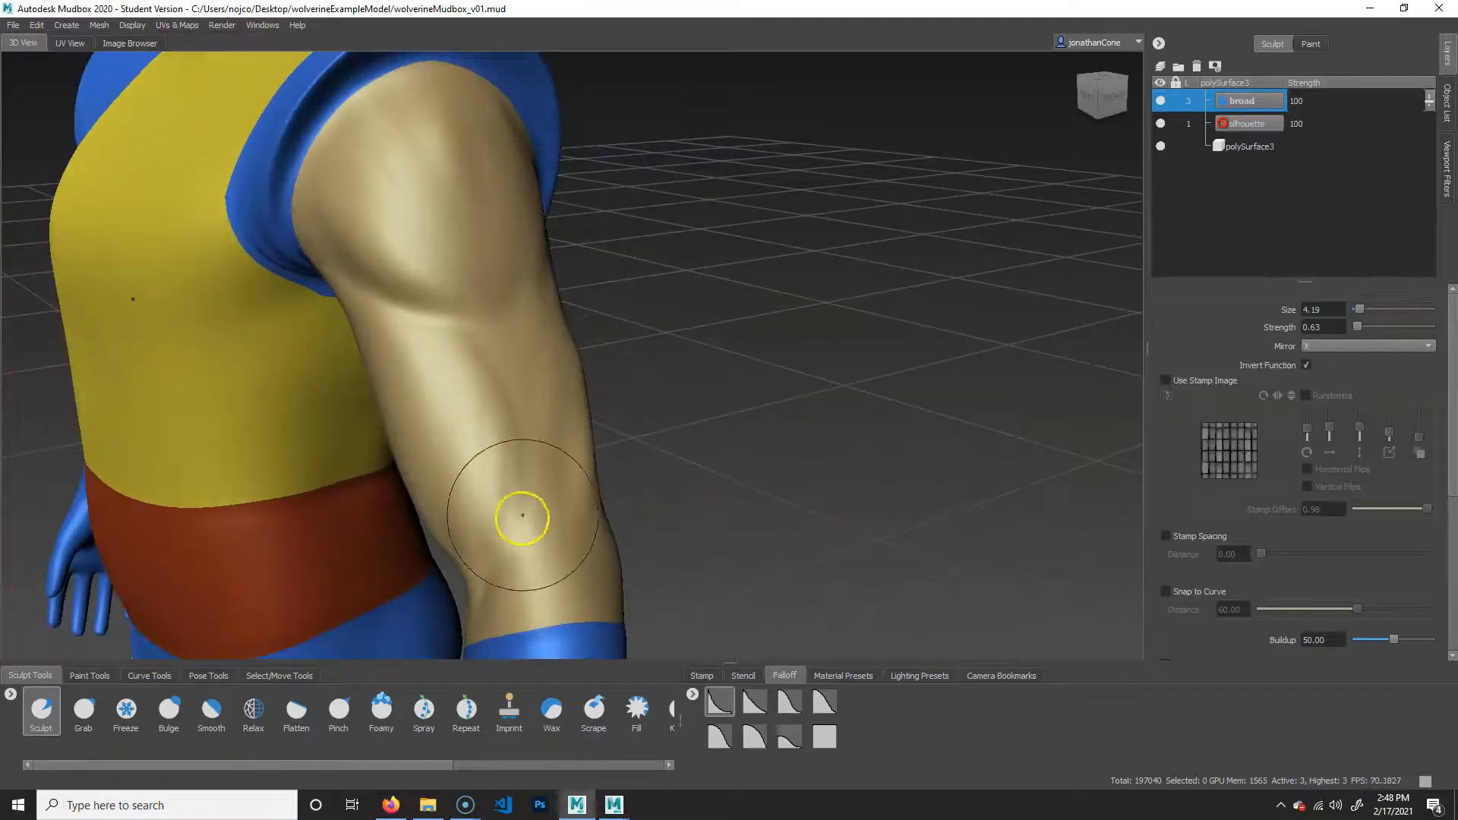
drag(432, 306, 521, 350)
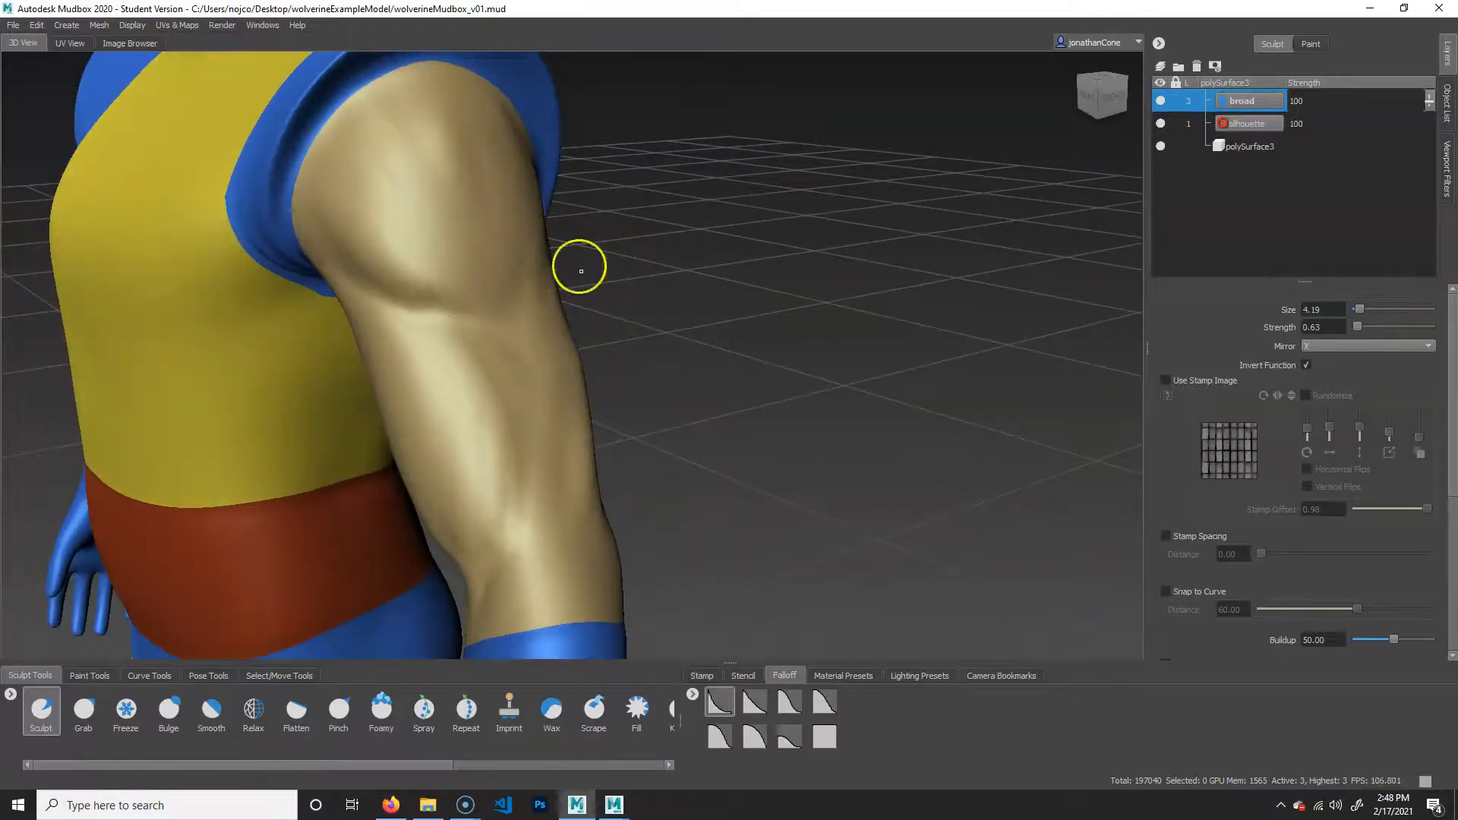
alt+drag(581, 272, 543, 352)
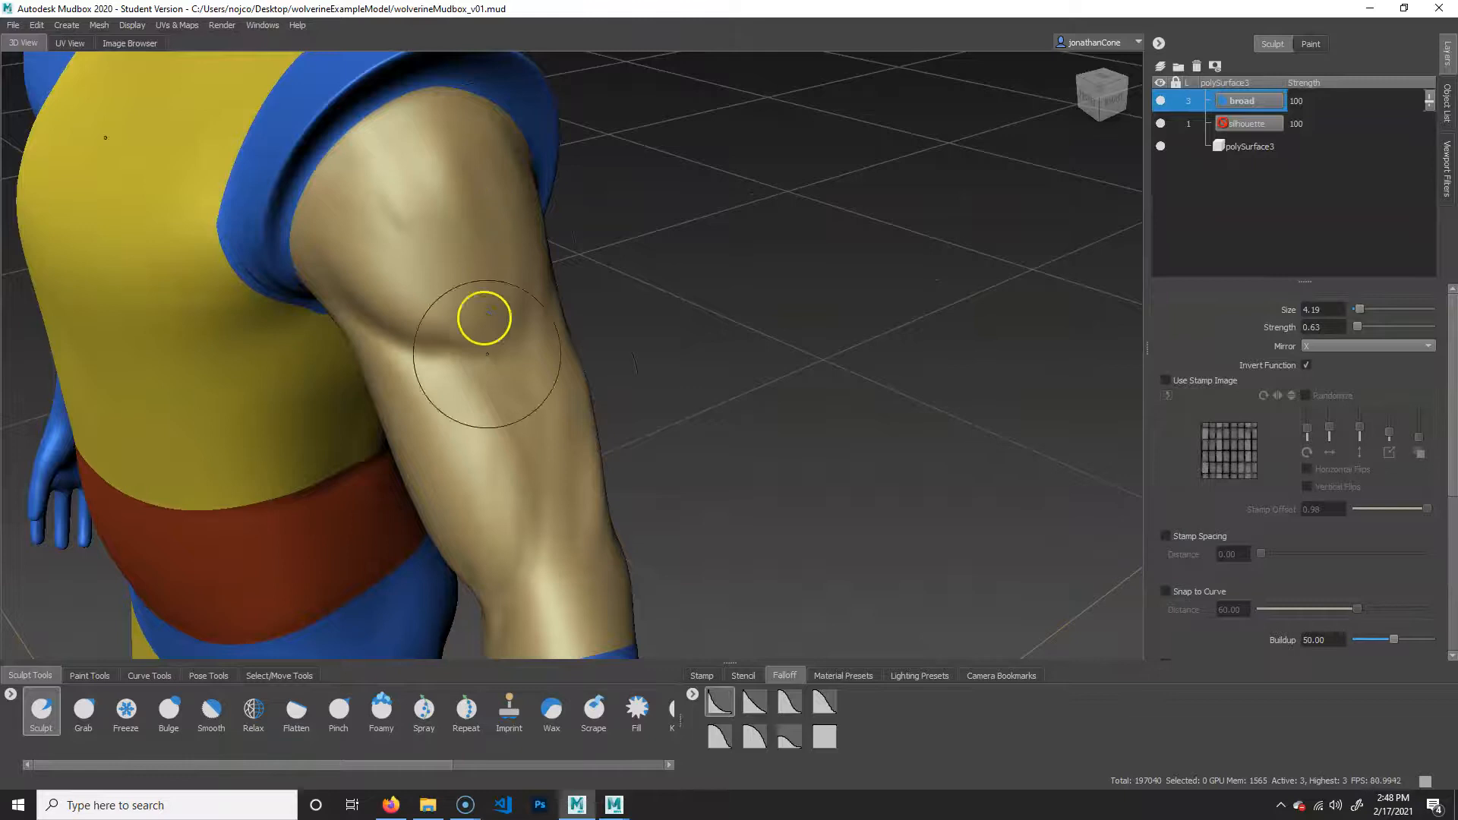
Step: Refine and smooth the deltoid's rear edge where it meets the triceps, and inspect the arm from several angles
alt+drag(564, 343, 484, 427)
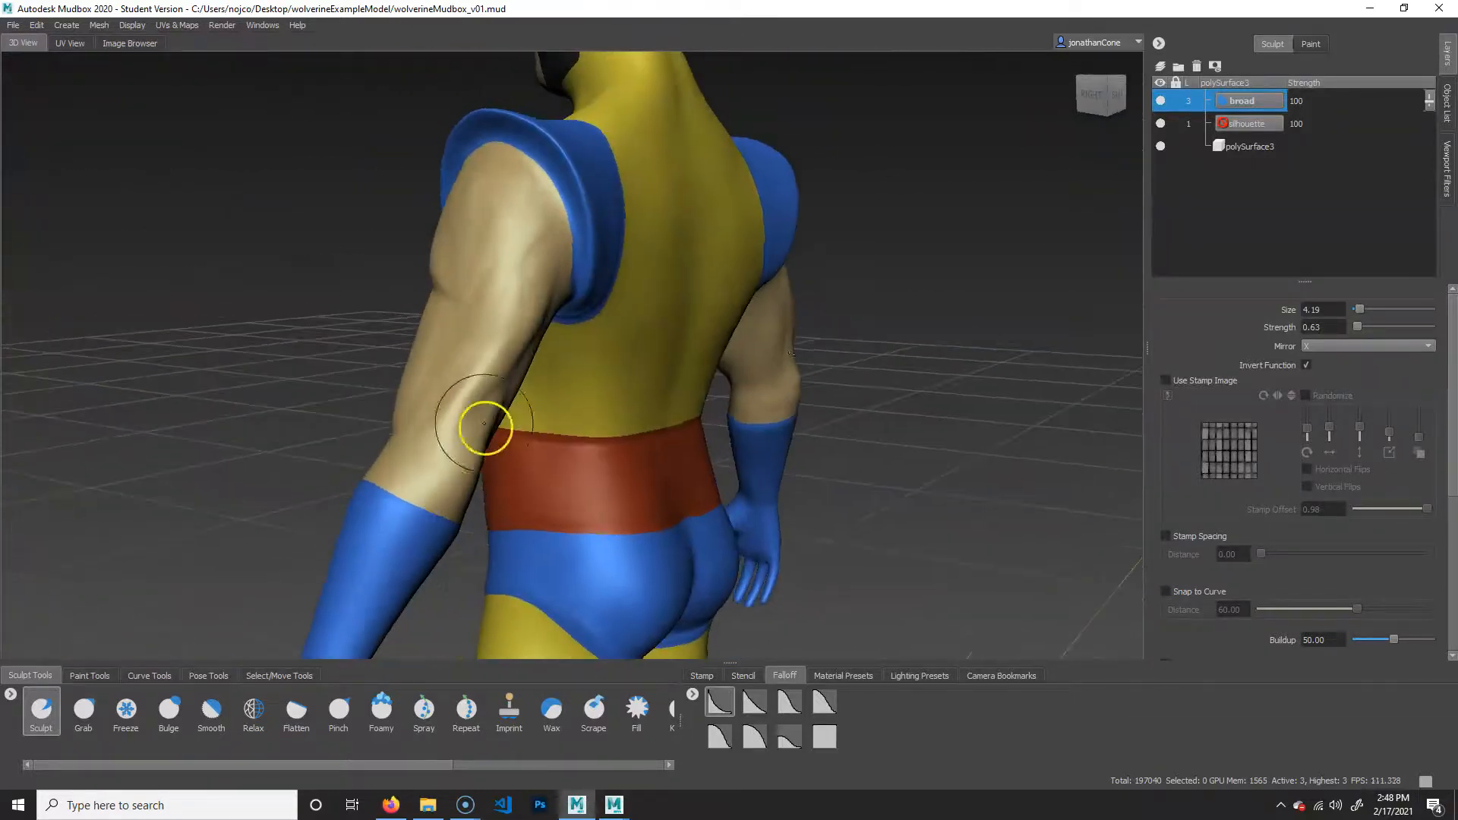
alt+drag(606, 417, 554, 279)
mouse_move(486, 448)
alt+mouse_down()
mouse_move(483, 414)
mouse_move(553, 386)
alt+mouse_up()
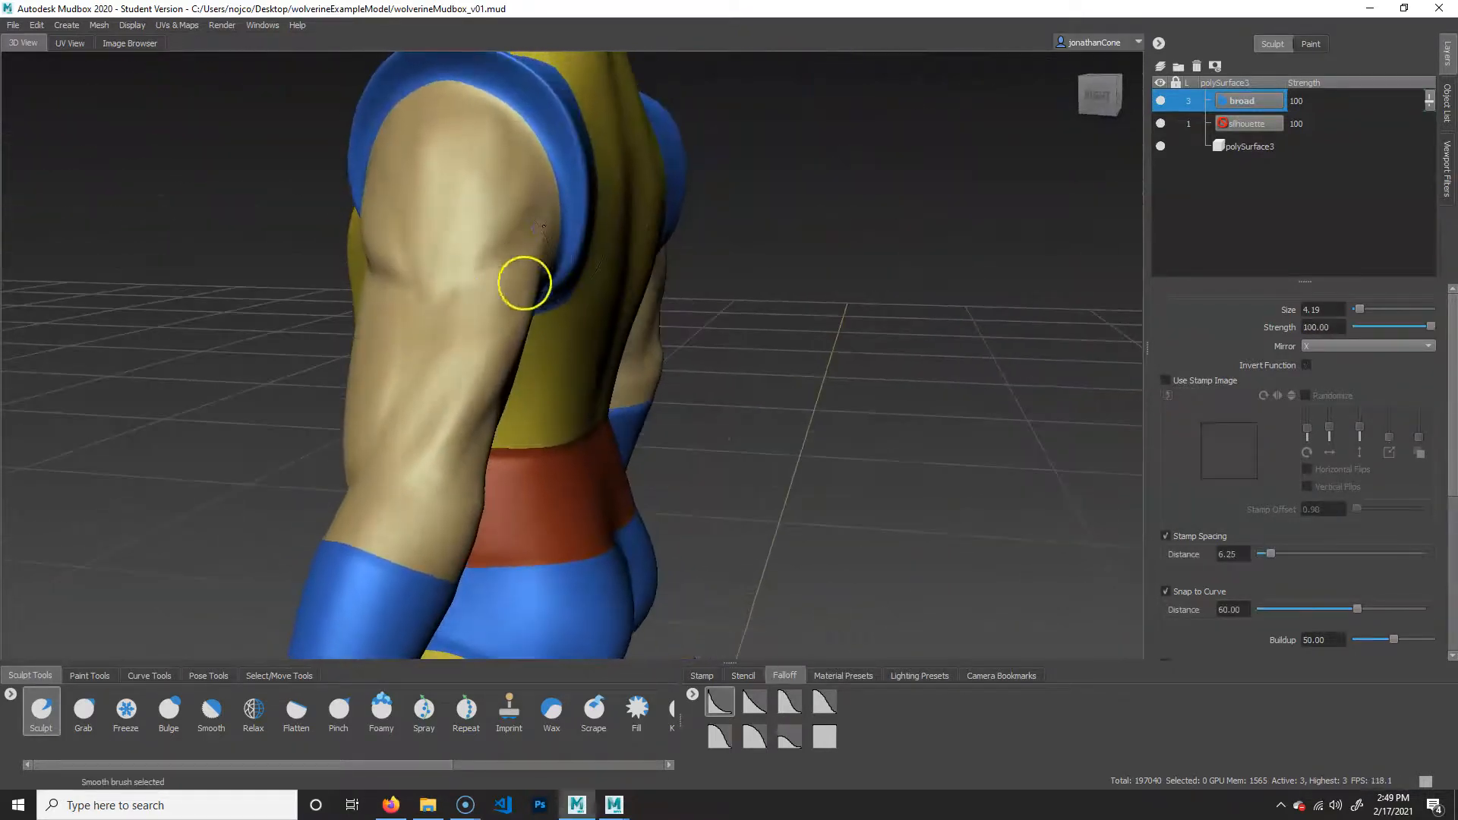
alt+drag(524, 282, 520, 258)
key(shift)
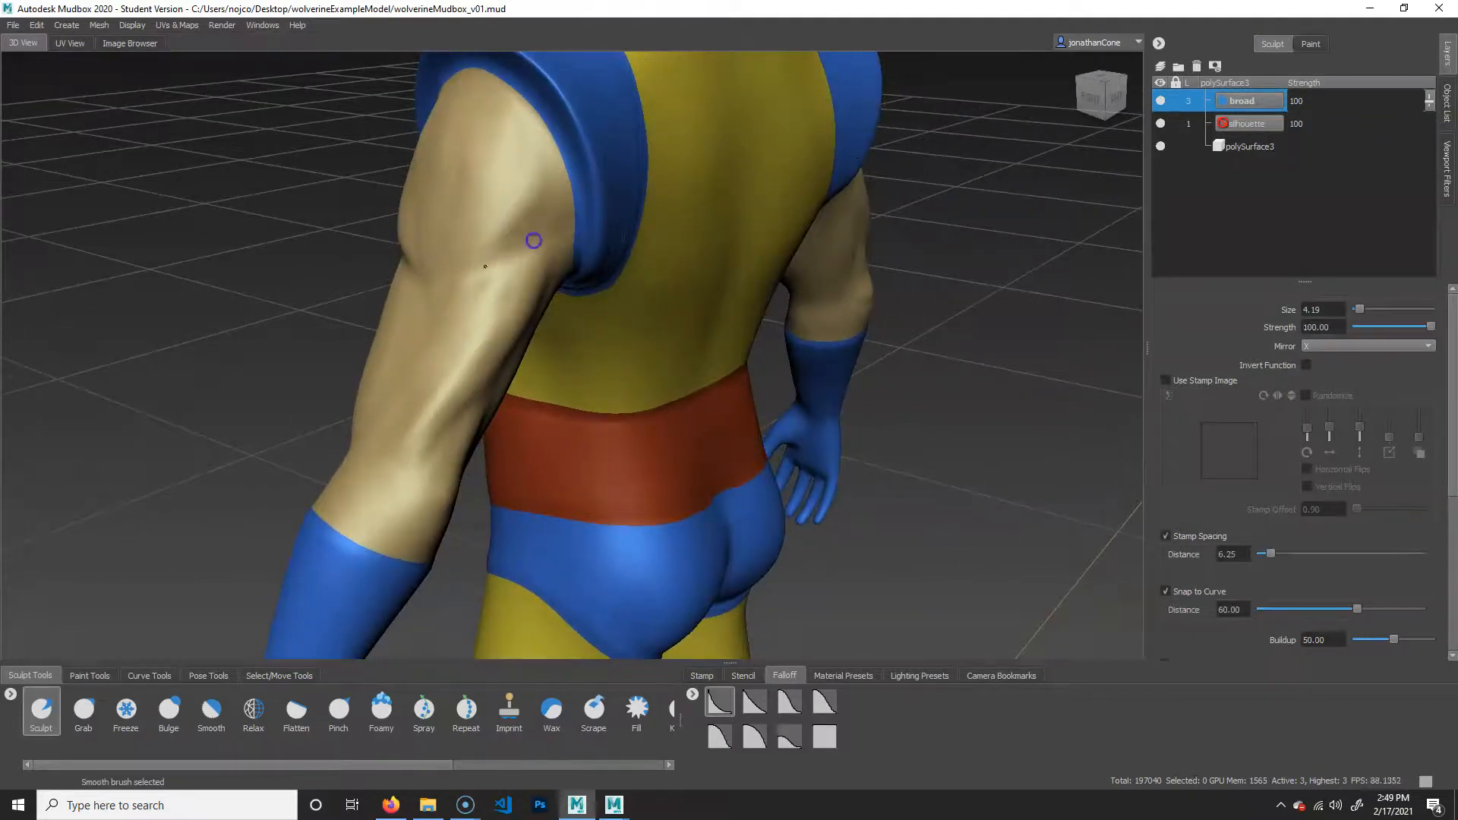
alt+drag(544, 176, 502, 226)
mouse_move(544, 344)
alt+mouse_down()
mouse_move(719, 355)
mouse_move(800, 338)
alt+mouse_up()
alt+right_drag(800, 338, 596, 319)
mouse_move(596, 323)
alt+mouse_down()
mouse_move(808, 451)
mouse_move(732, 466)
mouse_move(608, 441)
mouse_move(654, 433)
mouse_move(622, 446)
alt+mouse_up()
alt+right_drag(623, 445, 846, 434)
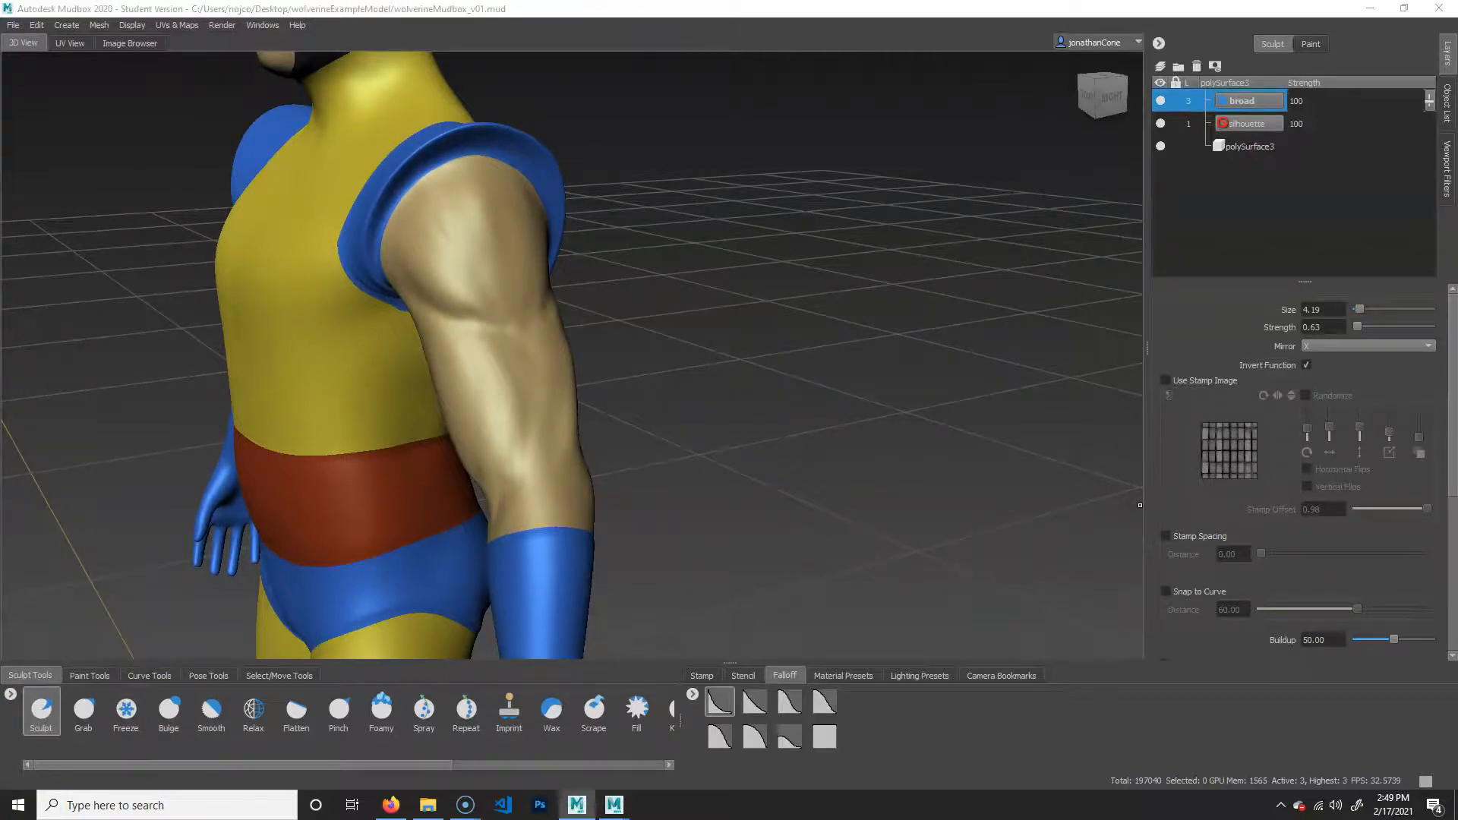
Step: Study a bodybuilder reference photo in Firefox and examine the sculpted arms in Mudbox from several angles
drag(1457, 532, 777, 5)
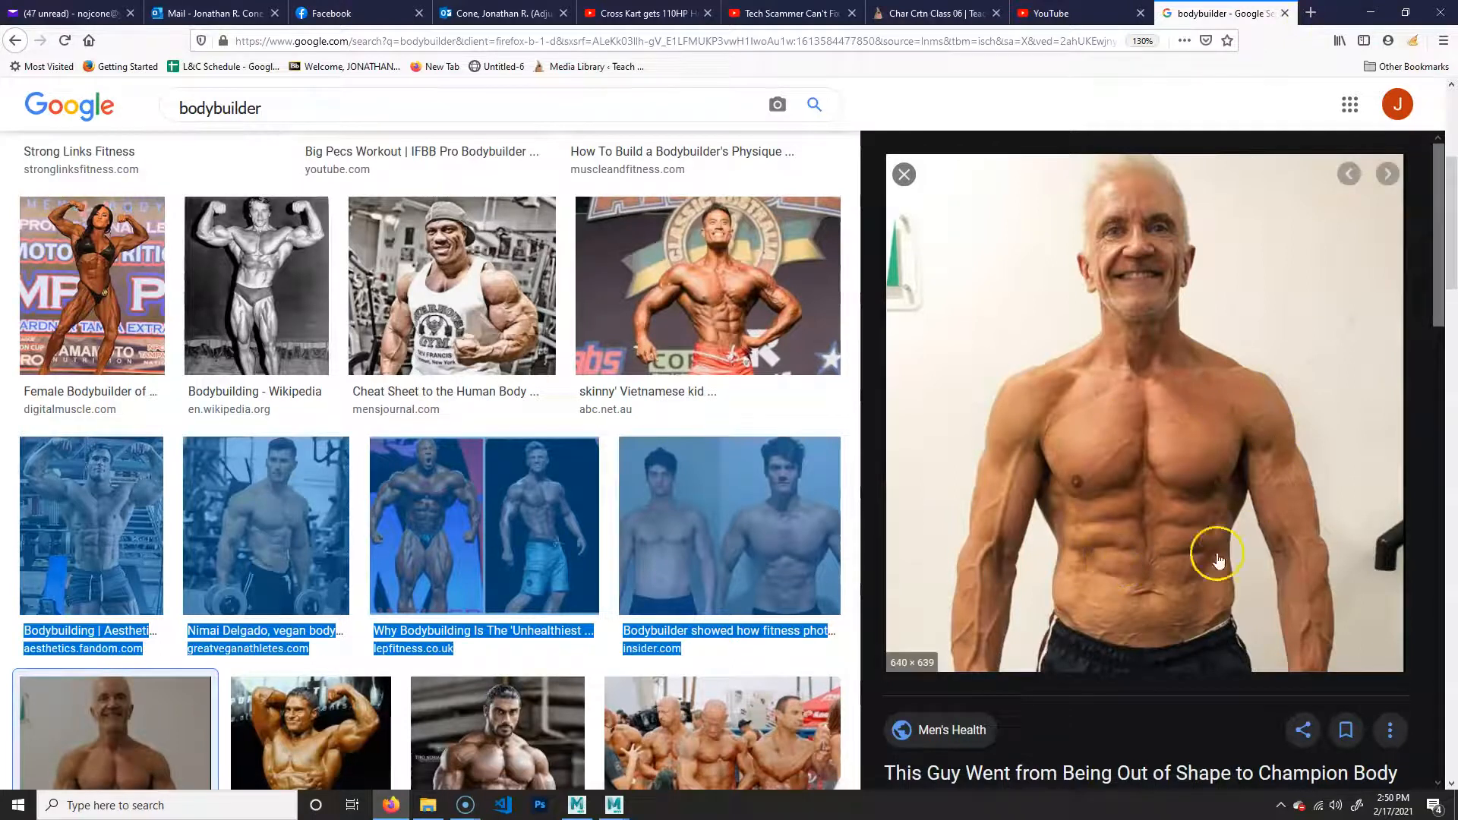
click(1370, 13)
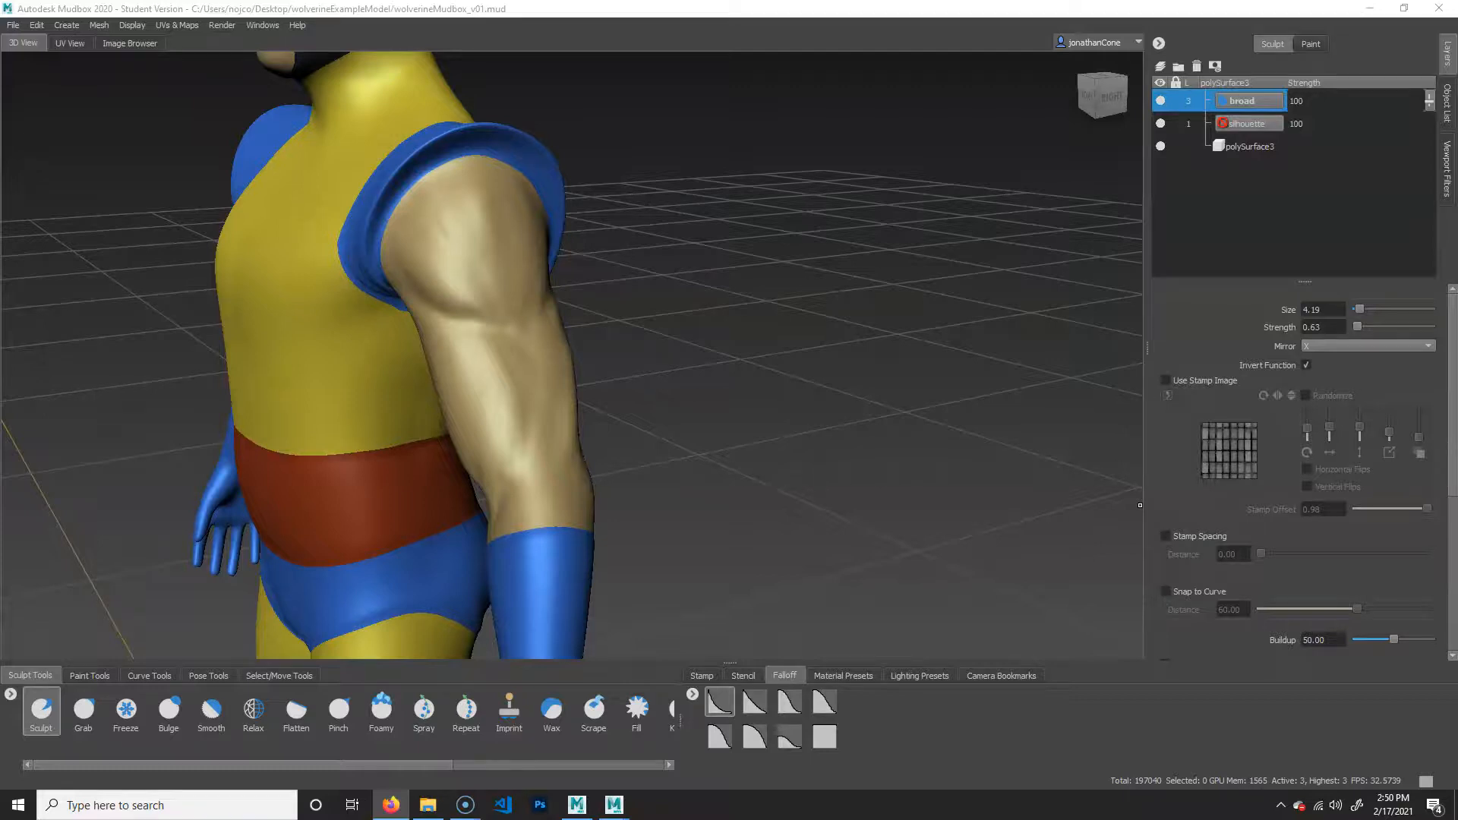
alt+drag(683, 406, 833, 396)
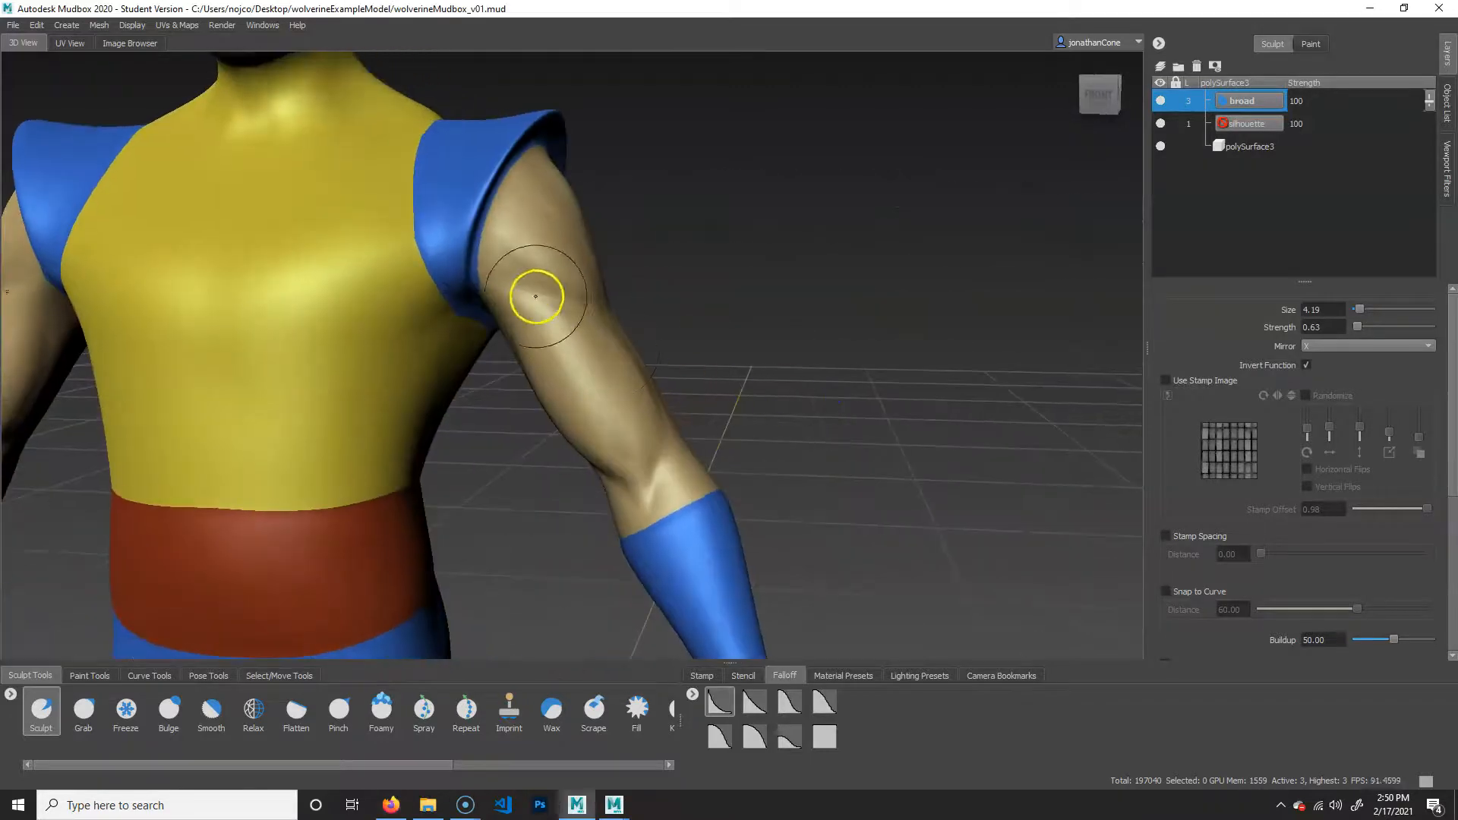
alt+drag(691, 365, 754, 372)
alt+right_drag(755, 371, 797, 404)
alt+drag(797, 403, 809, 419)
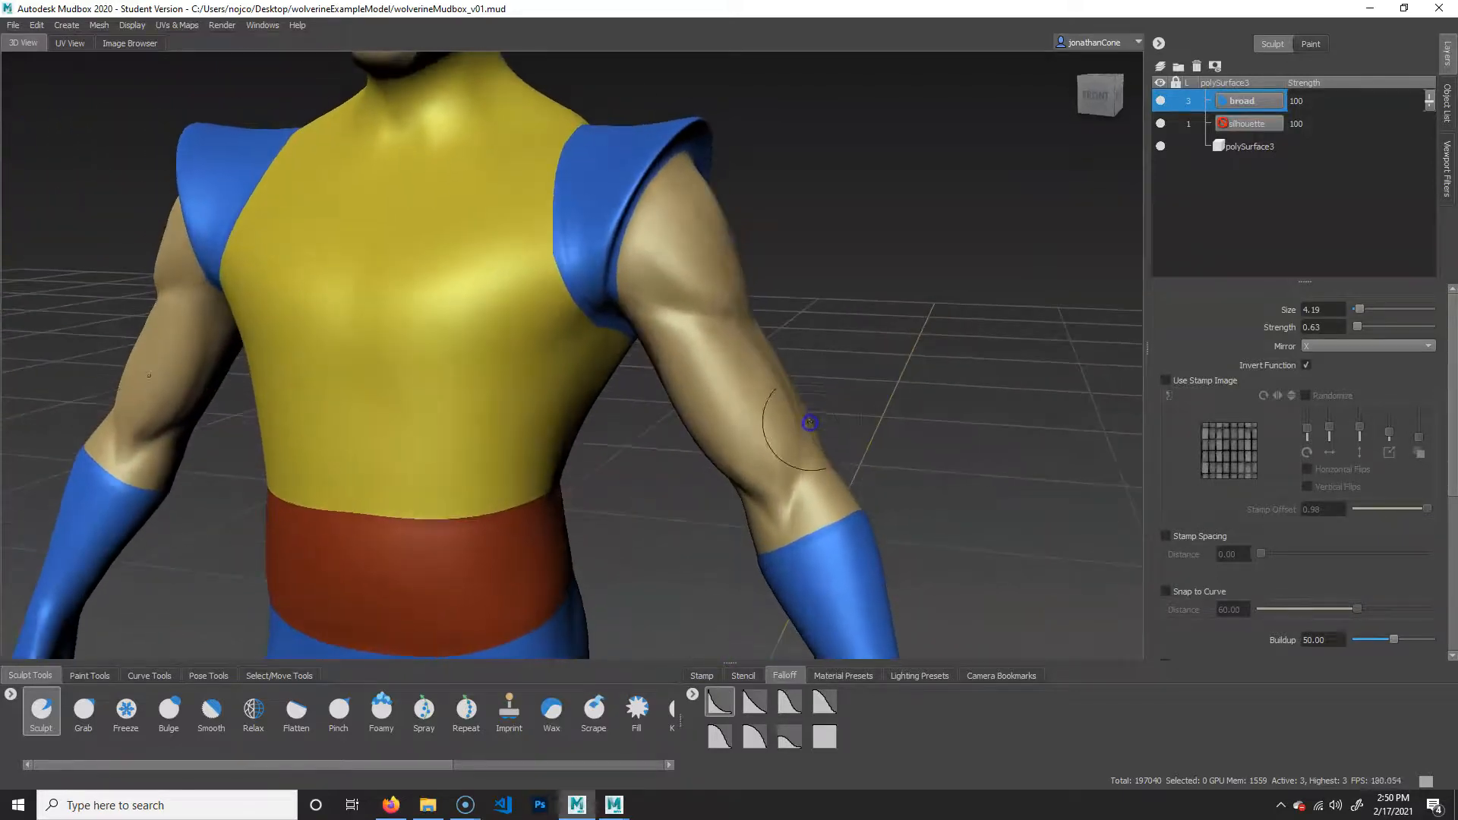
alt+right_drag(809, 419, 866, 449)
alt+middle_drag(866, 449, 865, 478)
alt+drag(894, 390, 823, 444)
alt+right_drag(827, 435, 595, 417)
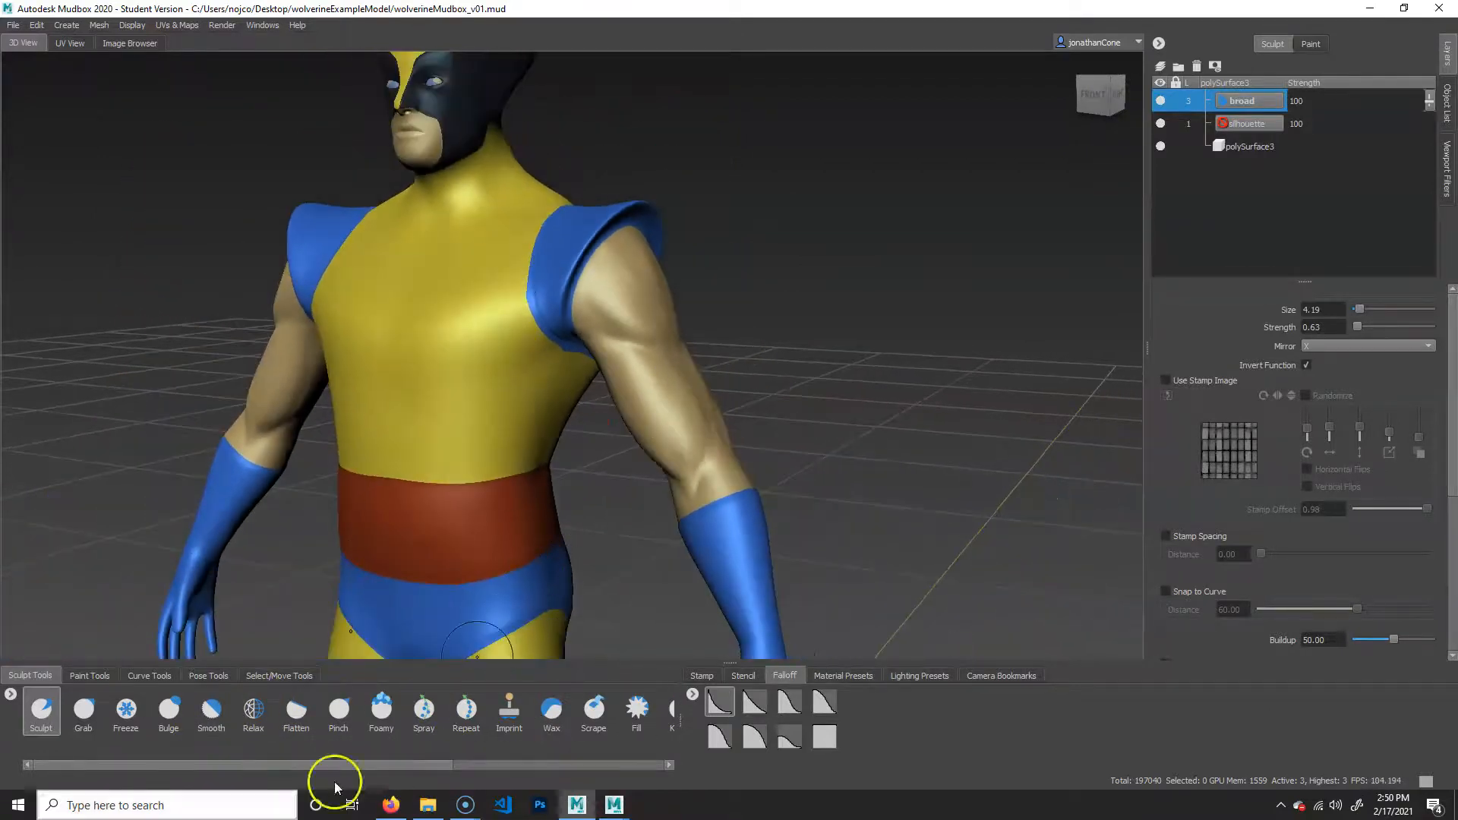
Step: Try rough mirrored Bulge strokes across the ribs, chest and belt with brush sizes 7.13 and 4.15
click(168, 710)
mouse_move(524, 429)
alt+mouse_down()
mouse_move(569, 393)
mouse_move(599, 403)
mouse_move(473, 480)
alt+mouse_up()
key(b)
drag(593, 394, 490, 474)
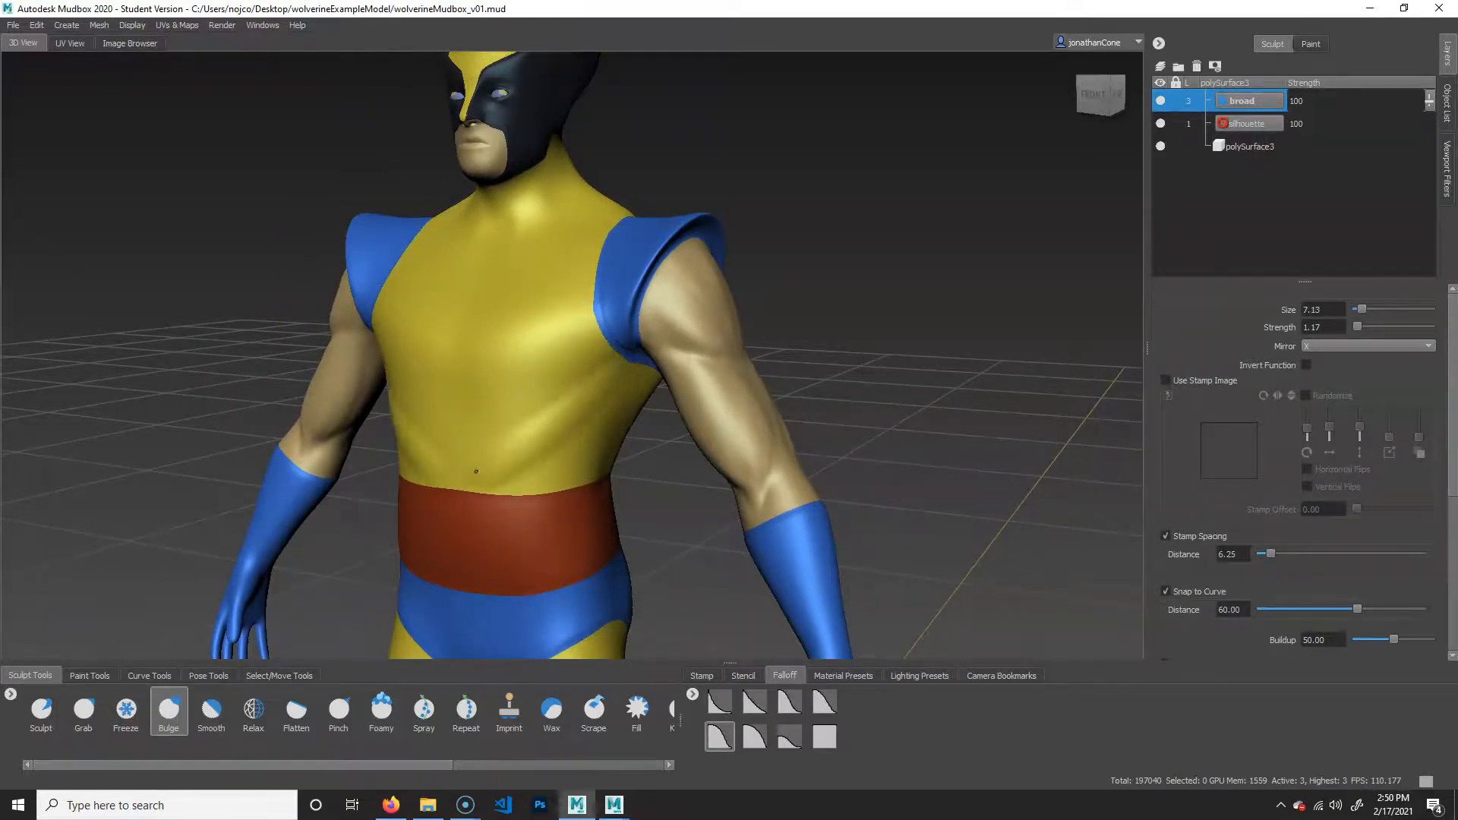
mouse_move(563, 414)
mouse_down()
mouse_move(596, 376)
mouse_move(521, 436)
mouse_move(588, 386)
mouse_move(480, 421)
mouse_up()
mouse_move(588, 456)
mouse_down()
mouse_move(525, 513)
mouse_move(523, 494)
mouse_move(579, 477)
mouse_up()
mouse_move(555, 288)
mouse_down()
mouse_move(588, 312)
mouse_move(560, 315)
mouse_move(590, 344)
mouse_move(585, 326)
mouse_up()
key(b)
mouse_move(548, 260)
mouse_down()
mouse_move(590, 329)
mouse_move(562, 342)
mouse_move(598, 338)
mouse_move(578, 372)
mouse_move(552, 374)
mouse_move(588, 372)
mouse_up()
mouse_move(632, 517)
alt+mouse_down()
mouse_move(713, 533)
mouse_move(827, 524)
mouse_move(782, 531)
alt+mouse_up()
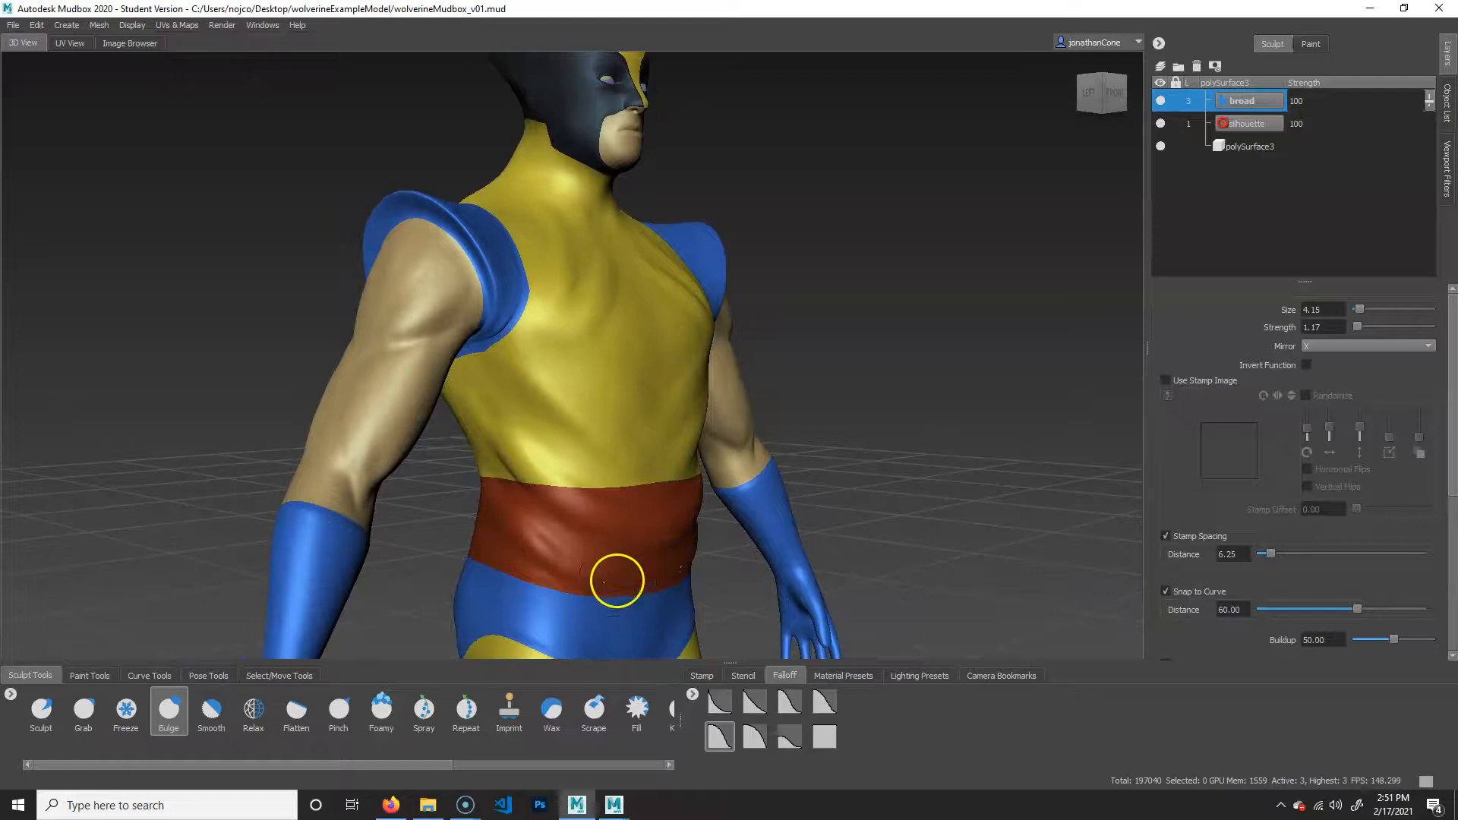
mouse_move(787, 511)
alt+mouse_down()
mouse_move(664, 580)
mouse_move(552, 581)
alt+mouse_up()
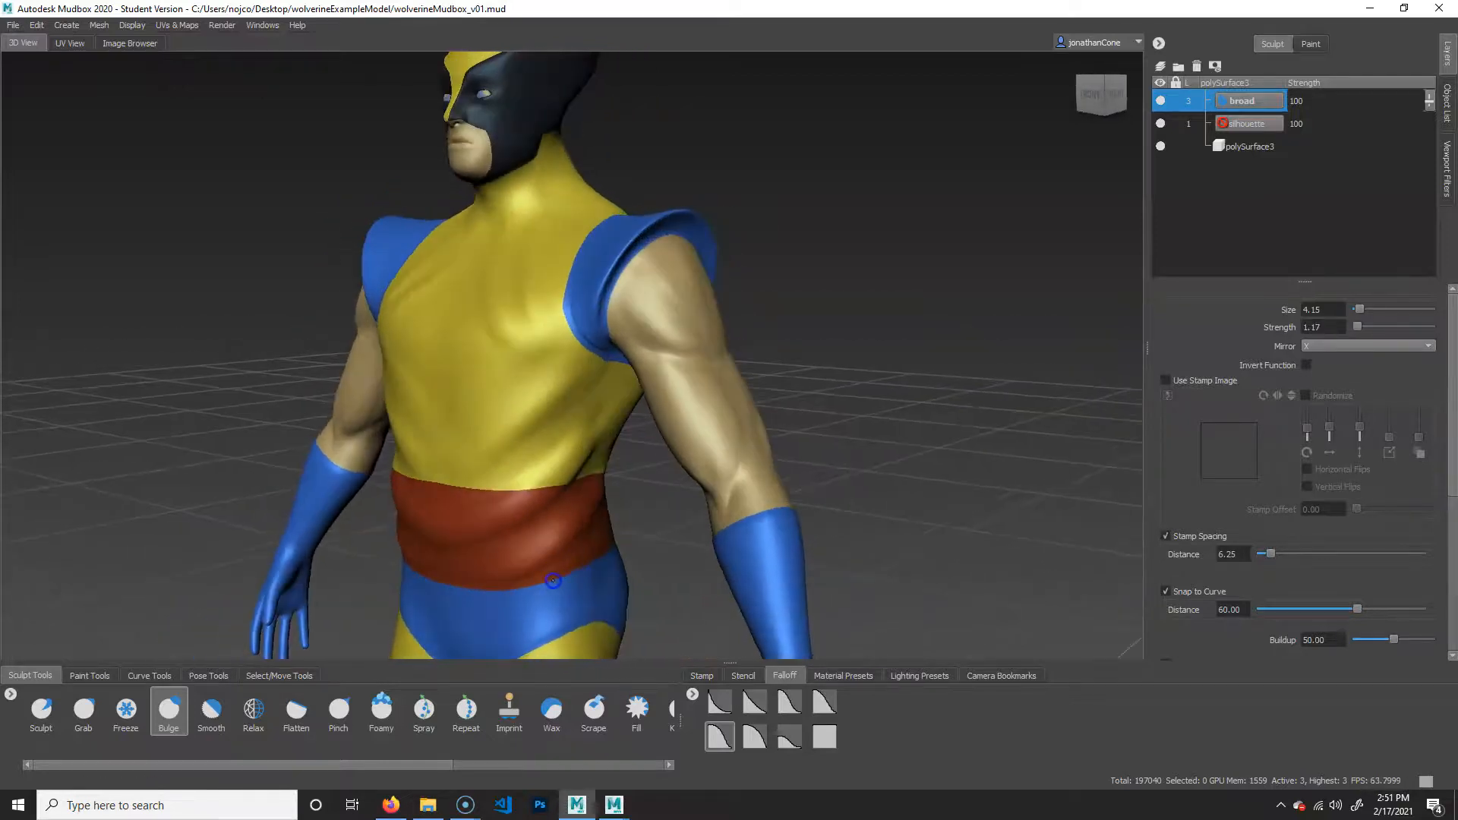
Step: Undo the rough Bulge strokes on the ribs, chest and belt
mouse_move(716, 332)
alt+mouse_down()
mouse_move(740, 509)
mouse_move(772, 335)
alt+mouse_up()
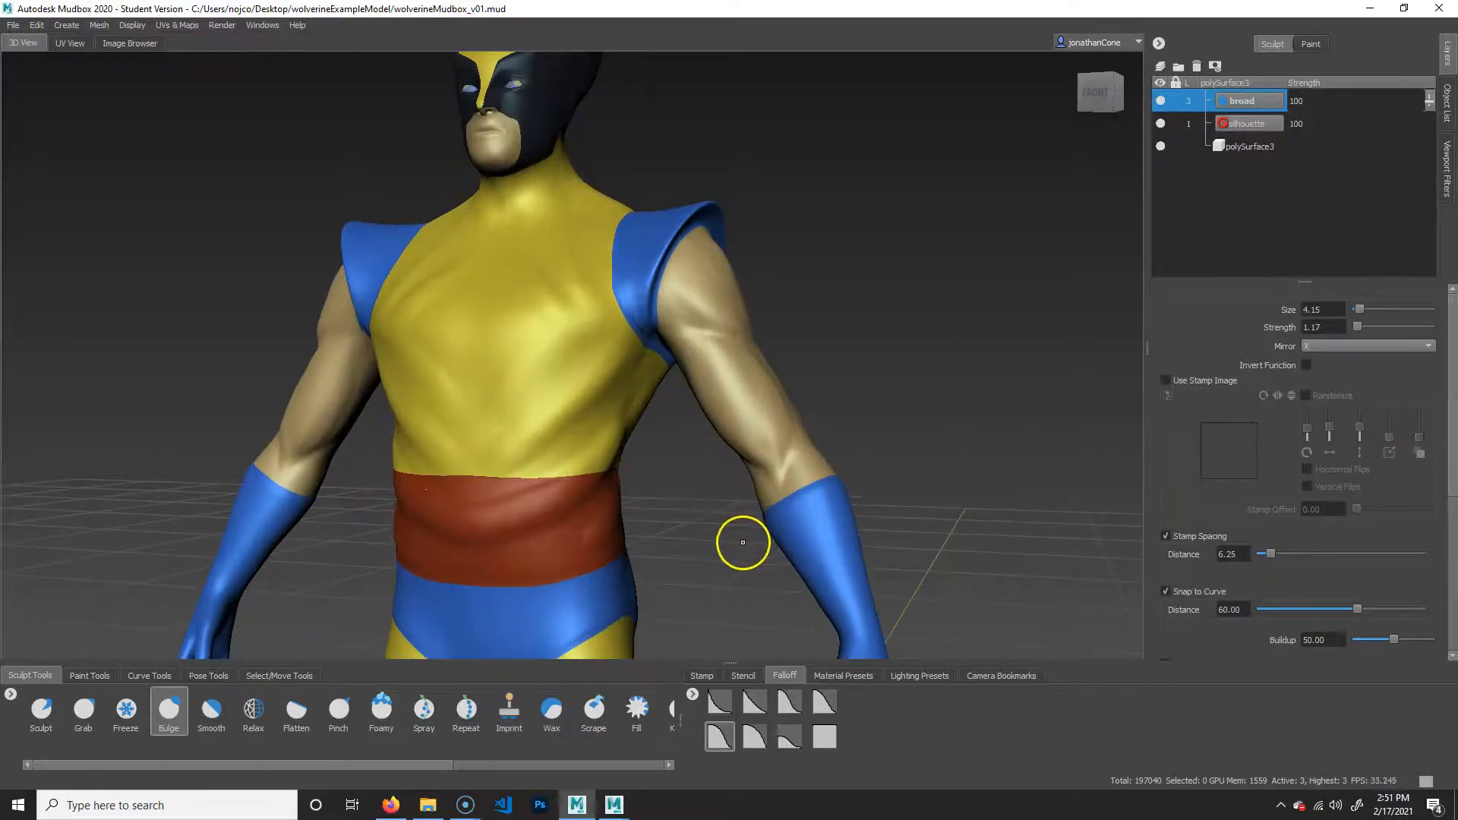
key(ctrl+z)
key(ctrl+z)
key(ctrl+z)
key(ctrl+z)
key(ctrl+z)
key(ctrl+z)
key(ctrl+z)
key(ctrl+z)
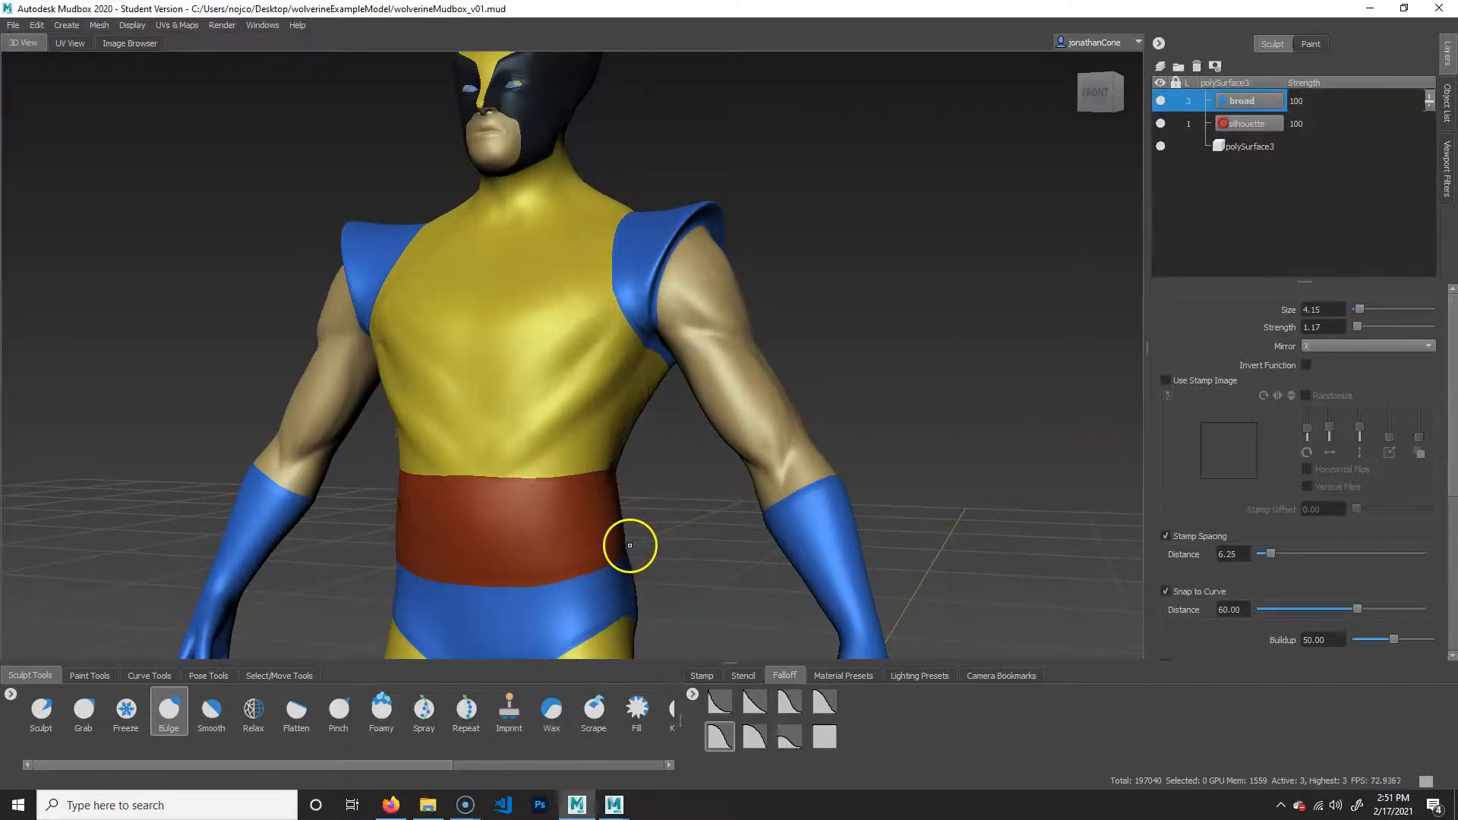
key(ctrl+z)
key(ctrl+z)
key(ctrl+z)
key(ctrl+z)
key(ctrl+z)
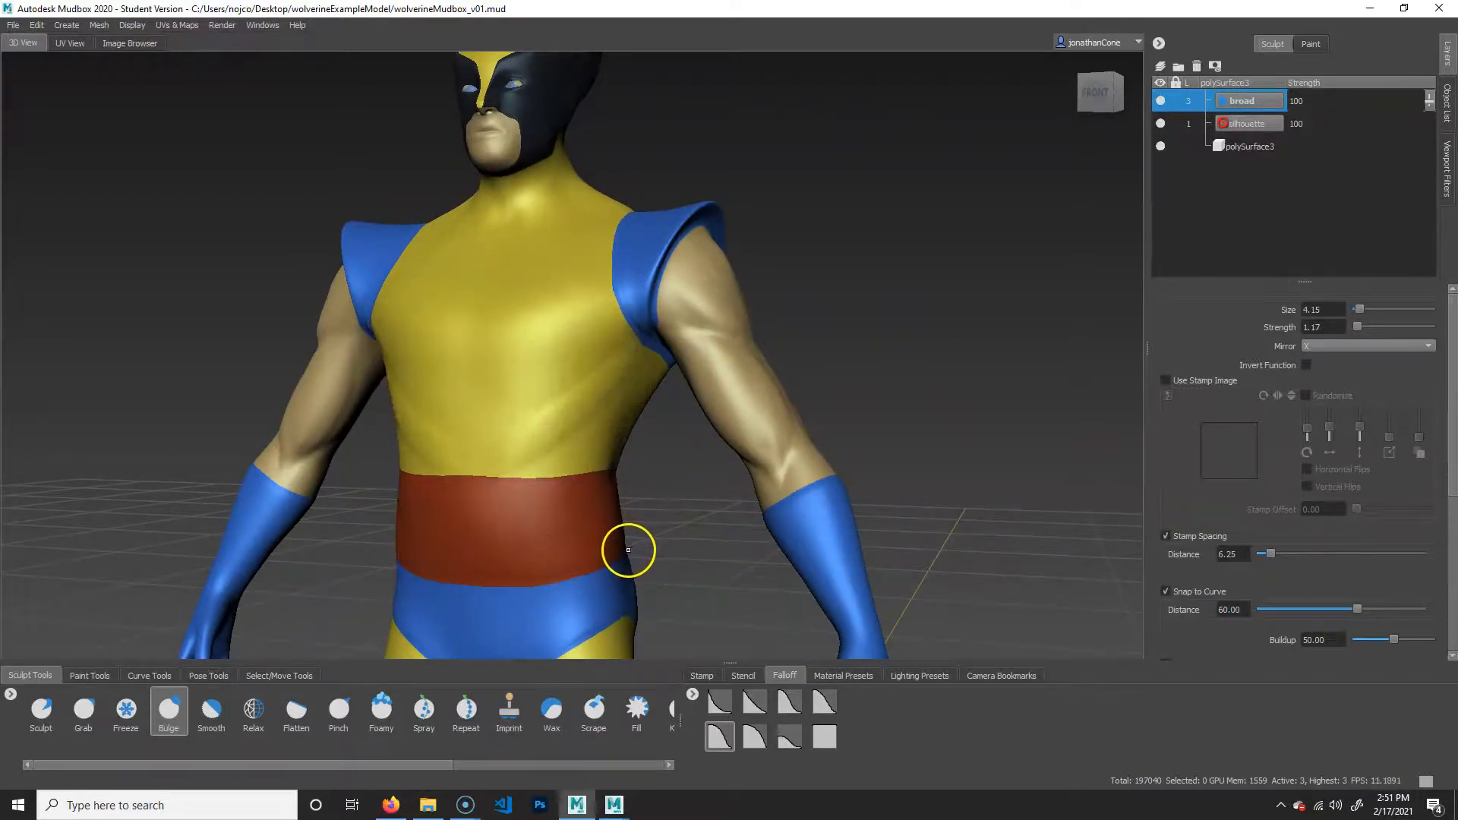
Step: Examine the torso, arms and legs from several angles and distances to judge the overall proportions
alt+drag(636, 491, 718, 507)
alt+right_drag(619, 489, 791, 554)
mouse_move(823, 561)
alt+mouse_down()
mouse_move(749, 579)
mouse_move(833, 586)
mouse_move(801, 580)
alt+mouse_up()
alt+right_drag(878, 453, 675, 403)
alt+drag(869, 521, 827, 495)
alt+middle_drag(895, 550, 896, 485)
alt+right_drag(672, 465, 878, 481)
alt+drag(881, 483, 912, 517)
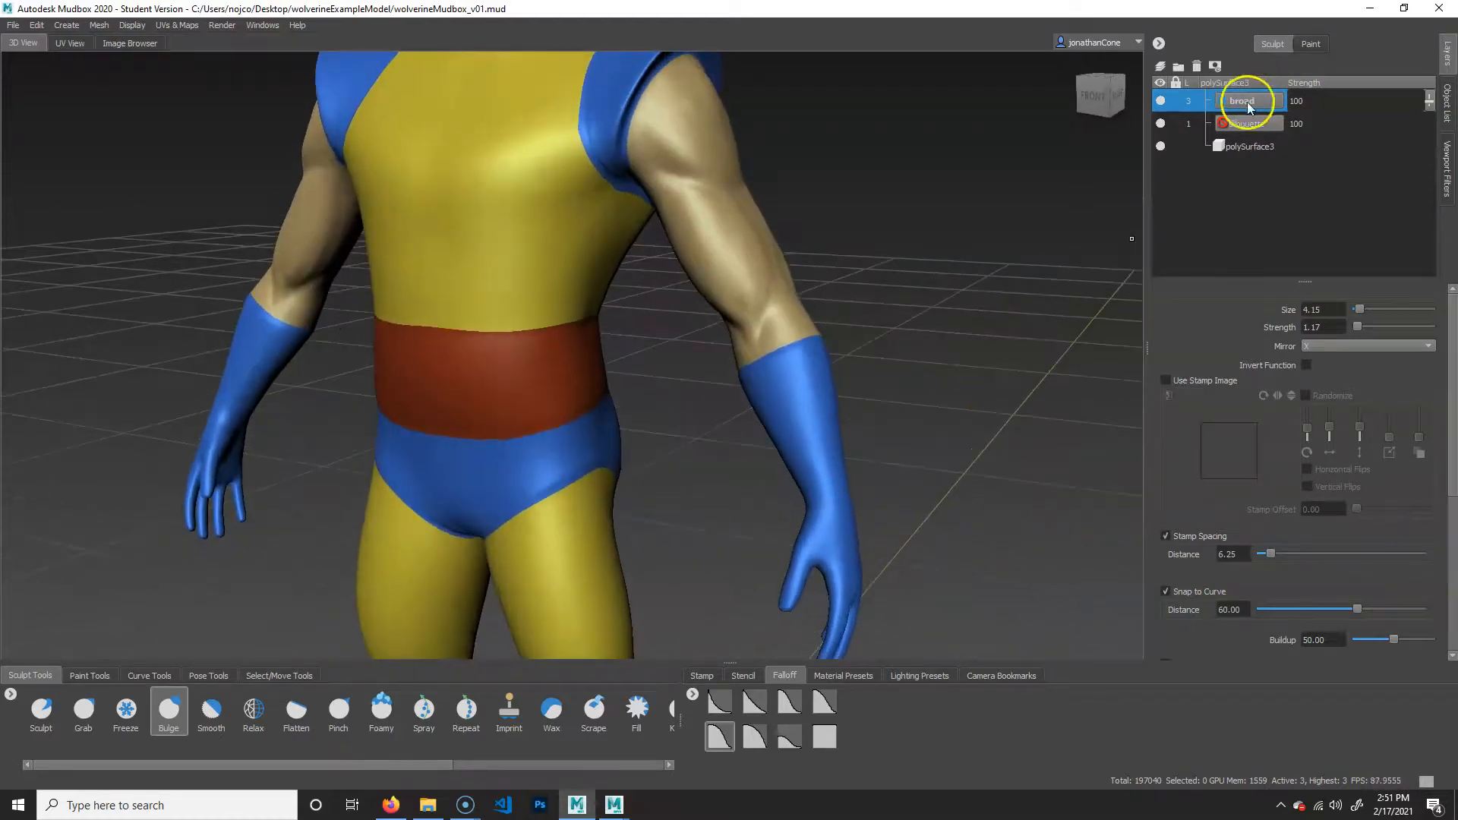
alt+middle_drag(916, 450, 924, 508)
alt+drag(925, 493, 992, 480)
alt+middle_drag(768, 342, 786, 367)
alt+right_drag(787, 368, 862, 413)
alt+drag(863, 413, 752, 395)
alt+right_drag(759, 410, 863, 480)
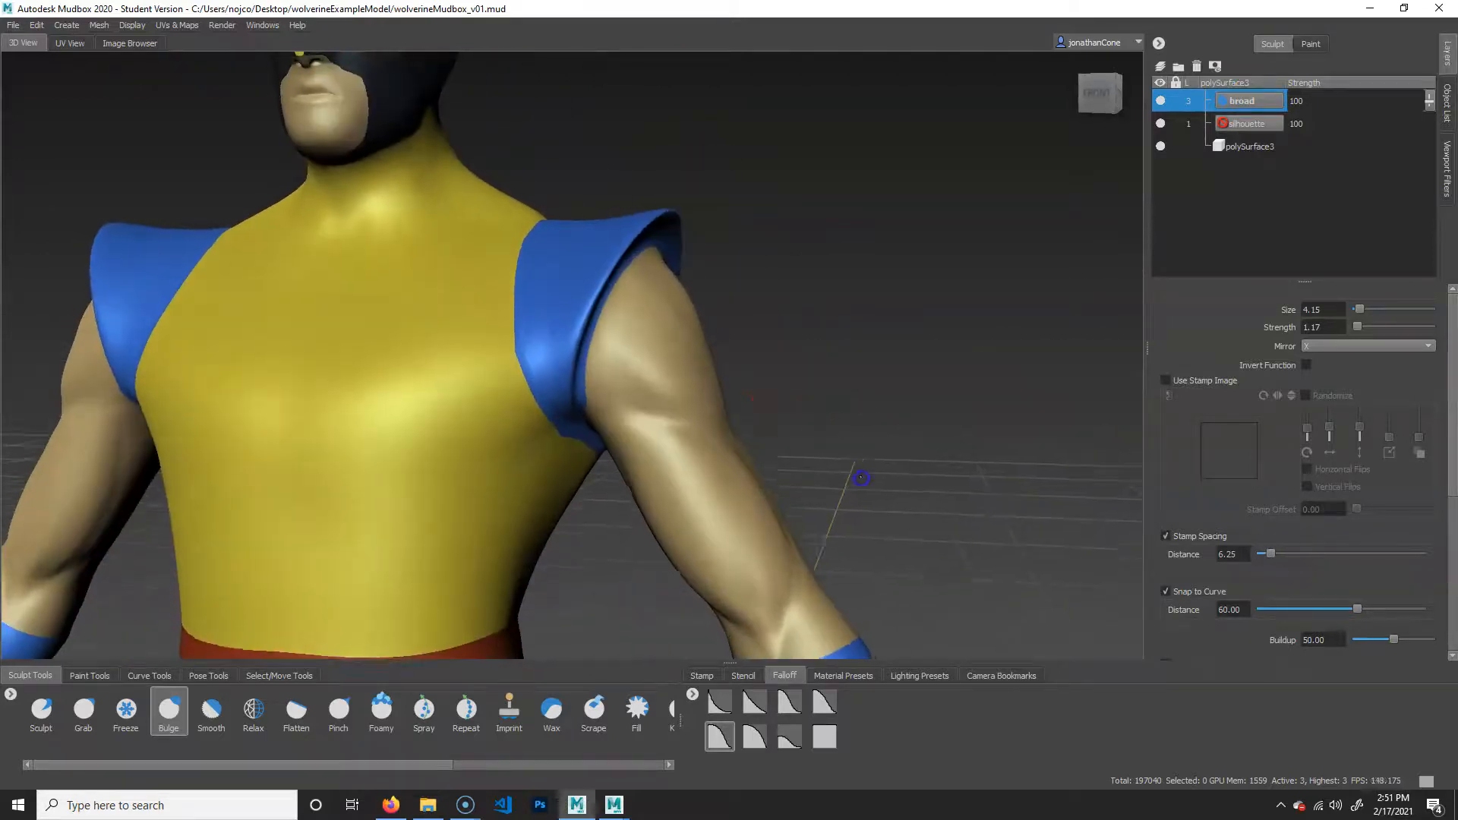
Step: Refine the deltoid's side and rear with mirrored Bulge strokes at brush size 6.45, smoothing the transitions
mouse_move(719, 419)
alt+mouse_down()
mouse_move(758, 400)
mouse_move(638, 380)
alt+mouse_up()
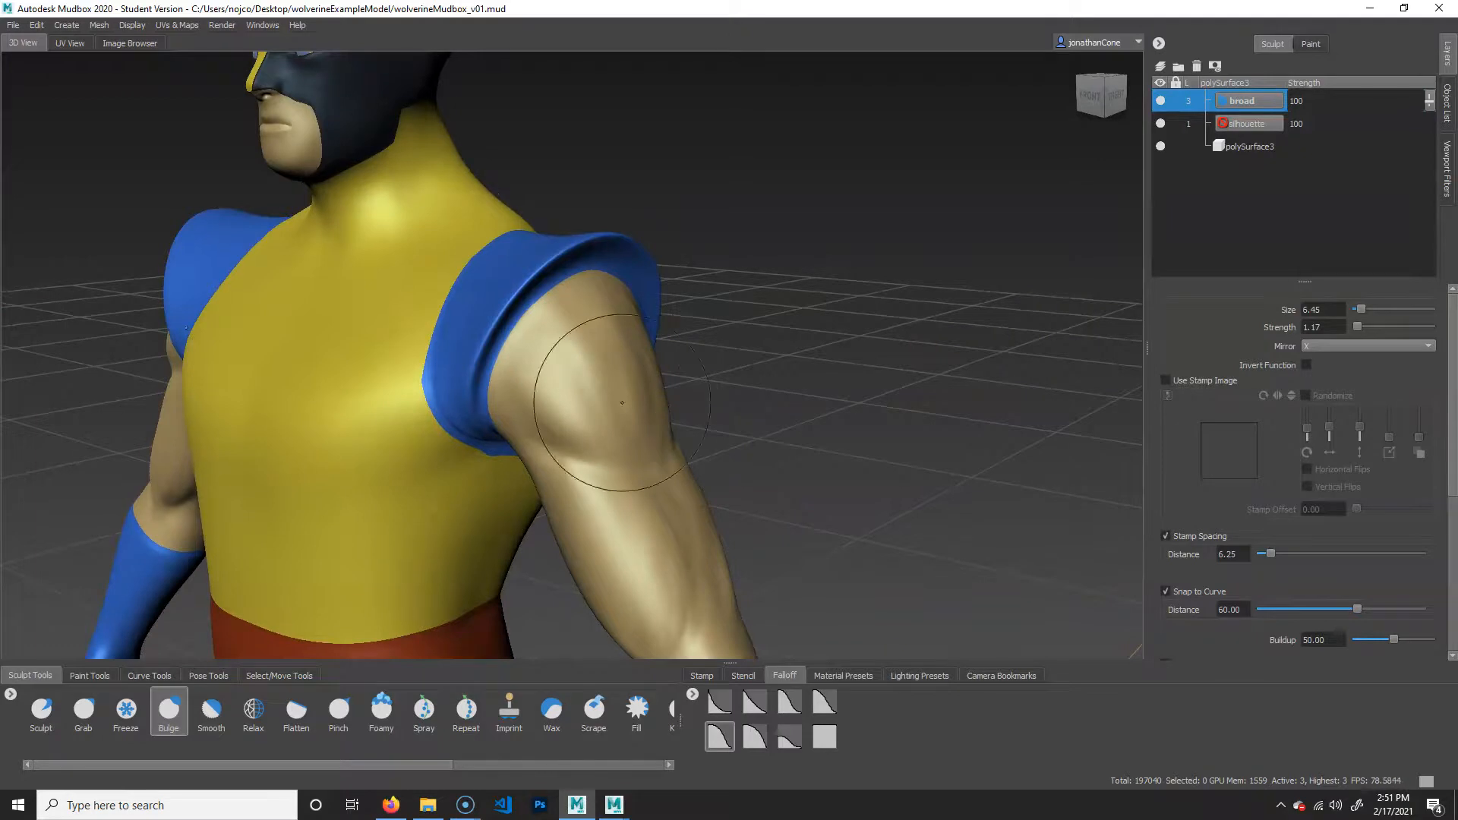
alt+drag(667, 419, 599, 404)
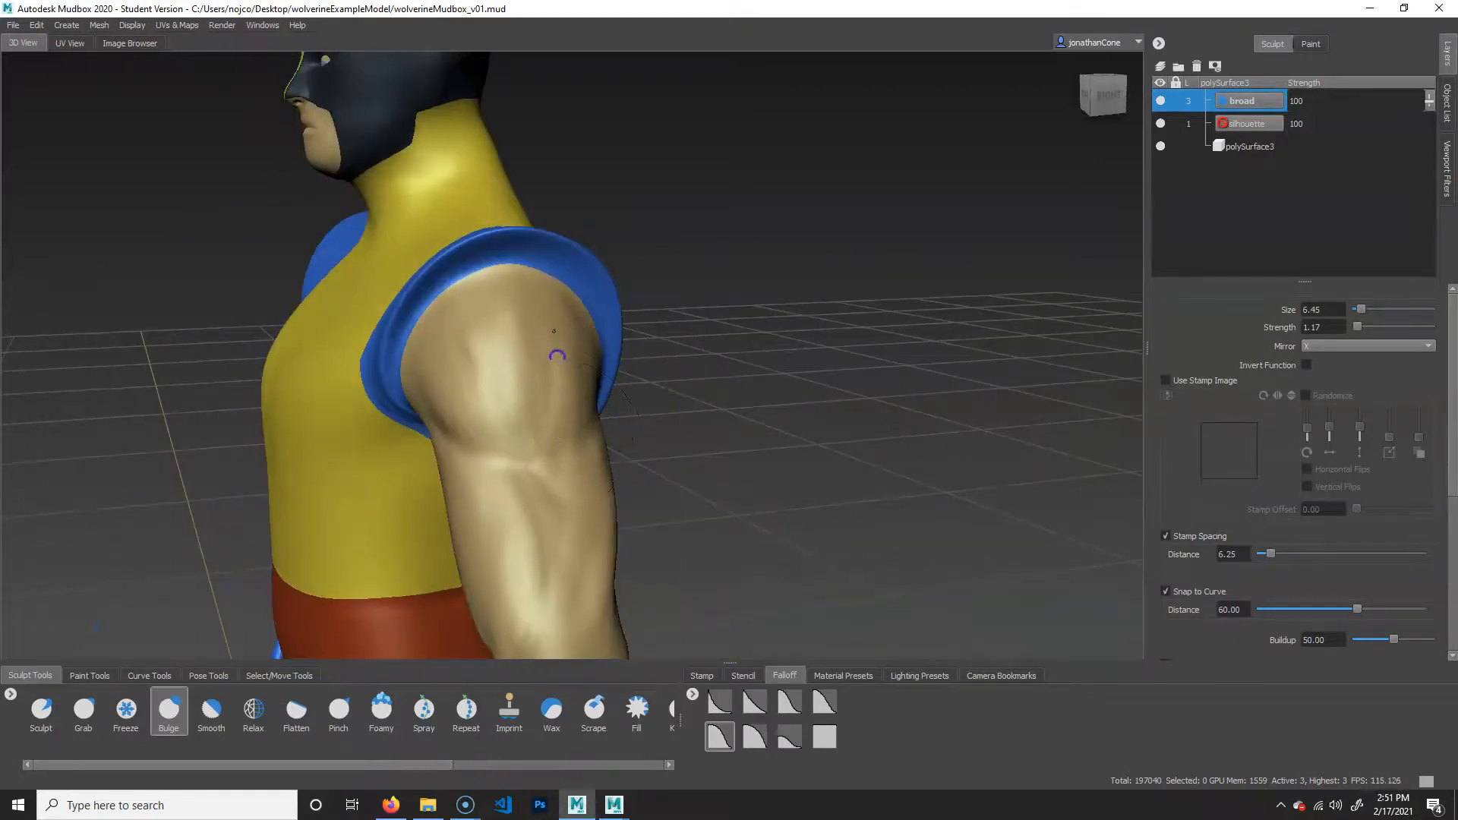
alt+drag(598, 466, 587, 476)
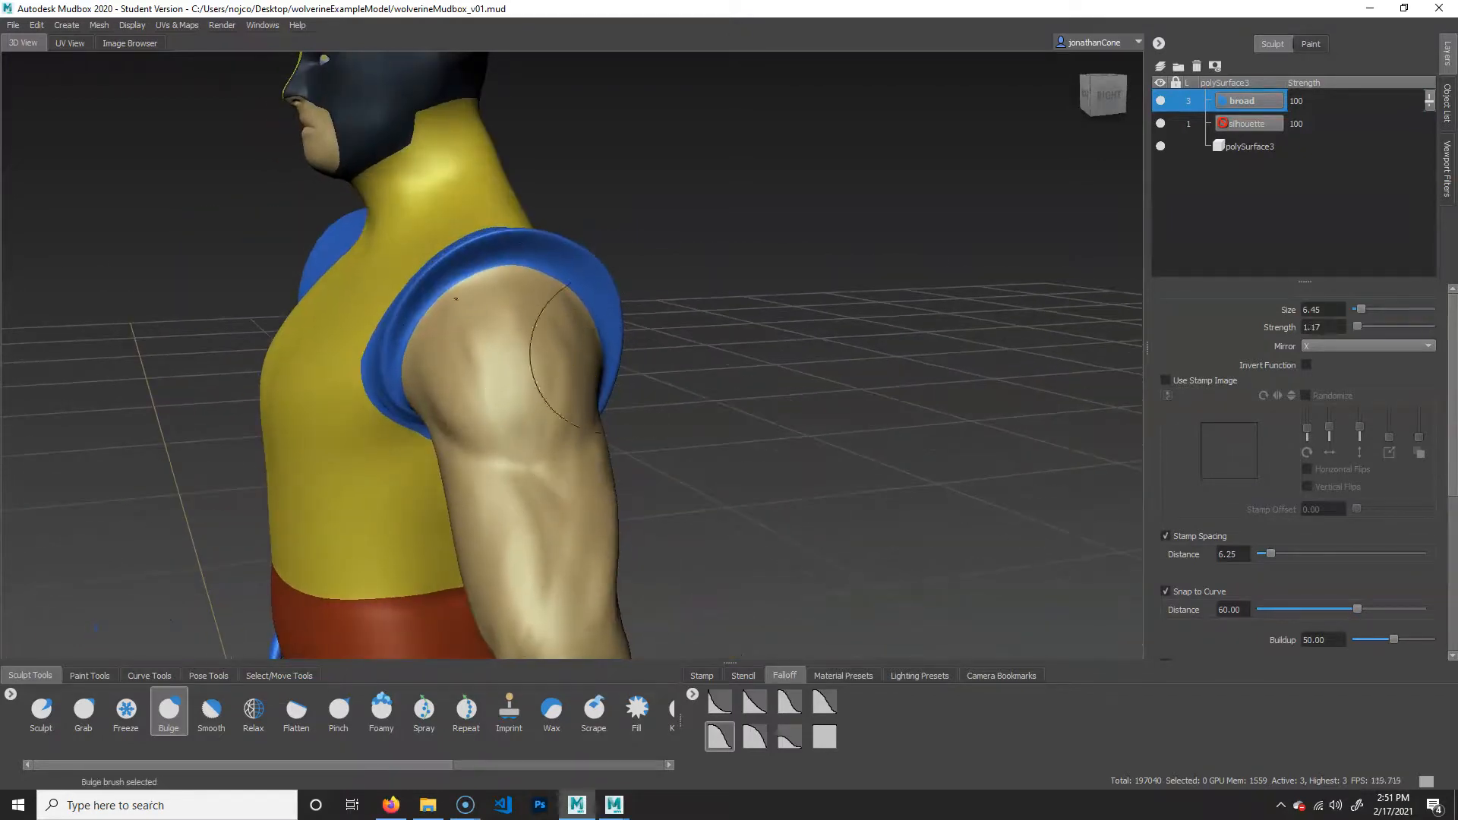
alt+drag(600, 357, 830, 403)
key(shift)
alt+drag(794, 410, 817, 416)
Step: Build up the muscle around the elbow and along the gloved forearm with mirrored Bulge strokes, and smooth it
alt+middle_drag(821, 460, 820, 327)
alt+drag(826, 404, 719, 334)
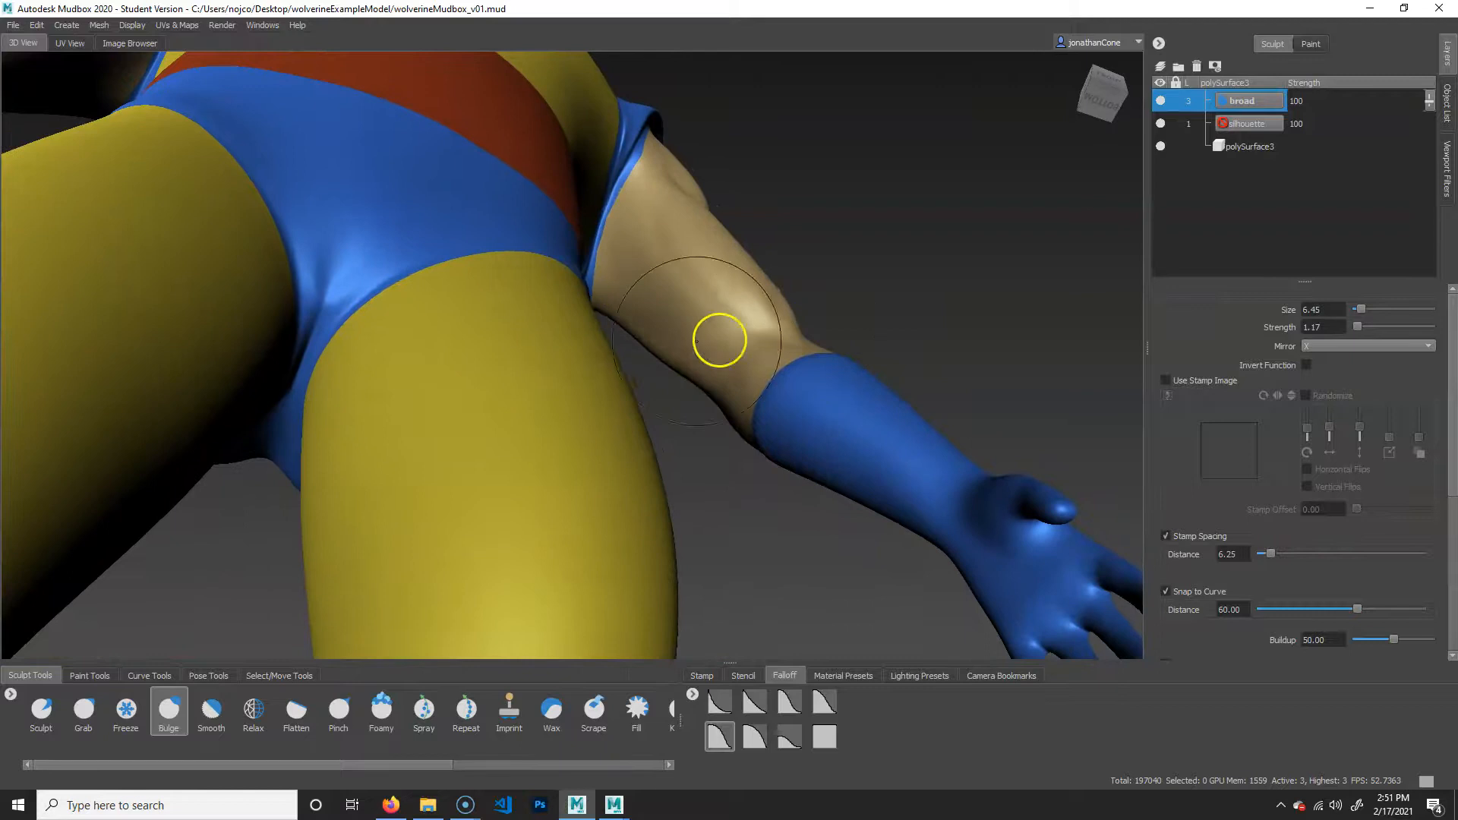
key(shift)
alt+drag(876, 276, 645, 447)
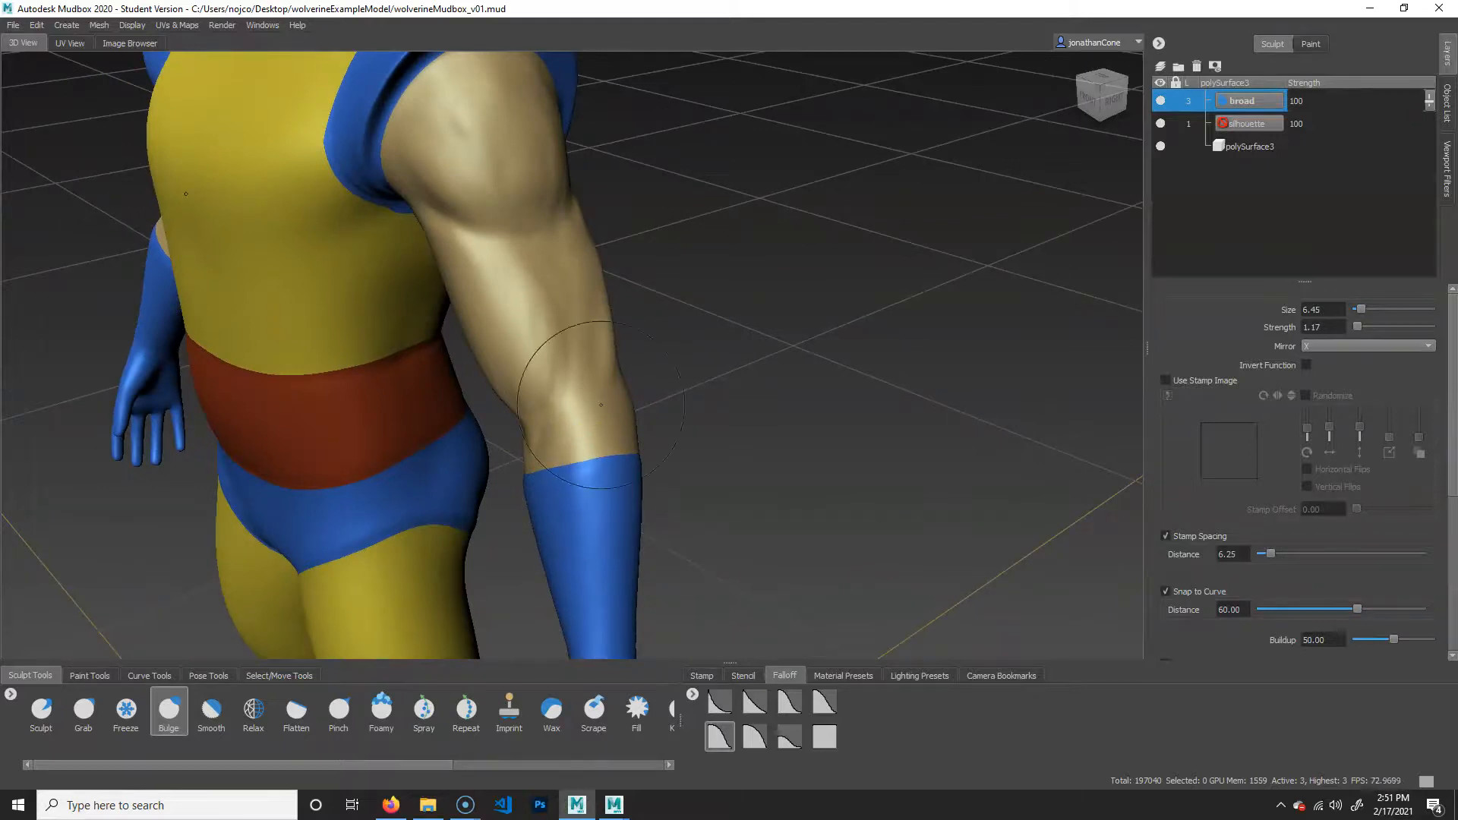
alt+drag(543, 606, 700, 480)
alt+drag(590, 518, 587, 395)
alt+drag(660, 491, 764, 481)
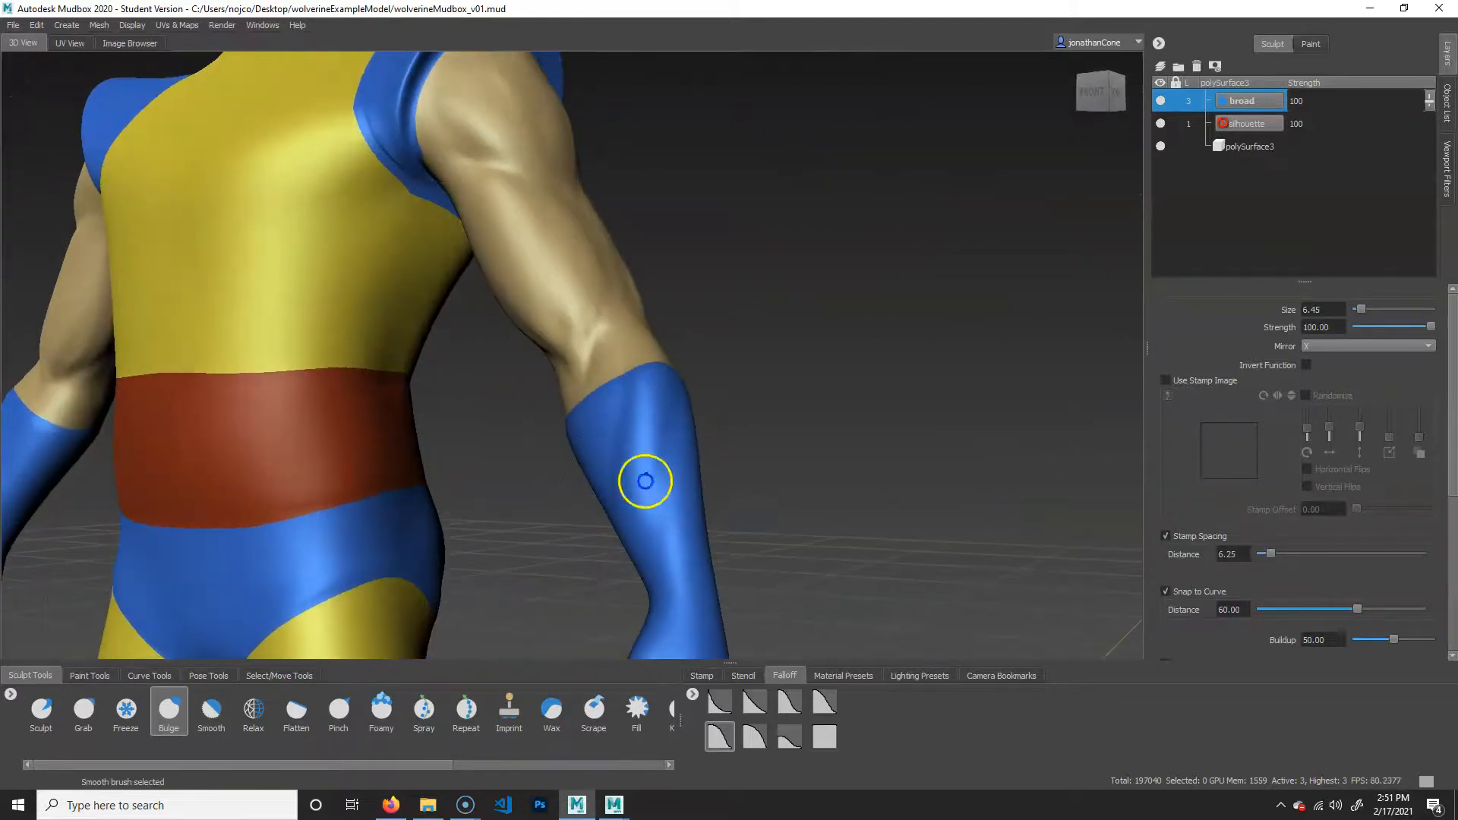
mouse_move(686, 527)
alt+mouse_down()
mouse_move(830, 474)
mouse_move(699, 514)
mouse_move(676, 488)
mouse_move(693, 458)
mouse_move(719, 453)
alt+mouse_up()
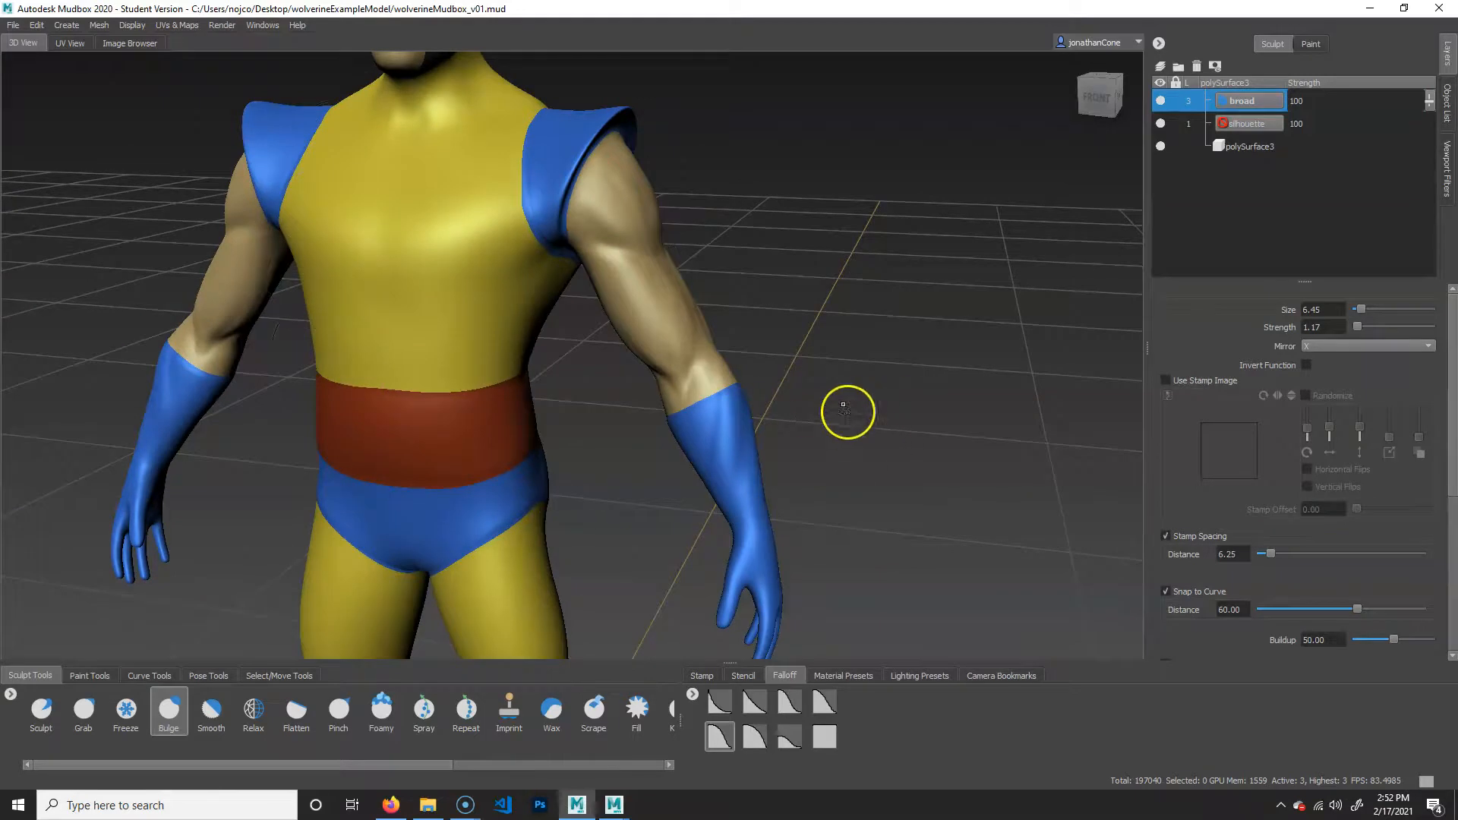
Step: Build both pectorals with mirrored Bulge strokes at size 6.45, shaping the sternum groove and rounded lower chest edge, and smooth them
alt+middle_drag(847, 412, 817, 433)
alt+drag(817, 433, 872, 426)
alt+right_drag(872, 425, 873, 486)
alt+middle_drag(873, 485, 923, 403)
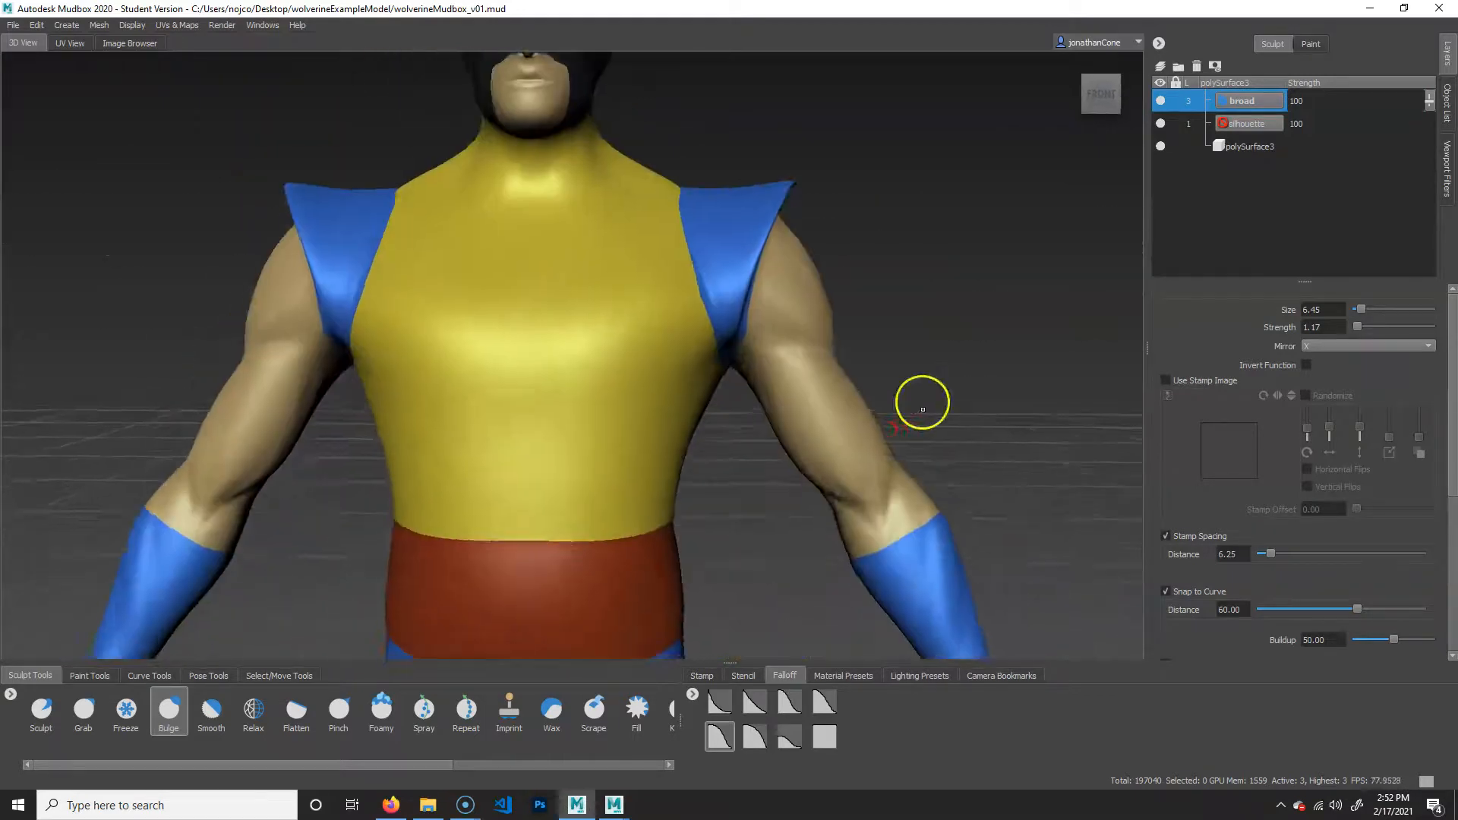
alt+drag(923, 409, 608, 391)
mouse_move(500, 312)
mouse_down()
mouse_move(492, 394)
mouse_move(542, 403)
mouse_up()
mouse_move(665, 366)
mouse_down()
mouse_move(612, 377)
mouse_move(576, 349)
mouse_move(531, 254)
mouse_move(505, 389)
mouse_move(599, 322)
mouse_move(692, 368)
mouse_up()
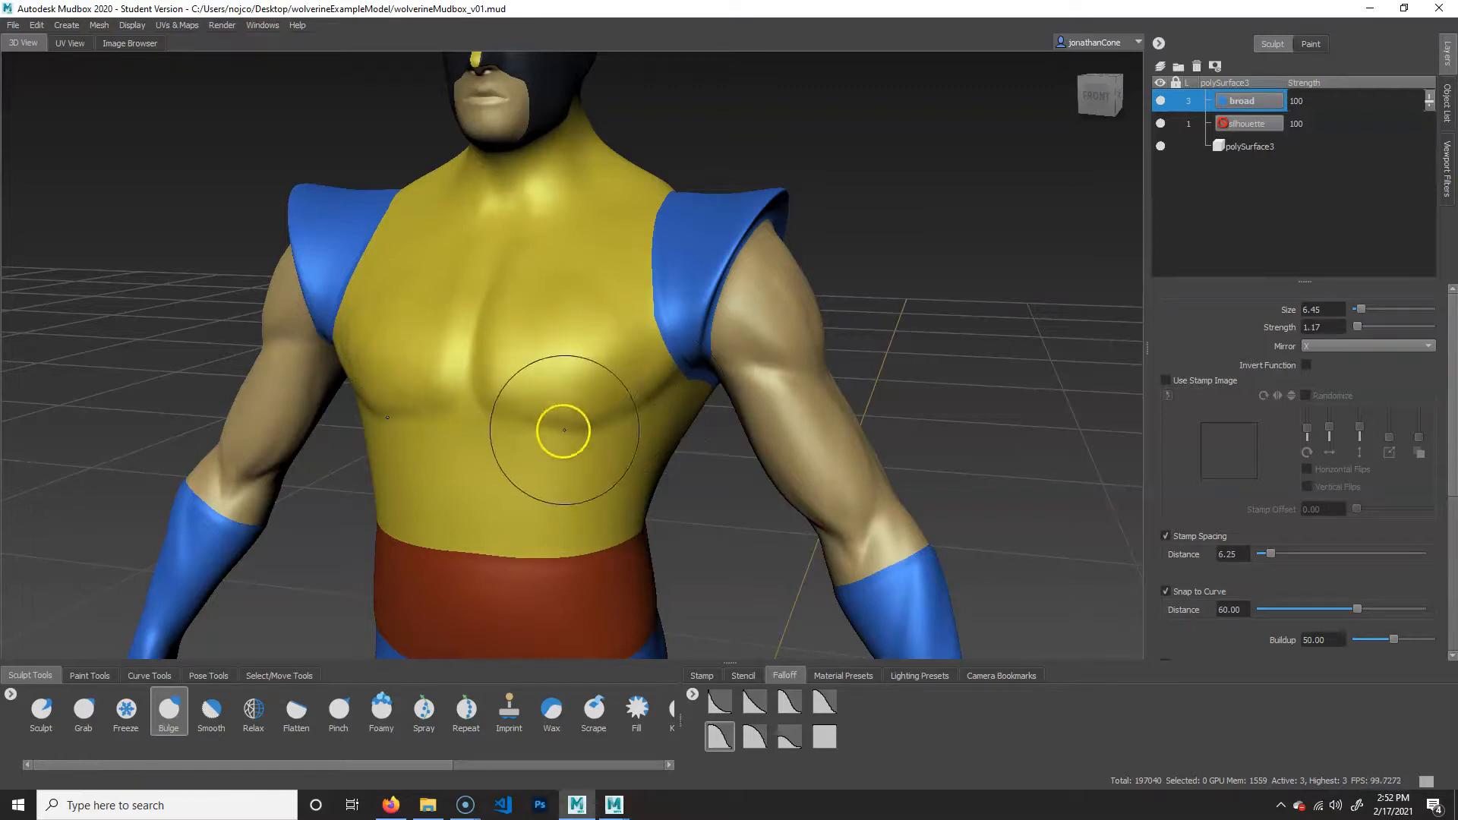
alt+drag(560, 432, 540, 439)
alt+right_drag(539, 440, 569, 352)
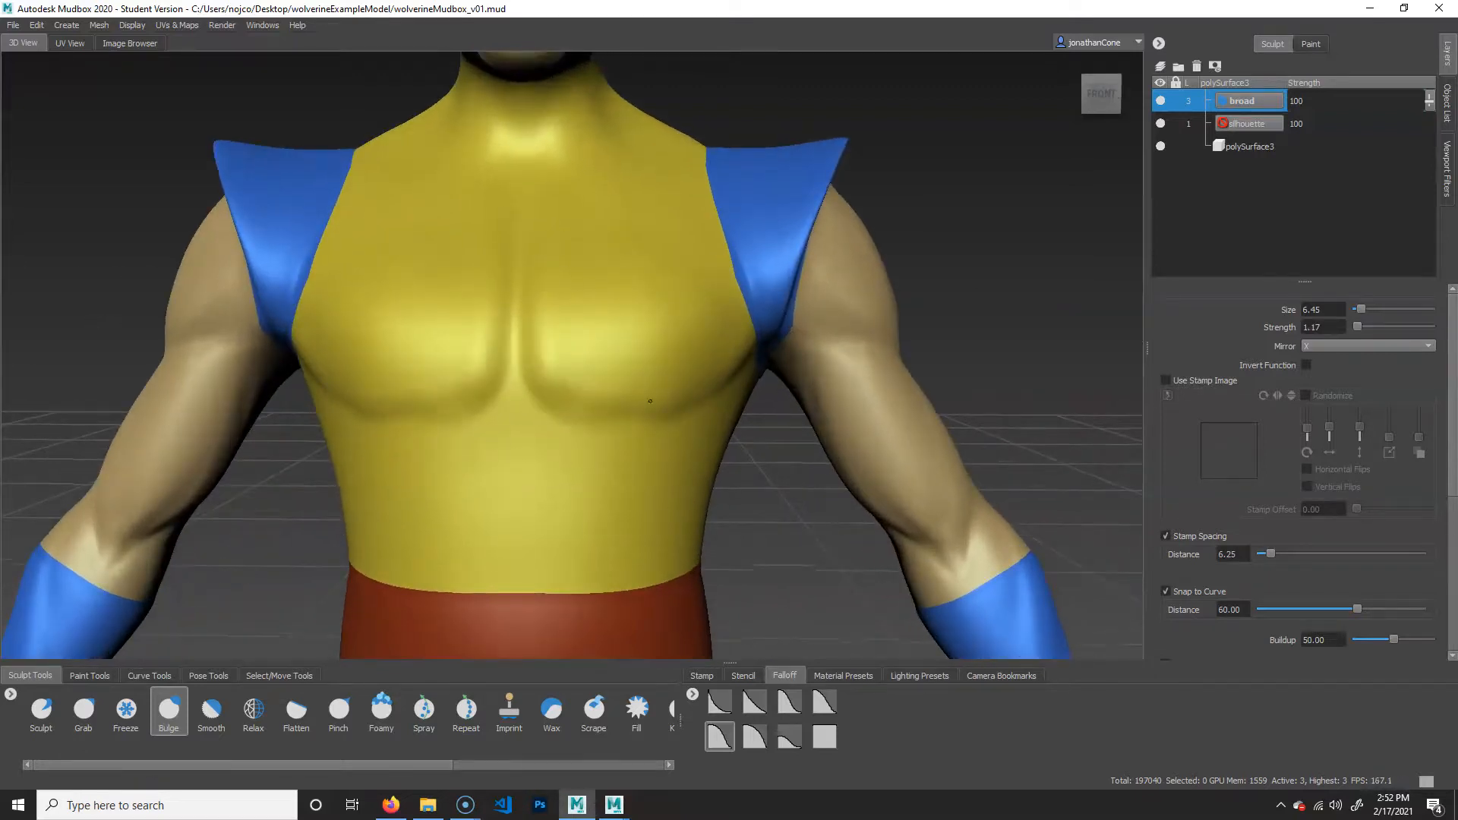
mouse_move(583, 373)
shift+mouse_down()
mouse_move(628, 374)
mouse_move(714, 326)
shift+mouse_up()
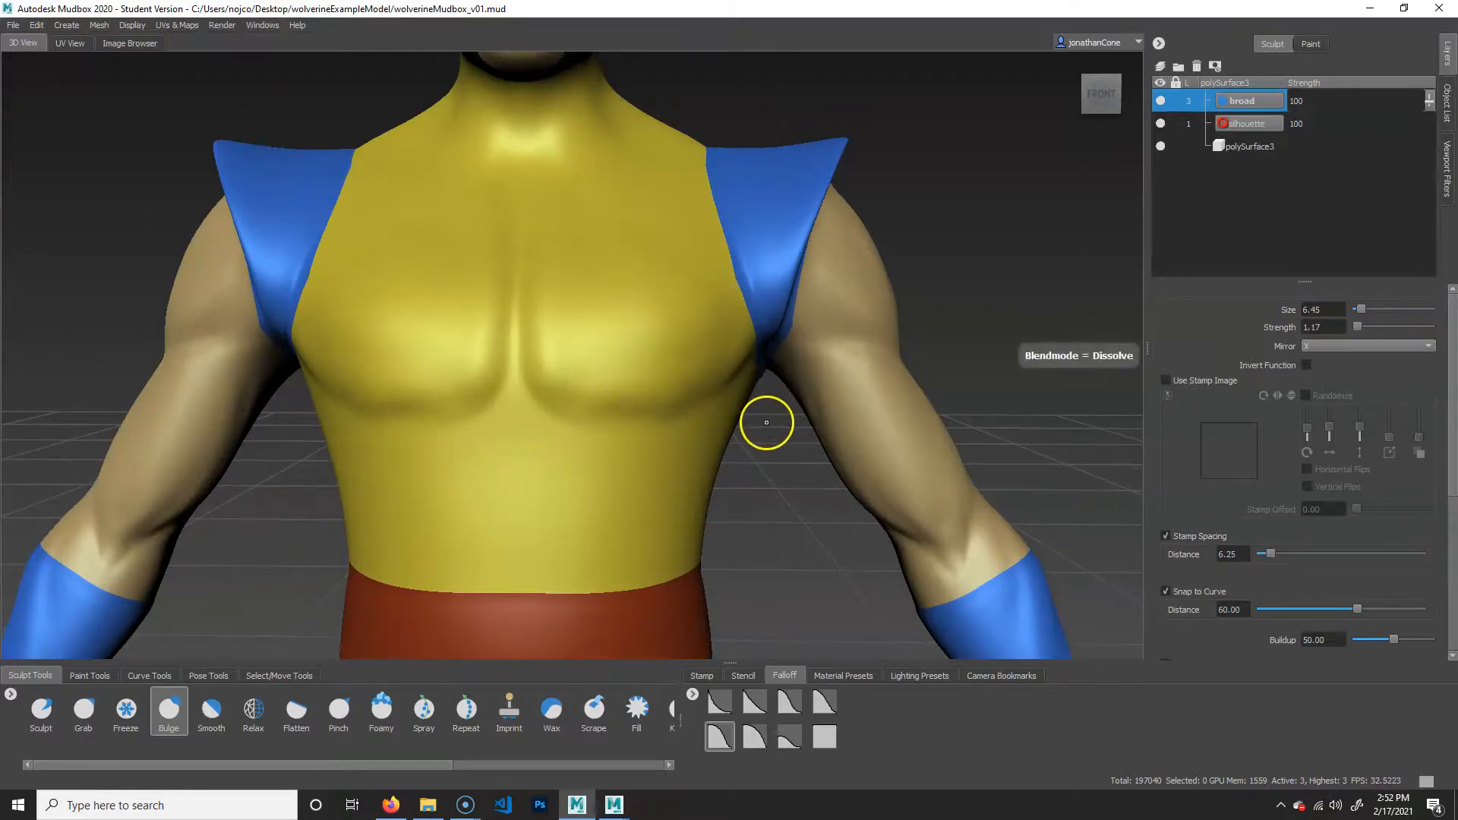
key(shift+plus)
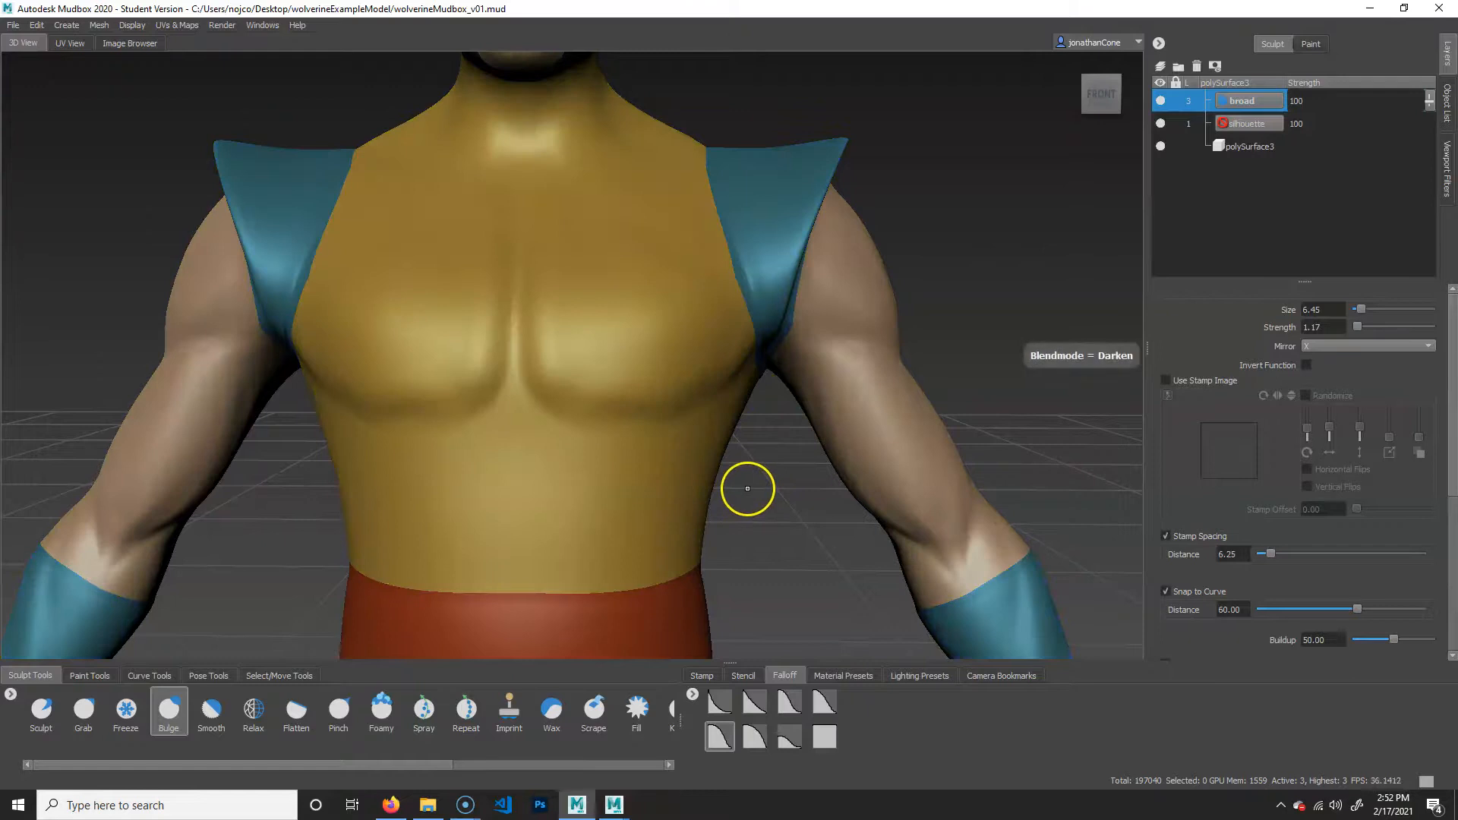
key(shift+plus)
key(shift+plus)
key(shift+plus)
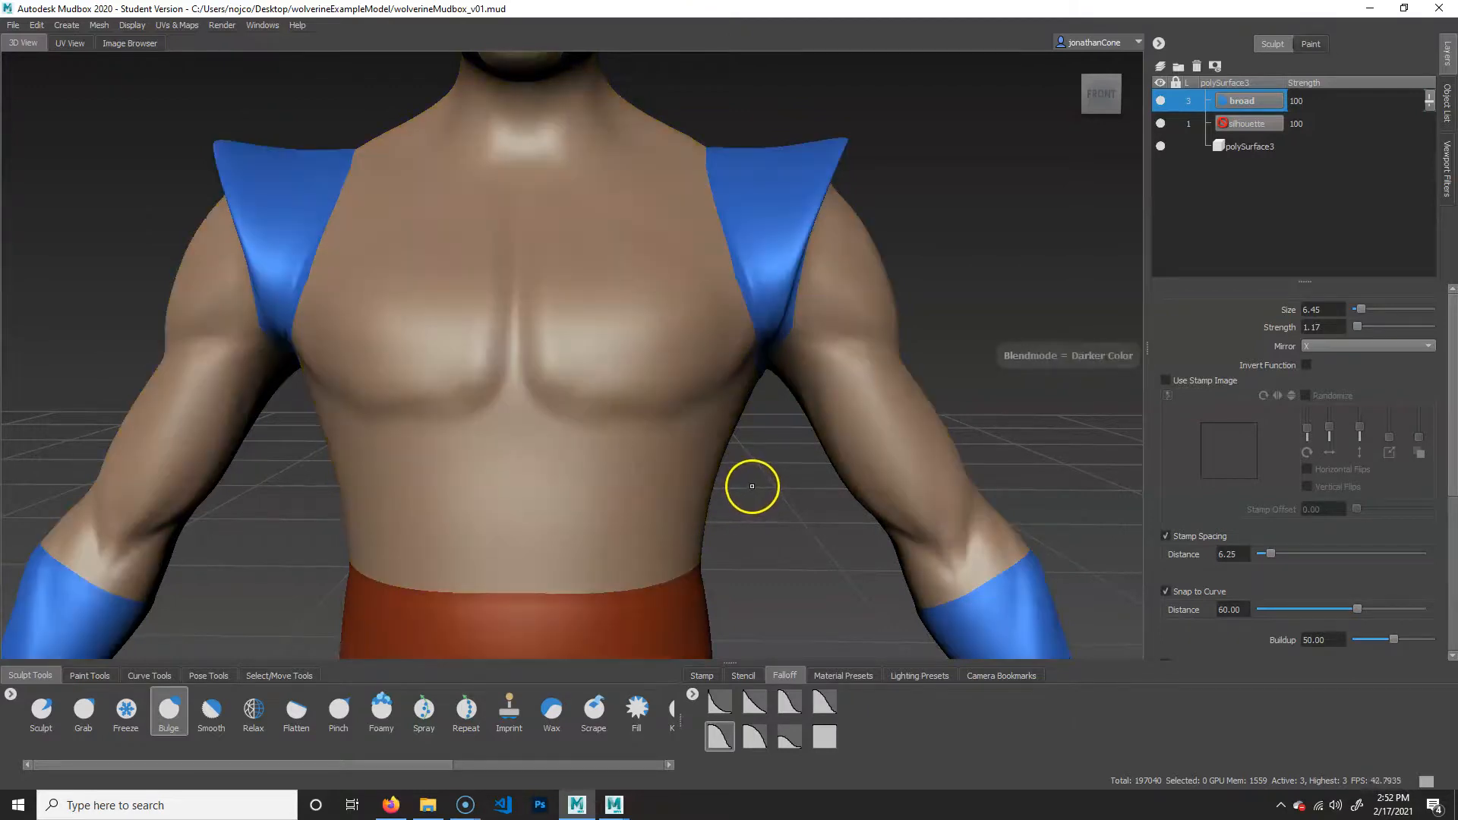
key(shift+plus)
key(shift+plus)
key(shift+plus)
key(shift+plus)
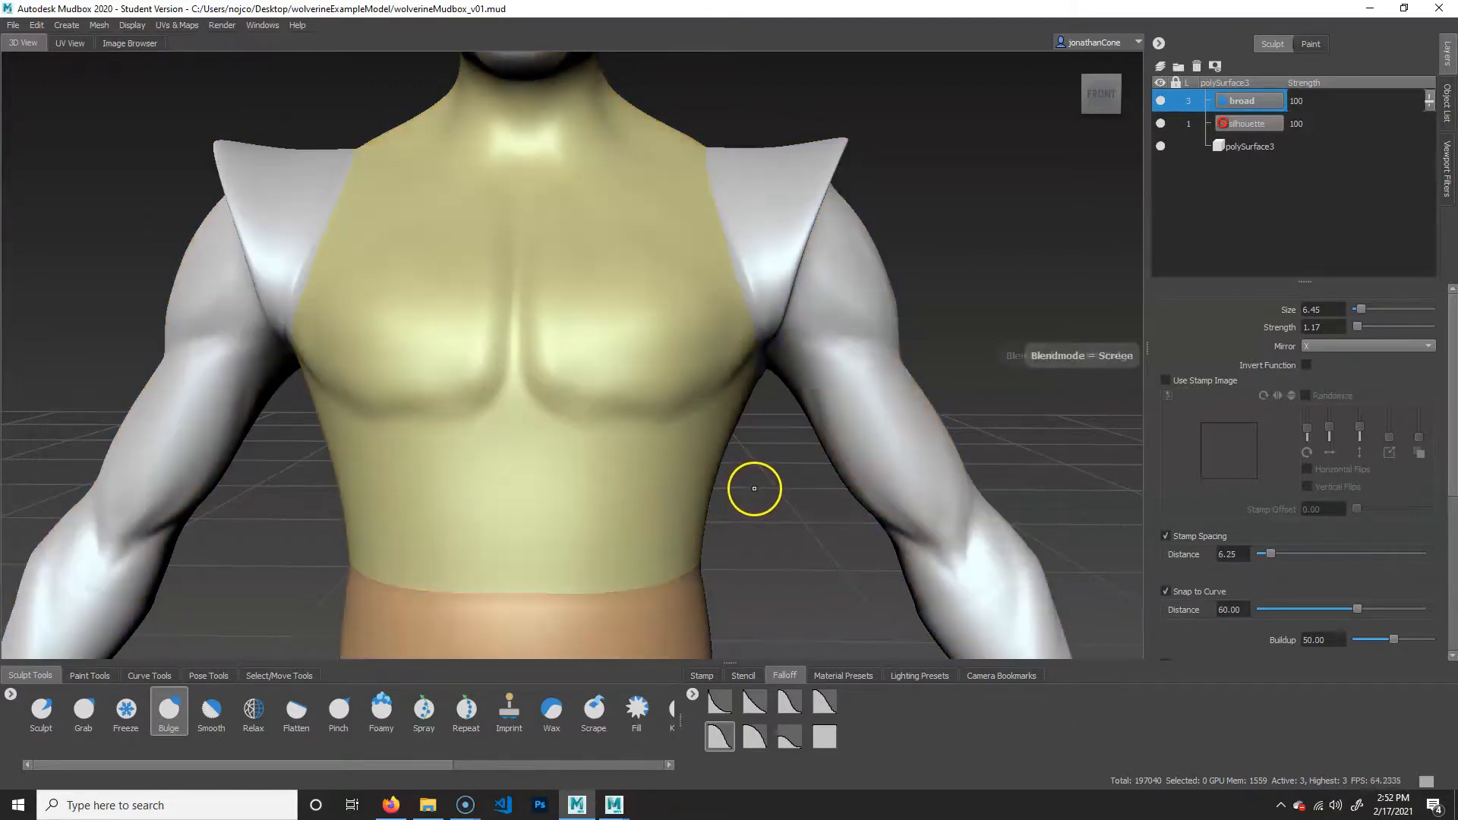
Step: Set the baseColor paint layer's blend mode to Normal and return to the sculpt layers
click(1311, 44)
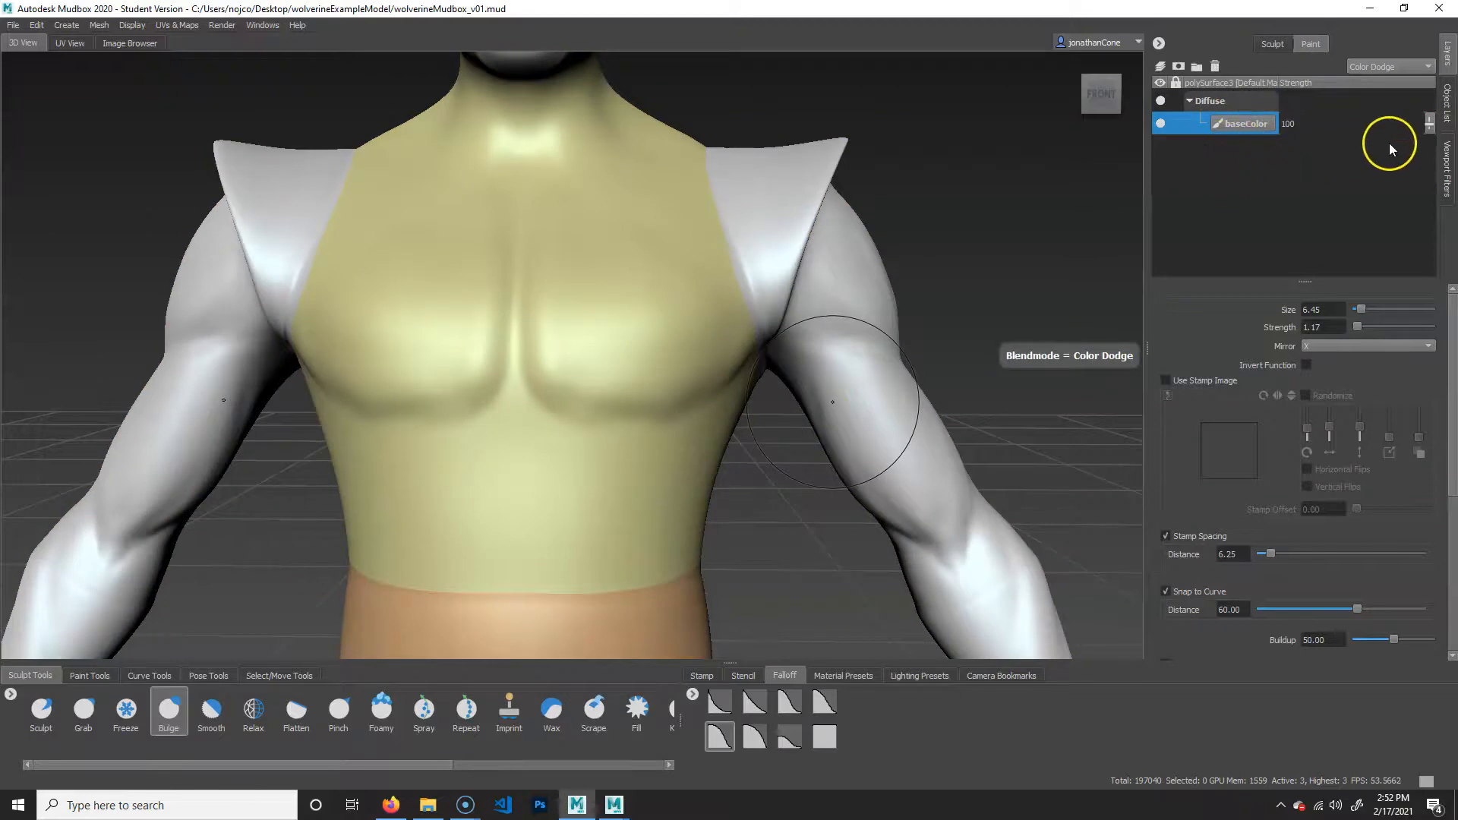
click(1410, 70)
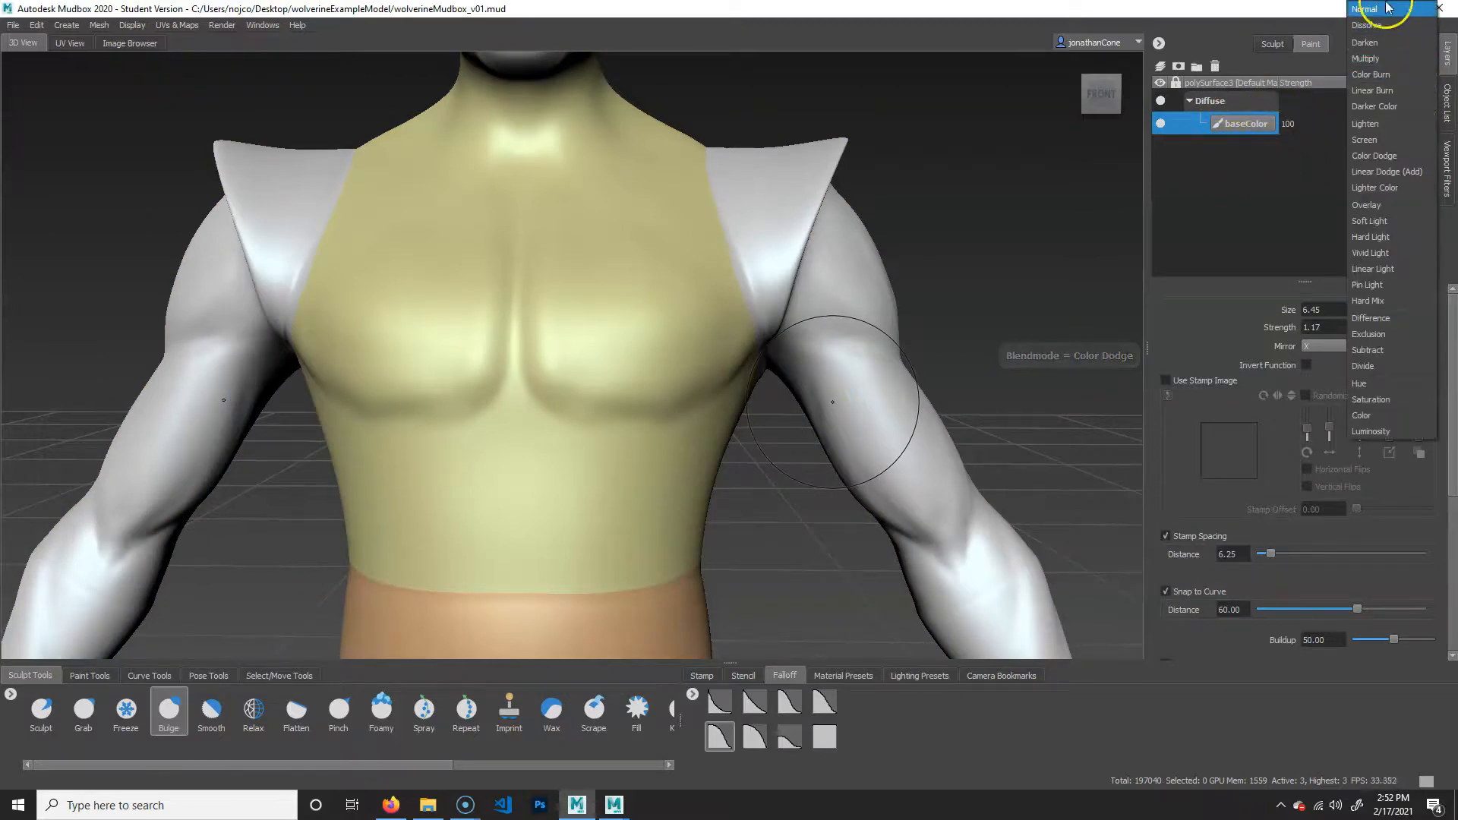
click(1378, 8)
click(1406, 65)
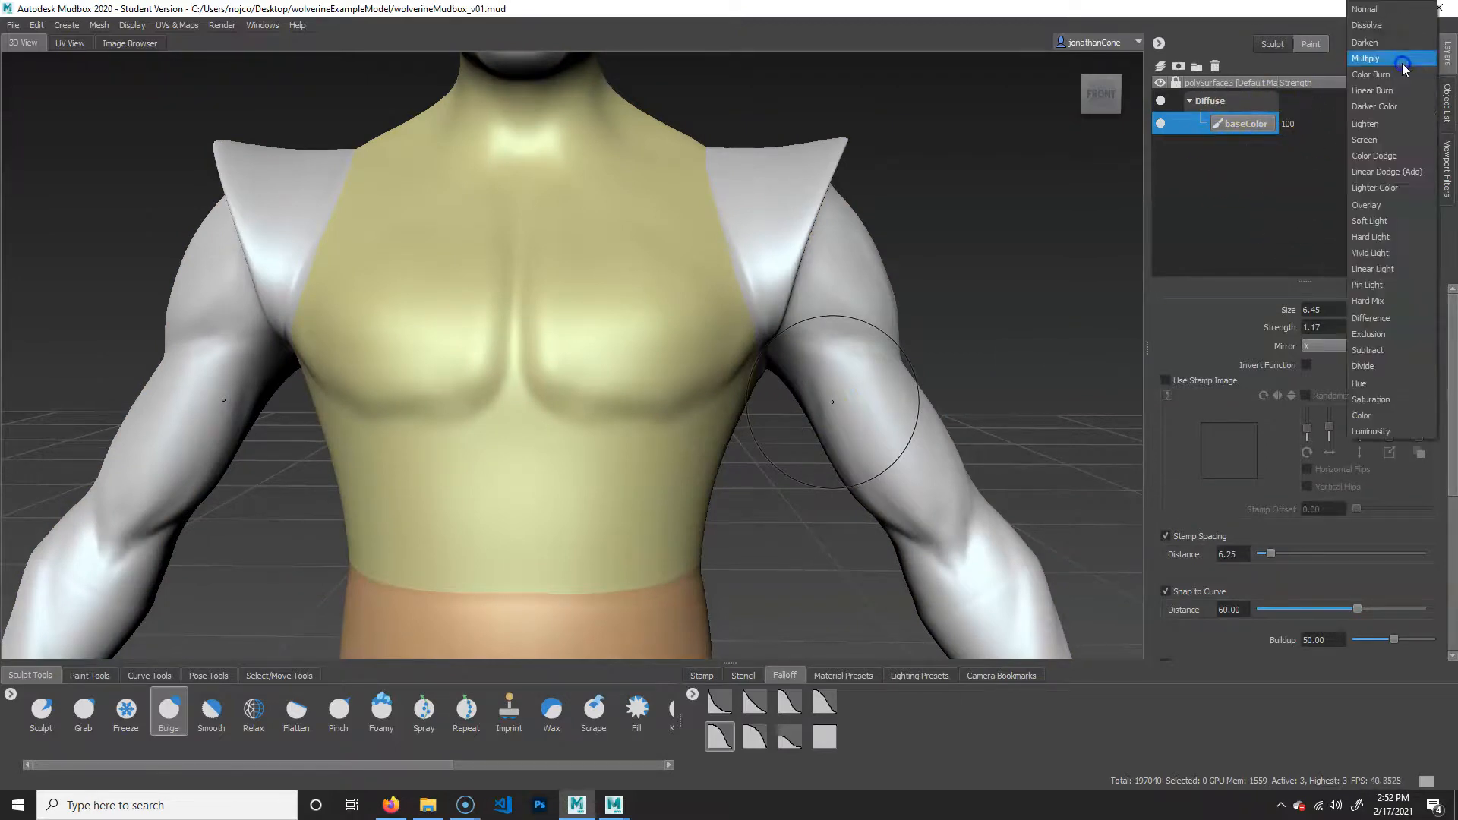
click(1381, 9)
click(1272, 44)
Step: Show the wireframe, inspect how the mesh lines run across the chest and pectorals, and hide it again
alt+middle_drag(784, 454, 773, 521)
key(w)
alt+drag(774, 521, 771, 468)
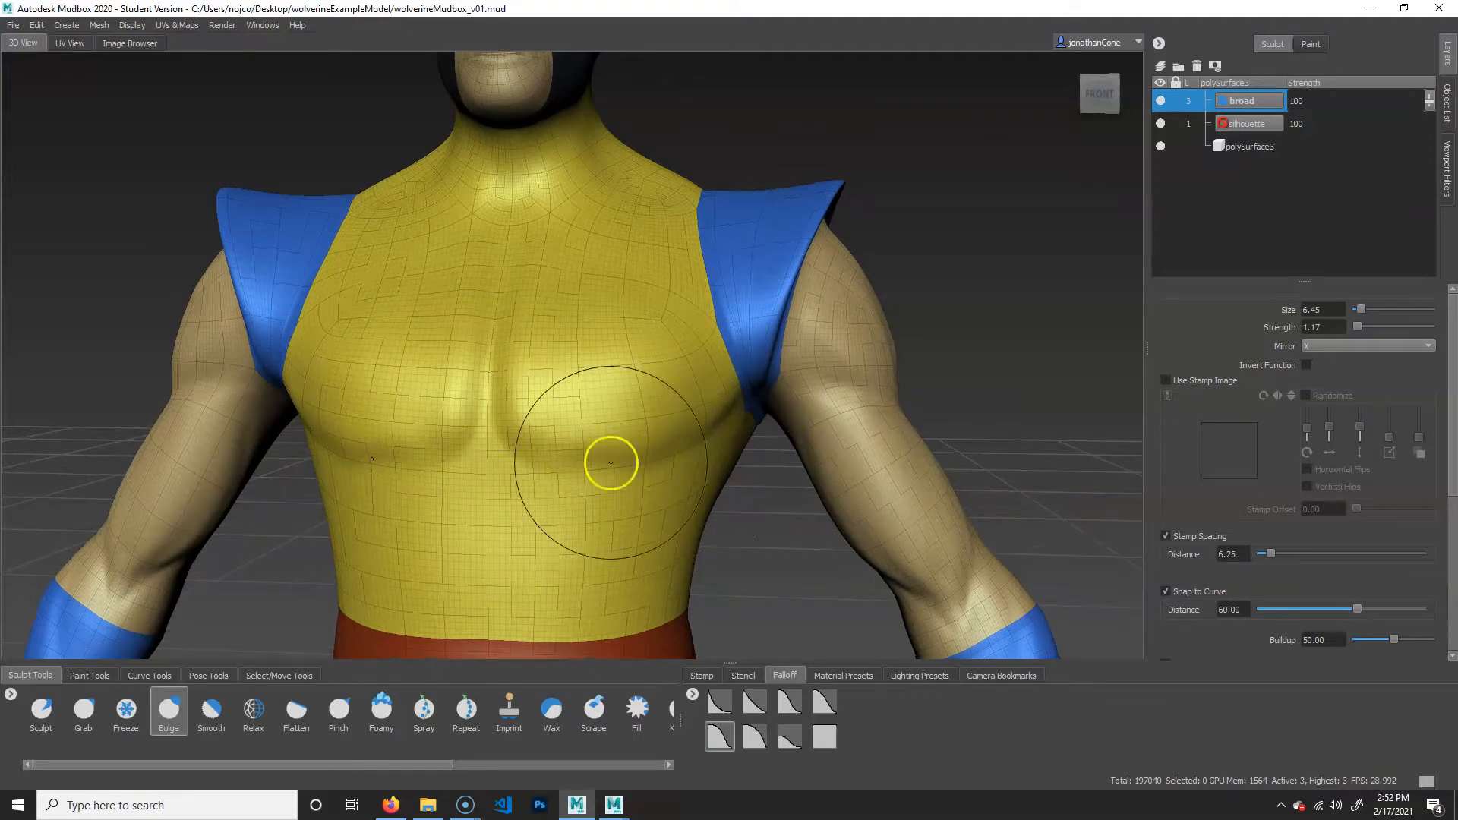
alt+drag(729, 488, 688, 488)
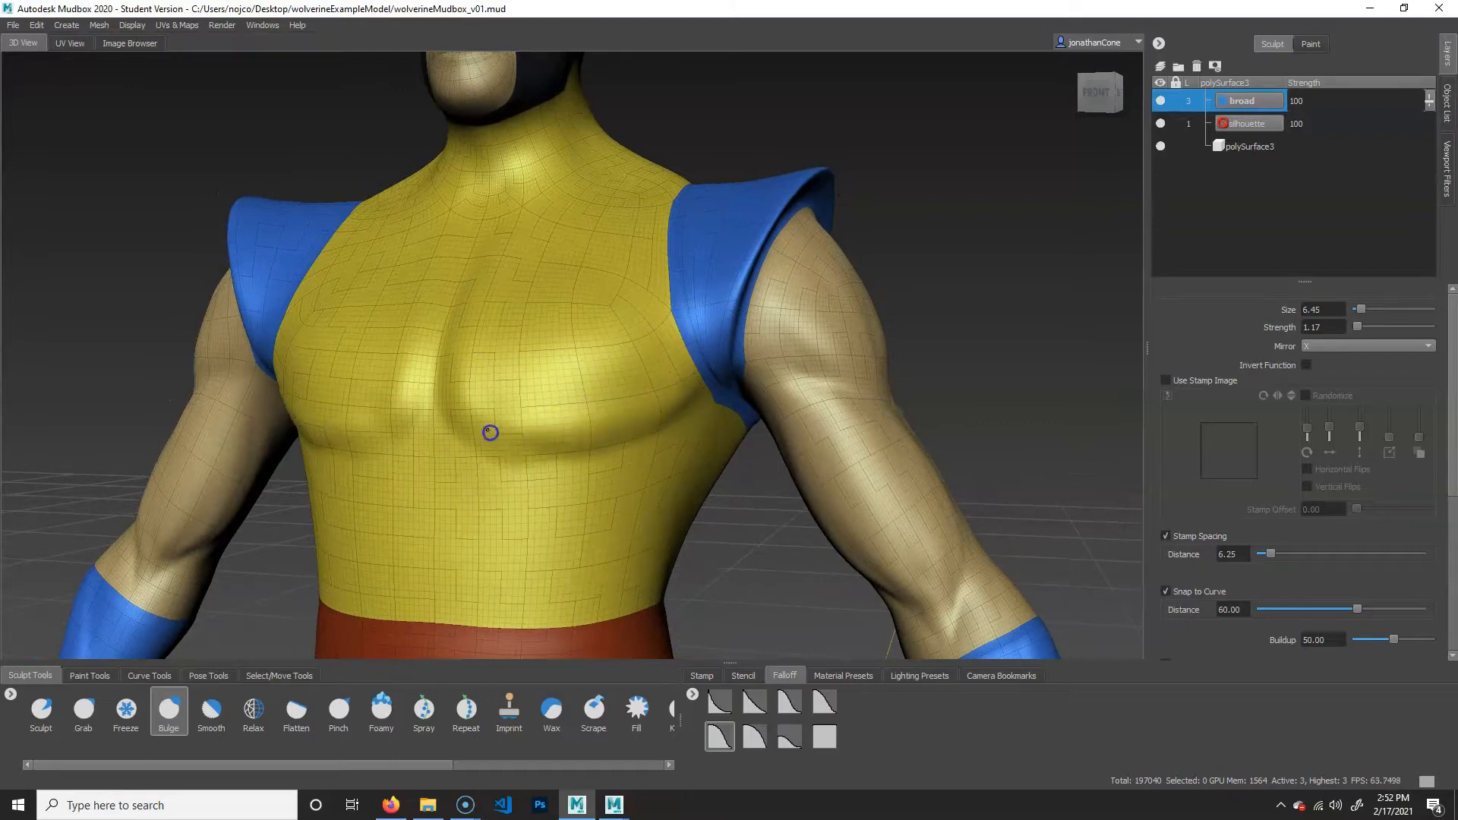
alt+drag(590, 458, 667, 488)
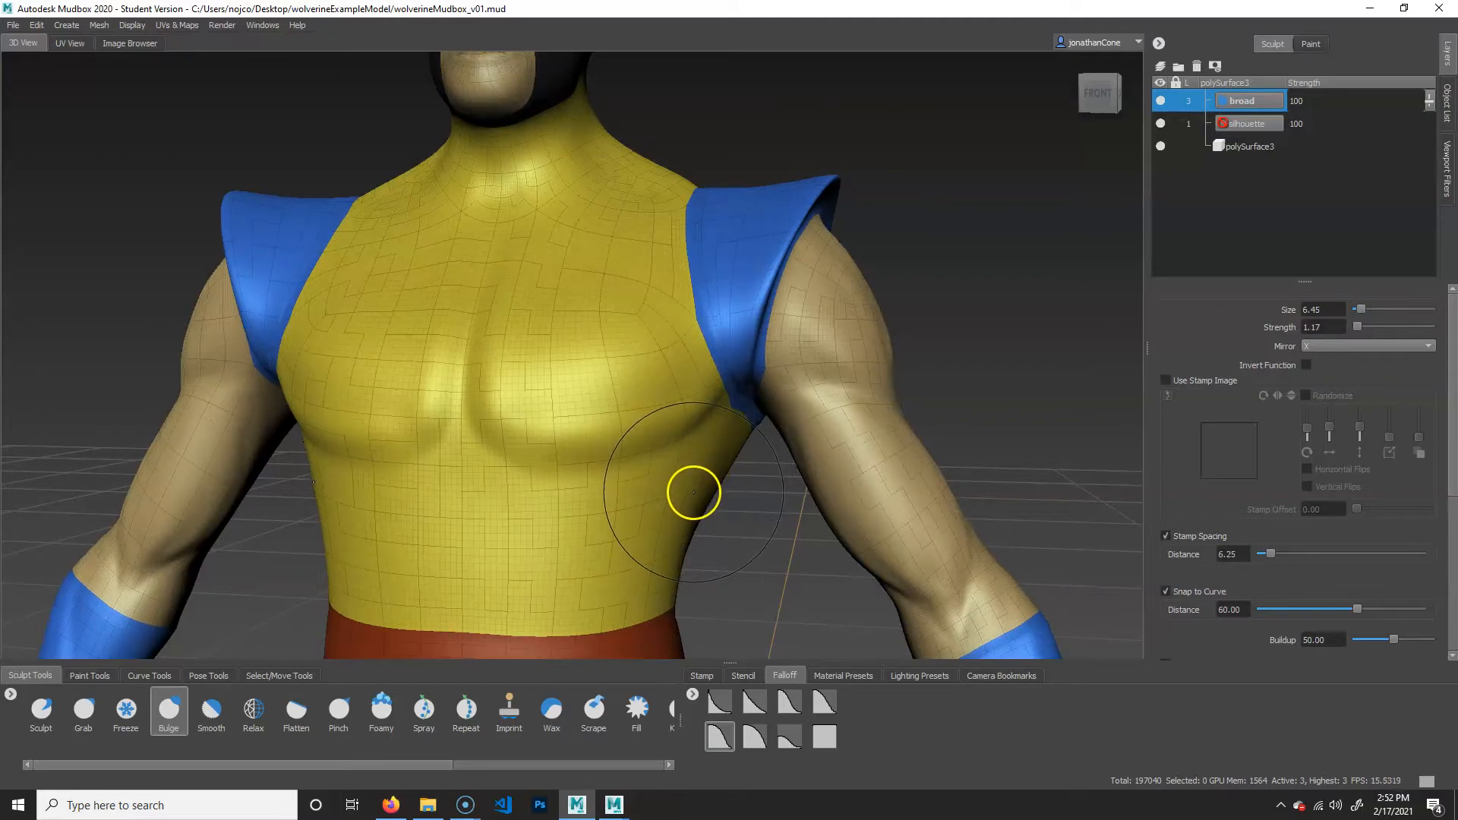
key(w)
alt+drag(692, 497, 704, 497)
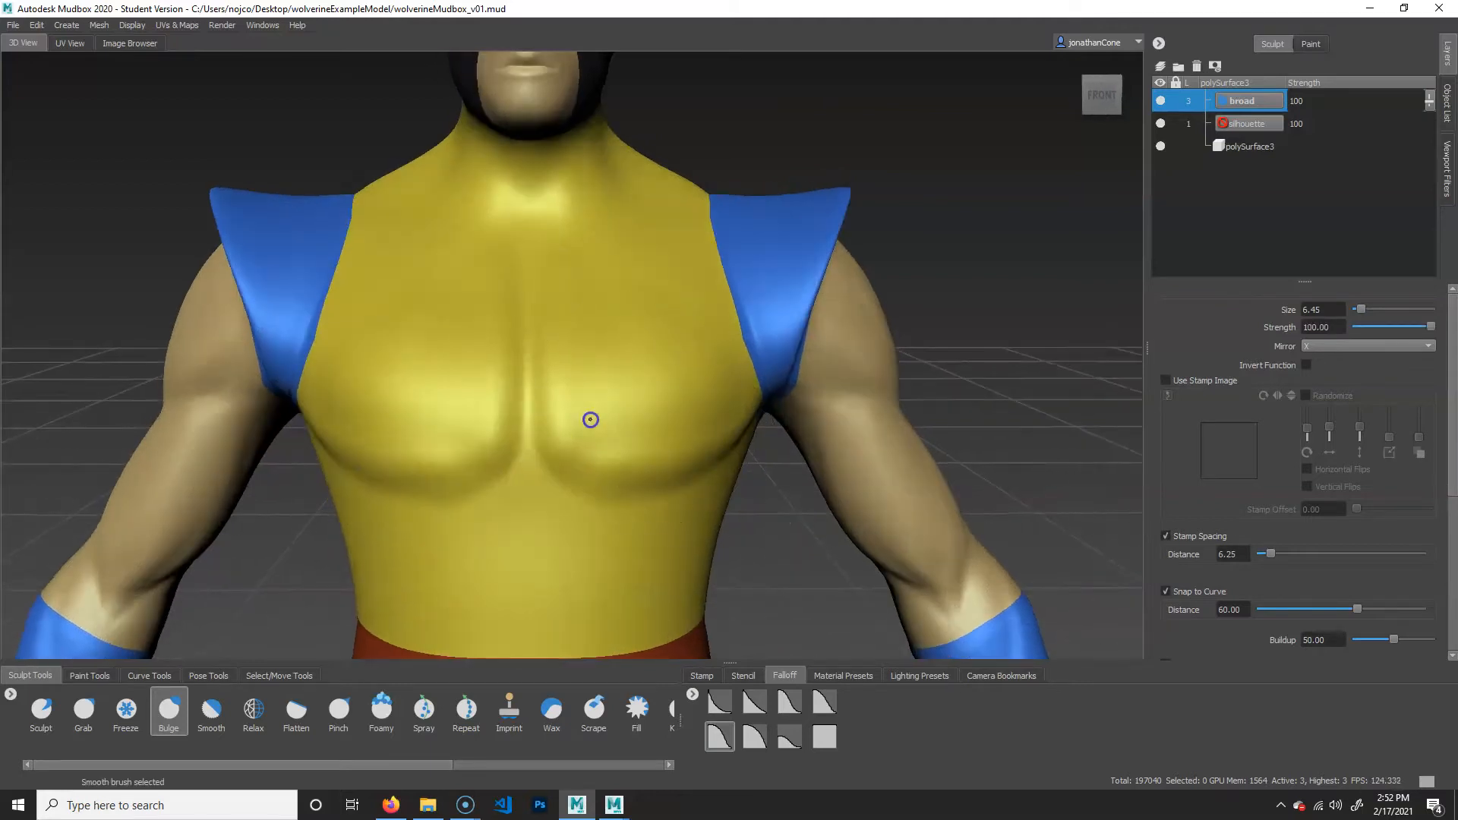
Step: Smooth the pectorals and the inner chest beside the sternum groove, checking the result from an angle
mouse_move(608, 475)
alt+right_down()
mouse_move(654, 522)
mouse_move(719, 534)
alt+right_up()
alt+drag(719, 533, 596, 515)
shift+drag(519, 412, 507, 412)
alt+drag(655, 526, 628, 513)
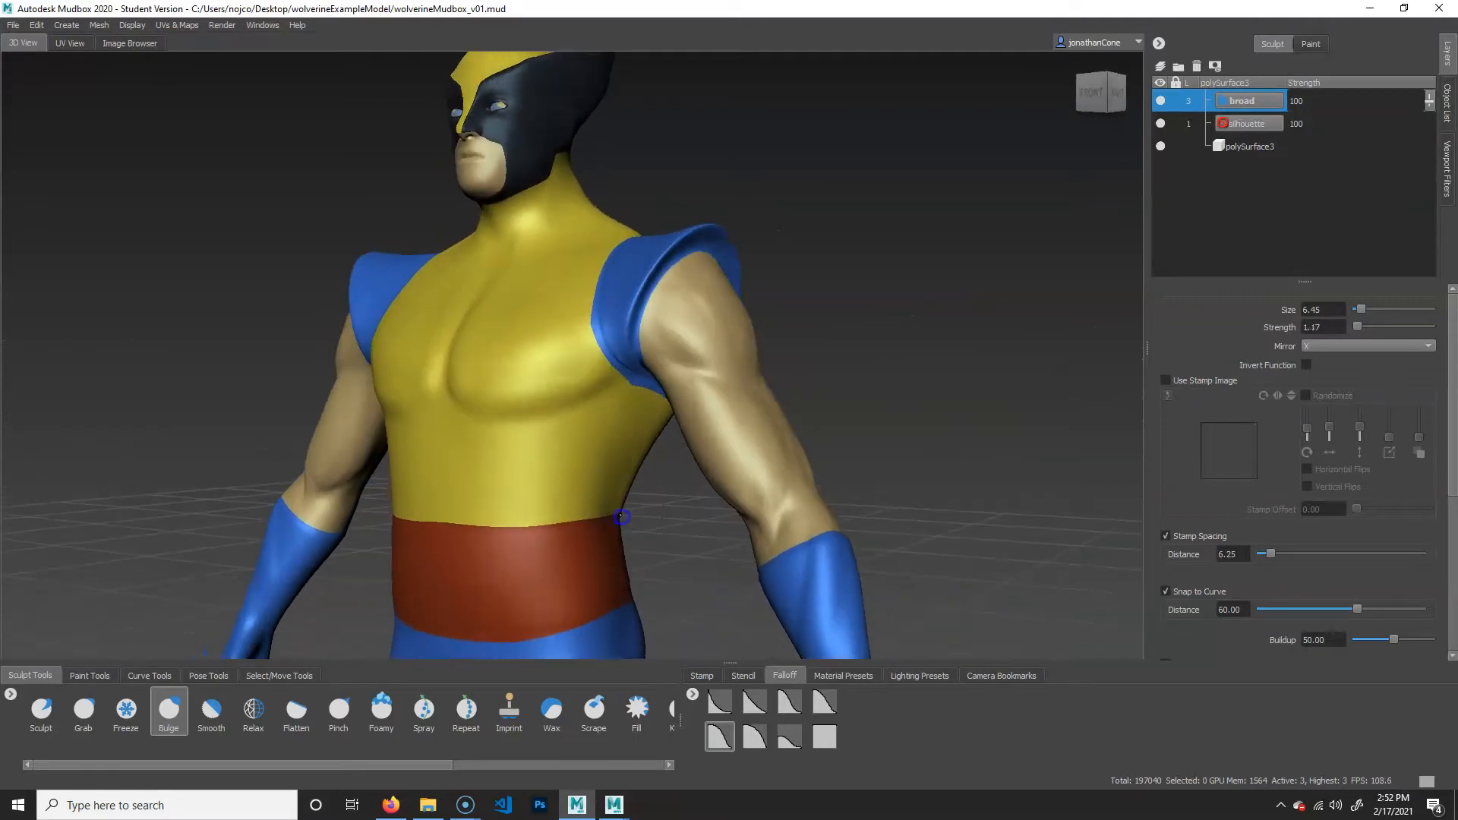
Step: Examine the new chest forms against the whole figure from three-quarter and front views
alt+right_drag(628, 513, 709, 508)
alt+middle_drag(709, 474, 697, 551)
alt+drag(698, 551, 804, 549)
alt+right_drag(804, 549, 597, 524)
alt+middle_drag(767, 559, 828, 475)
alt+drag(847, 503, 997, 352)
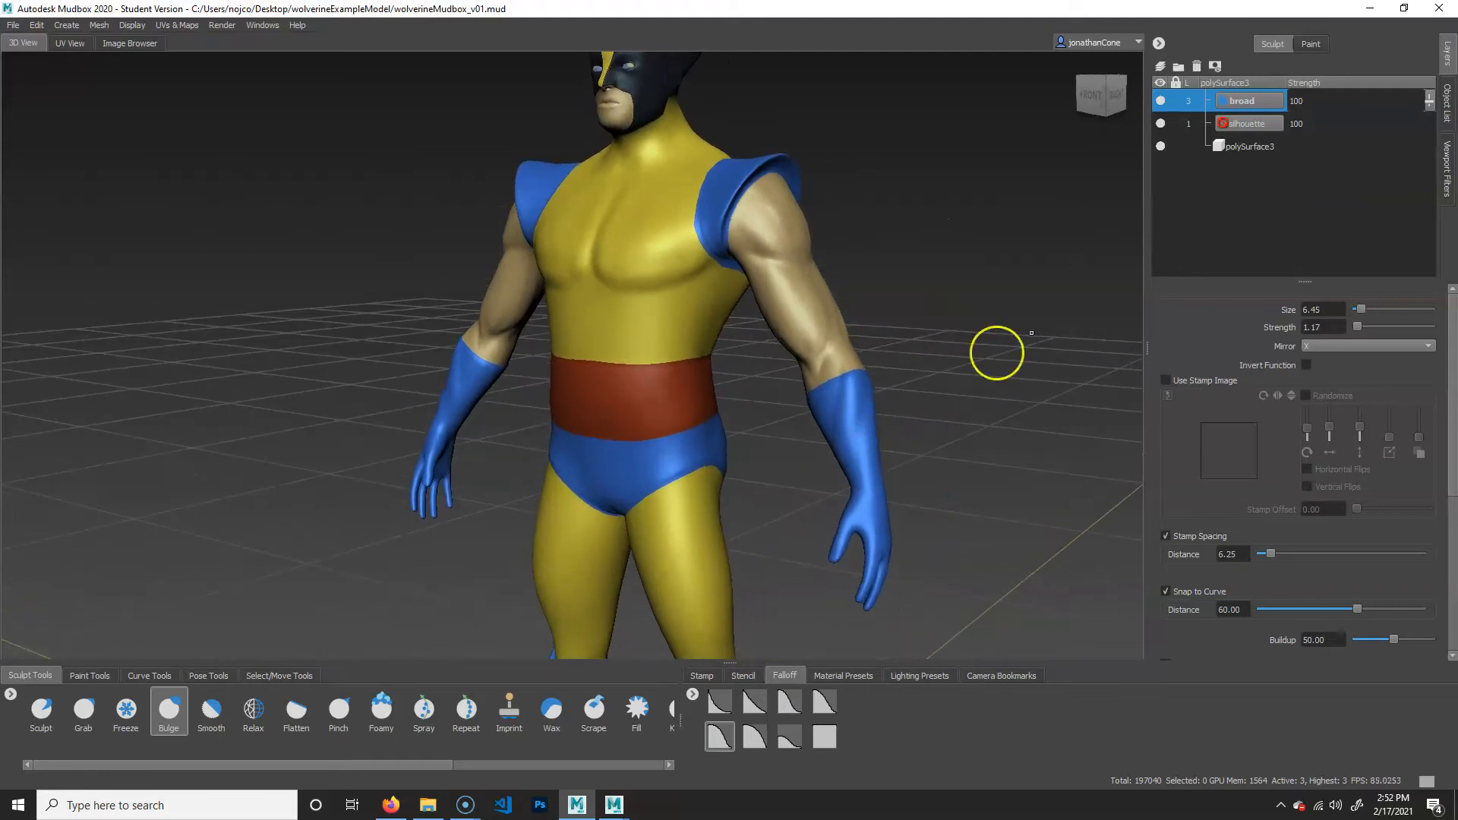
alt+right_drag(911, 492, 699, 511)
alt+drag(699, 511, 805, 518)
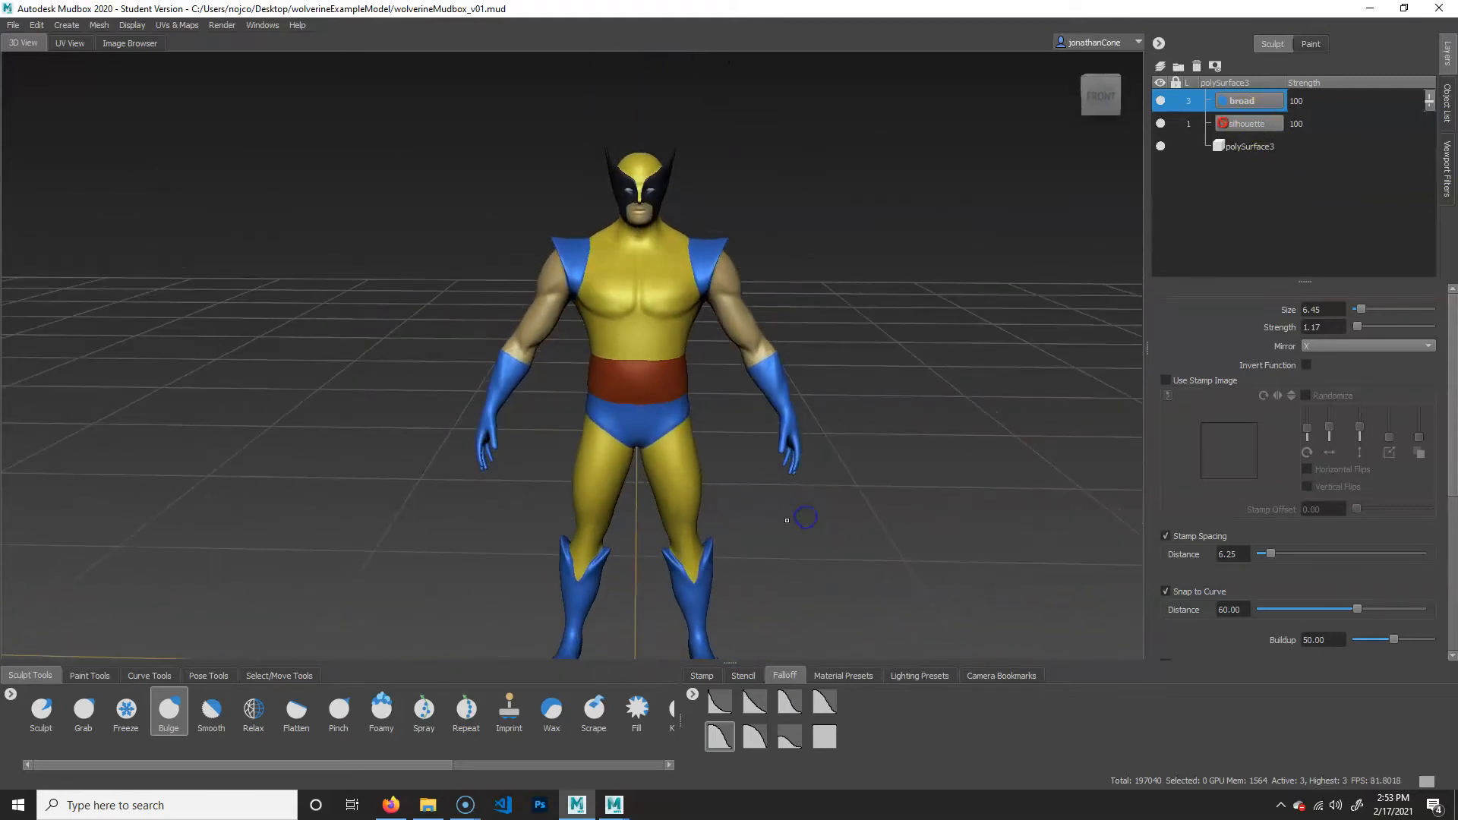